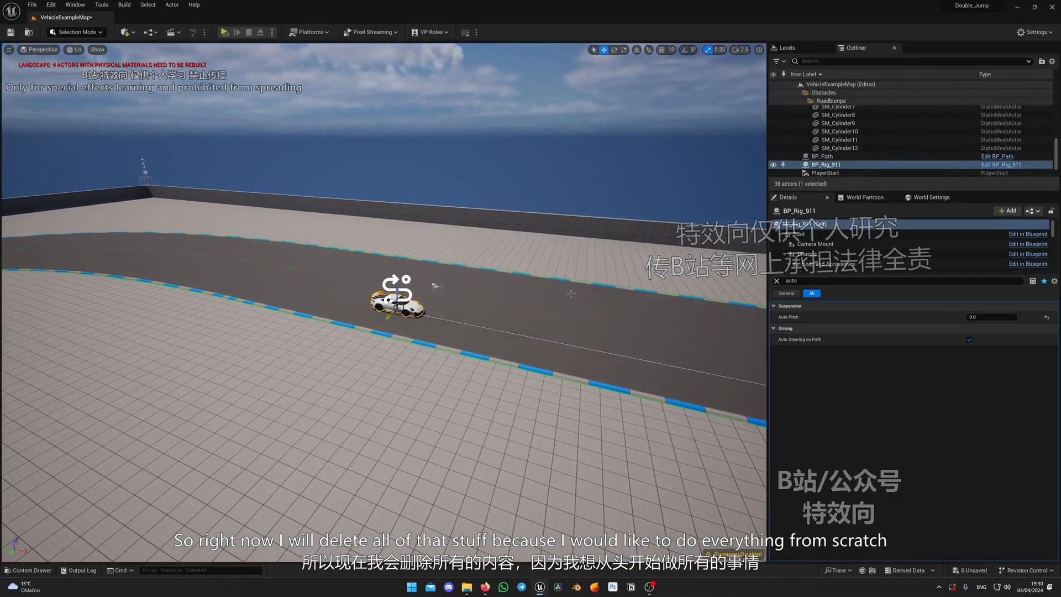
Delete the three level sequences LS_COntrollers, LS_Path and LS_Vibration from the CarRig Blueprints folder
key("ctrl+space")
left_click(649, 363)
left_click(741, 340, "ctrl")
left_click(824, 335, "ctrl")
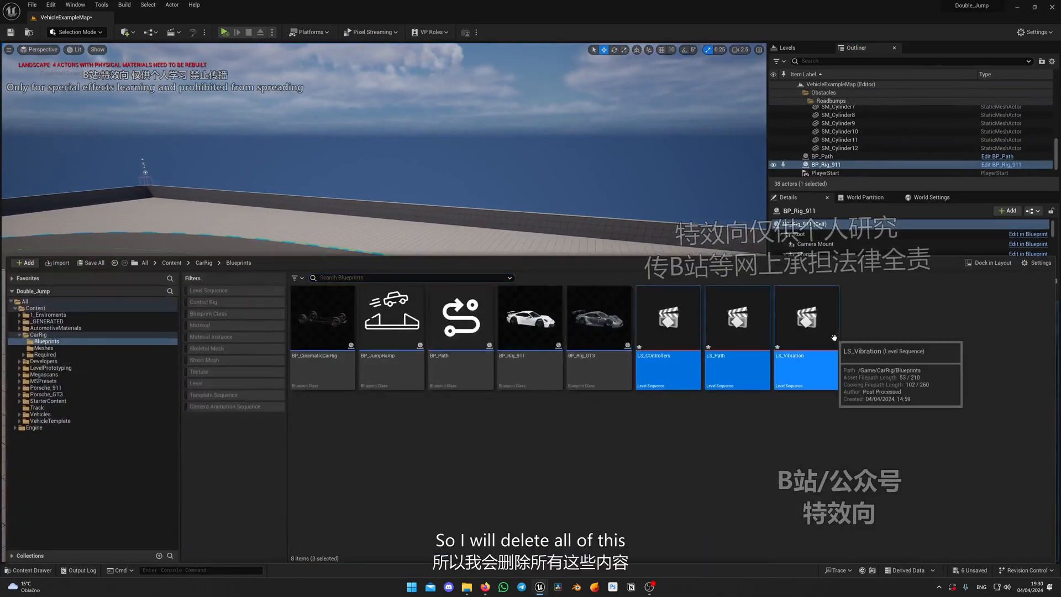
key("Delete")
left_click(438, 425)
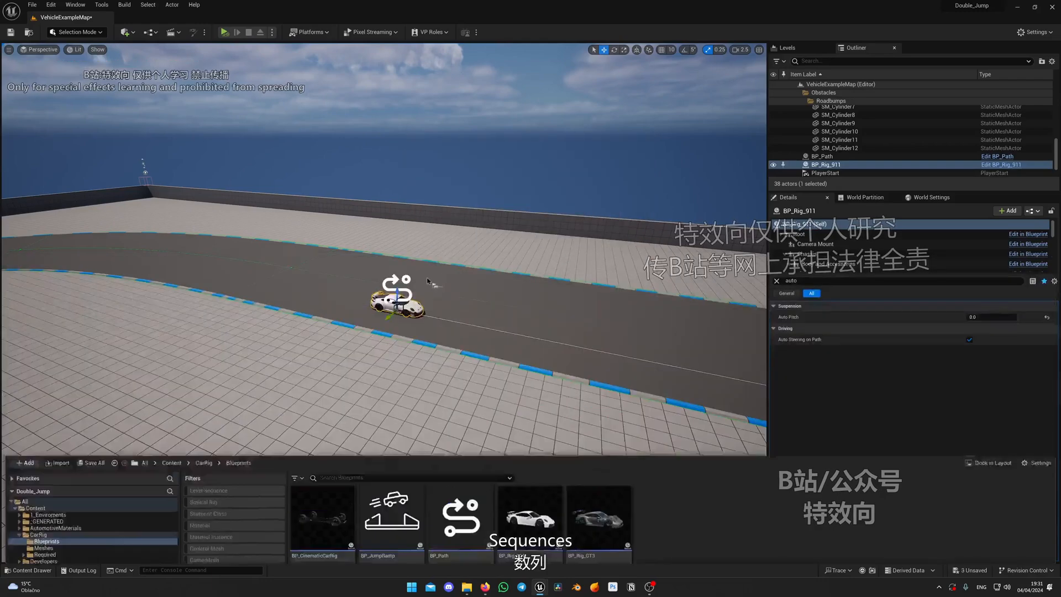
Delete the BP_Path actor and the BP_Rig_911 car from the level, accepting the broken reference
left_click(409, 294)
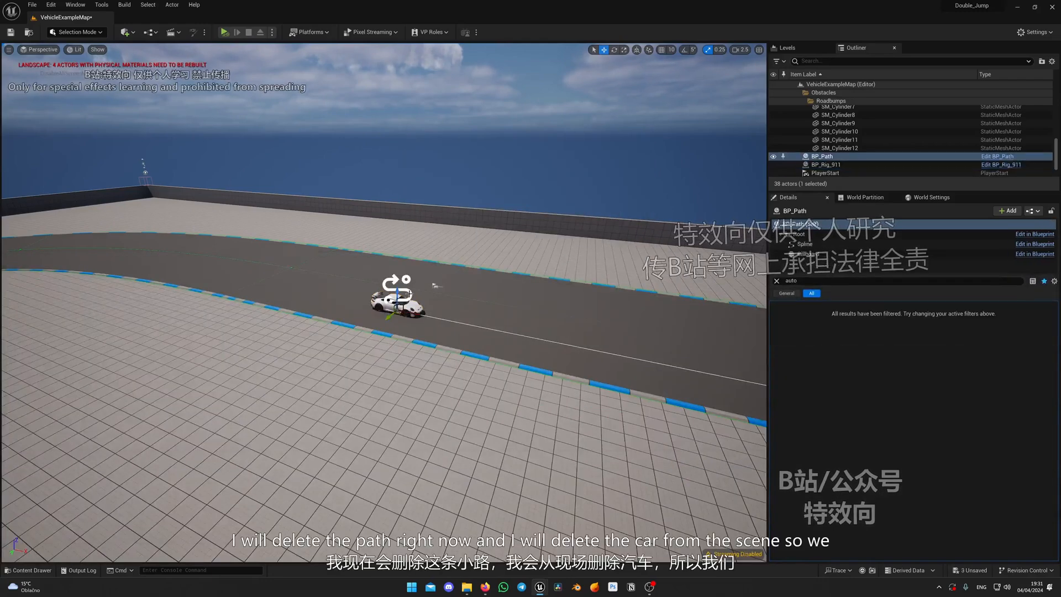
key("Delete")
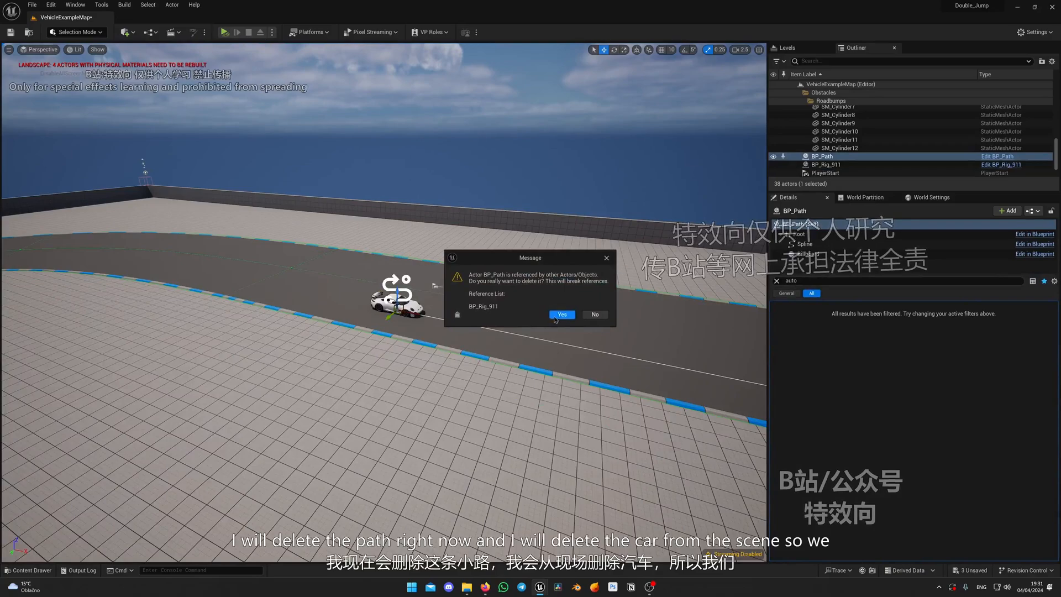
left_click(556, 316)
left_click(400, 306)
key("Delete")
Examine the empty race track's layout from several viewpoints, including its curves, ramp and speed bumps
right_click_drag(412, 309, 597, 318)
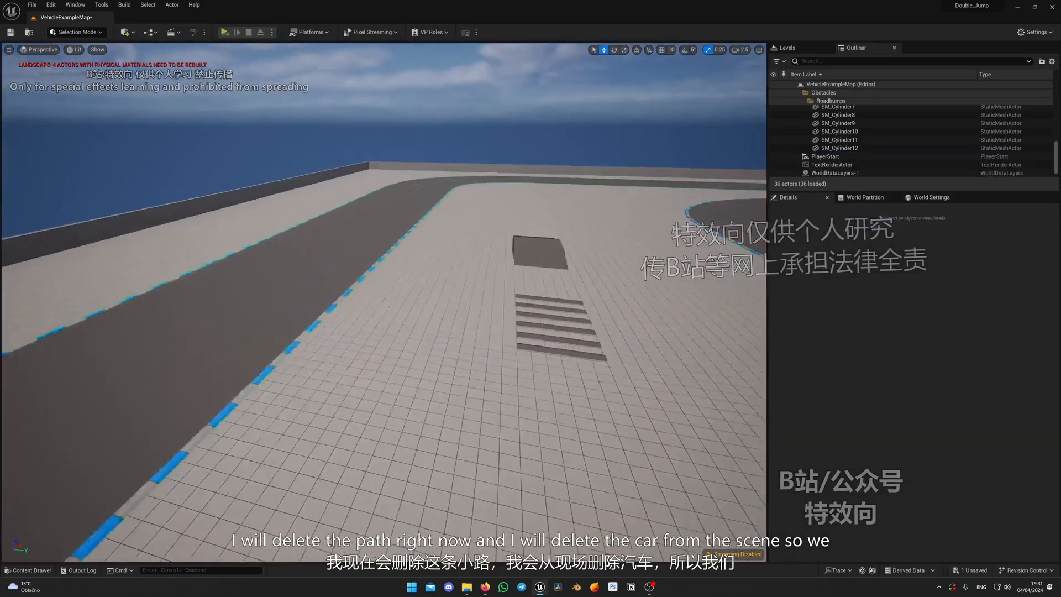
right_click_drag(114, 166, 266, 187)
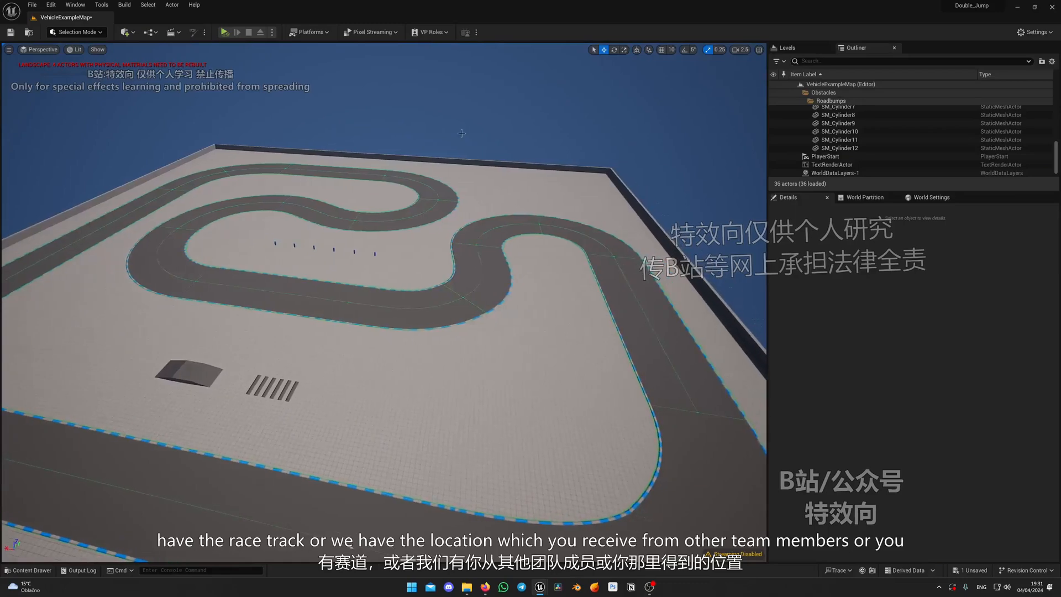
right_click_drag(503, 230, 313, 306)
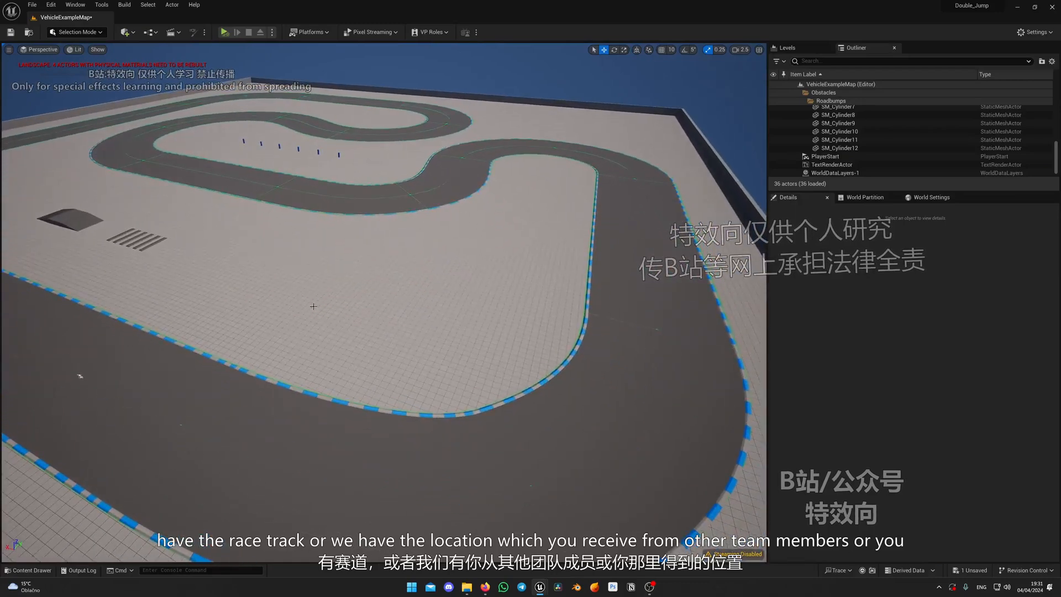
right_click_drag(644, 222, 319, 333)
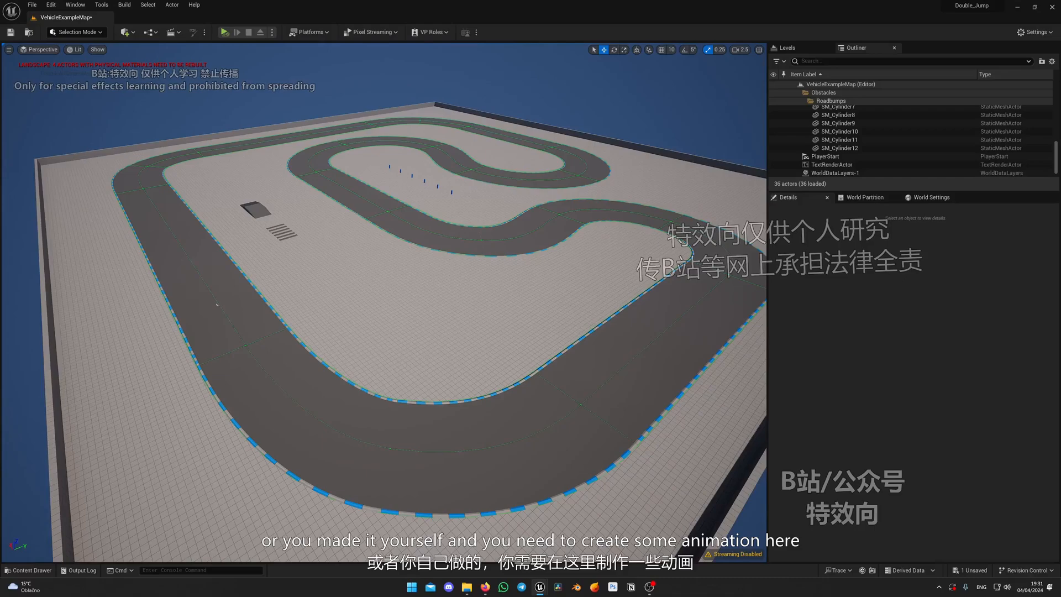
right_click_drag(384, 303, 514, 312)
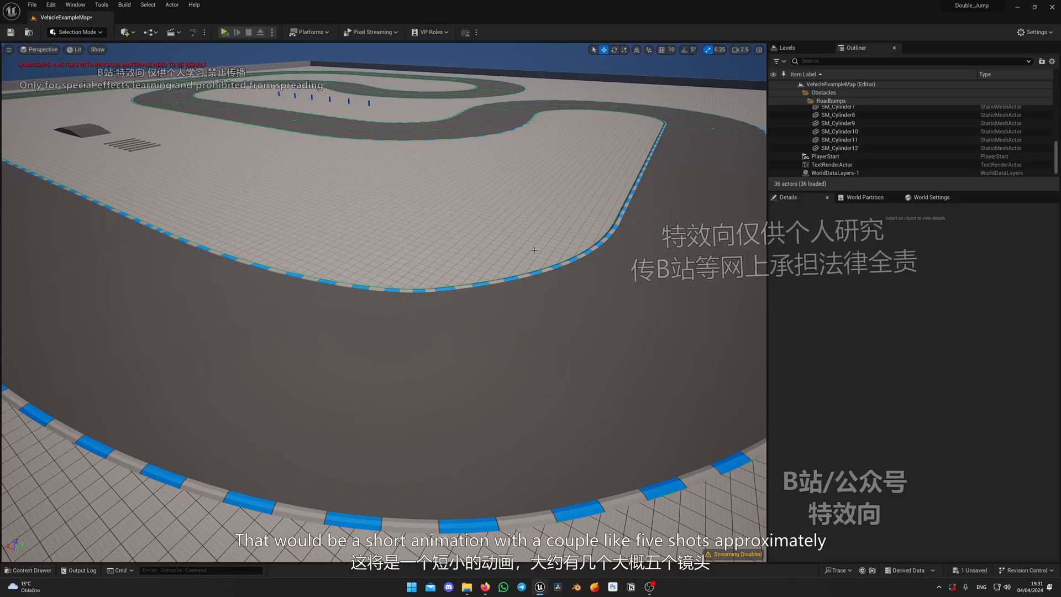
right_click_drag(534, 249, 408, 234)
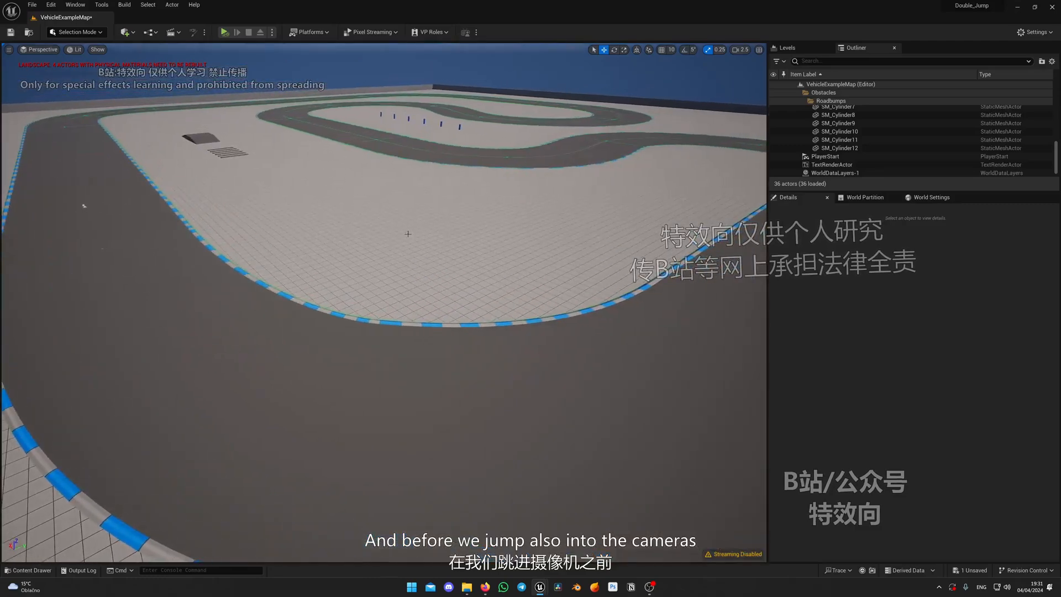
mouse_move(639, 253)
right_mouse_down()
mouse_move(598, 244)
mouse_move(634, 240)
mouse_move(644, 251)
right_mouse_up()
right_click_drag(471, 164, 569, 283)
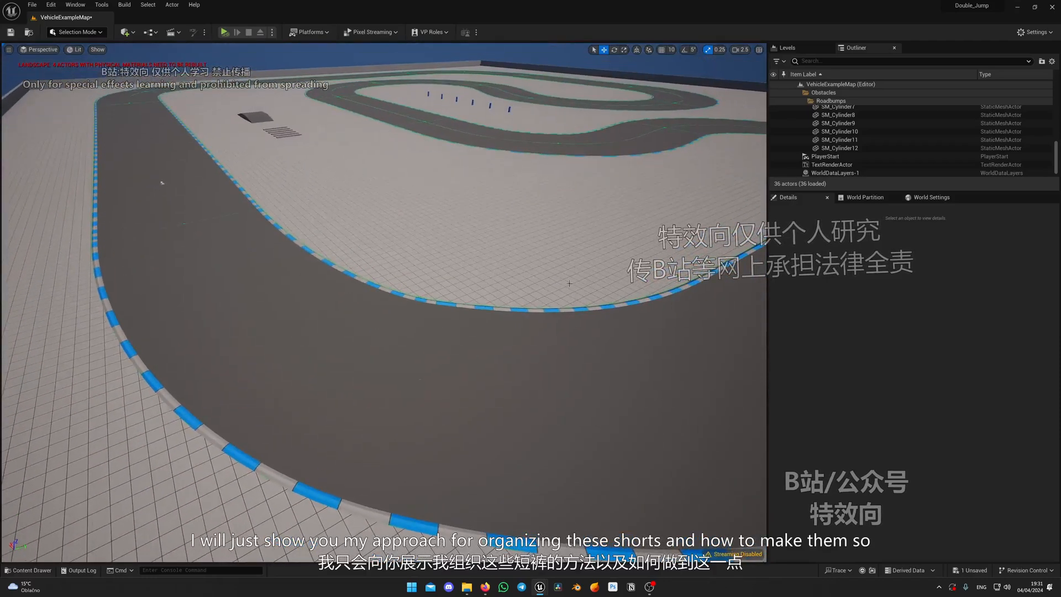
Create a folder named Sequences directly inside the project's Content folder
key("ctrl+space")
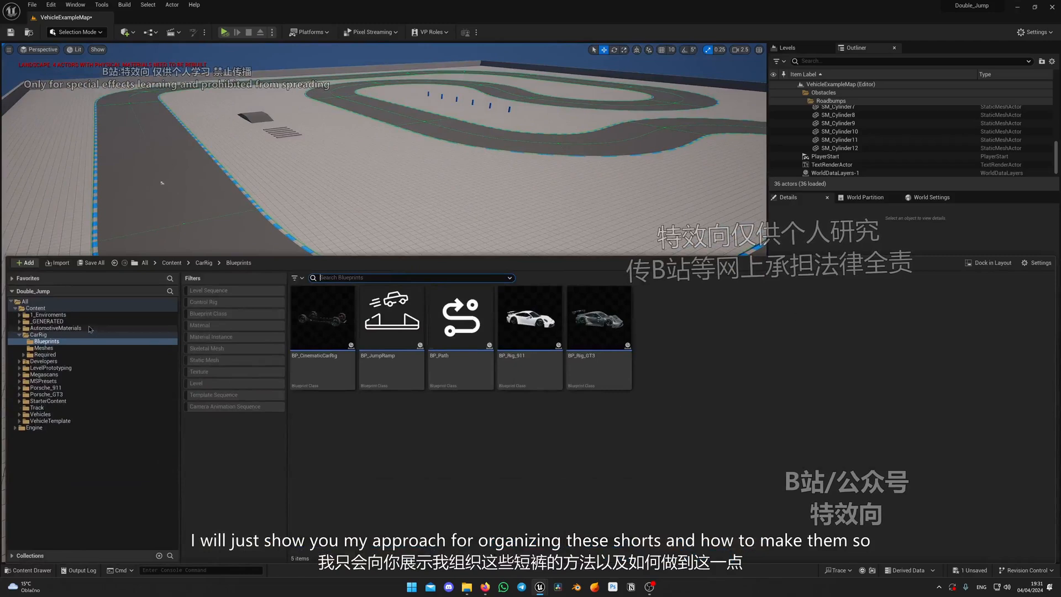
left_click(35, 307)
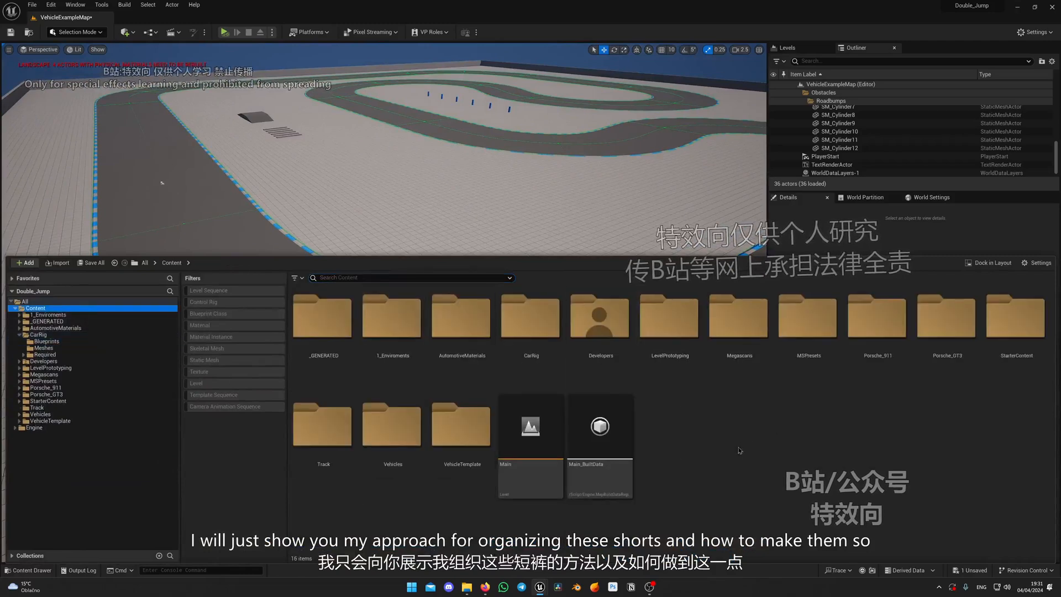
right_click(721, 430)
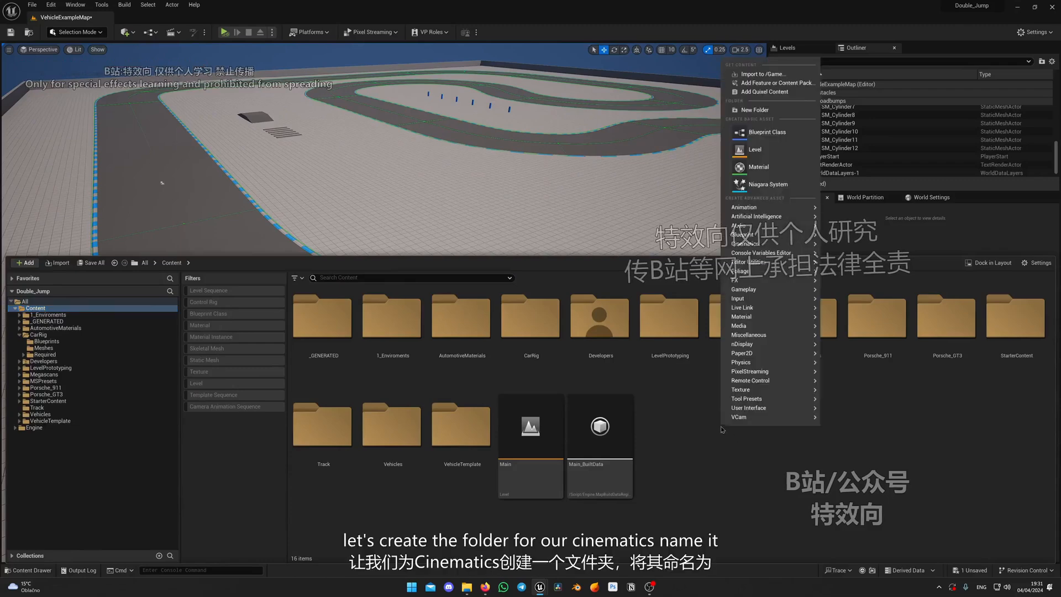
left_click(755, 110)
type("Sequences")
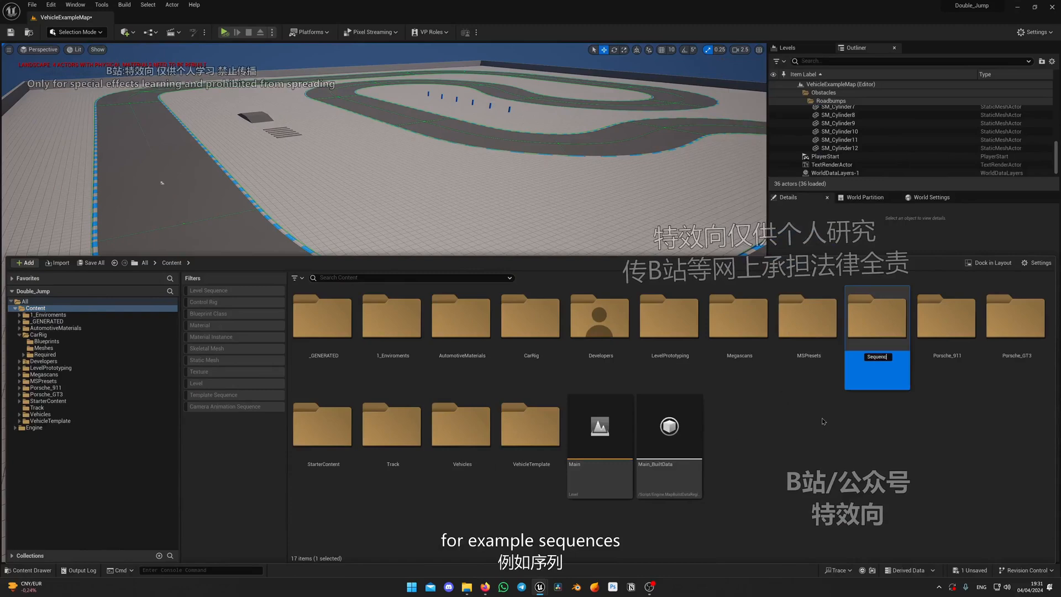
key("Return")
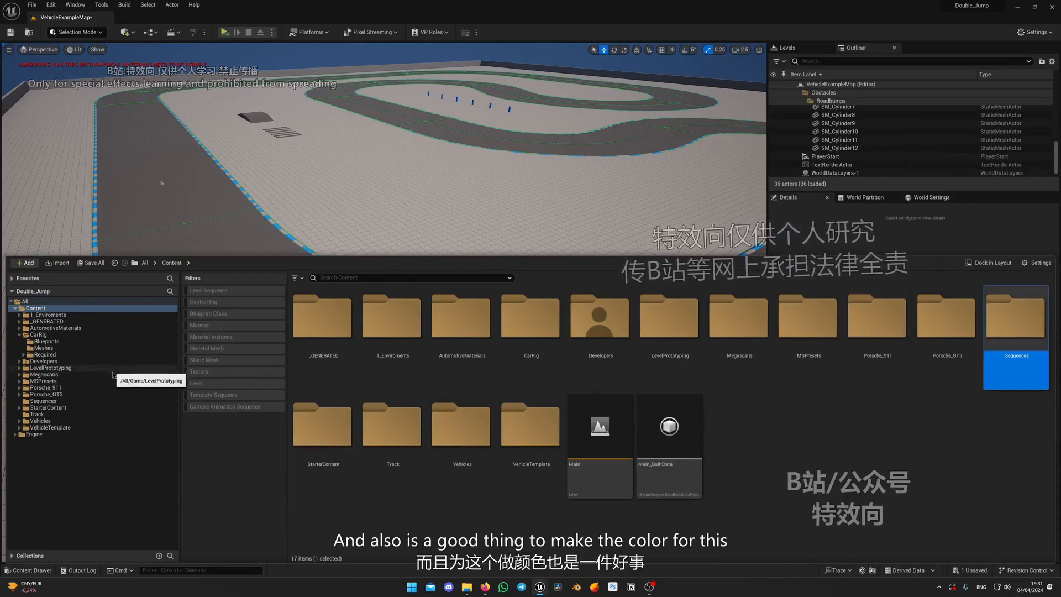
Set the Sequences folder's color to a bright blue
left_click(44, 394)
right_click(51, 401)
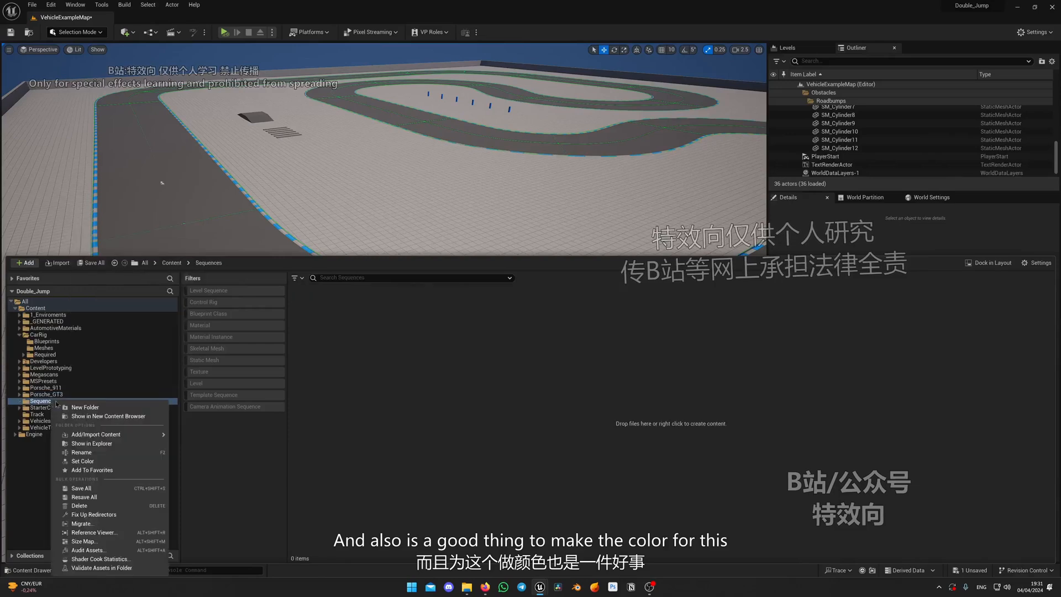
left_click(82, 461)
left_click(188, 434)
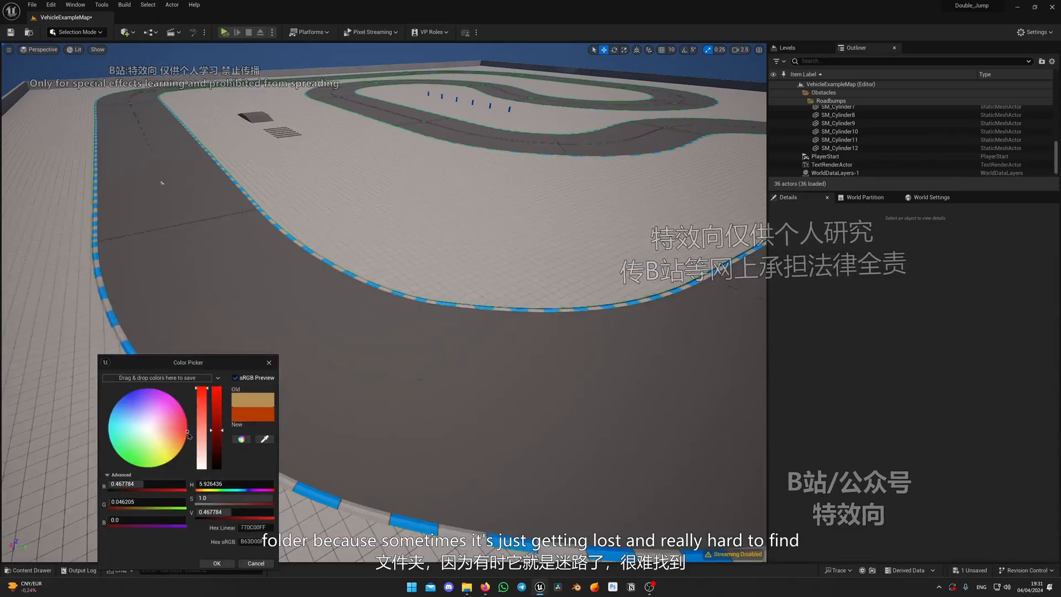
left_click_drag(188, 435, 120, 400)
left_click_drag(219, 415, 216, 405)
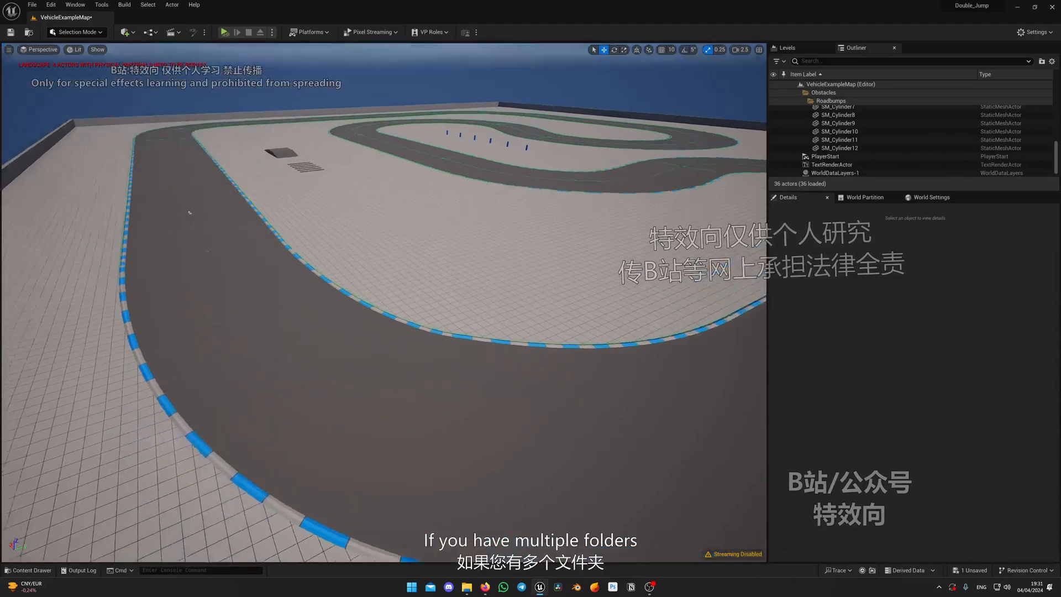
Create a folder named Subsequence inside the Sequences folder
key("ctrl+space")
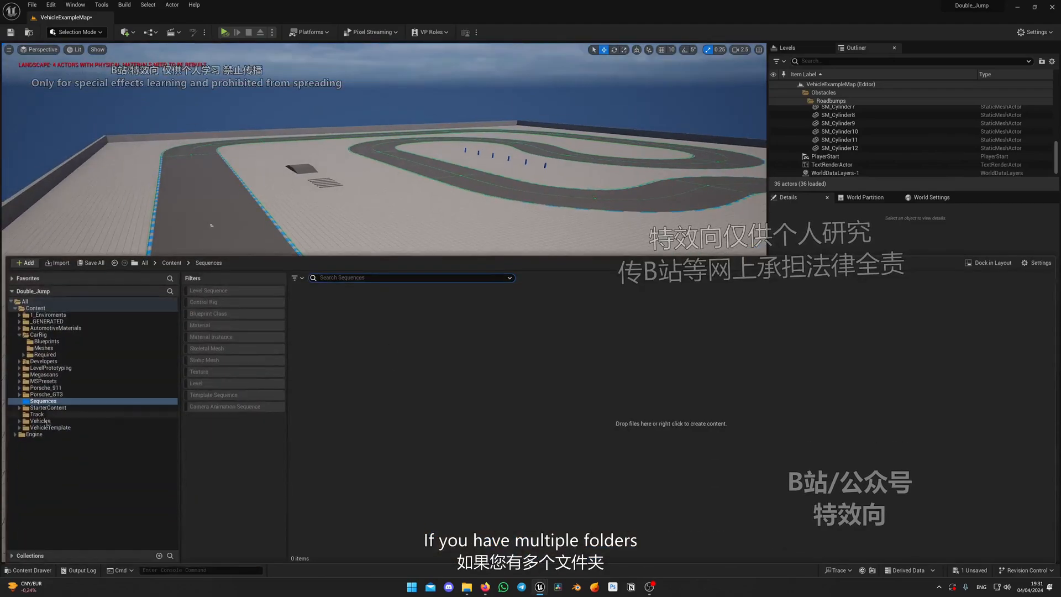
left_click(62, 414)
left_click(51, 394)
left_click(41, 401)
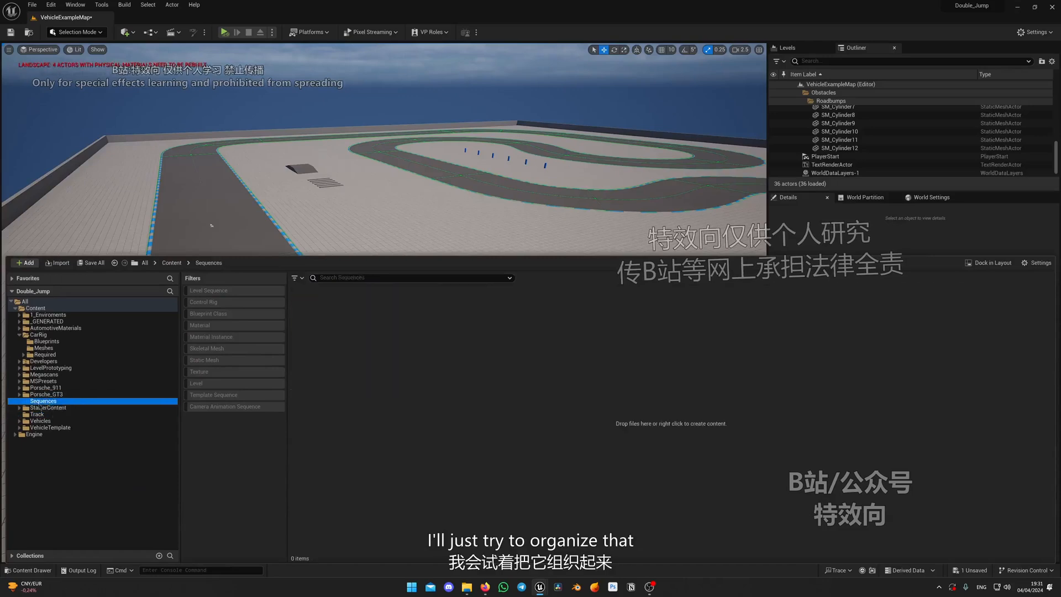
right_click(350, 327)
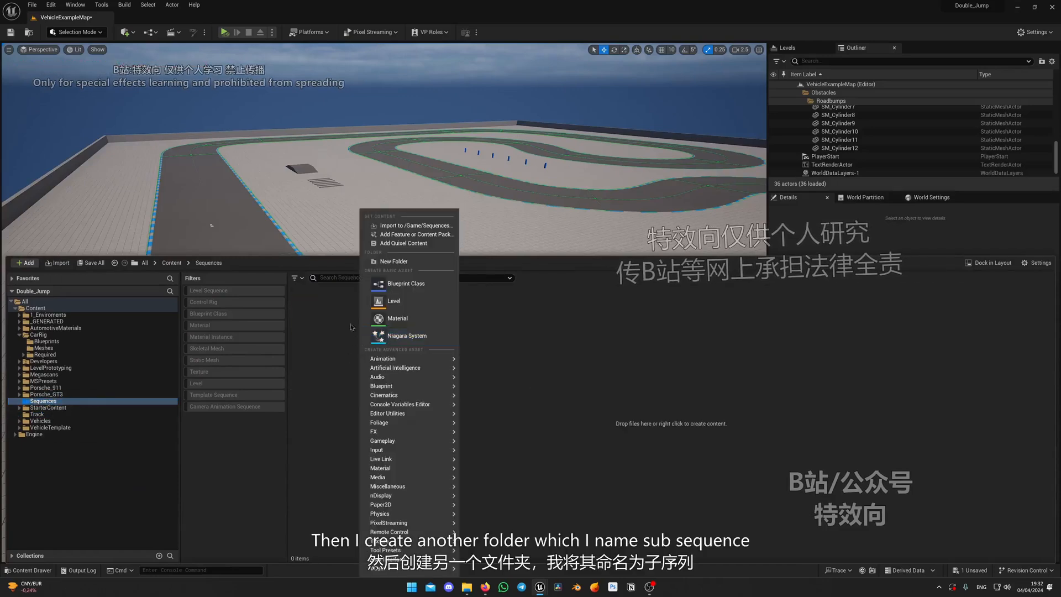
left_click(394, 260)
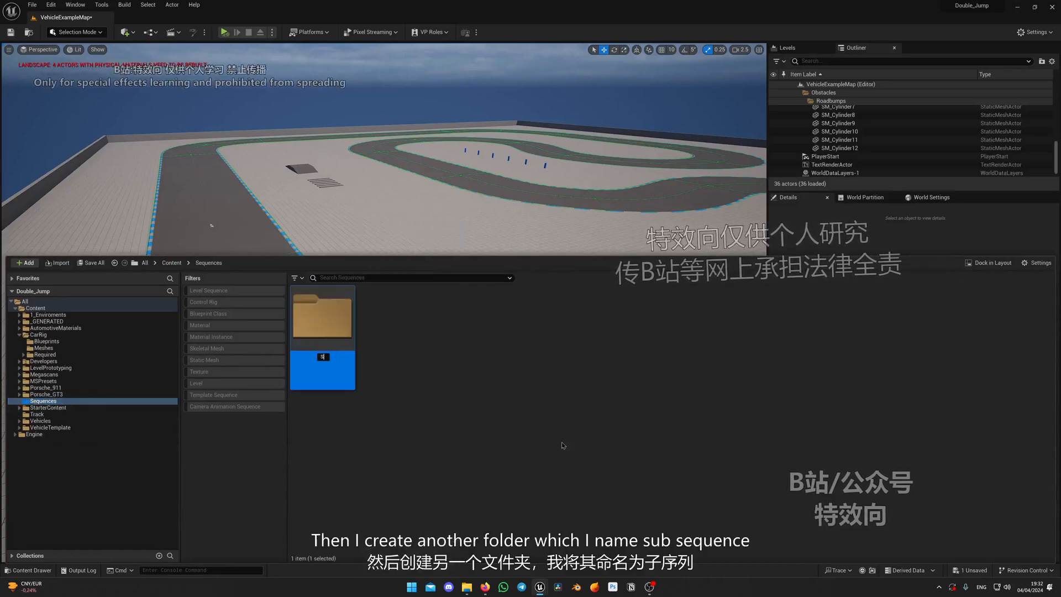
type("Subsequence")
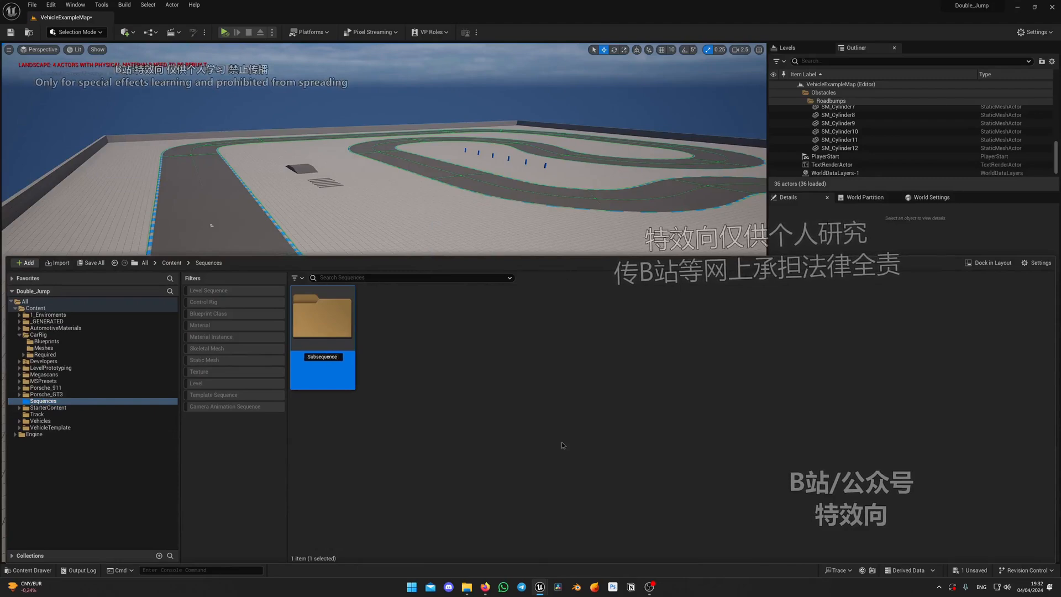
key("Return")
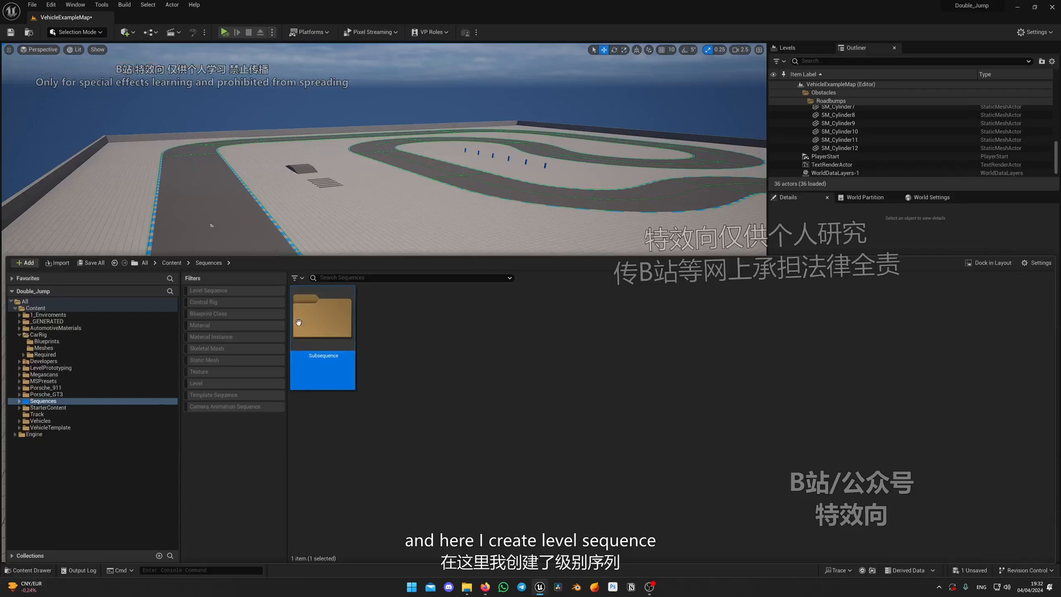
Create a level sequence named LS_Drive inside the Subsequence folder
double_click(298, 322)
right_click(342, 390)
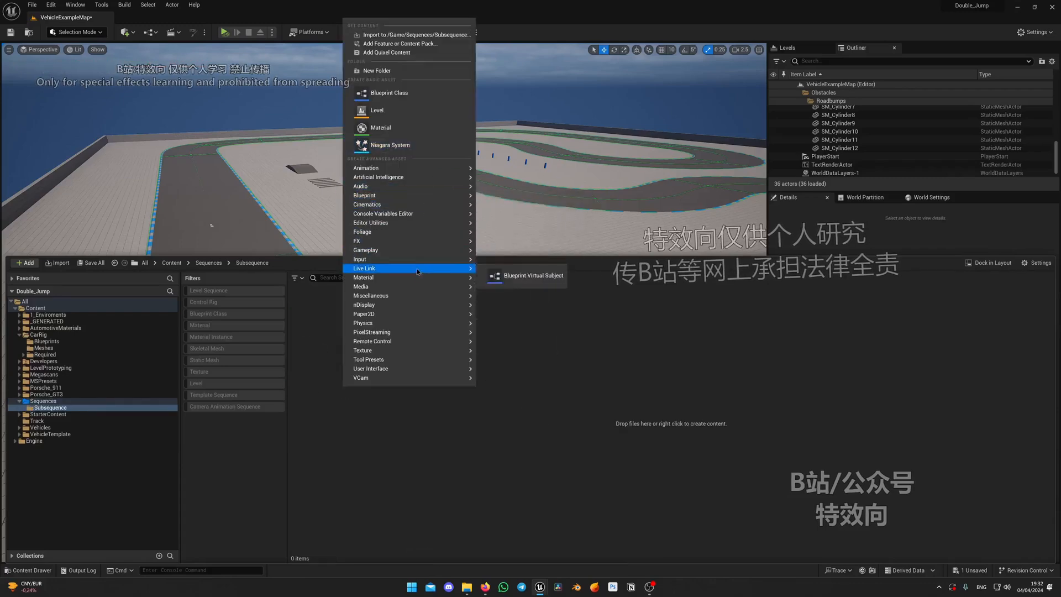
mouse_move(420, 208)
left_click(522, 229)
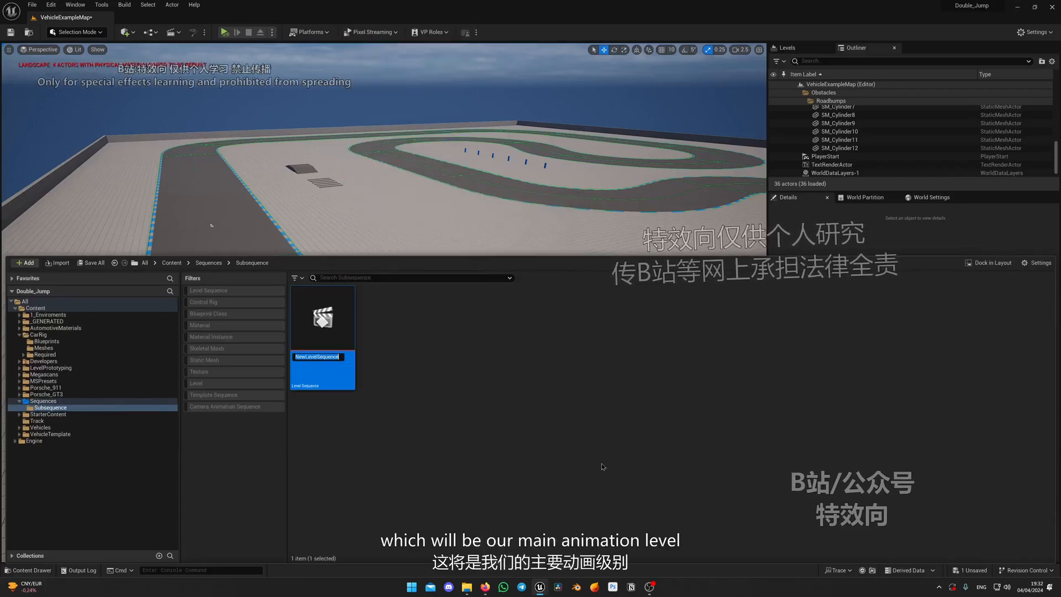
type("LS_")
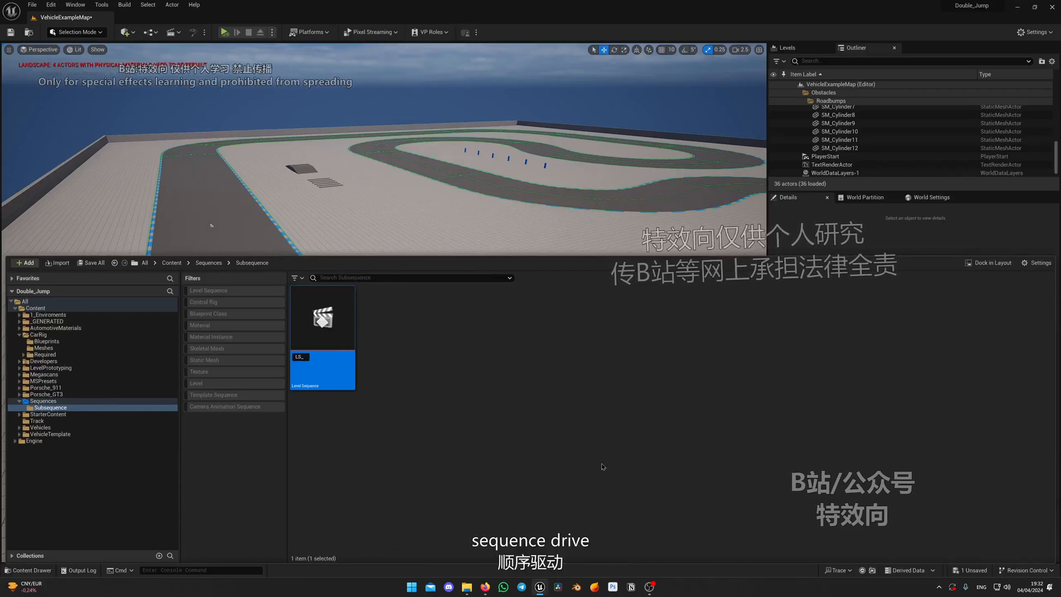
type("Drive")
key("Return")
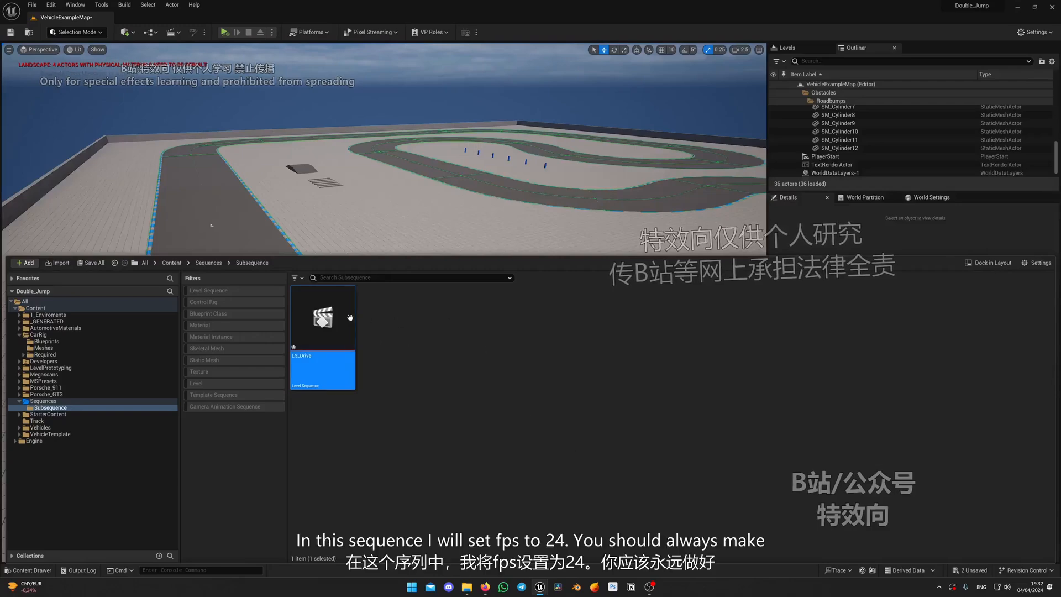
Open the LS_Drive level sequence and set its display rate to 24 fps (film)
double_click(324, 326)
right_click(285, 432)
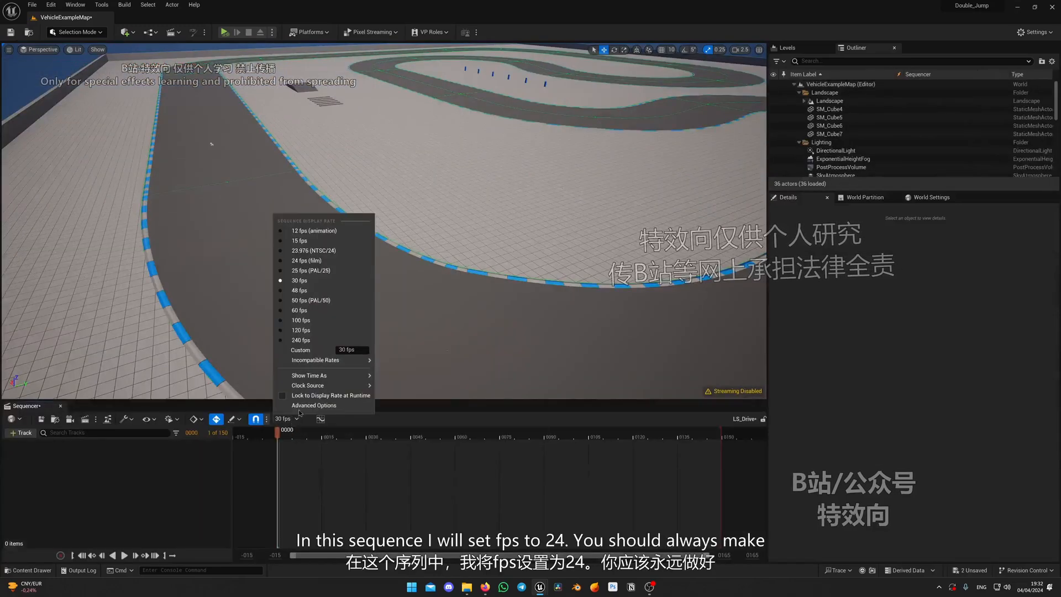
left_click(331, 264)
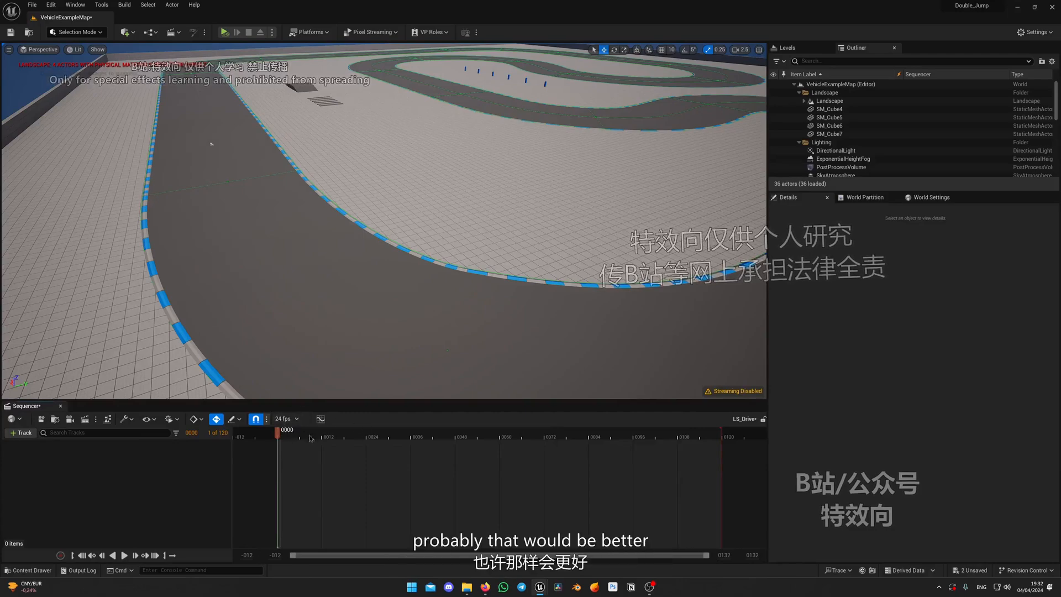
left_click(286, 418)
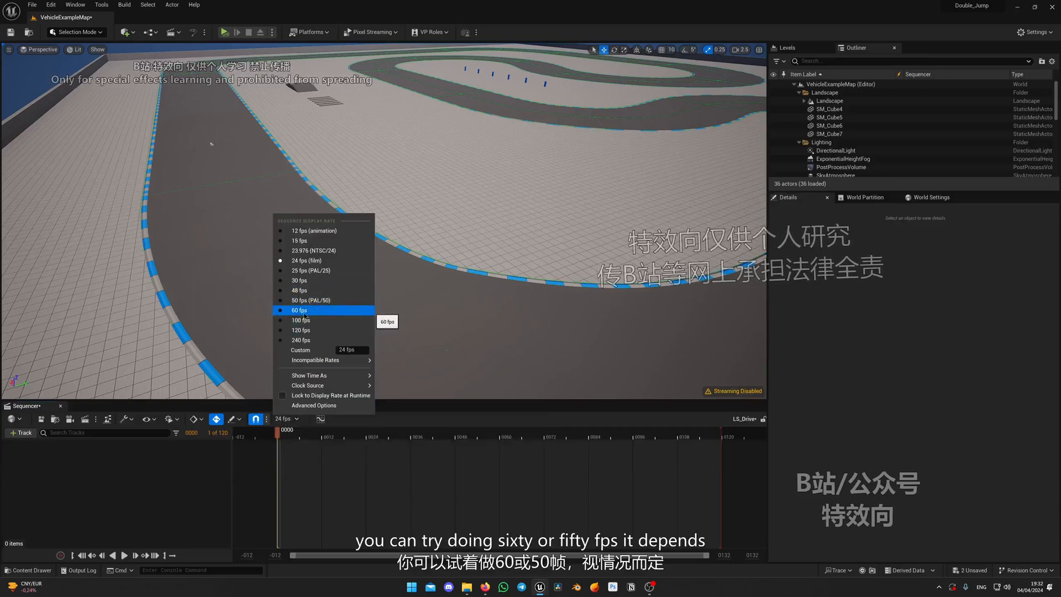
left_click(337, 484)
right_click_drag(397, 350, 427, 332)
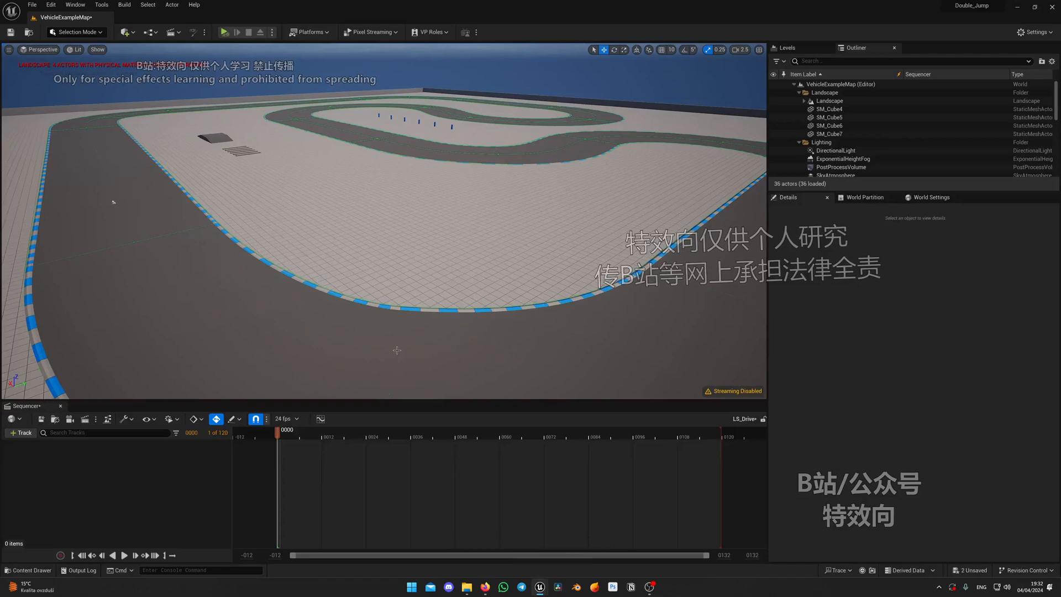
right_click_drag(397, 350, 318, 332)
left_click(296, 422)
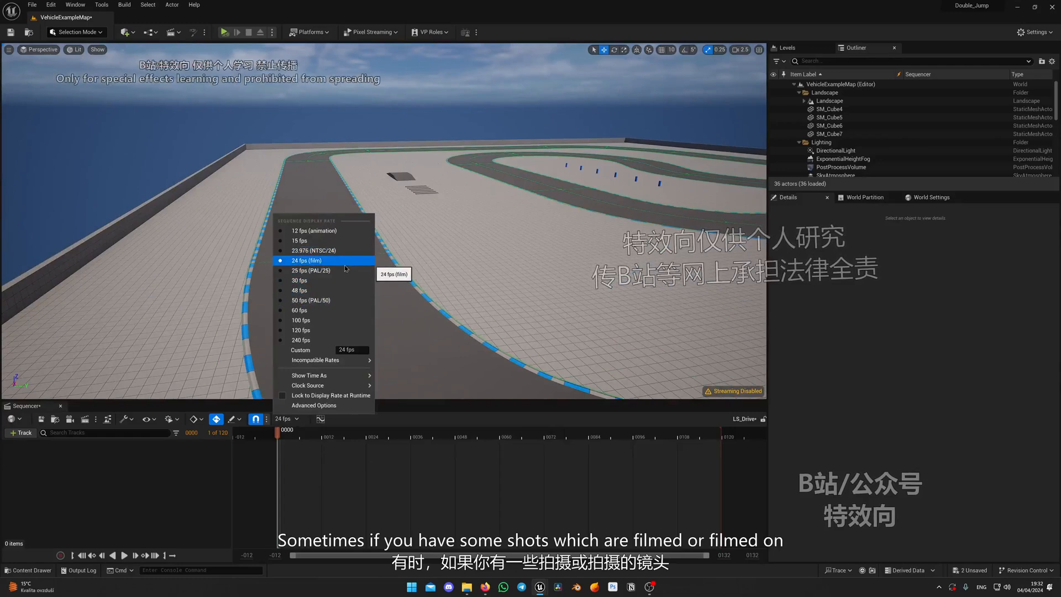
left_click(289, 296)
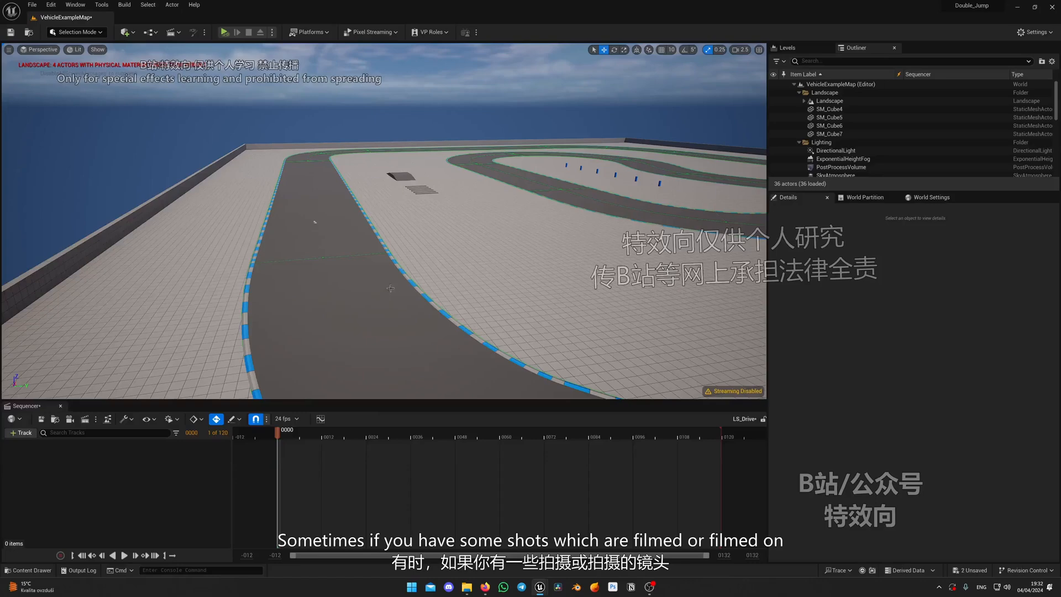
Switch the sequence display rate to 25 fps (PAL/25), and set it back to 24 fps (film)
right_click_drag(390, 288, 437, 287)
left_click(285, 421)
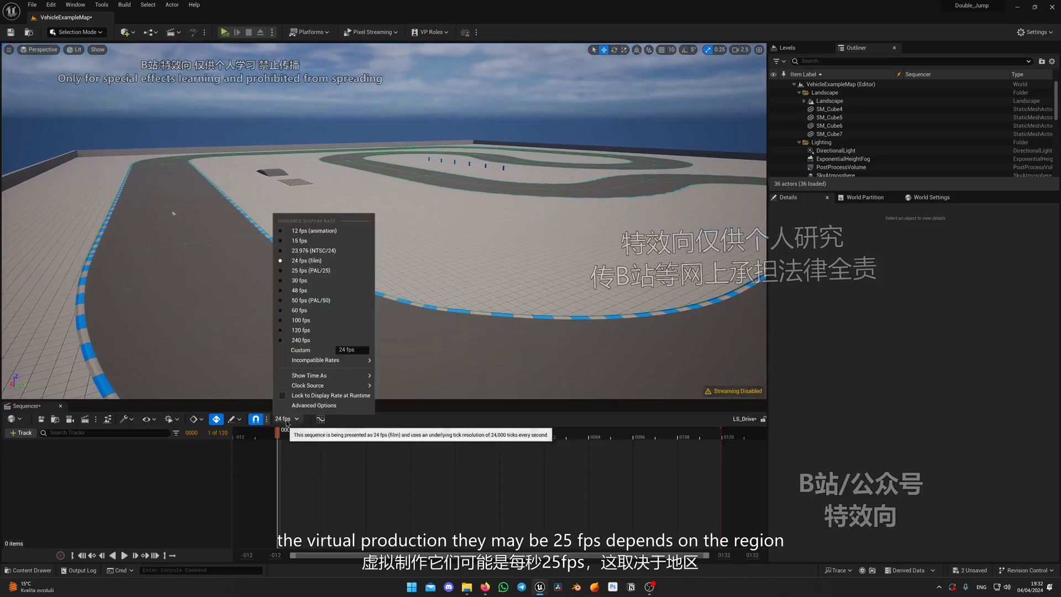
left_click(324, 272)
left_click(286, 419)
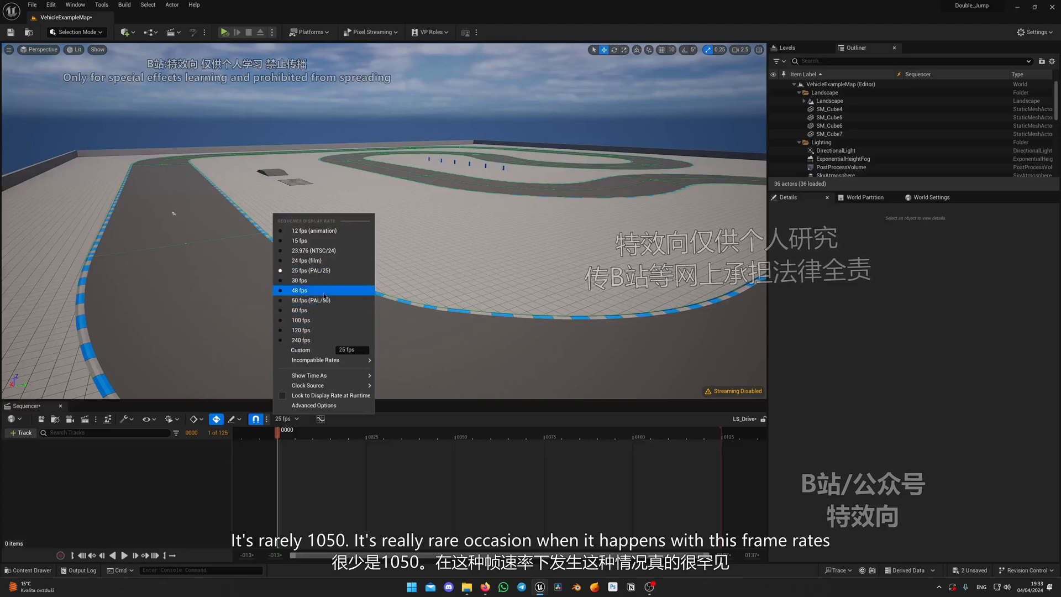
left_click(318, 260)
Place the BP_Path blueprint from the CarRig Blueprints folder on the near bend of the race track
right_click_drag(384, 221, 461, 245)
right_click_drag(539, 294, 519, 267)
right_click_drag(398, 303, 410, 343)
key("ctrl+space")
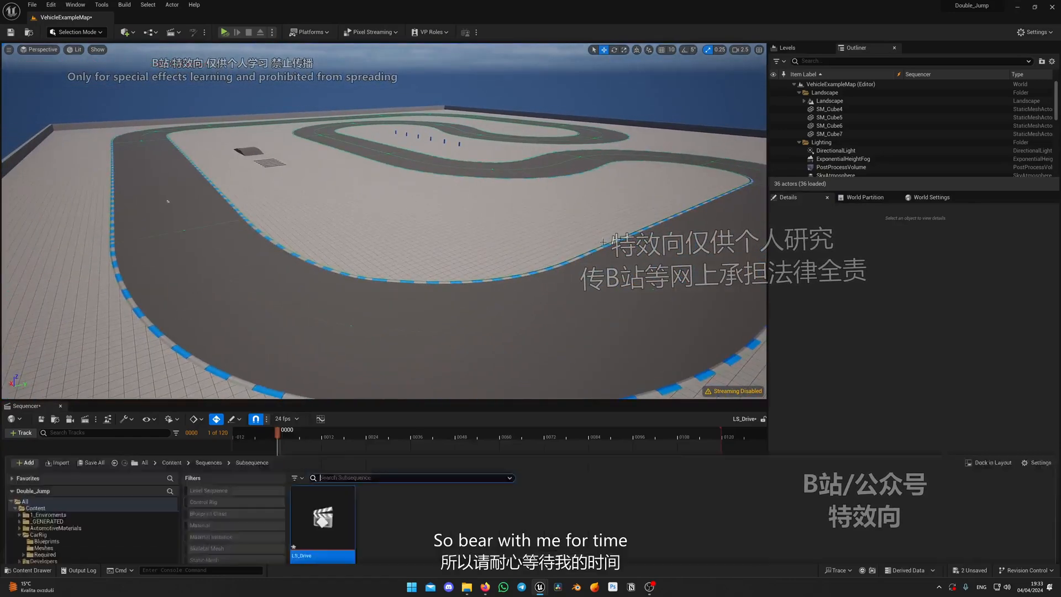
left_click(66, 335)
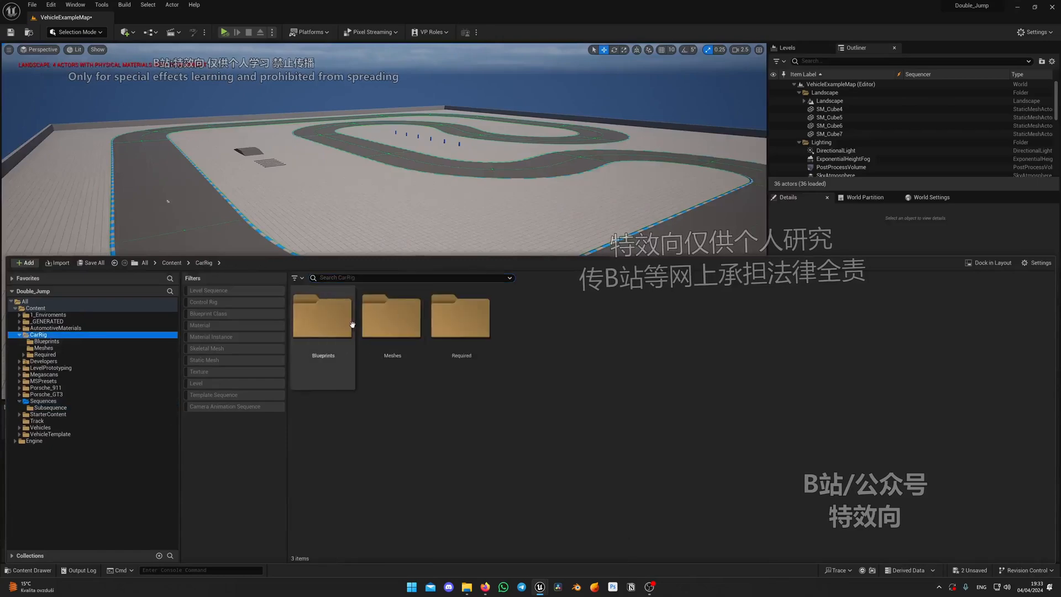
double_click(348, 326)
left_click_drag(444, 331, 514, 302)
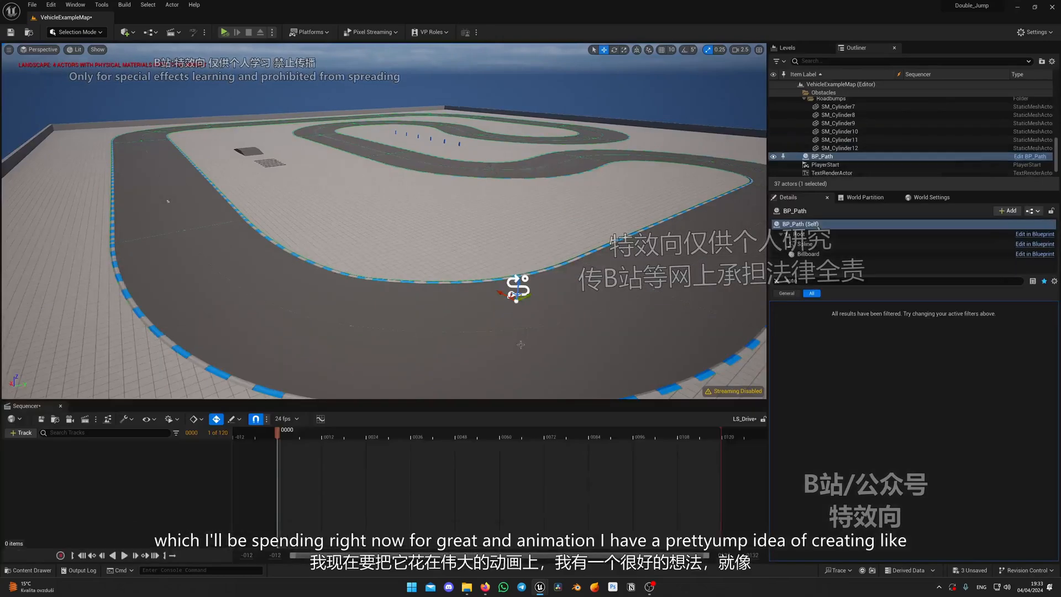
Select SM_Cube and SM_Ramp together and move them past the road bumps toward the track bend
right_click_drag(514, 303, 318, 256)
key("w")
scroll(509, 259, "down", 4)
left_click(405, 244)
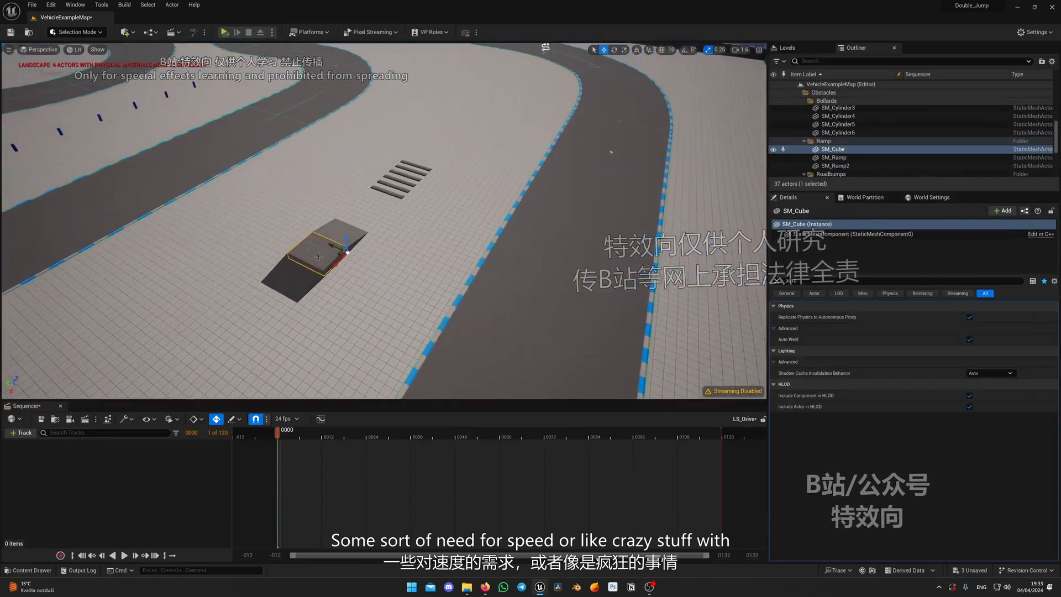
left_click(354, 248, "ctrl")
left_click_drag(381, 227, 512, 118)
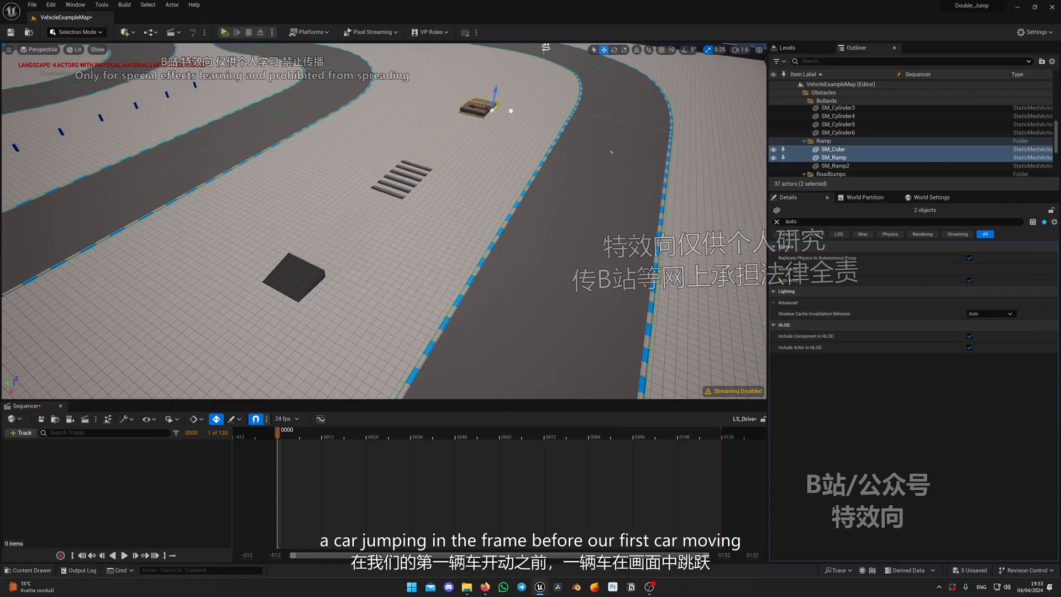
key("w")
mouse_move(512, 118)
right_mouse_down()
mouse_move(523, 115)
mouse_move(520, 83)
mouse_move(511, 118)
right_mouse_up()
scroll(512, 118, "up", 2)
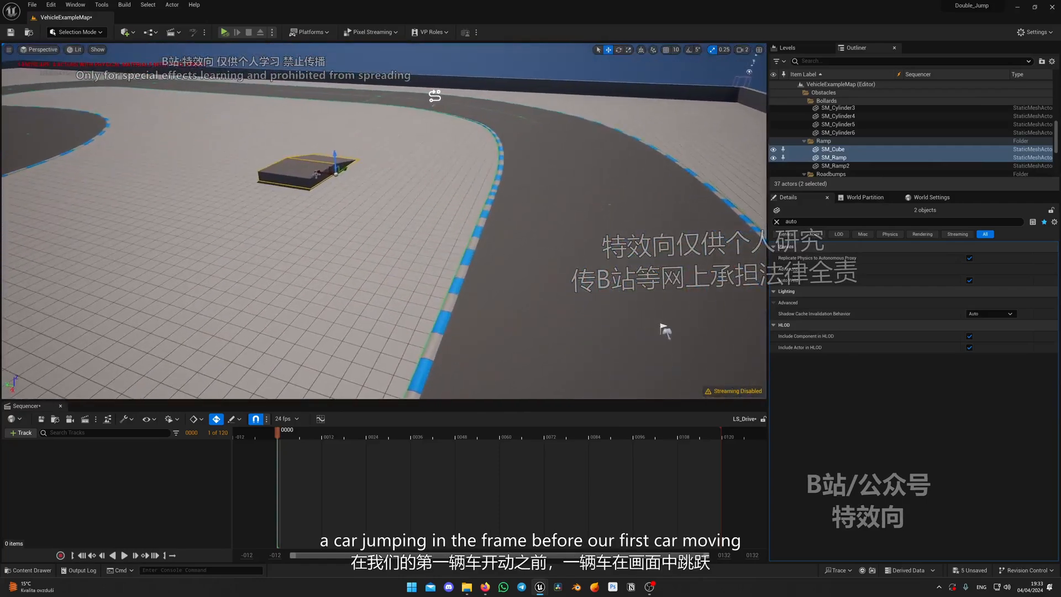
Position the selected SM_Cube and SM_Ramp beside the inner curb of the bend, angled relative to the track
key("w")
right_click_drag(433, 189, 257, 161)
key("e")
key("d")
key("e")
left_click_drag(438, 312, 419, 313)
right_click_drag(418, 312, 271, 278)
key("d")
key("w")
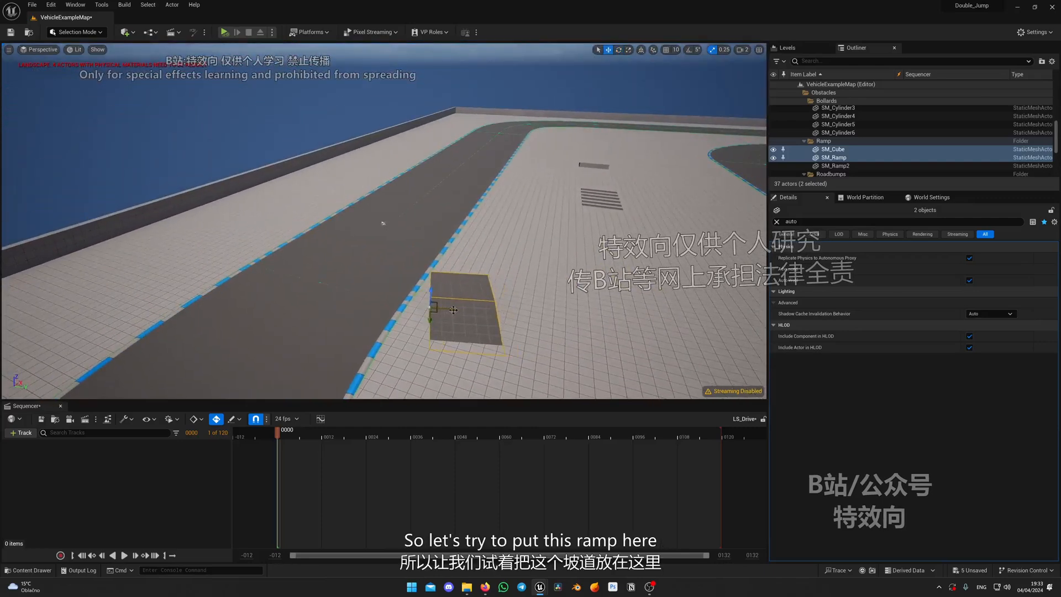
key("a")
right_click_drag(453, 309, 764, 311)
key("a")
key("d")
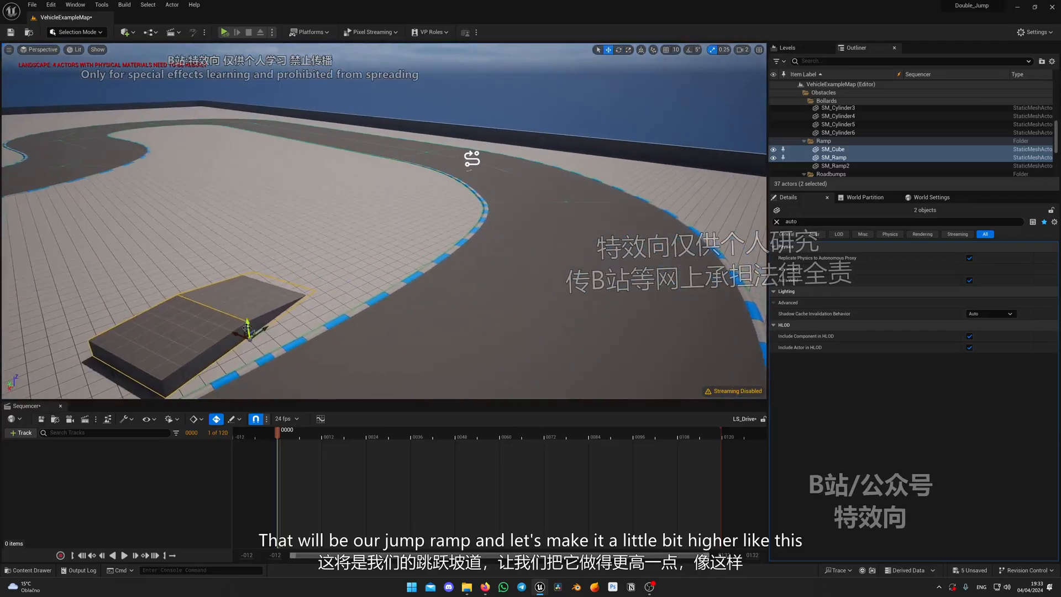
Raise SM_Cube and SM_Ramp slightly to make a higher jump ramp
left_click_drag(246, 326, 247, 320)
right_click_drag(417, 259, 409, 329)
key("d")
key("s")
right_click_drag(575, 328, 500, 329)
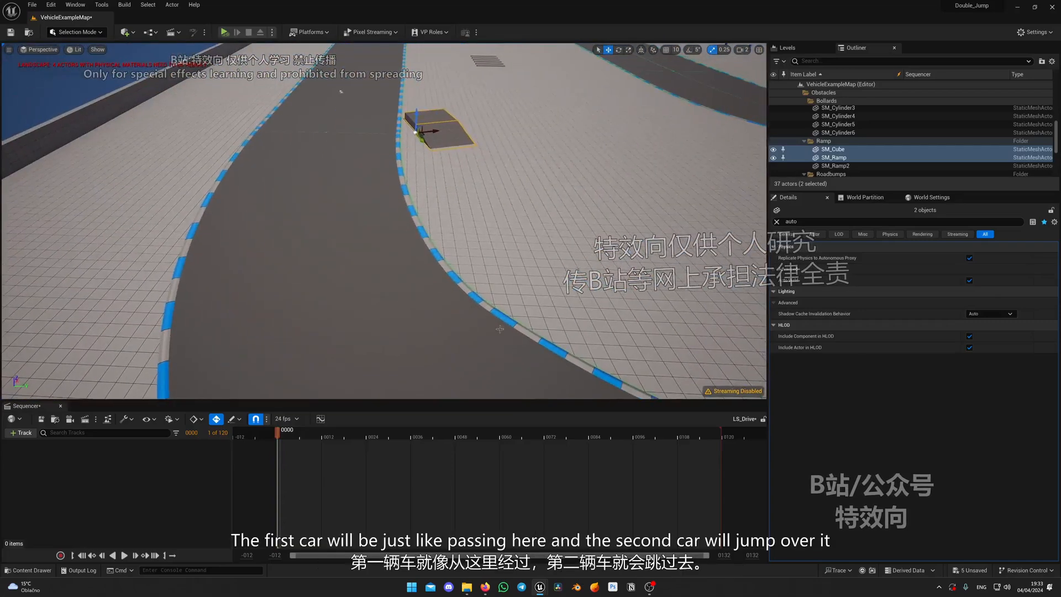
key("s")
Select BP_Path and reposition it on the road in the bend leading up to the jump ramp
right_click_drag(374, 59, 590, 330)
key("w")
key("w")
mouse_move(307, 173)
right_mouse_down()
mouse_move(465, 165)
mouse_move(409, 121)
mouse_move(308, 173)
right_mouse_up()
left_click(503, 304)
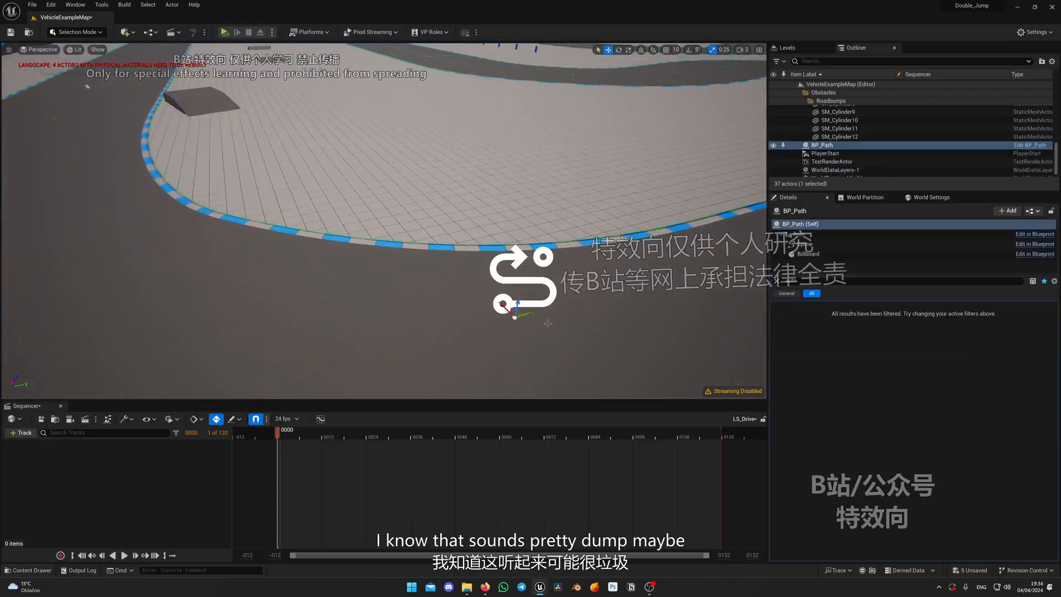
right_click_drag(504, 305, 469, 295)
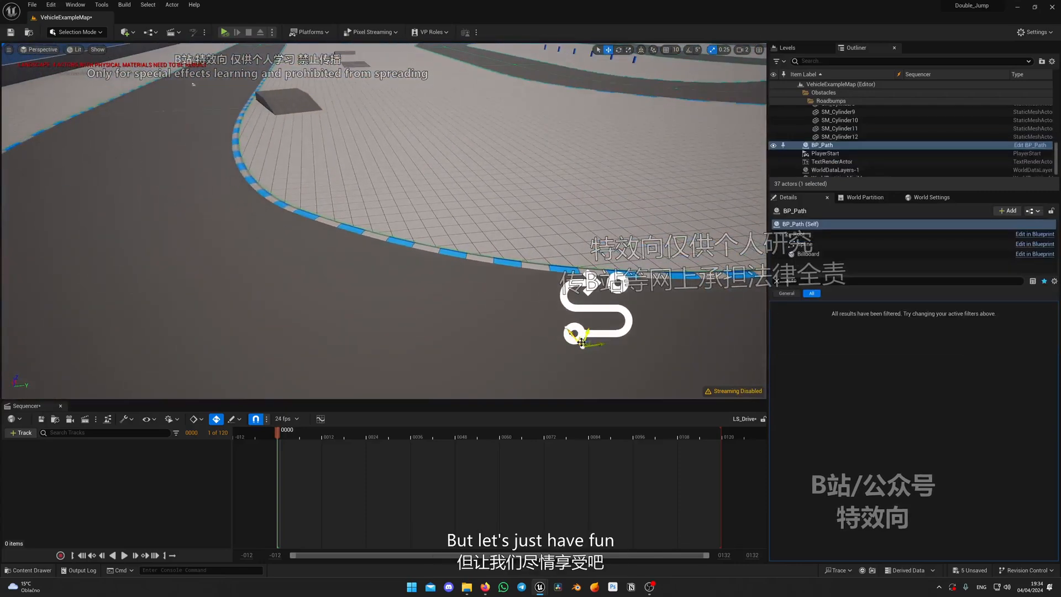
right_click_drag(582, 342, 455, 337)
key("s")
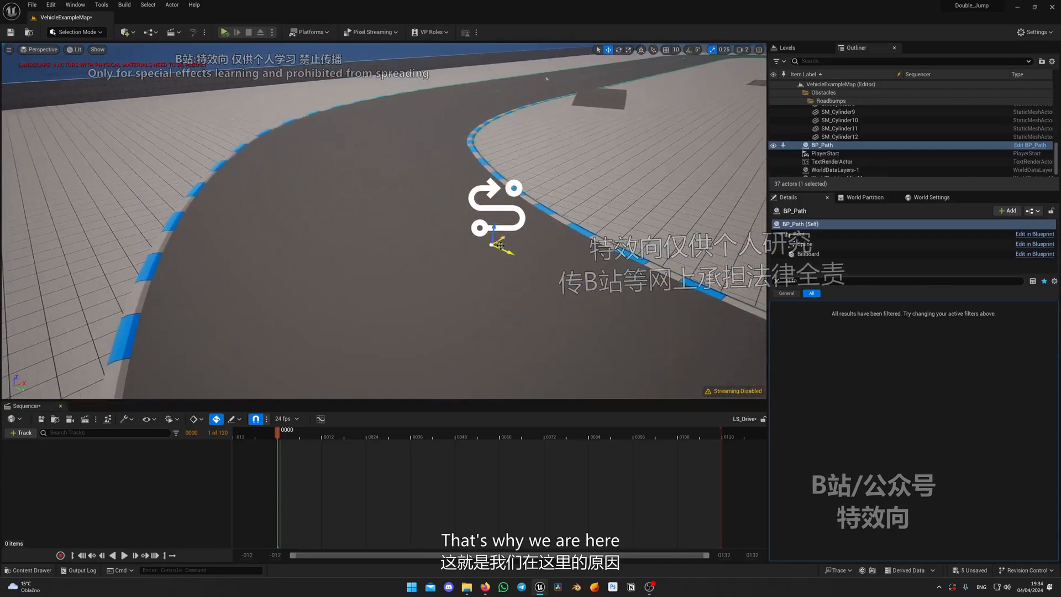
left_click_drag(500, 245, 423, 162)
key("w")
right_click_drag(423, 162, 538, 195)
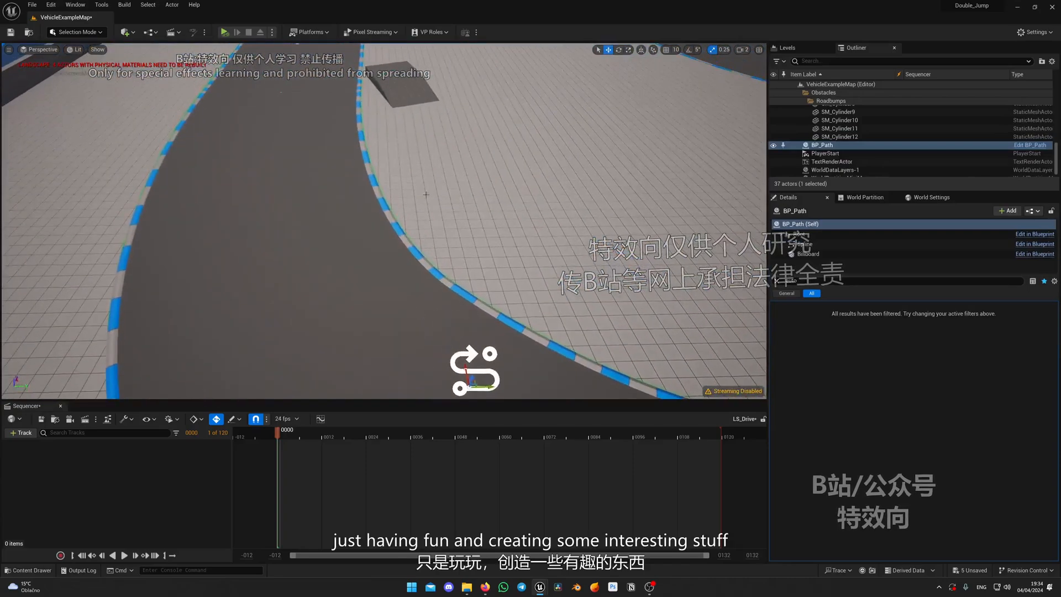
Switch the viewport to the Top view and key BP_Path's transform at frame 0 in LS_Drive
left_click(50, 49)
left_click(48, 82)
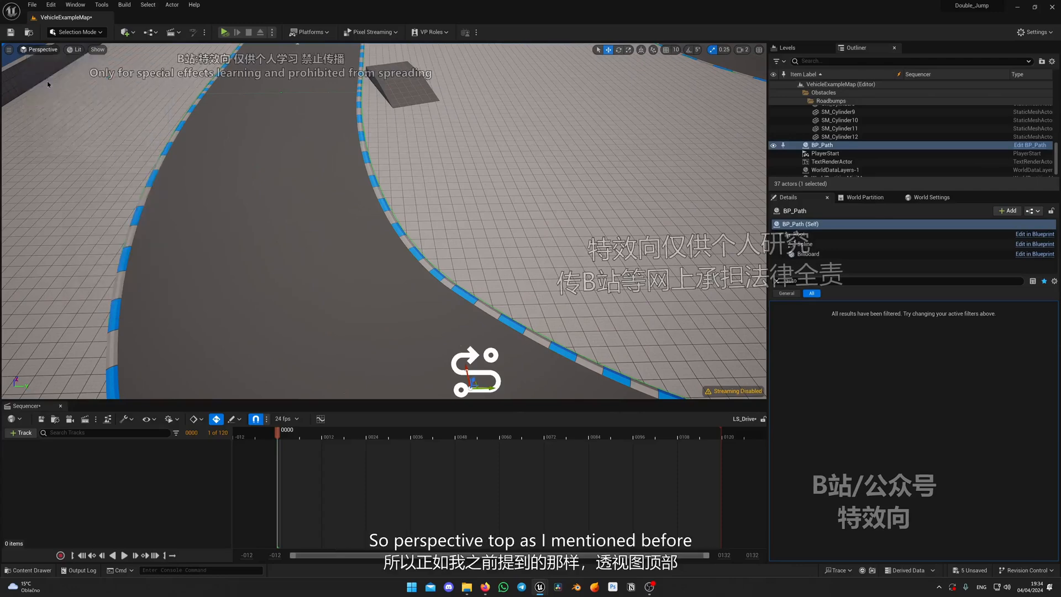
key("s")
right_click_drag(457, 232, 555, 302)
scroll(331, 243, "down", 3)
right_click_drag(320, 240, 466, 204)
scroll(221, 320, "up", 3)
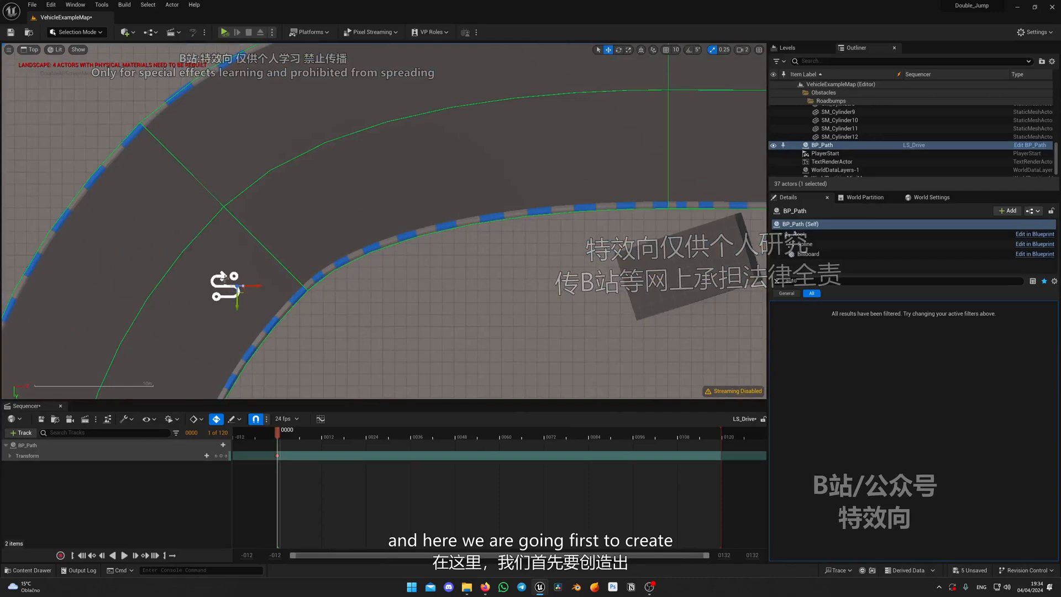
Extend BP_Path's spline around the bend by moving its end point forward and adding another point toward the ramp
left_click(227, 290)
key("e")
left_click_drag(250, 265, 308, 233)
left_click(235, 278)
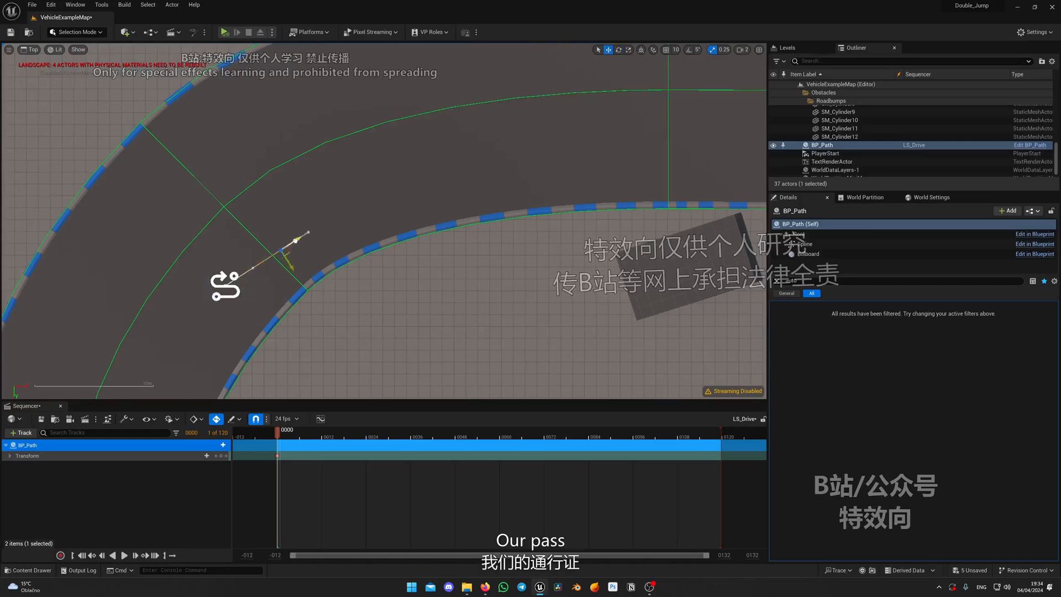
right_click_drag(350, 212, 214, 252)
scroll(366, 220, "down", 2)
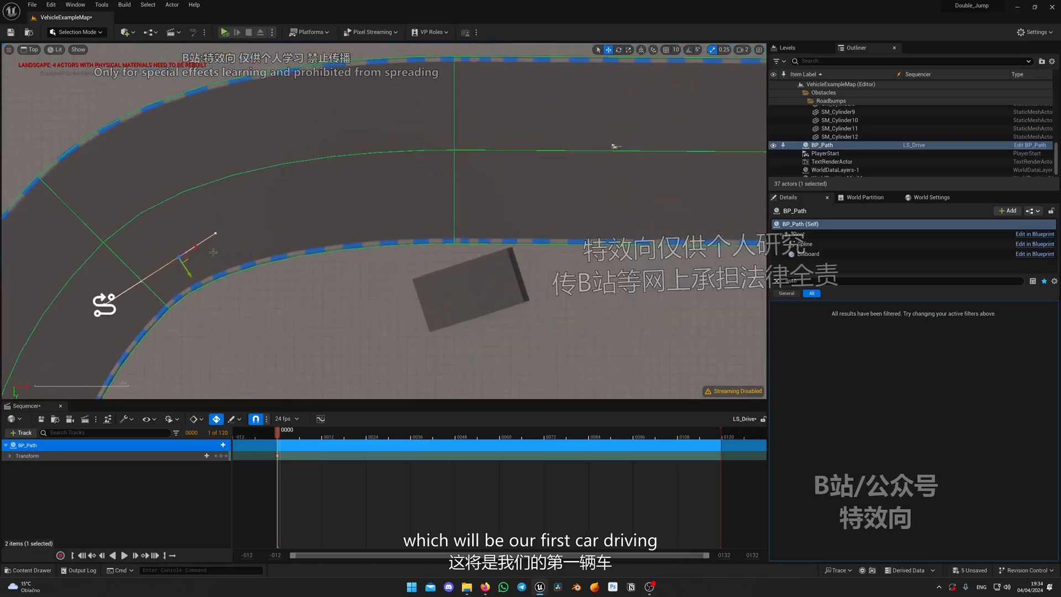
left_click_drag(234, 234, 260, 216)
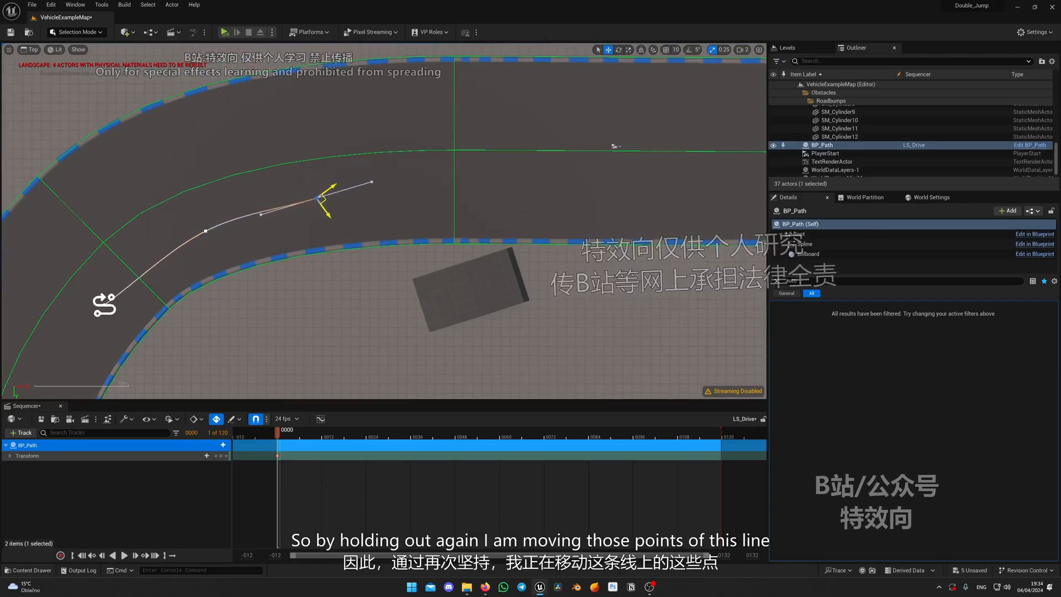
right_click_drag(325, 200, 395, 159)
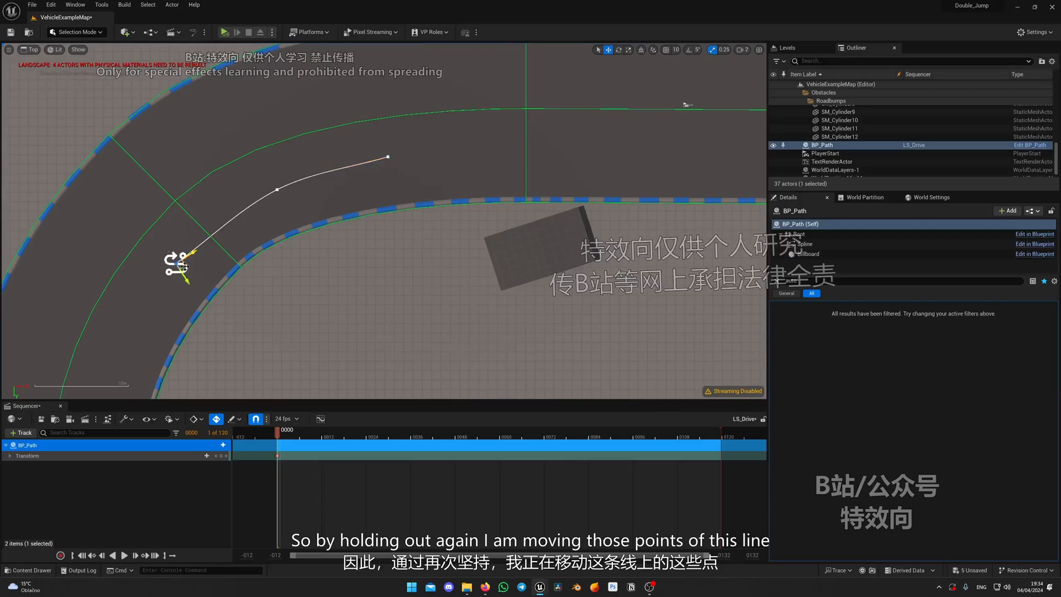
Move BP_Path closer to the inner curb and spread its spline points farther apart along the bend
left_click_drag(183, 267, 180, 303)
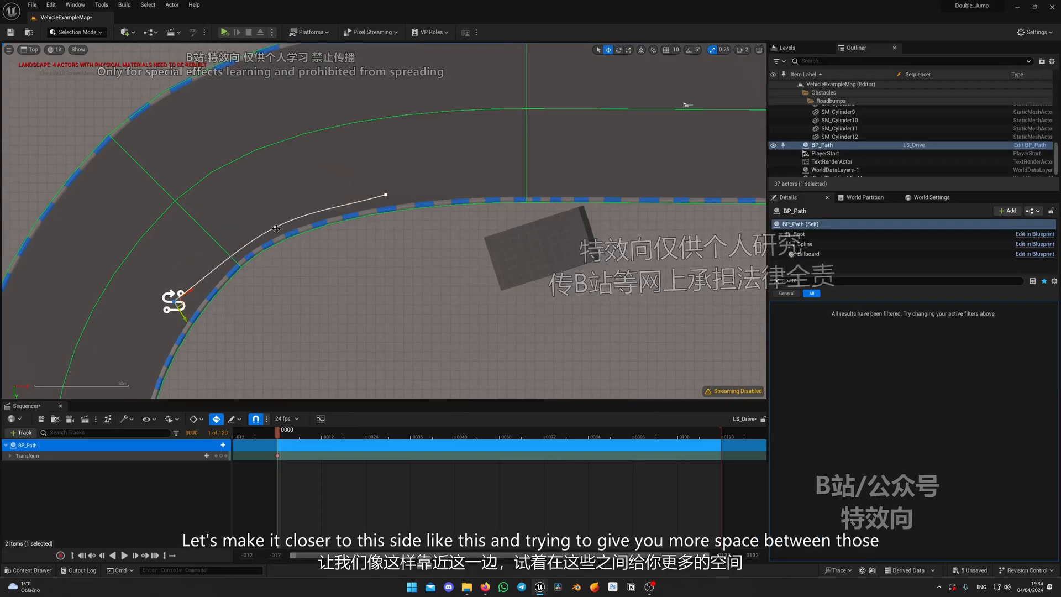
left_click_drag(283, 236, 280, 241)
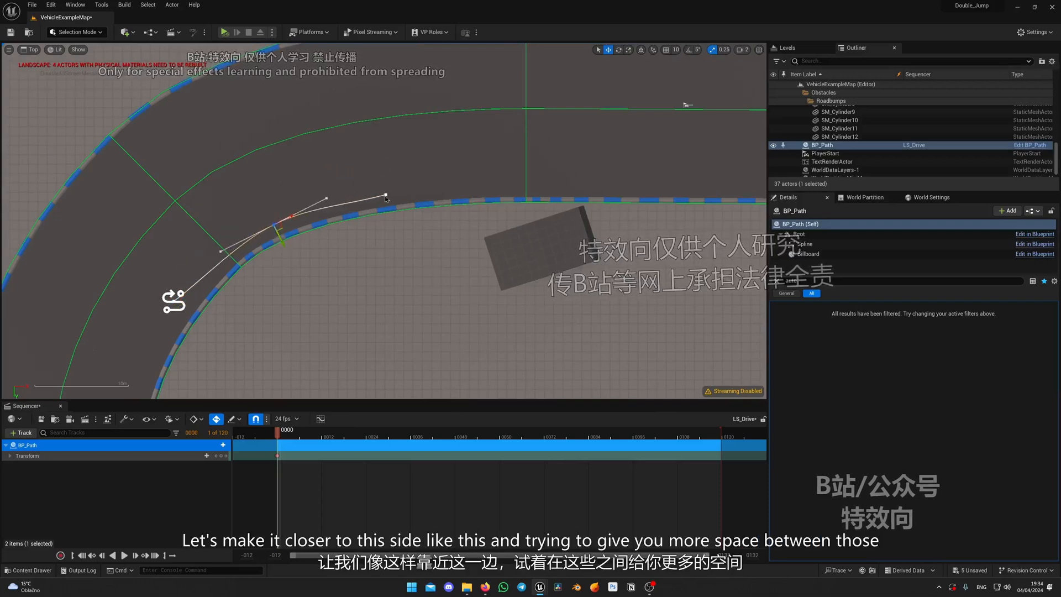
left_click_drag(386, 205, 388, 204)
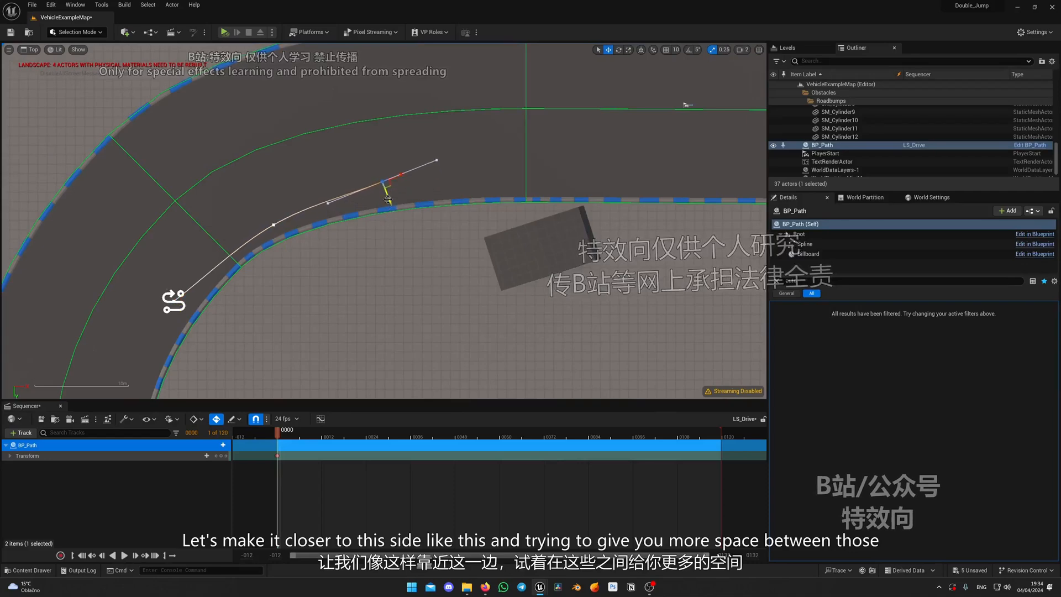
left_click(274, 226)
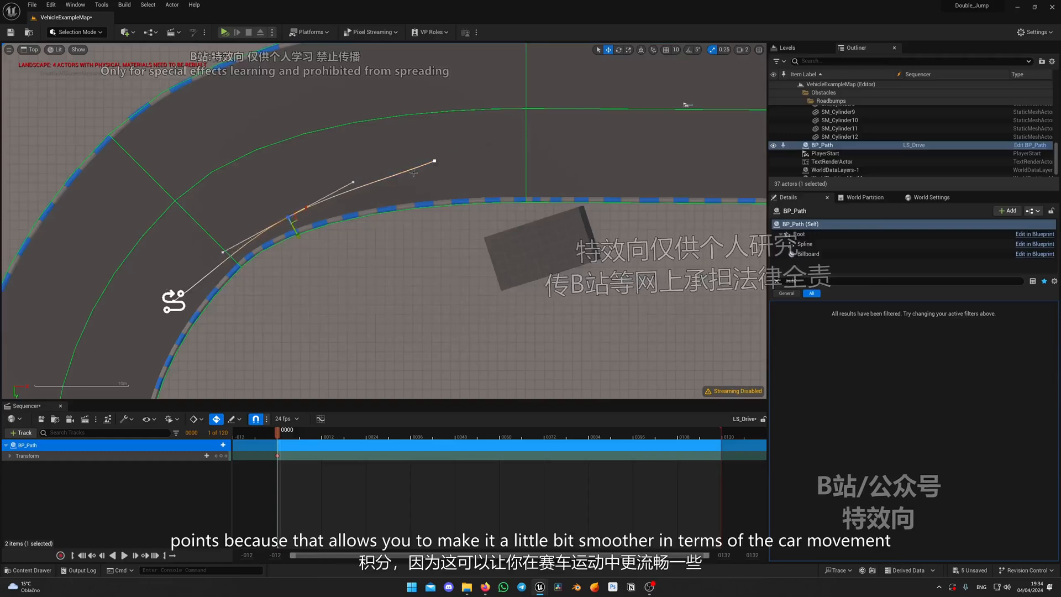
Extend the spline with additional points past the ramp, along the straight and into the next bend
left_click(434, 164)
right_click_drag(477, 189, 285, 197)
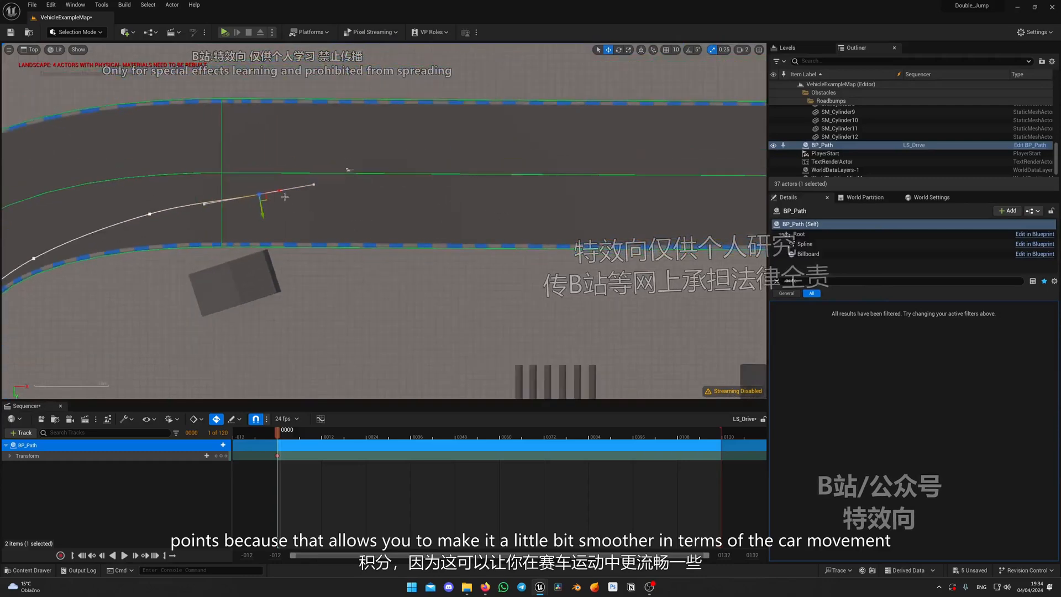
left_click_drag(266, 197, 533, 192)
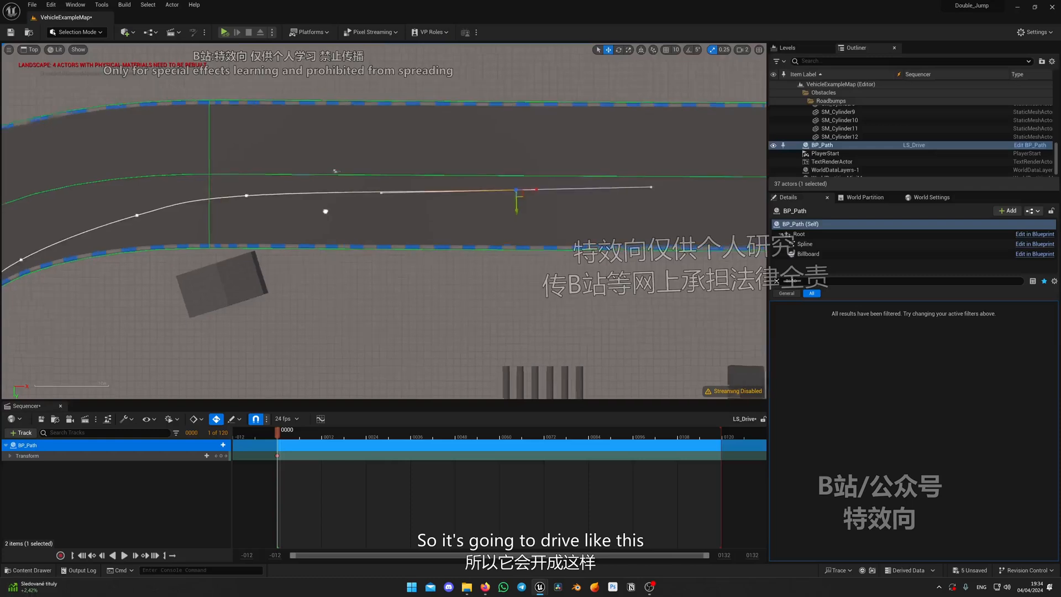
right_click_drag(480, 204, 314, 212)
left_click_drag(365, 202, 625, 200)
right_click_drag(418, 245, 168, 240)
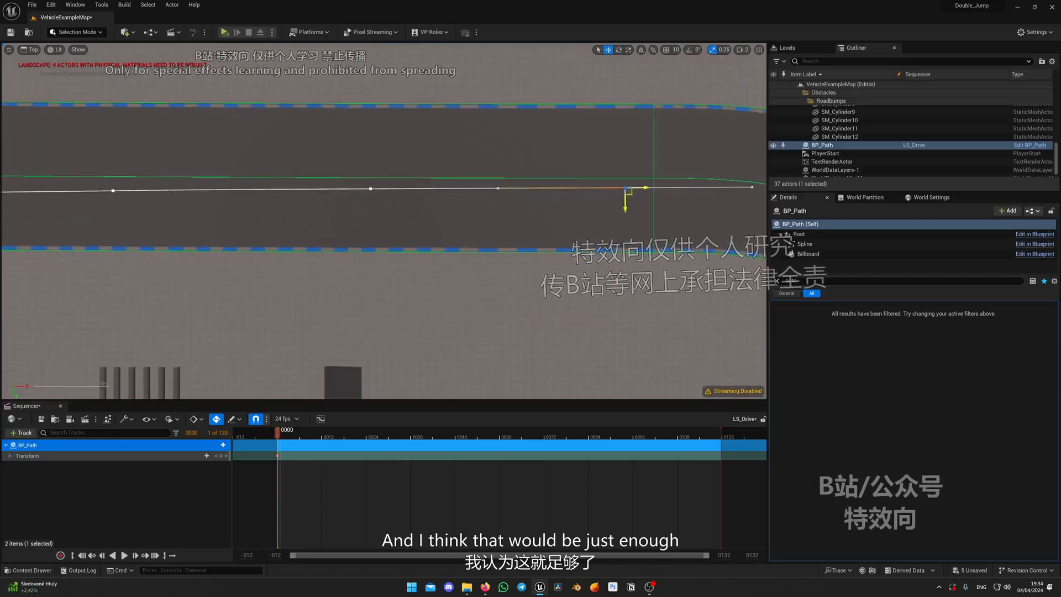
right_click_drag(636, 195, 411, 195)
left_click_drag(445, 193, 573, 203, "alt")
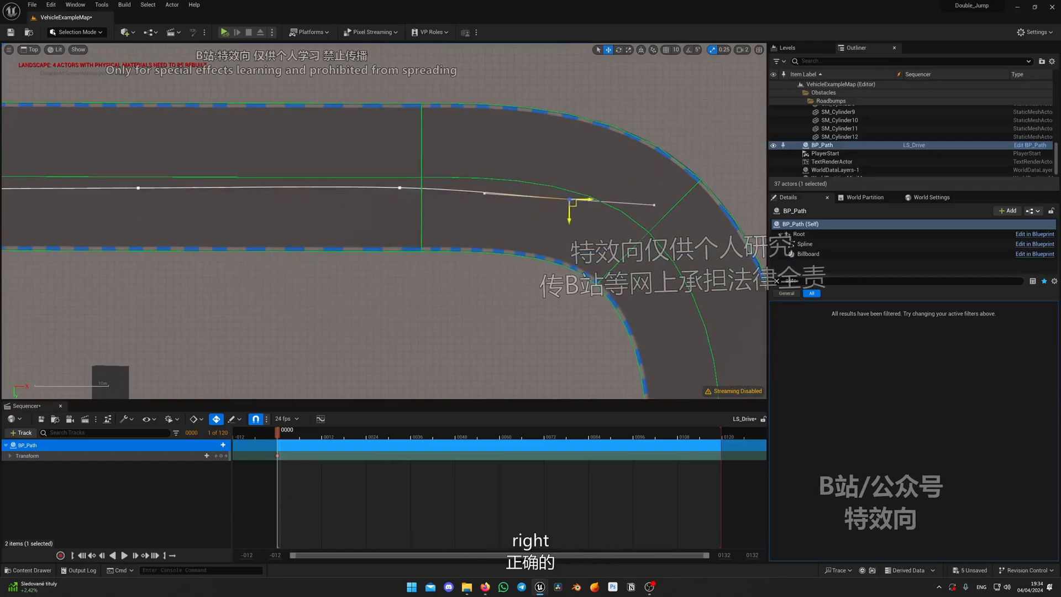
Delete the third spline point, just before the ramp, to smooth the curve out of the first bend
right_click_drag(166, 183, 329, 180)
scroll(329, 180, "down", 4)
right_click_drag(266, 192, 455, 174)
right_click_drag(86, 172, 372, 166)
scroll(374, 167, "up", 4)
left_click(412, 180)
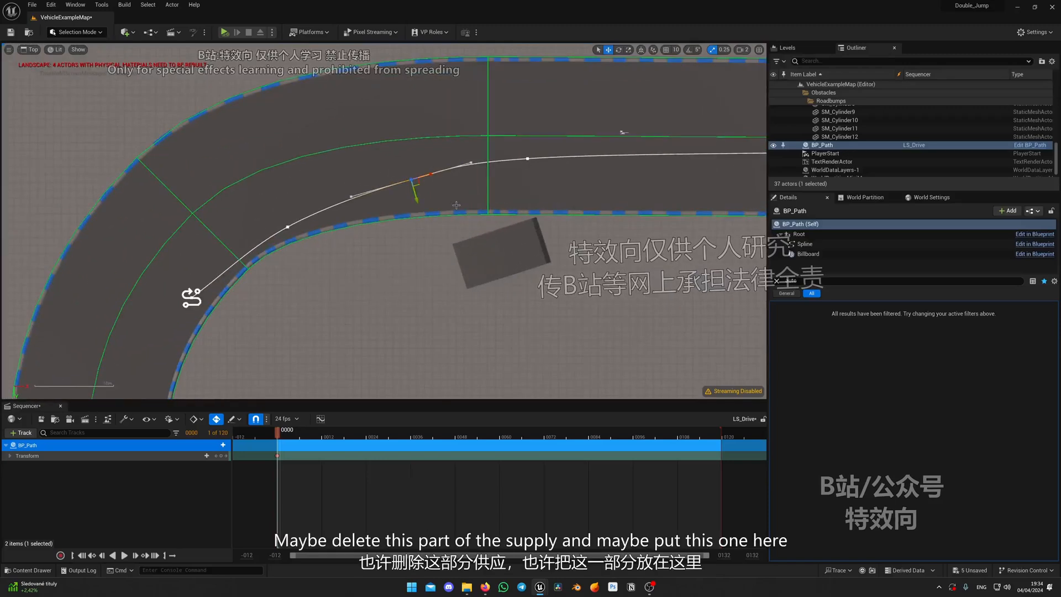
key("Delete")
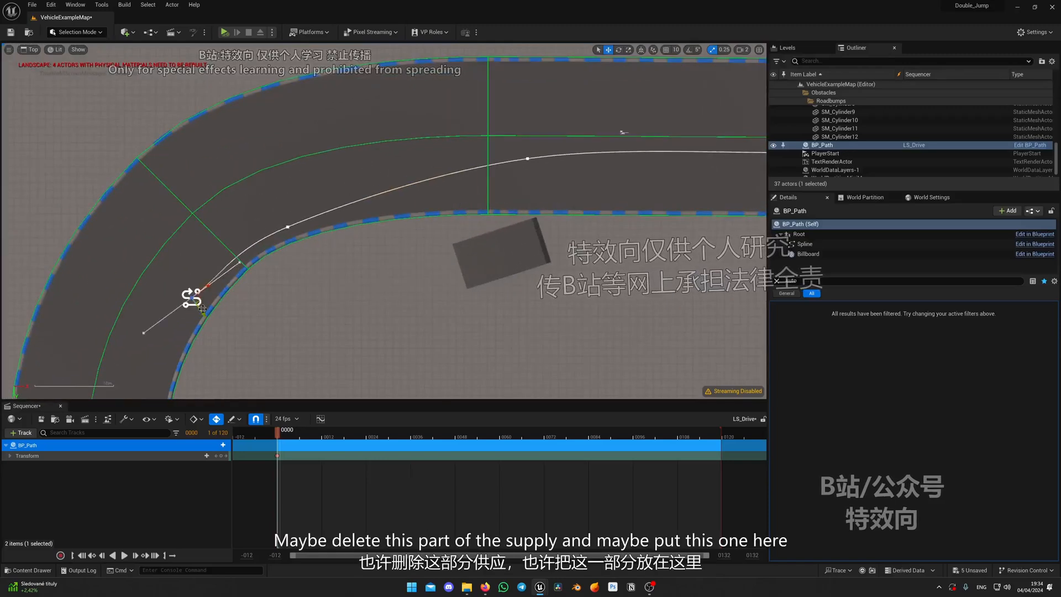
Move the spline's start point farther back along the bend and adjust its tangent to follow the road
left_click_drag(199, 301, 134, 320)
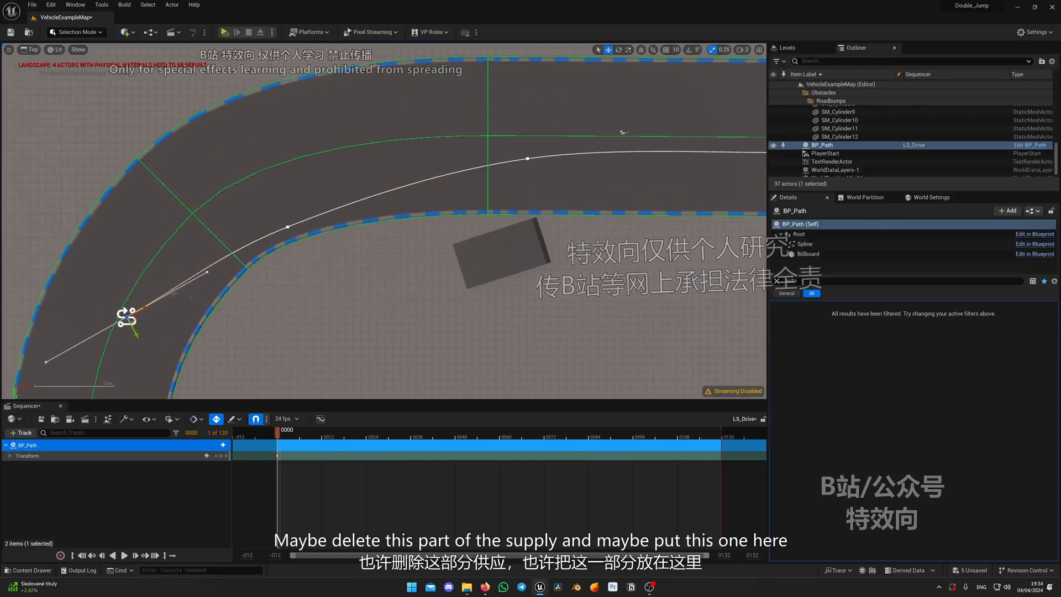
left_click(208, 271)
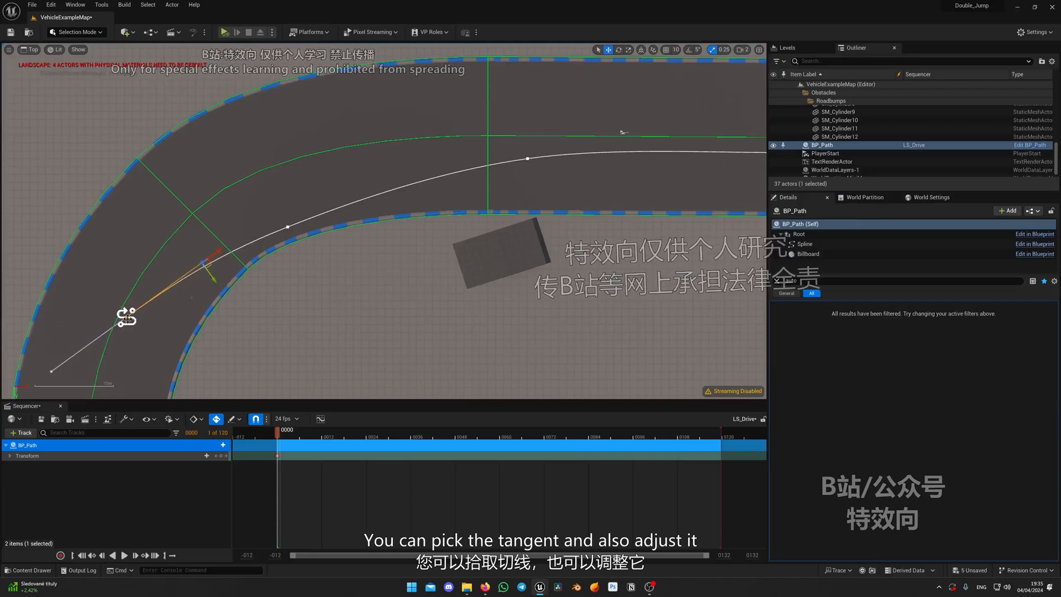
left_click(127, 316)
left_click_drag(135, 327, 146, 337)
Shift the second spline point slightly forward along the bend toward the ramp
left_click(287, 227)
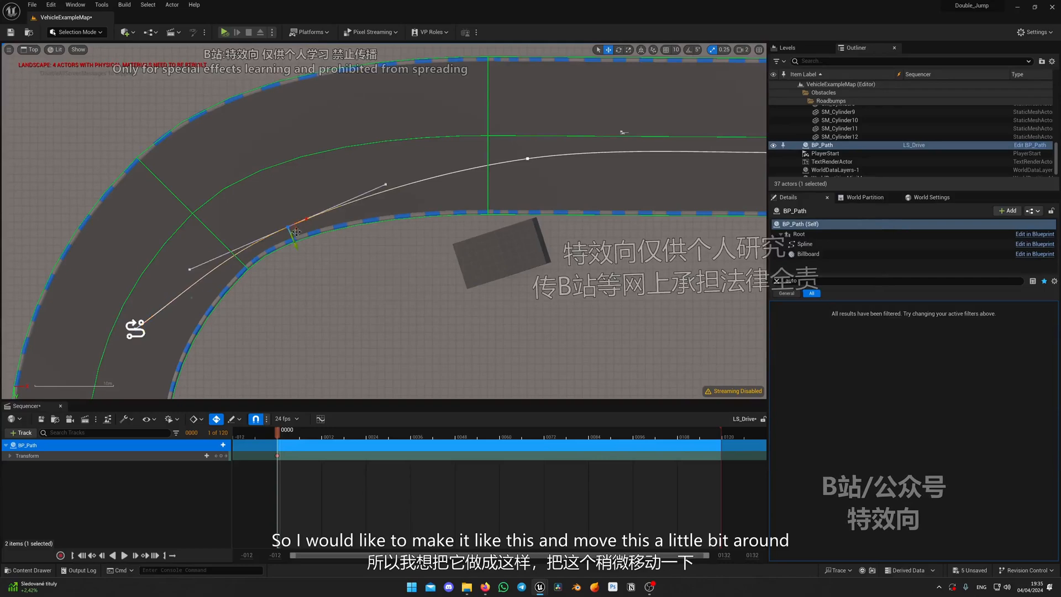
left_click_drag(296, 232, 322, 221)
right_click_drag(440, 218, 359, 213)
scroll(564, 199, "down", 2)
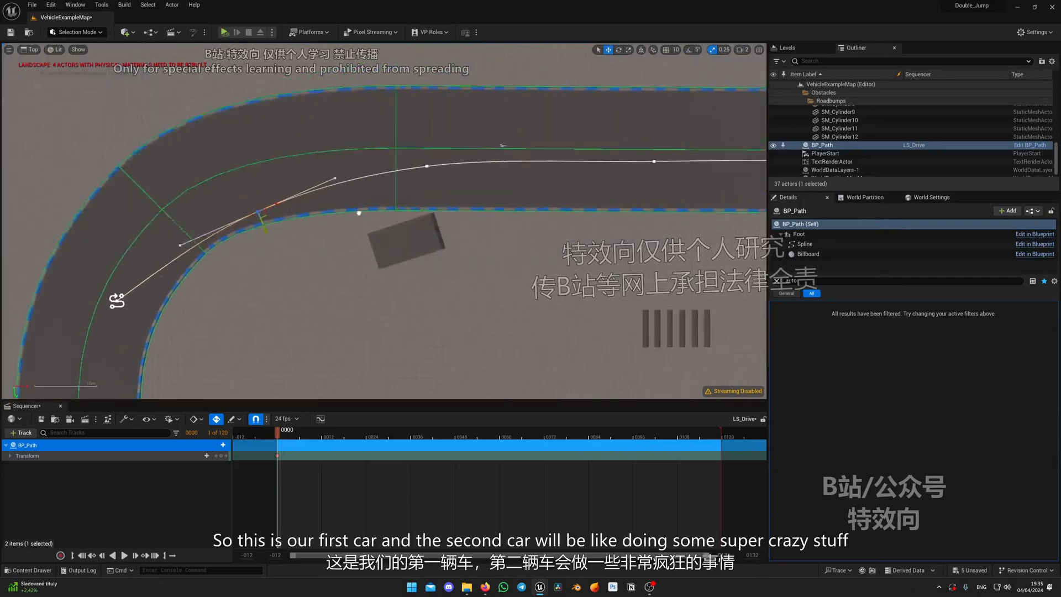
Examine the first path's start in the bend and the ground leading up to the jump ramp
scroll(330, 245, "down", 2)
scroll(420, 240, "up", 6)
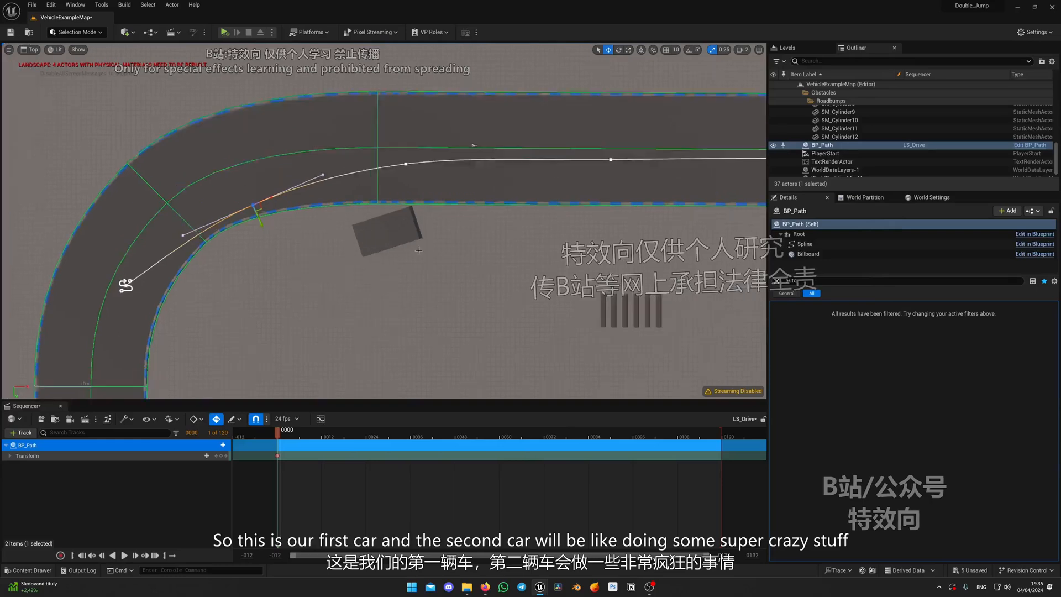
scroll(417, 238, "down", 6)
right_click_drag(414, 236, 444, 179)
scroll(410, 191, "up", 4)
scroll(404, 199, "down", 1)
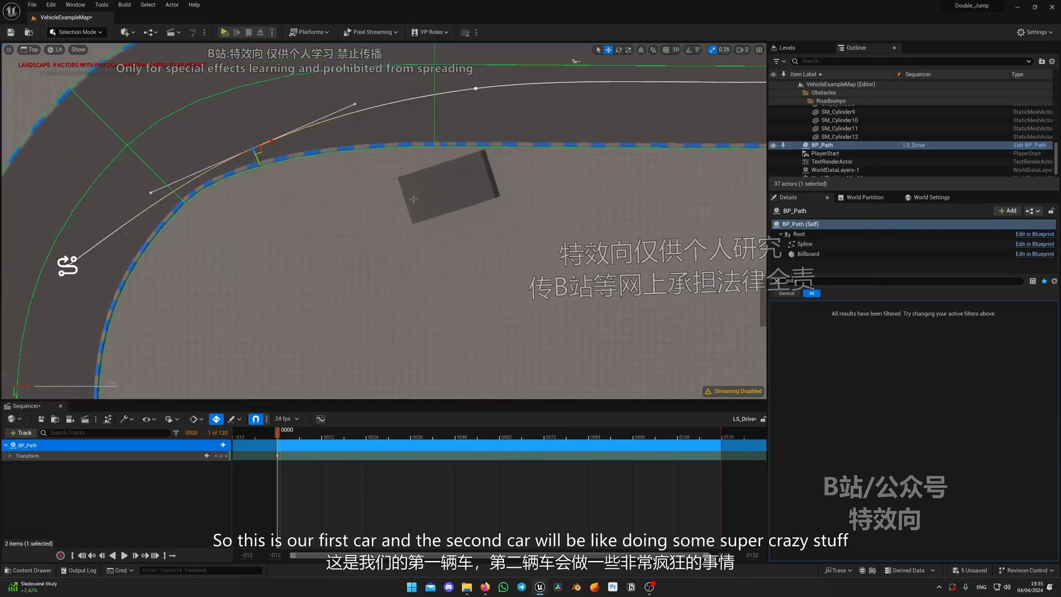
scroll(248, 262, "down", 2)
scroll(180, 258, "up", 2)
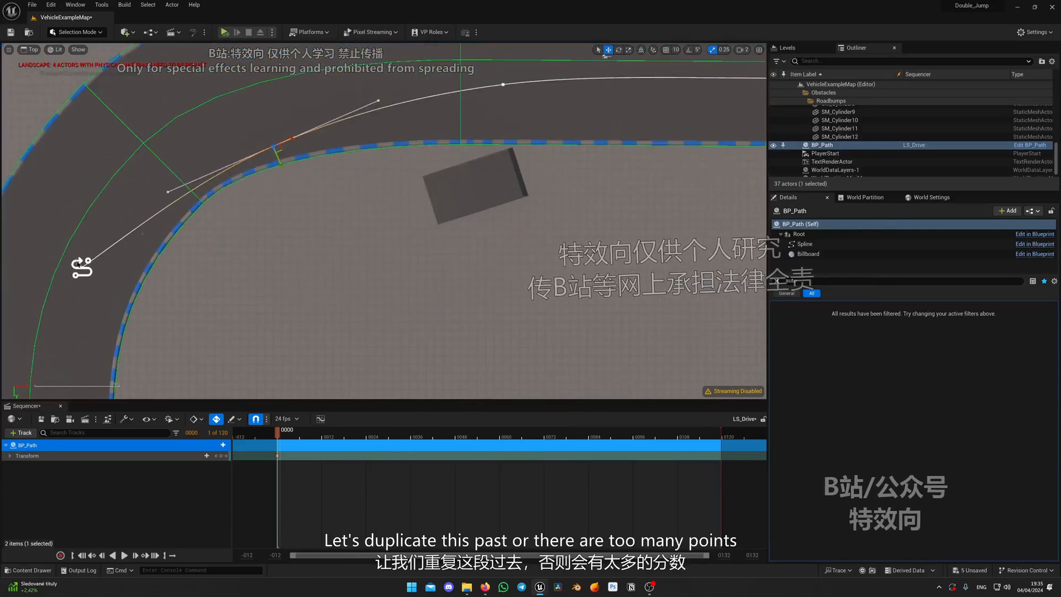
scroll(265, 236, "down", 3)
right_click_drag(177, 264, 395, 217)
scroll(117, 258, "down", 4)
scroll(398, 210, "up", 5)
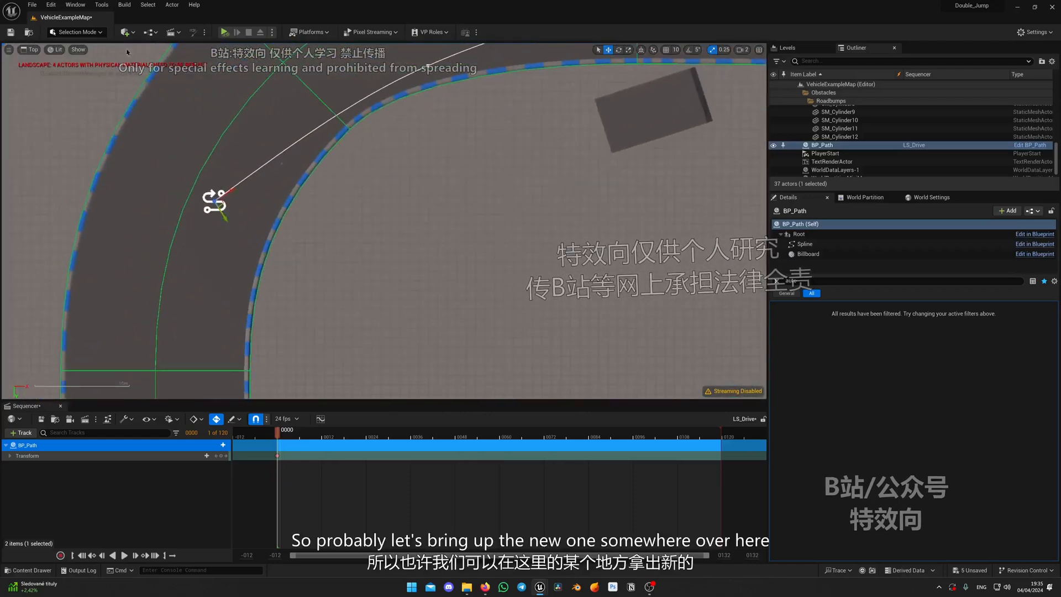
Place a second BP_Path inside the bend beside the first path's start and rotate it toward the jump ramp
left_click(39, 50)
left_click(44, 60)
right_click_drag(201, 132, 412, 157)
key("ctrl+space")
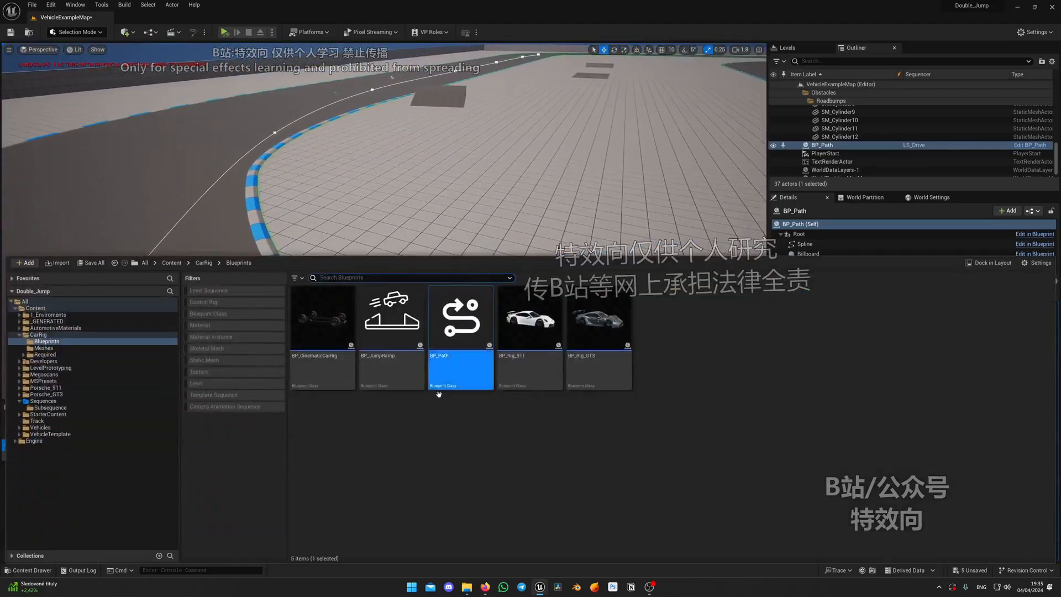
left_click_drag(458, 351, 427, 350)
key("e")
right_click_drag(436, 331, 365, 315)
Stretch BP_Path2's end point toward the jump ramp and nudge its start point to line the path up with the ramp
left_click(39, 49)
left_click(49, 80)
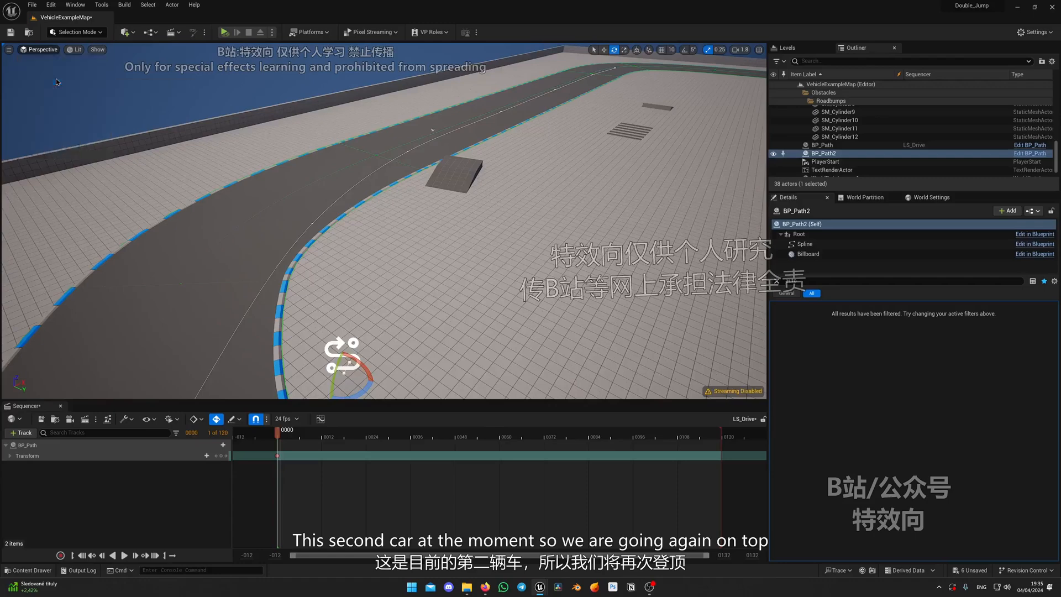
scroll(361, 228, "up", 5)
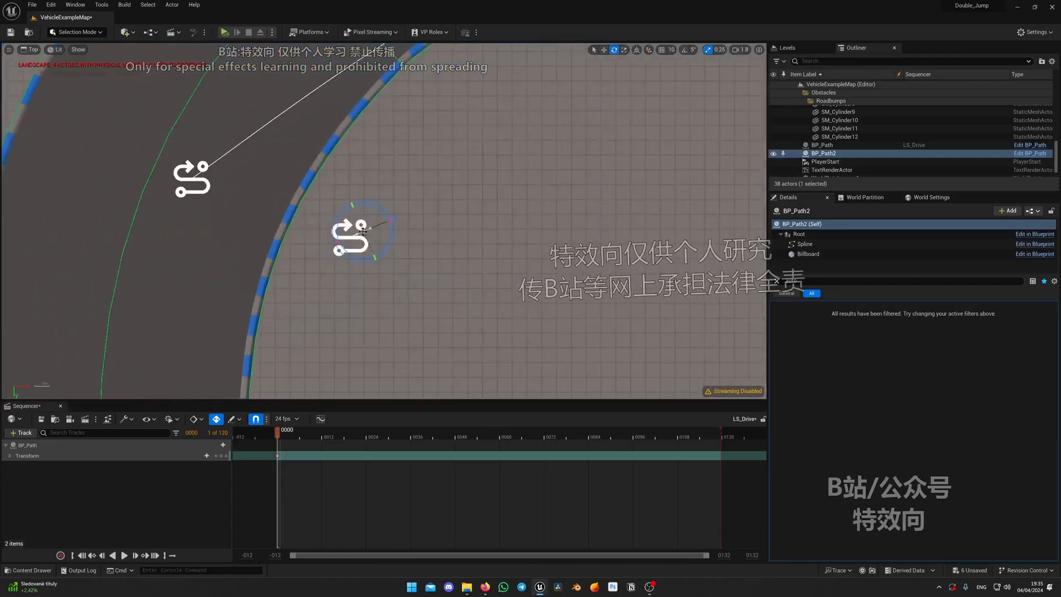
left_click_drag(377, 227, 510, 168)
right_click_drag(510, 168, 364, 239)
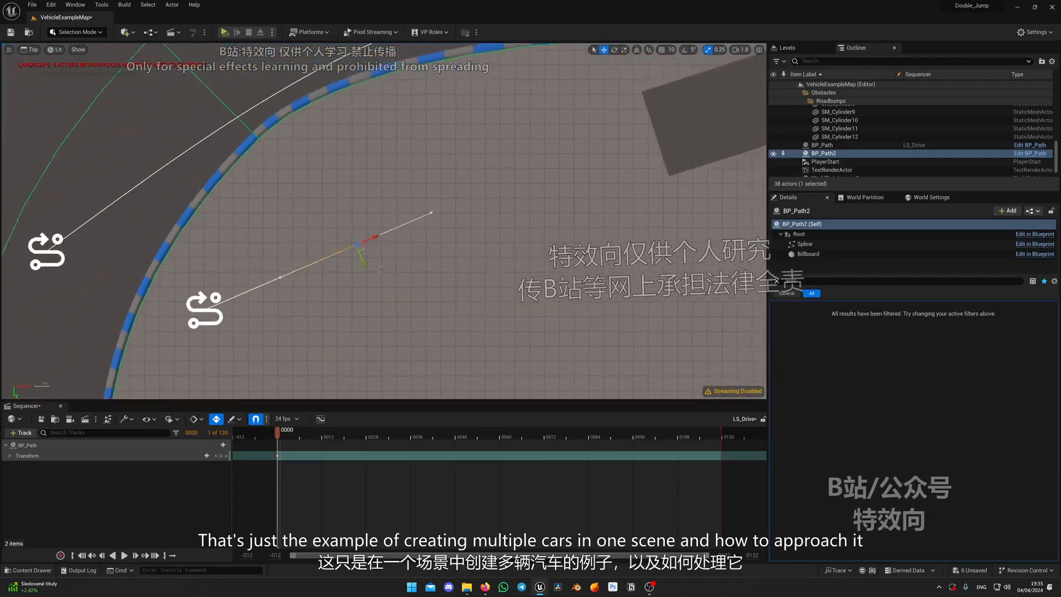
scroll(370, 238, "down", 4)
right_click_drag(503, 194, 411, 199)
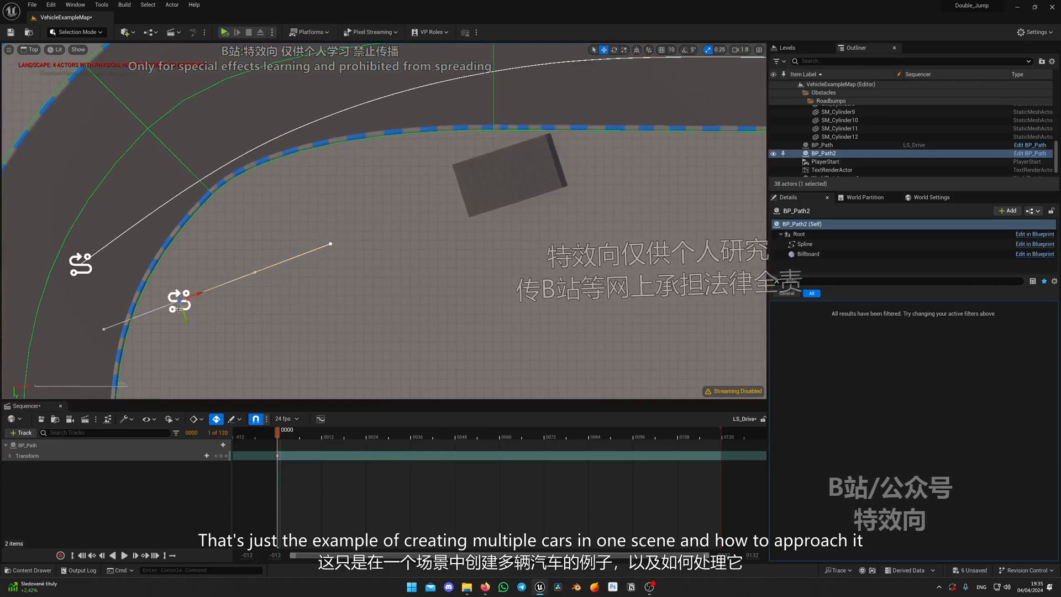
left_click_drag(179, 308, 180, 301)
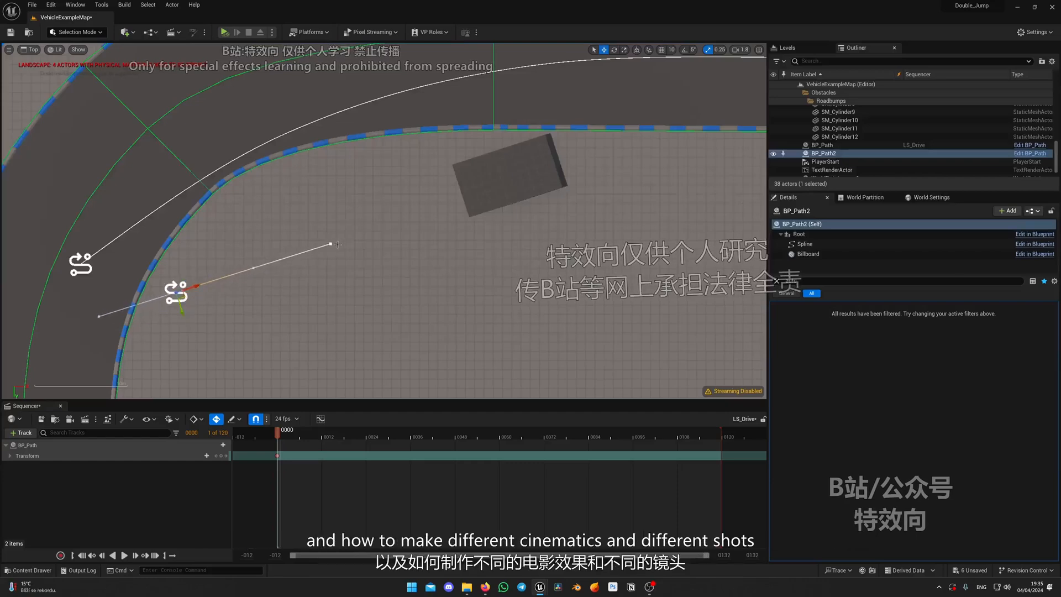
left_click_drag(335, 262, 334, 258)
right_click_drag(412, 227, 372, 227)
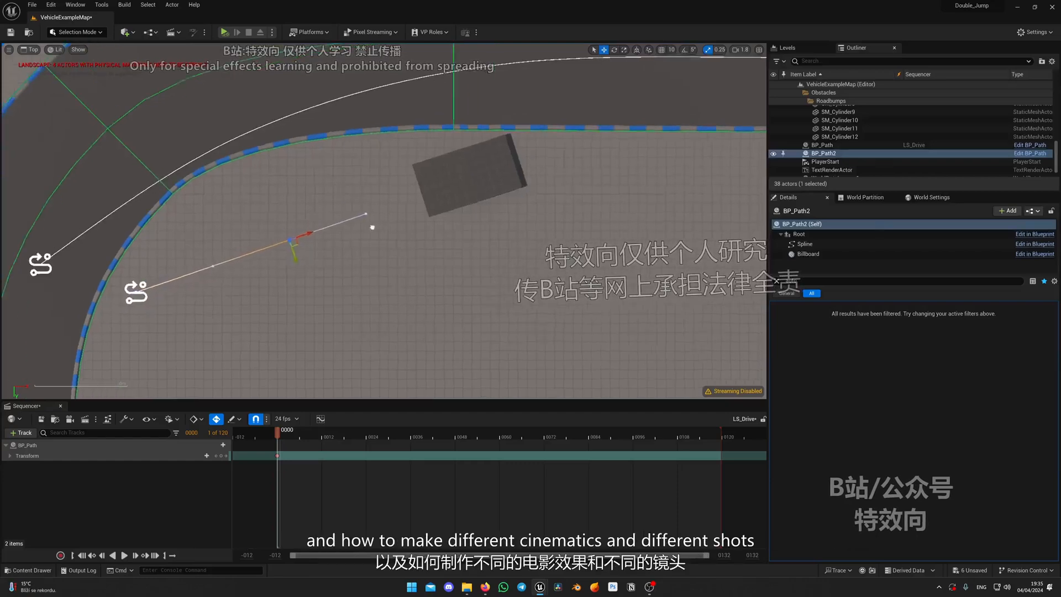
Extend BP_Path2 with further points over the ramp, past its end and diagonally onto the road
scroll(372, 227, "down", 2)
right_click_drag(442, 193, 401, 226)
left_click_drag(288, 261, 353, 238)
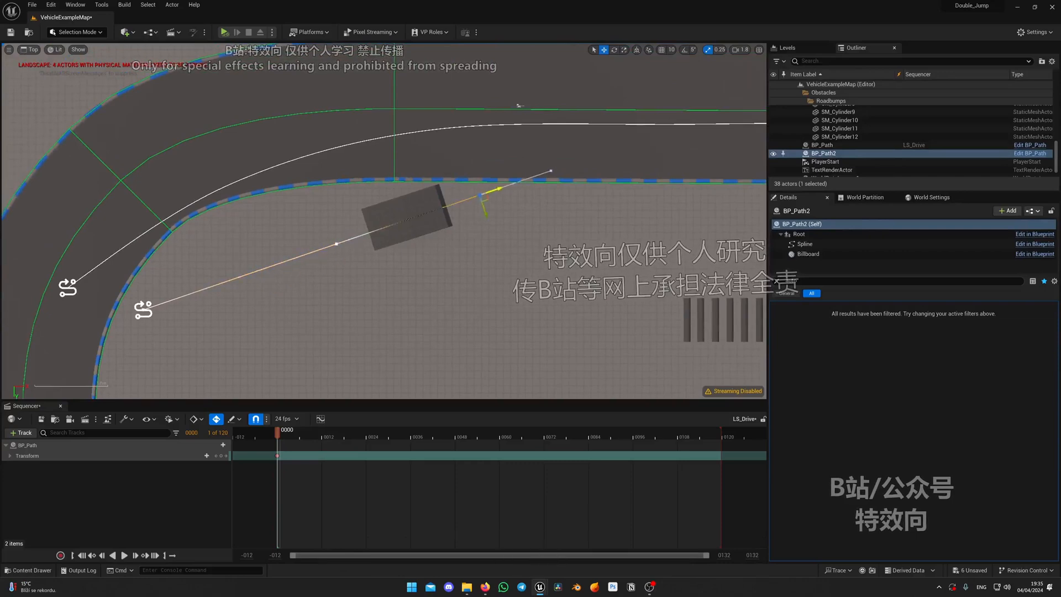
right_click_drag(503, 187, 270, 244)
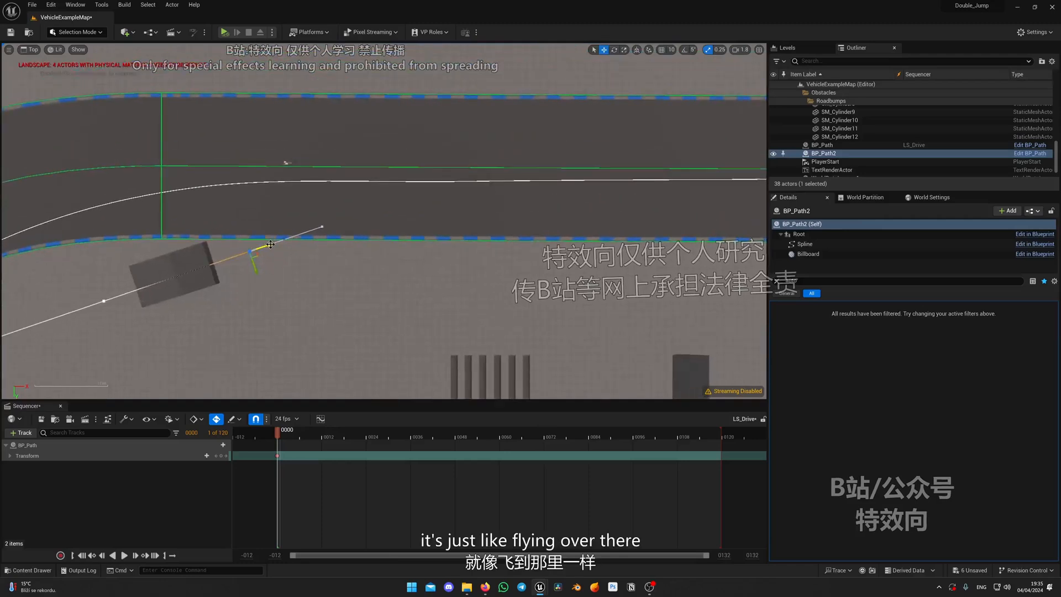
left_click_drag(295, 241, 452, 187, "alt")
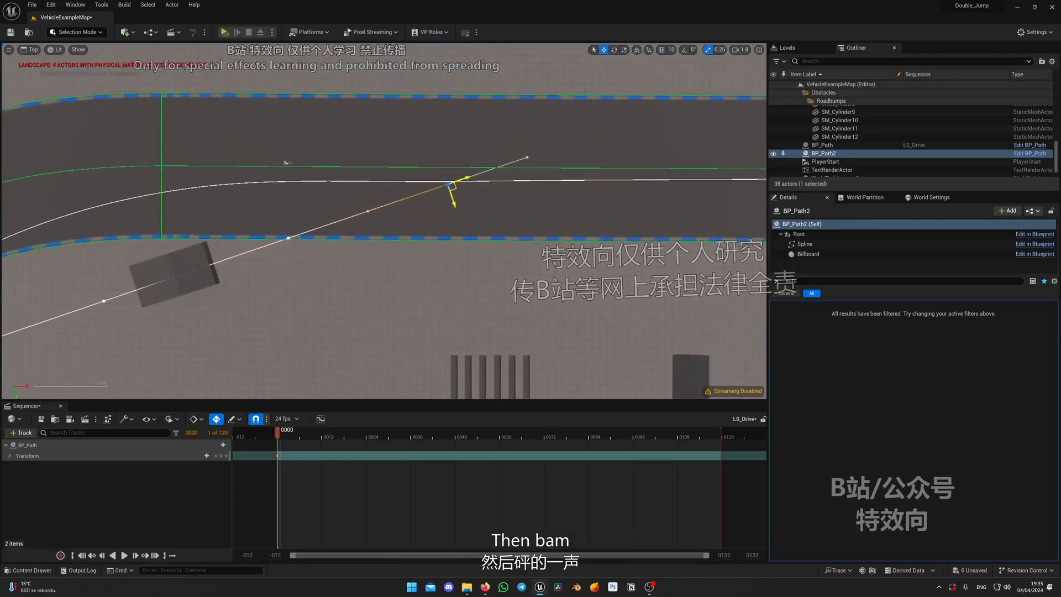
right_click_drag(481, 186, 314, 215)
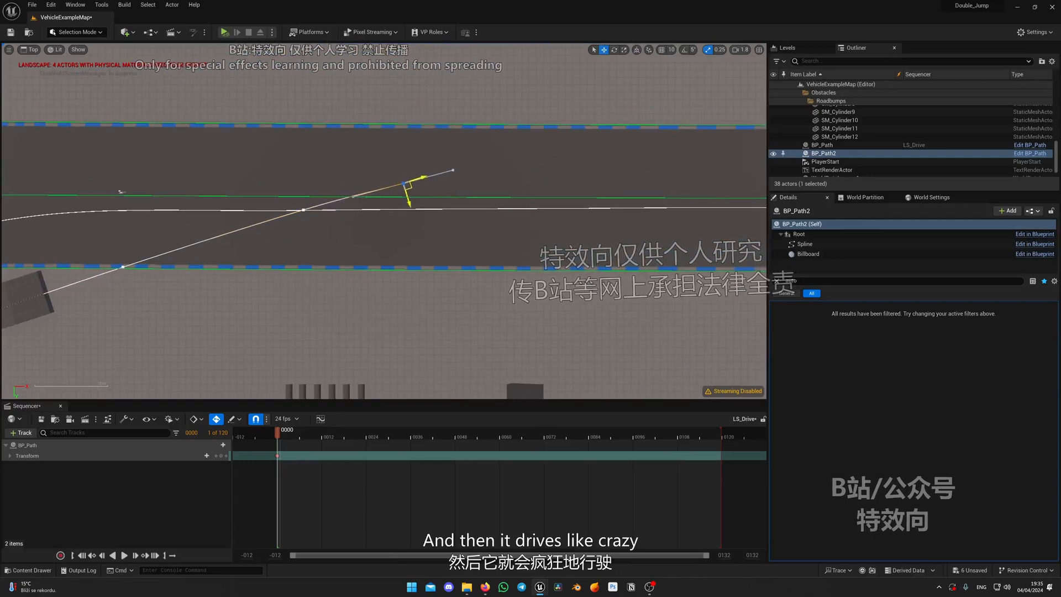
Continue BP_Path2 with points along the outer side of the straight and across toward the inner edge of the next bend
left_click_drag(562, 174, 579, 174, "alt")
right_click_drag(618, 169, 363, 204)
left_click_drag(364, 206, 501, 212, "alt")
right_click_drag(392, 222, 220, 189)
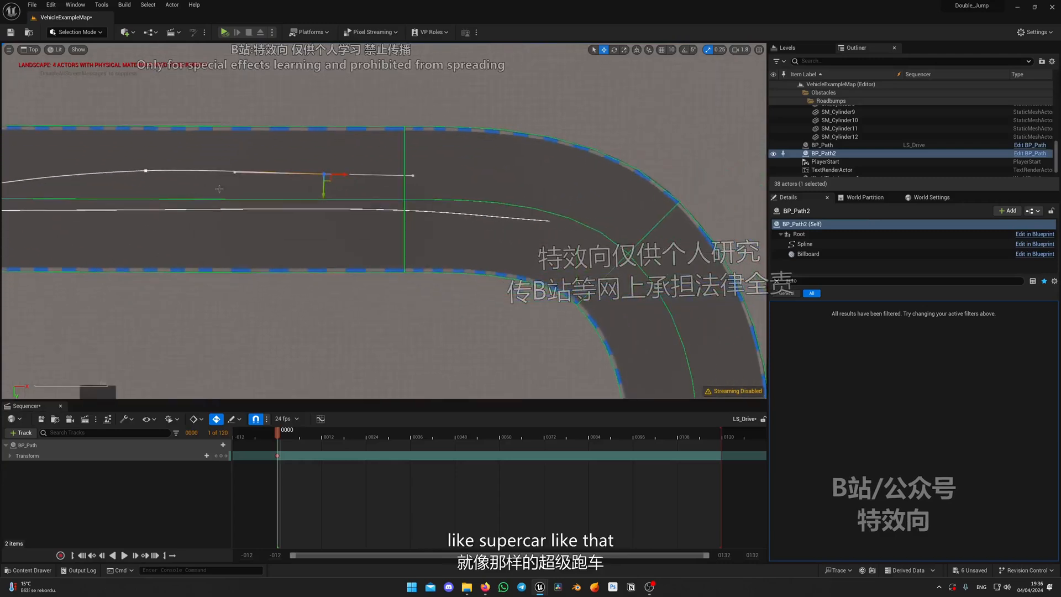
left_click_drag(329, 180, 458, 201, "alt")
right_click_drag(458, 201, 329, 155)
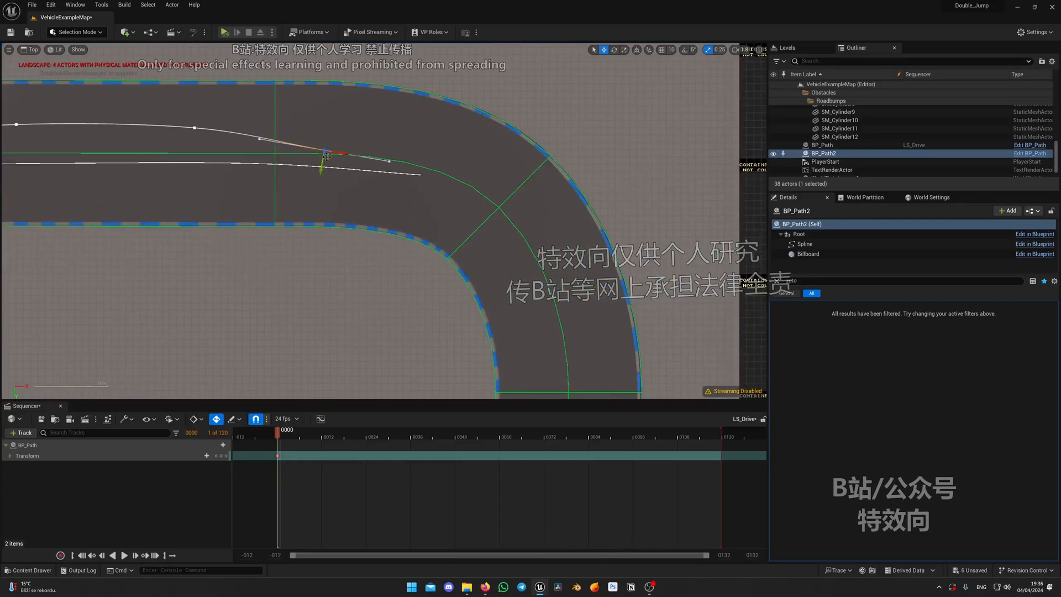
left_click_drag(328, 155, 449, 216, "alt")
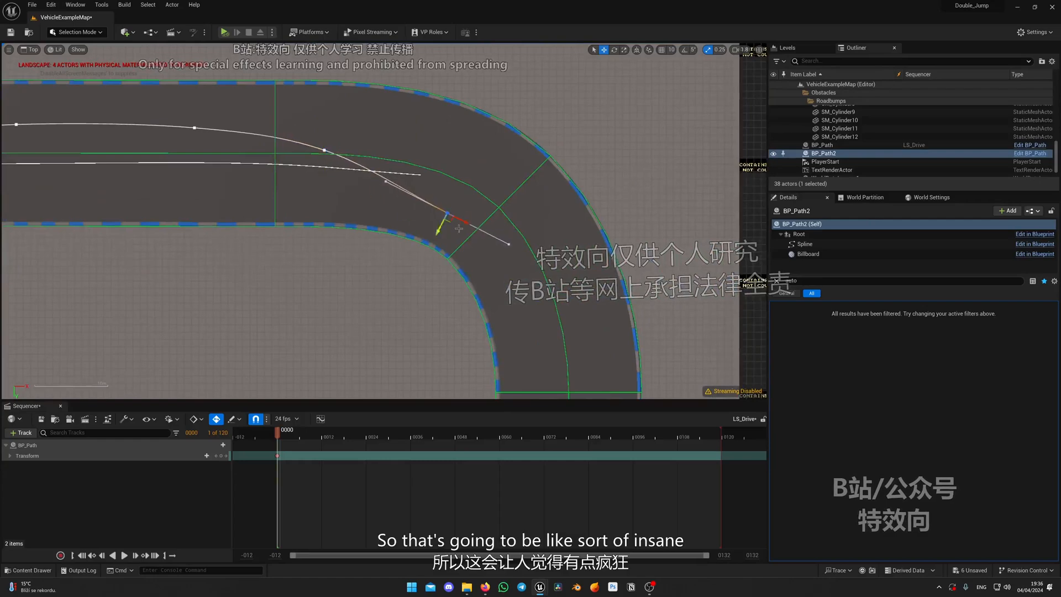
Adjust the tangent of BP_Path2's last point to follow the bend
right_click_drag(459, 228, 671, 221)
scroll(672, 221, "down", 2)
right_click_drag(601, 199, 450, 182)
scroll(451, 182, "up", 2)
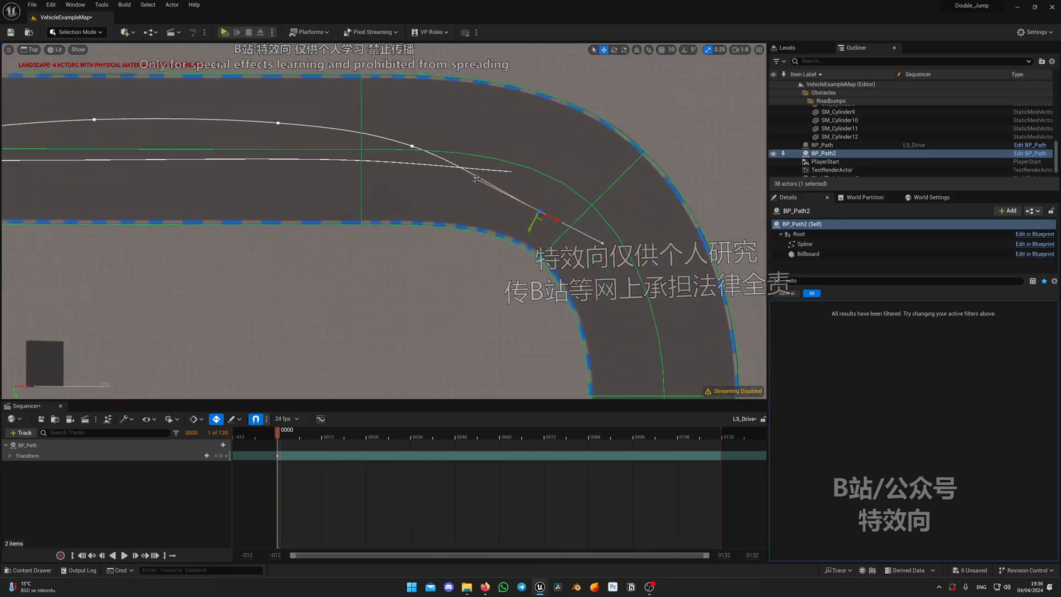
scroll(479, 198, "down", 3)
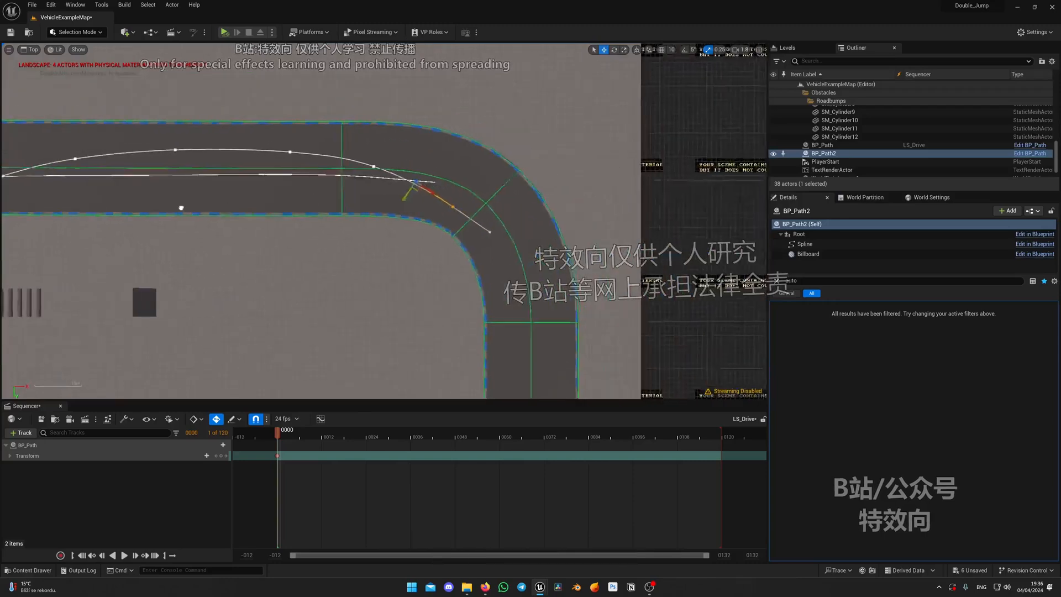
scroll(213, 188, "up", 2)
right_click(796, 165)
Place the BP_Rig_911 car on the ground beside the jump ramp
right_click_drag(80, 195, 279, 182)
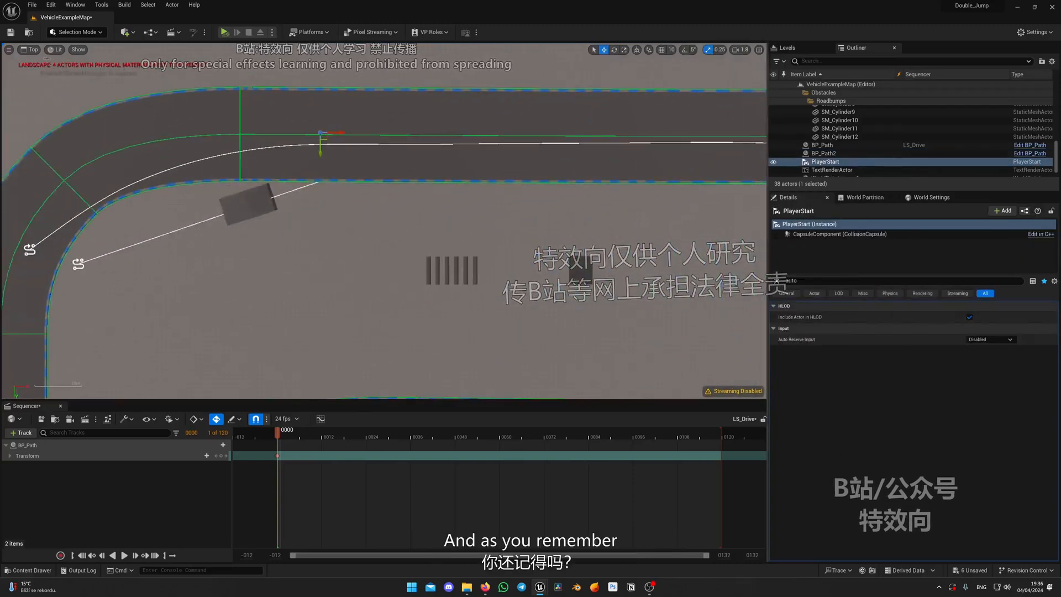
left_click(30, 50)
left_click(39, 62)
right_click_drag(387, 221, 309, 249)
key("ctrl+space")
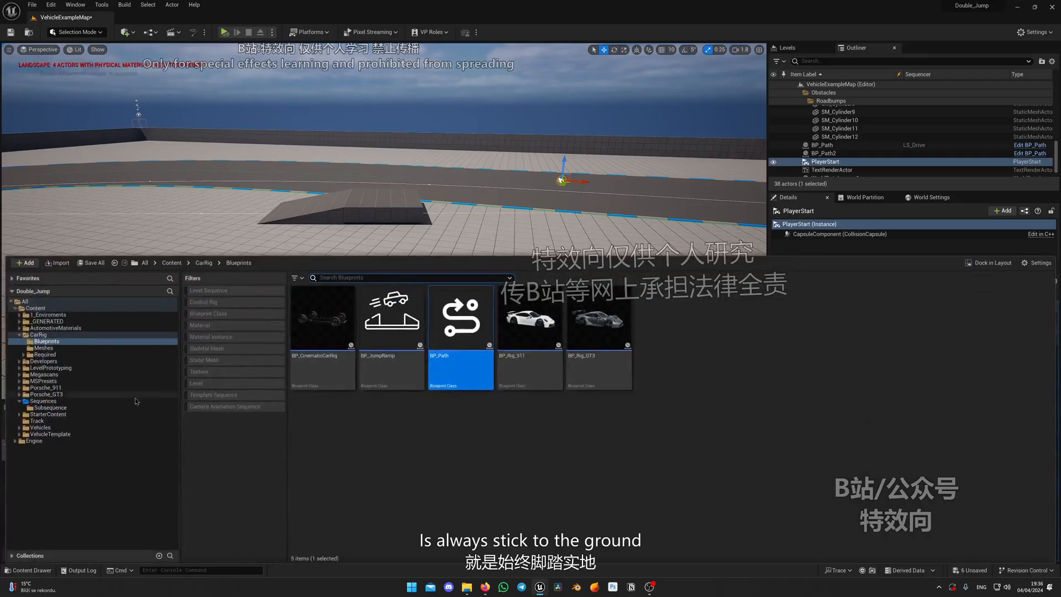
left_click_drag(527, 335, 493, 261)
right_click_drag(493, 261, 495, 312)
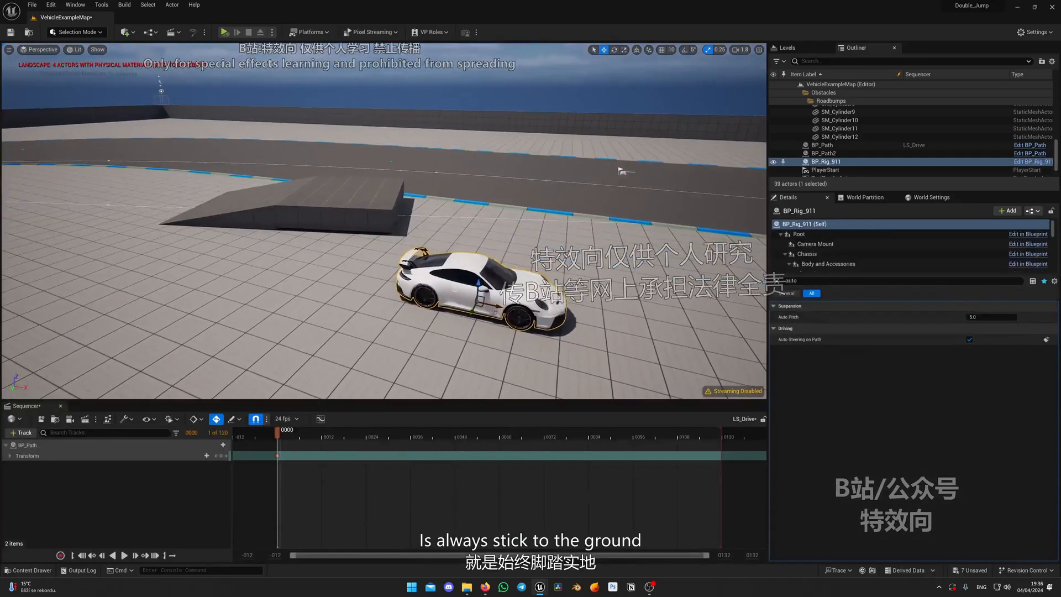
Move the car across the ramp and over its edge to test the ground snapping, and delete the car
left_click_drag(495, 312, 336, 226)
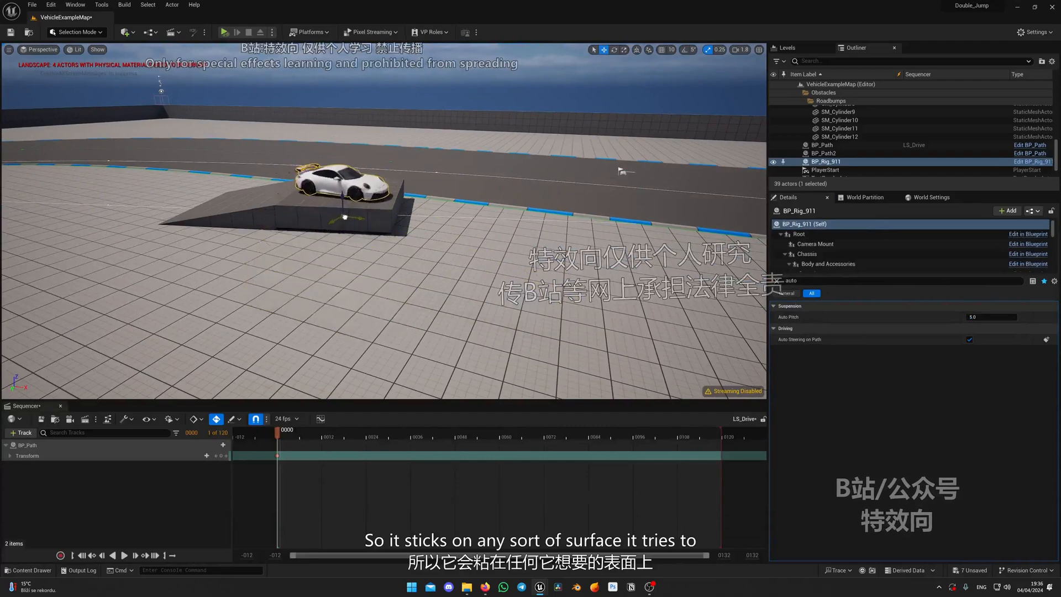
mouse_move(325, 225)
right_mouse_down()
mouse_move(265, 218)
mouse_move(325, 225)
right_mouse_up()
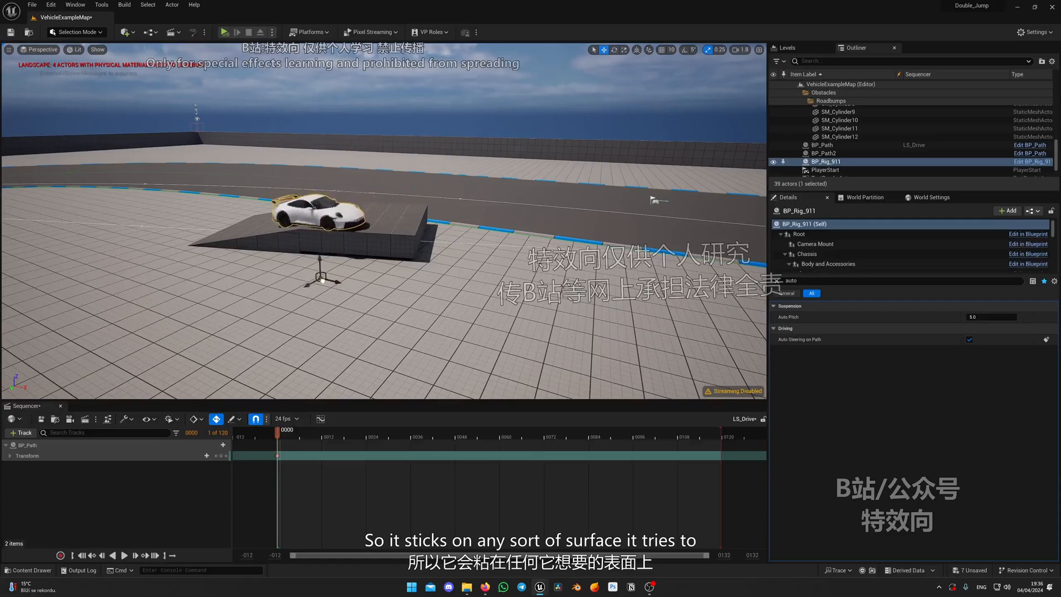
left_click_drag(323, 281, 289, 269)
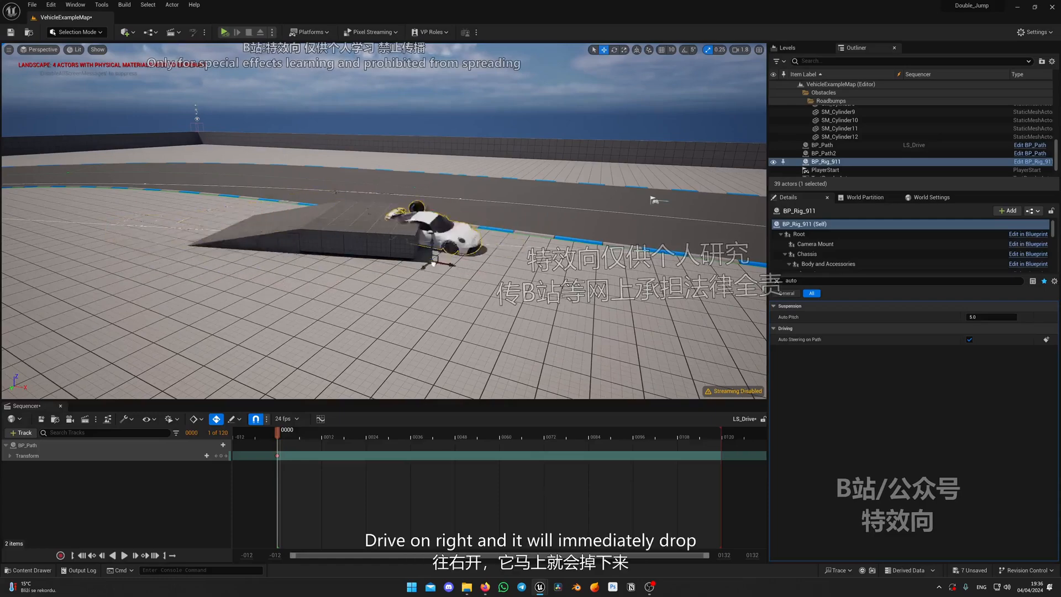
scroll(490, 278, "down", 4)
mouse_move(490, 277)
right_mouse_down()
mouse_move(398, 270)
mouse_move(502, 275)
right_mouse_up()
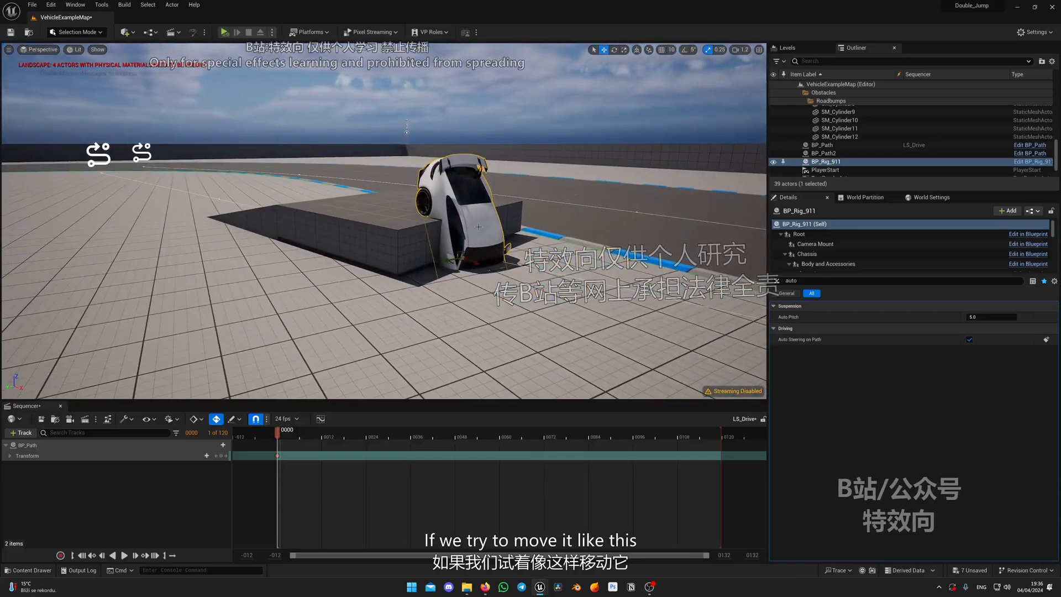
key("Delete")
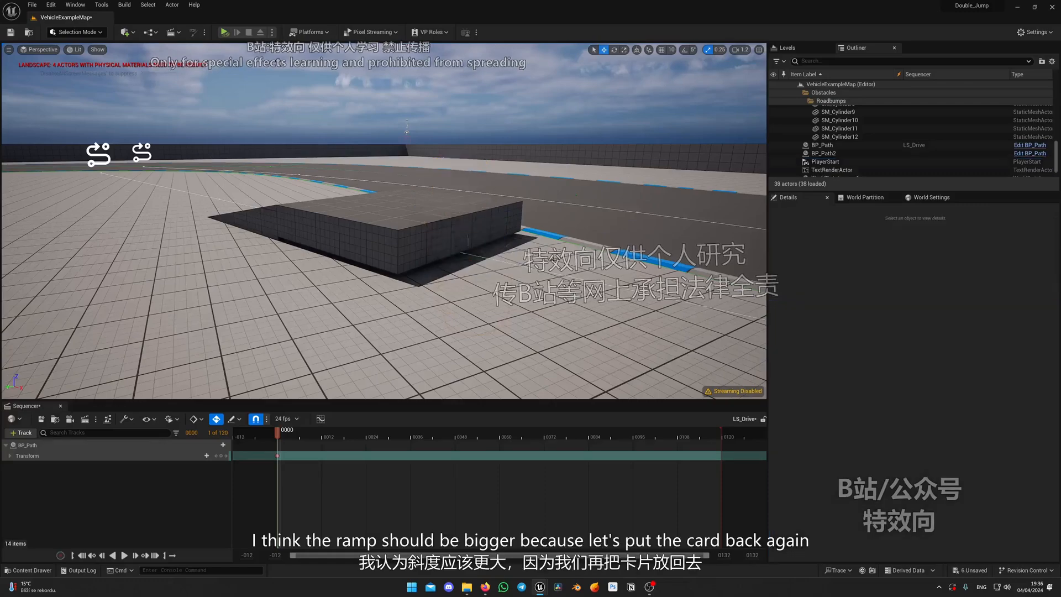
Place the BP_Rig_911 car again, close to the raised end of the jump ramp, for size comparison
right_click_drag(485, 230, 437, 227)
key("ctrl+space")
left_click_drag(524, 338, 434, 225)
right_click_drag(434, 226, 469, 226)
scroll(424, 221, "down", 3)
scroll(475, 258, "up", 4)
Scale SM_Cube and SM_Ramp up vertically to make the jump ramp taller
left_click(503, 270)
key("r")
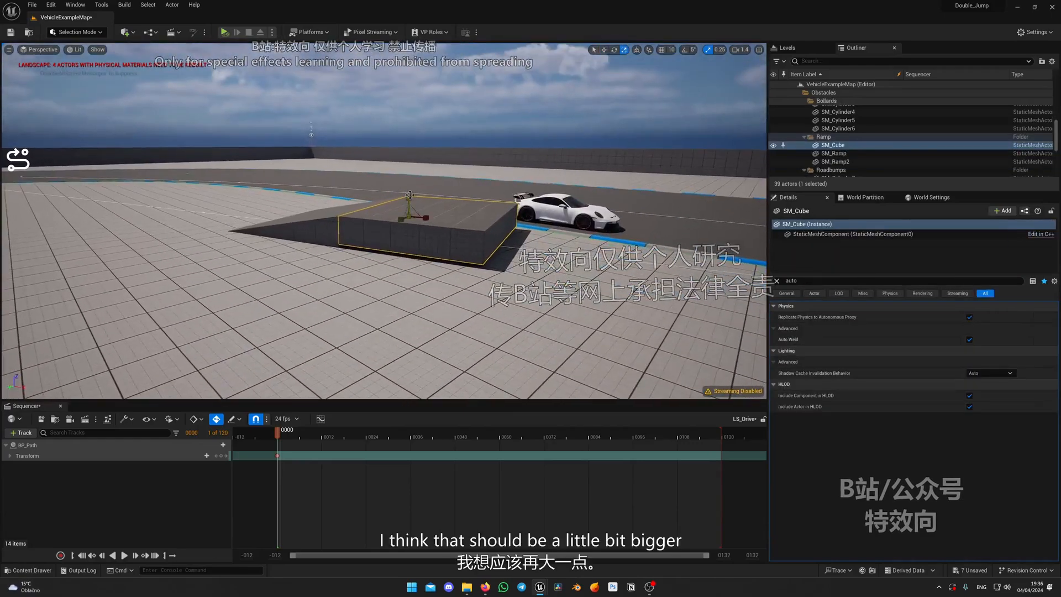
left_click(337, 219)
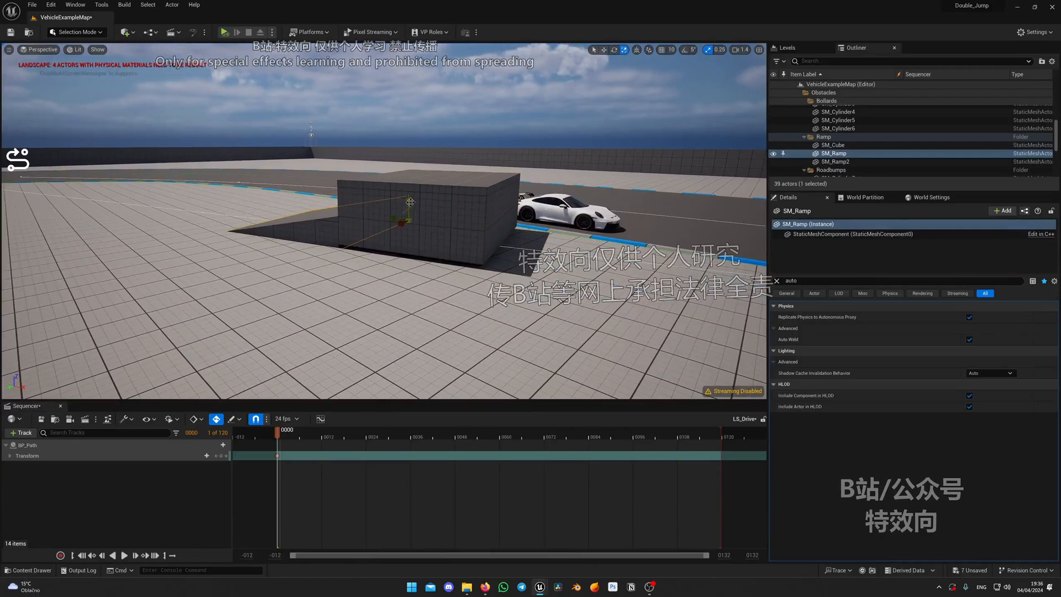
left_click_drag(403, 213, 408, 213)
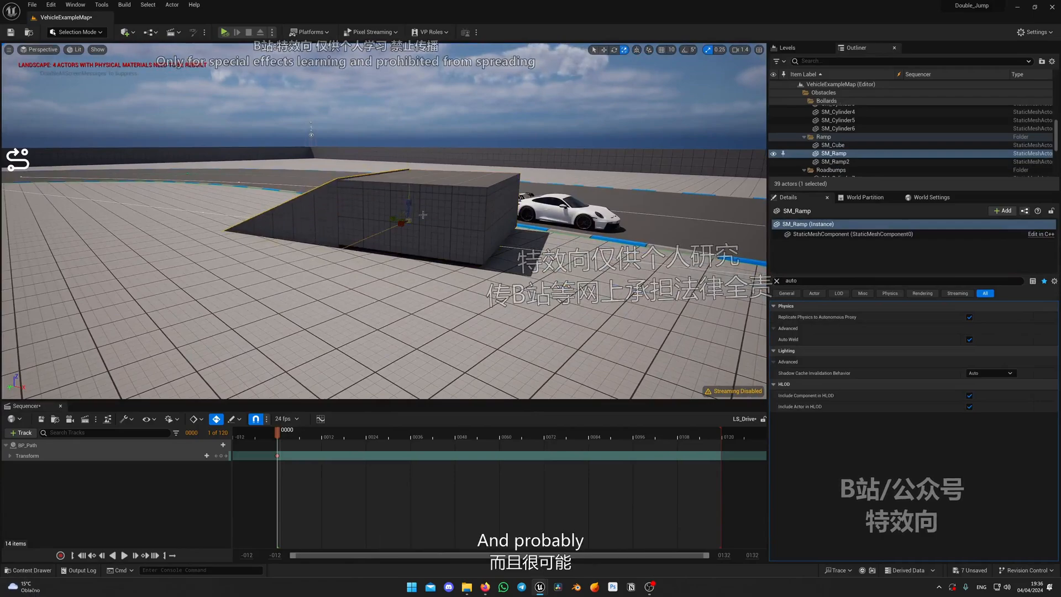
mouse_move(409, 213)
right_mouse_down()
mouse_move(486, 243)
mouse_move(409, 215)
right_mouse_up()
Lengthen the sloped SM_Ramp and lower SM_Cube slightly to match the top of the slope
right_click_drag(330, 240, 326, 238)
left_click_drag(353, 197, 302, 198)
left_click_drag(368, 187, 370, 190)
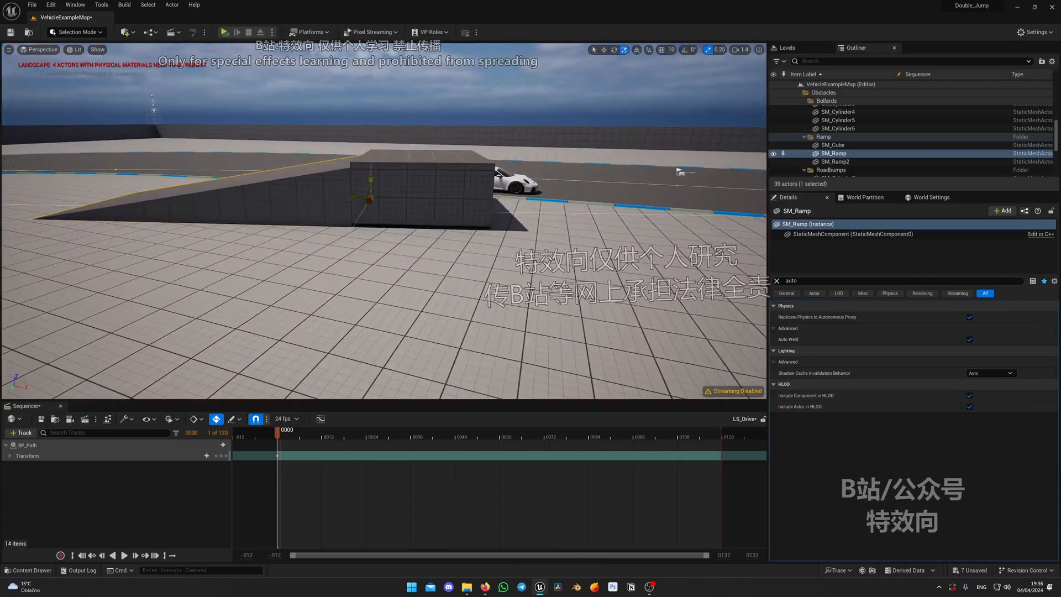
left_click(372, 182)
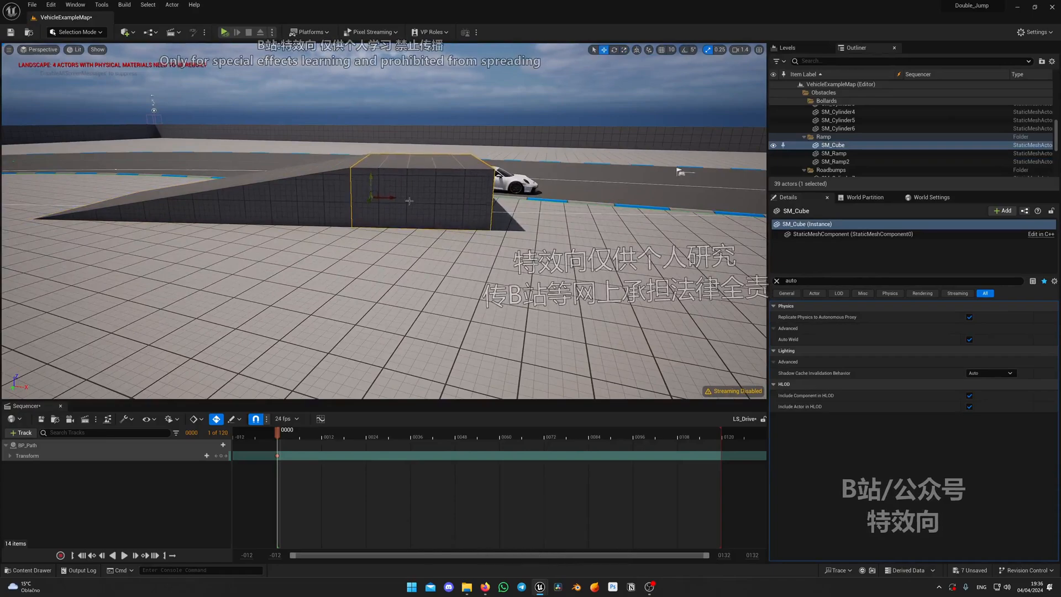
key("d")
right_click_drag(372, 183, 362, 191)
Move the BP_Rig_911 car off the ramp's raised end to test its drop, and undo the move
scroll(362, 191, "up", 1)
key("s")
left_click(489, 249)
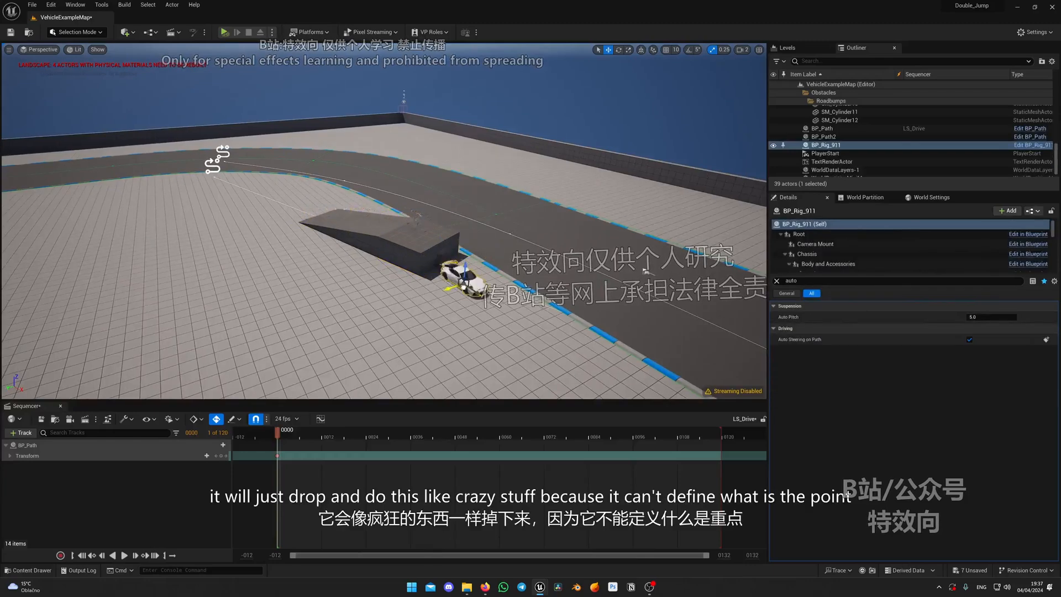
key("ctrl+z")
mouse_move(475, 260)
right_mouse_down()
mouse_move(574, 262)
mouse_move(476, 260)
right_mouse_up()
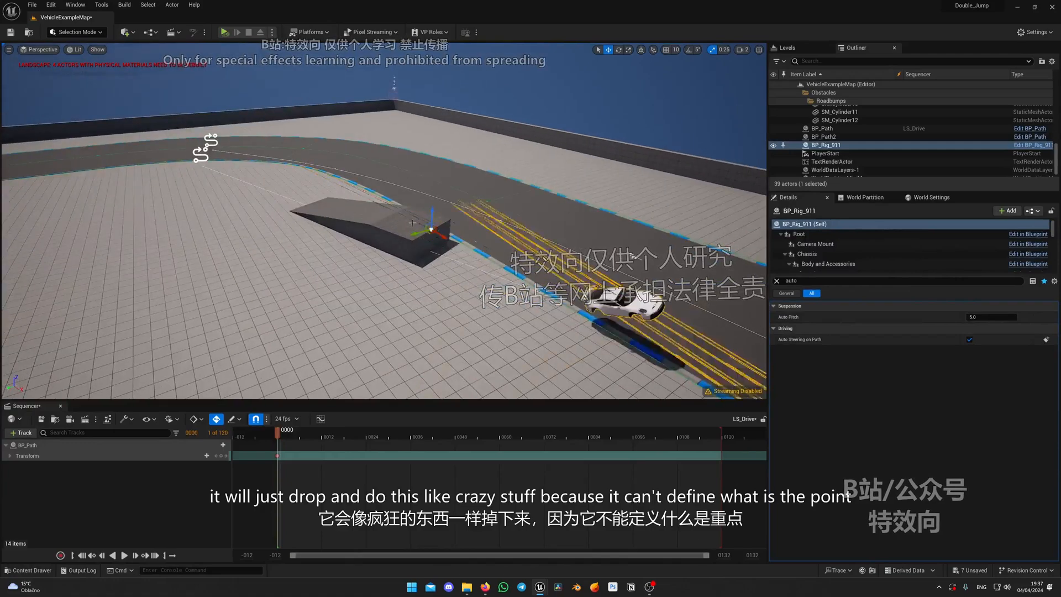
right_click_drag(434, 289, 463, 294)
left_click_drag(397, 229, 349, 204)
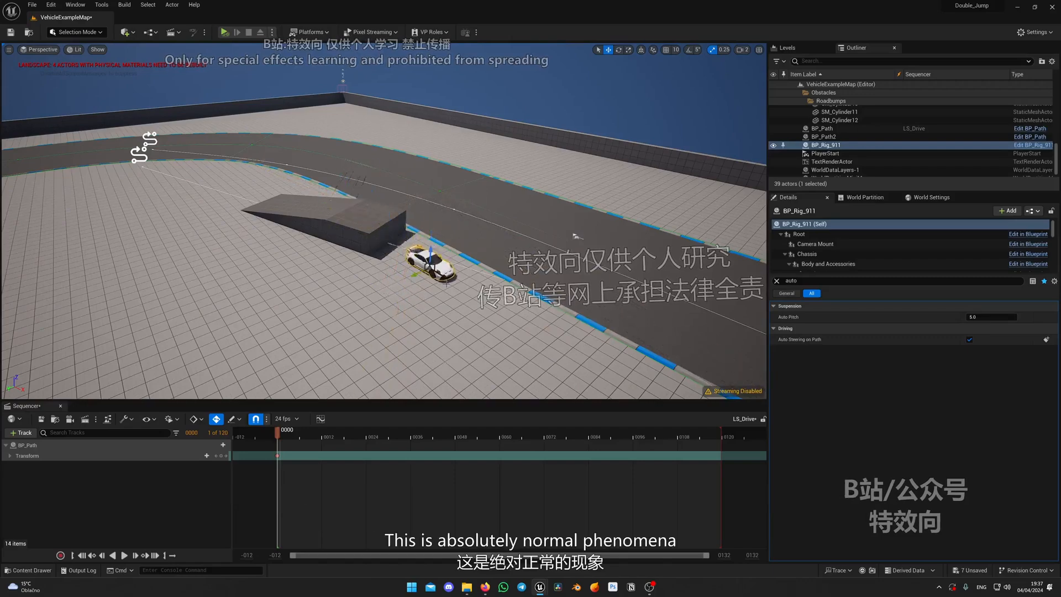
Delete the BP_Rig_911 car standing beside the jump ramp
key("d")
right_click_drag(447, 284, 533, 271)
key("w")
scroll(445, 265, "down", 2)
key("Delete")
Place a BP_JumpRamp from the CarRig Blueprints folder at the raised end of the jump ramp
key("a")
key("ctrl+space")
left_click(411, 363)
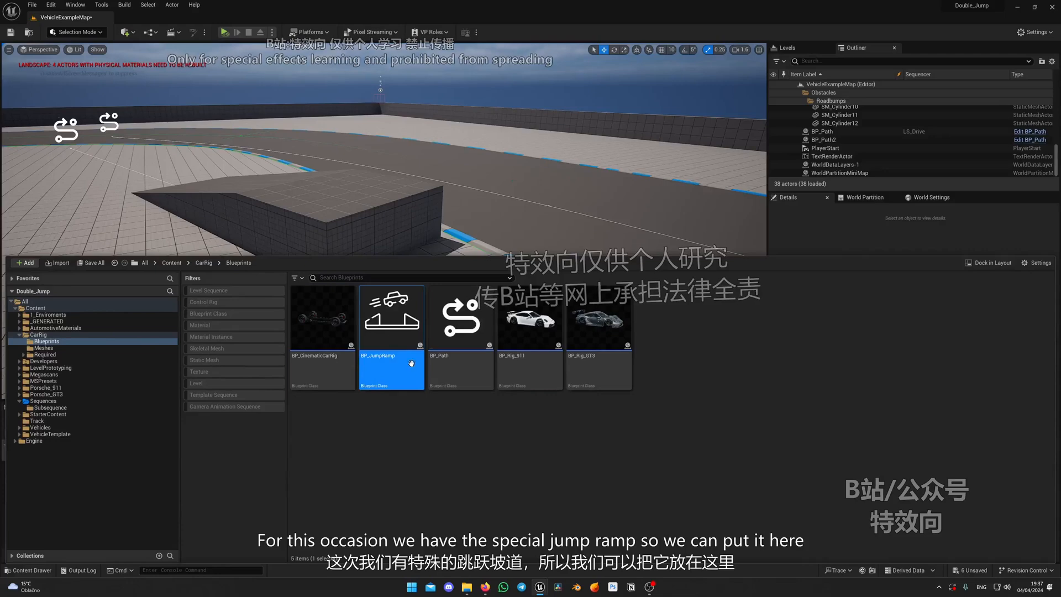
left_click_drag(411, 363, 377, 200)
key("e")
right_click_drag(377, 200, 404, 274)
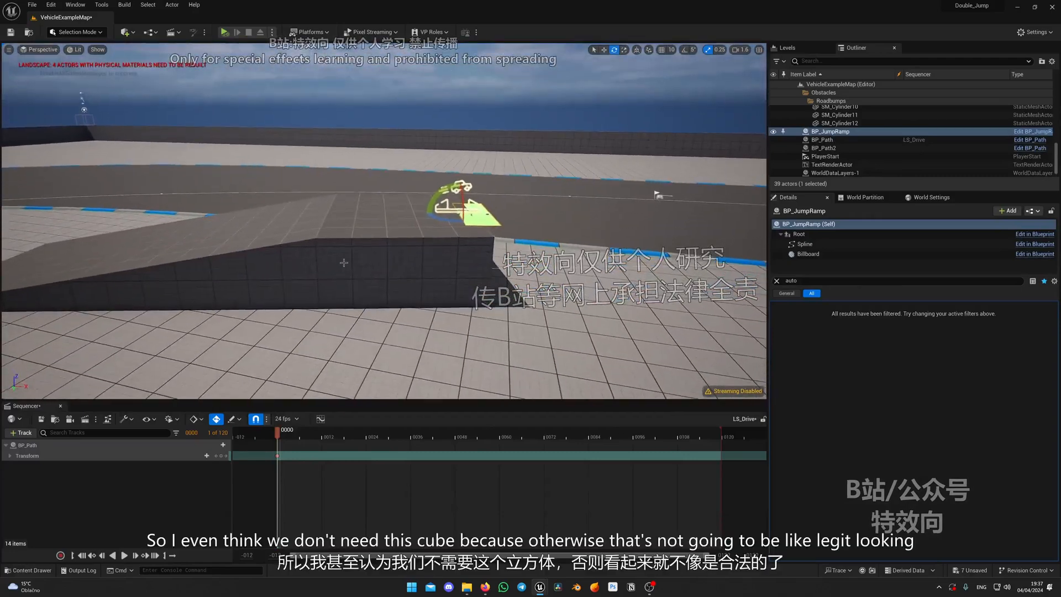
Delete the SM_Cube block so that only the sloped SM_Ramp leads into the jump
left_click(411, 274)
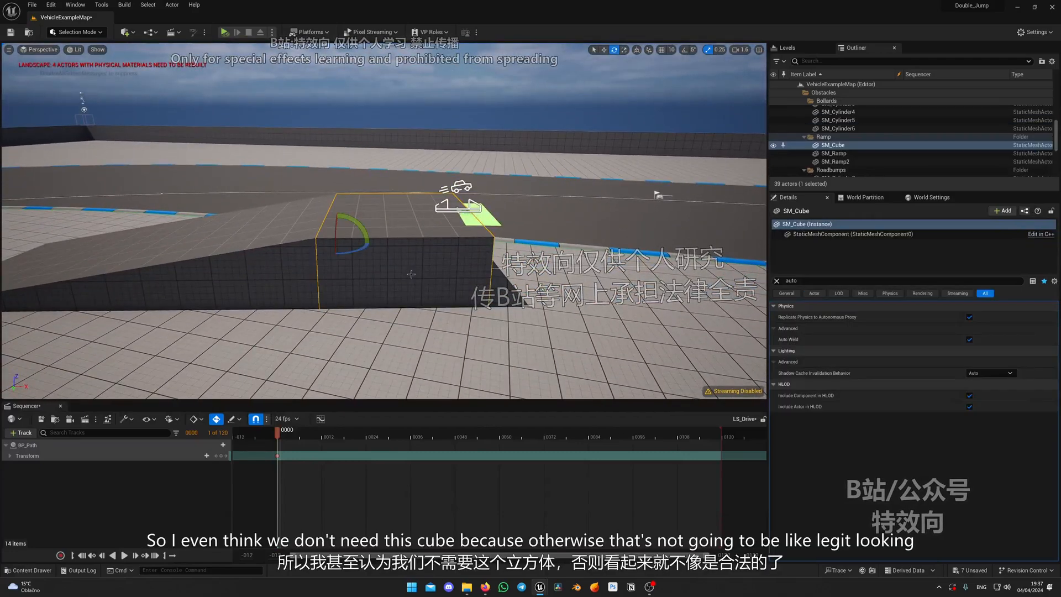
key("Delete")
mouse_move(411, 274)
right_mouse_down()
mouse_move(482, 241)
mouse_move(421, 259)
right_mouse_up()
Align BP_JumpRamp with the upper edge of SM_Ramp, rotated about -17.7°, and set its width to 500 cm
left_click(482, 241)
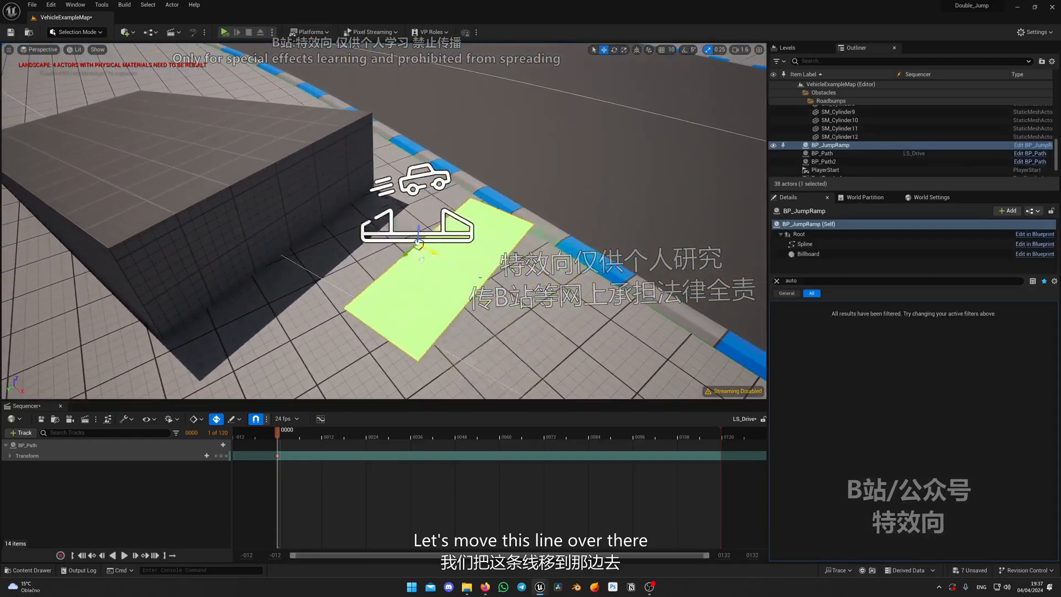
left_click_drag(431, 252, 281, 173)
right_click_drag(281, 174, 213, 181)
key("e")
left_click_drag(497, 285, 489, 309)
left_click(777, 281)
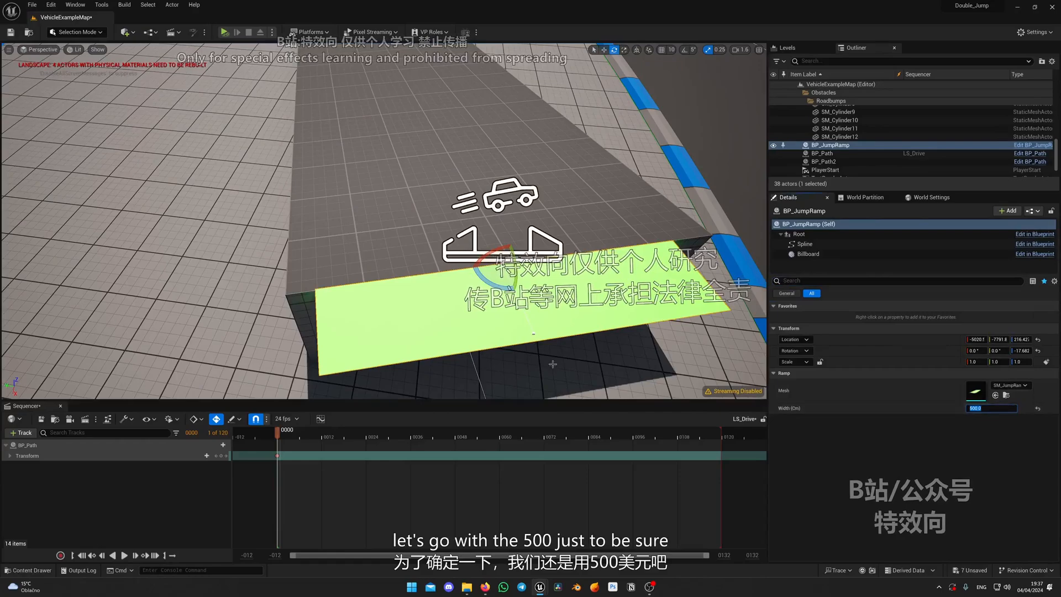
right_click_drag(553, 365, 422, 199)
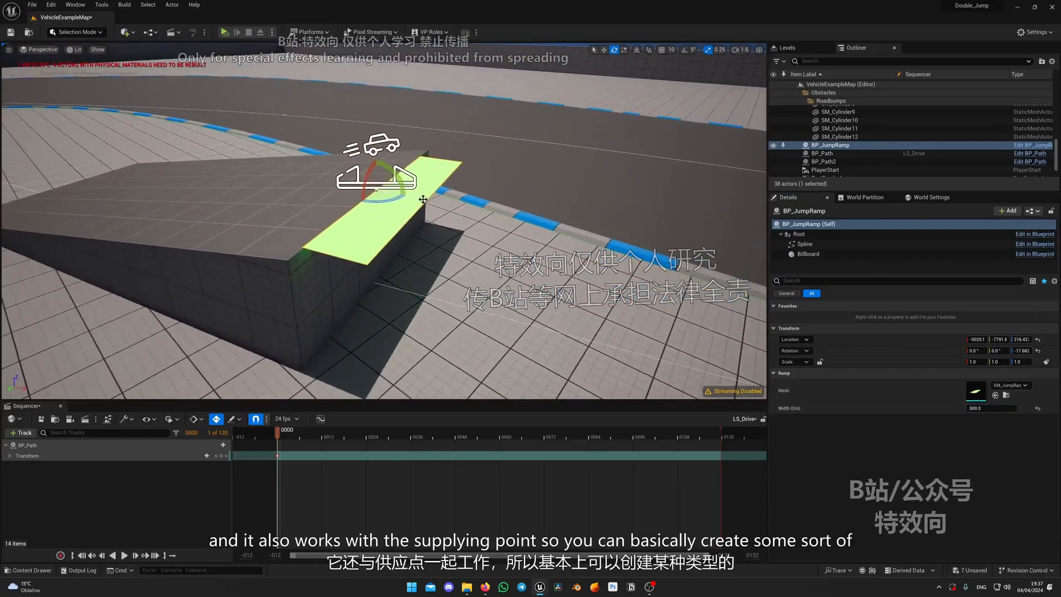
Pull the end point of the BP_JumpRamp spline outward and upward to continue the slope of SM_Ramp
right_click_drag(493, 221, 548, 185)
key("w")
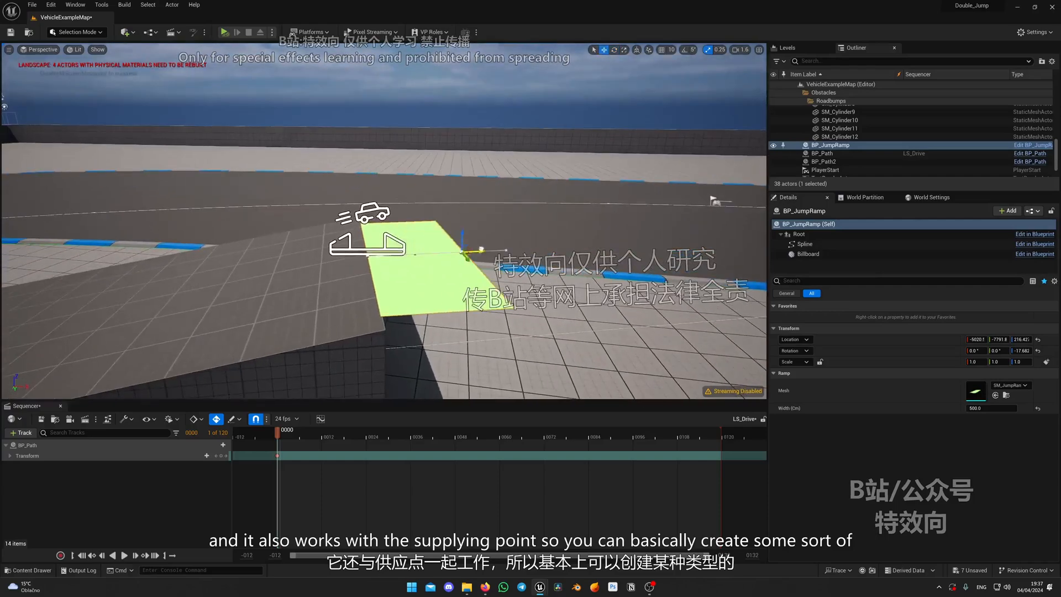
right_click_drag(482, 250, 511, 246)
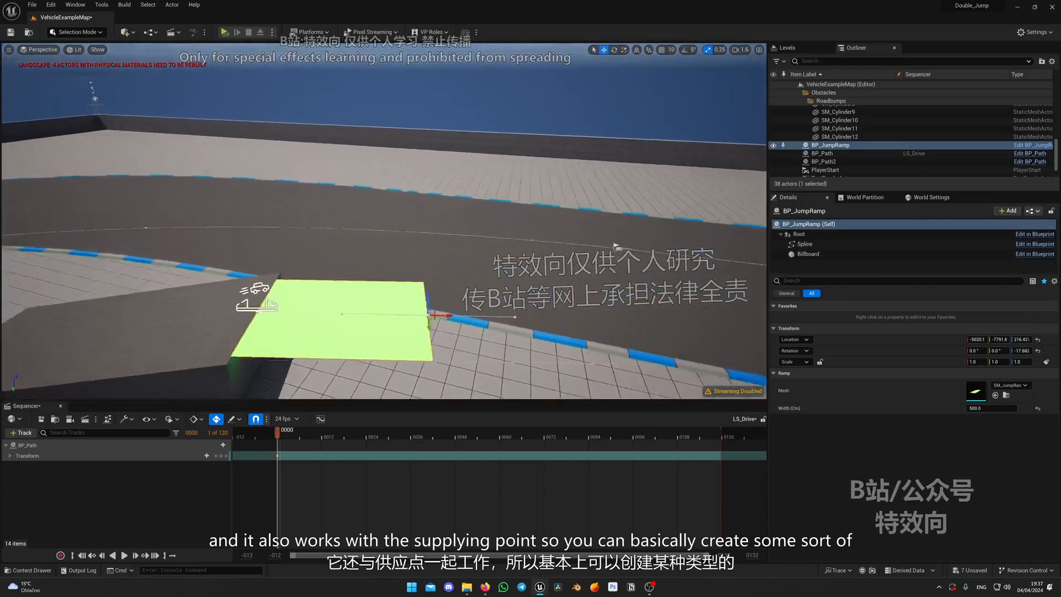
right_click_drag(434, 315, 272, 231)
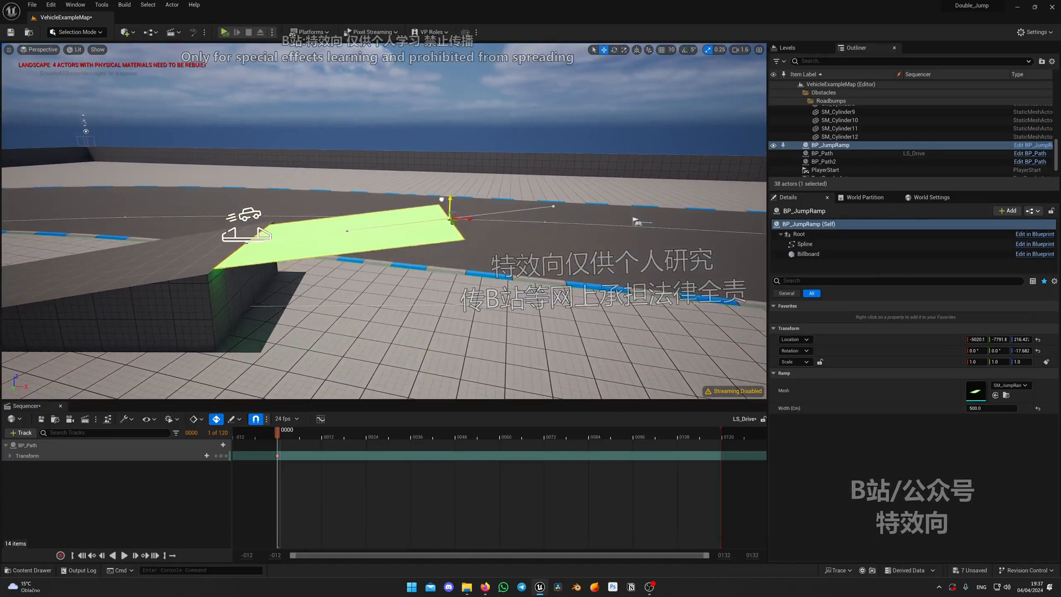
mouse_move(318, 262)
right_mouse_down()
mouse_move(265, 246)
mouse_move(318, 262)
right_mouse_up()
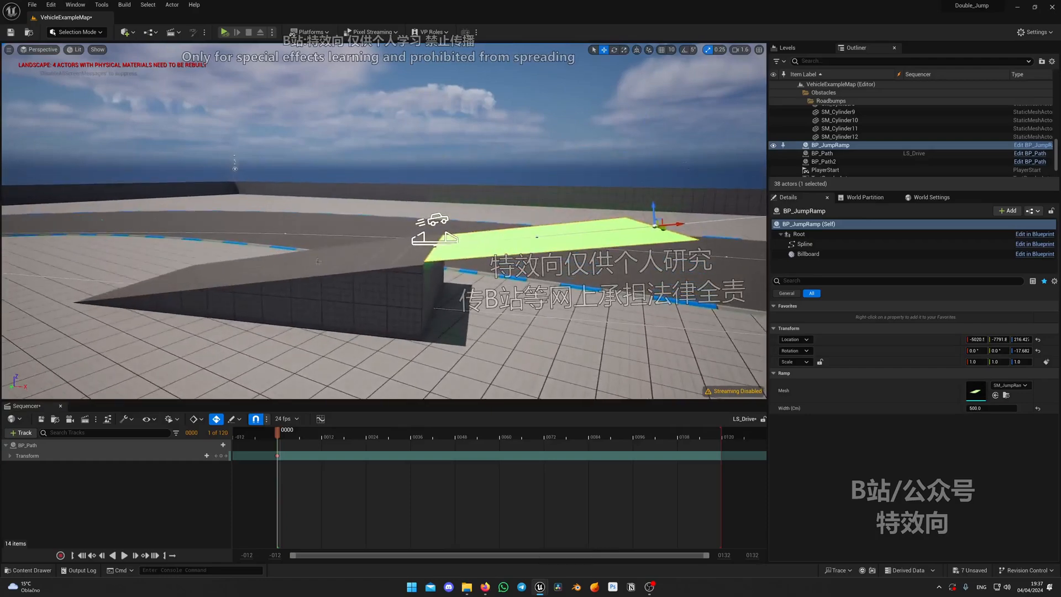
Extend the BP_JumpRamp spline with further points, shaping it into a shallow arc over the track
right_click_drag(376, 283, 404, 266)
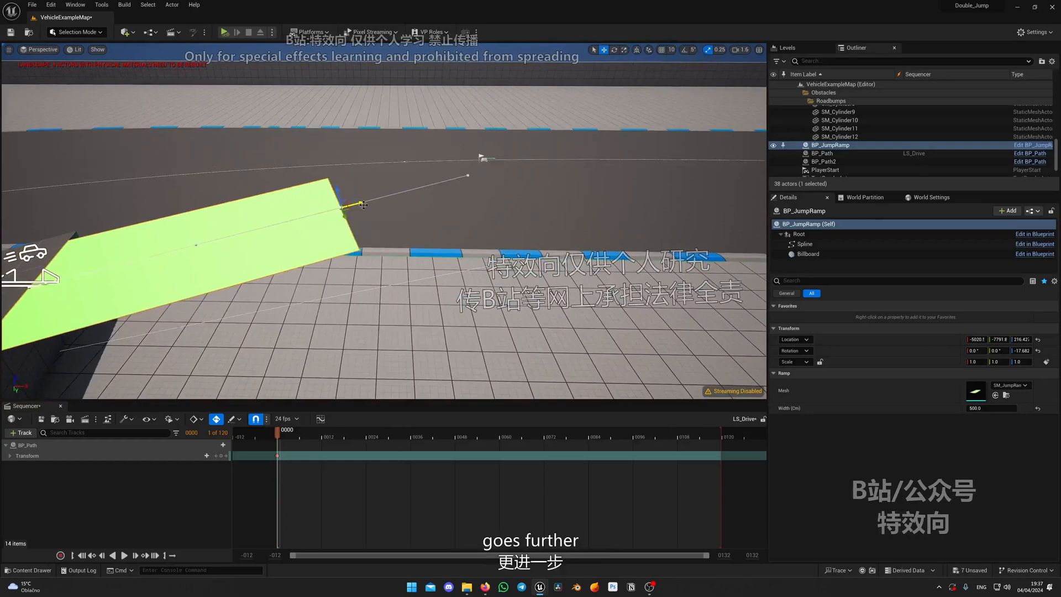
right_click_drag(659, 135, 594, 113)
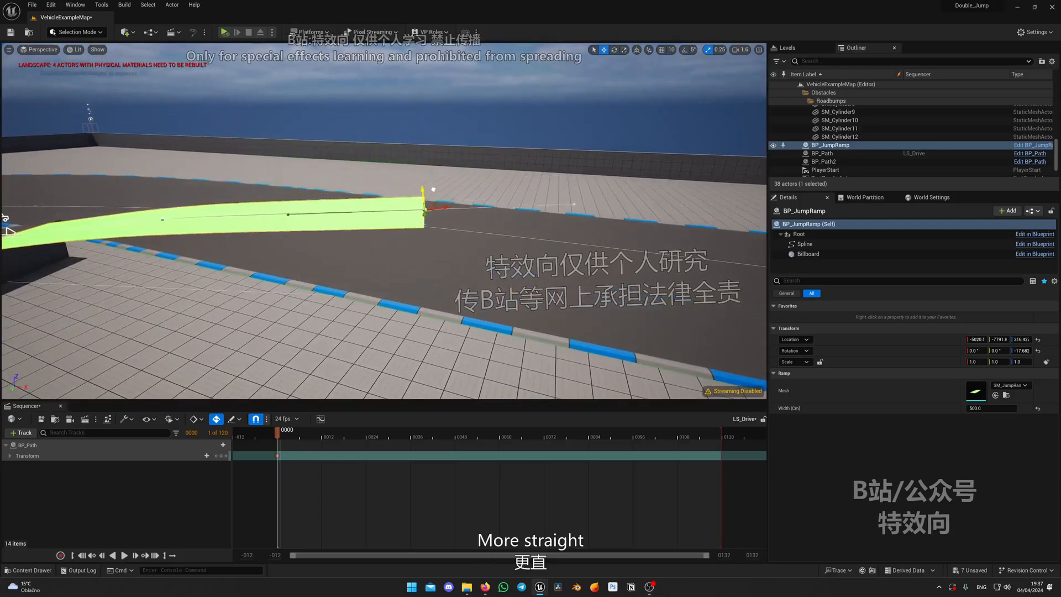
right_click_drag(424, 192, 432, 200)
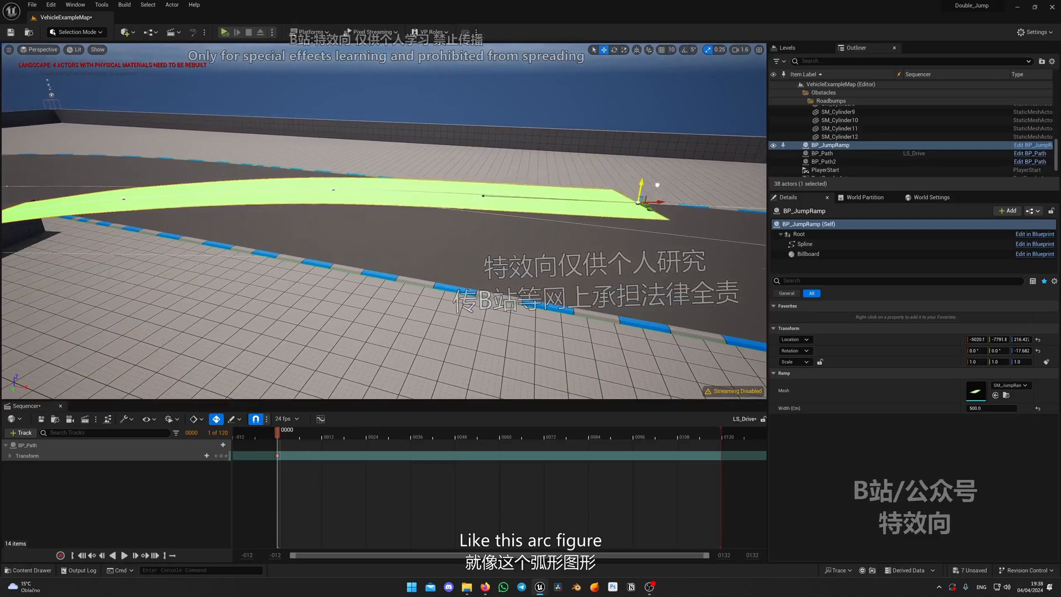
right_click_drag(657, 186, 309, 265)
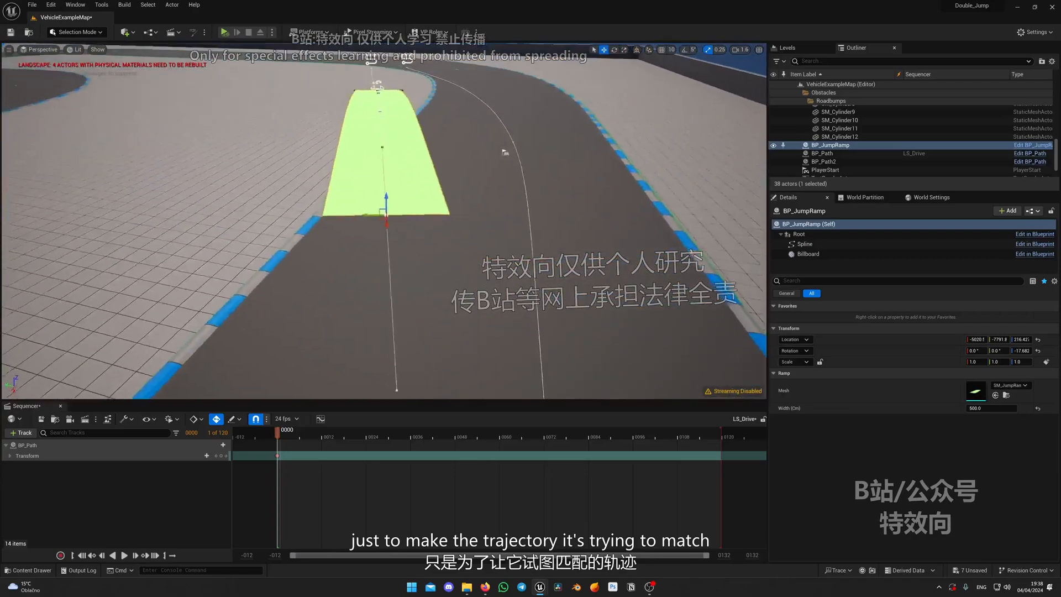
right_click_drag(505, 152, 525, 176)
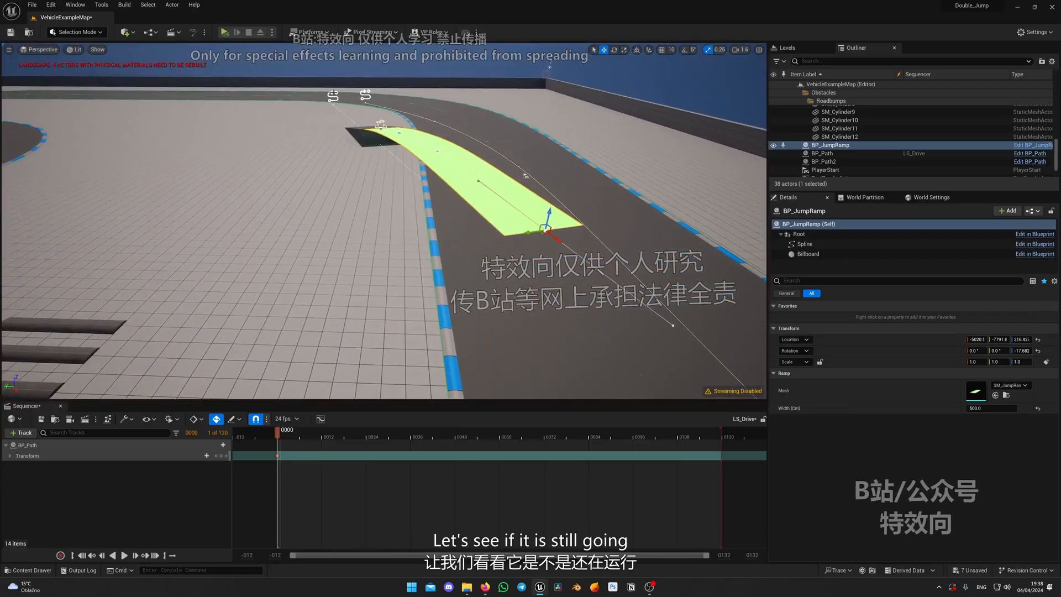
Adjust the BP_JumpRamp spline points to refine the arc where the jump starts descending over the track
left_click(546, 234)
mouse_move(546, 235)
right_mouse_down()
mouse_move(586, 246)
mouse_move(702, 233)
mouse_move(657, 224)
mouse_move(546, 235)
right_mouse_up()
left_click(349, 150)
right_click_drag(349, 149, 384, 219)
scroll(381, 160, "down", 3)
left_click(273, 127)
right_click_drag(274, 128, 369, 167)
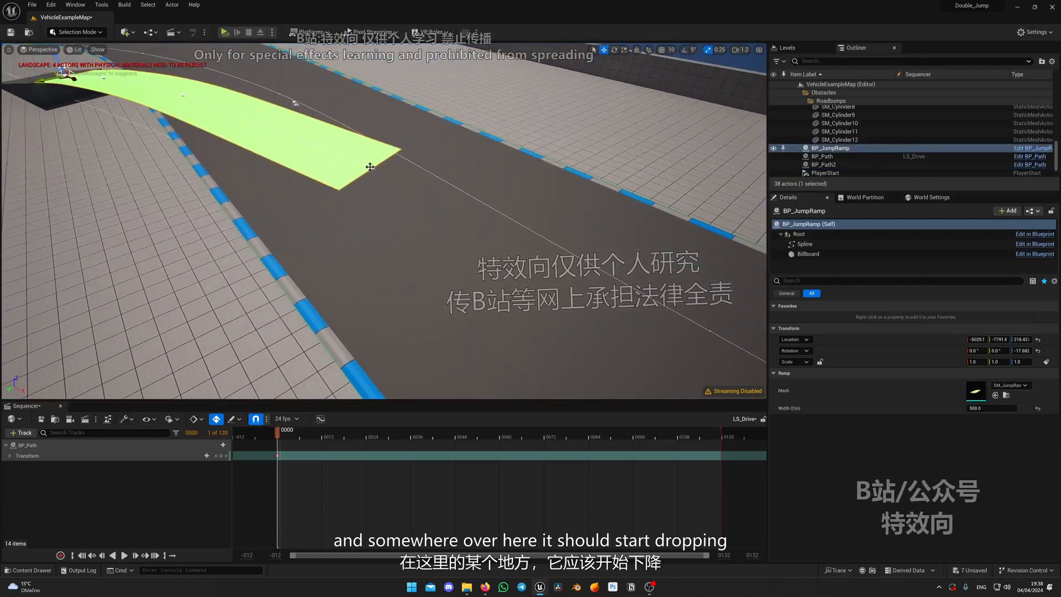
Extend the far end of the BP_JumpRamp spline along the track and lower it toward the ground
mouse_move(462, 169)
right_mouse_down()
mouse_move(450, 161)
mouse_move(462, 169)
right_mouse_up()
left_click_drag(475, 168, 476, 206)
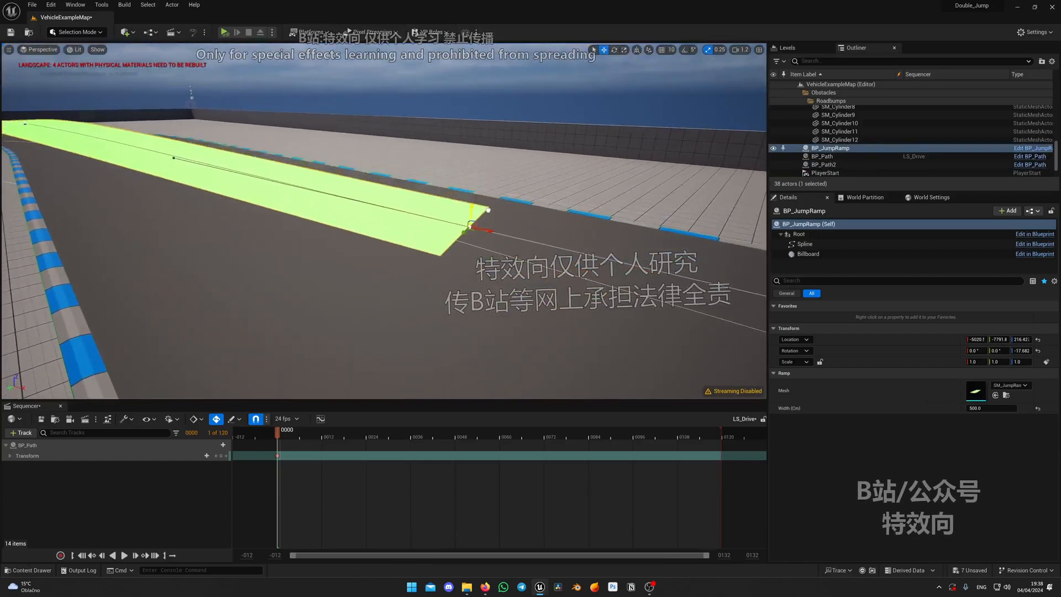
right_click_drag(476, 206, 454, 217)
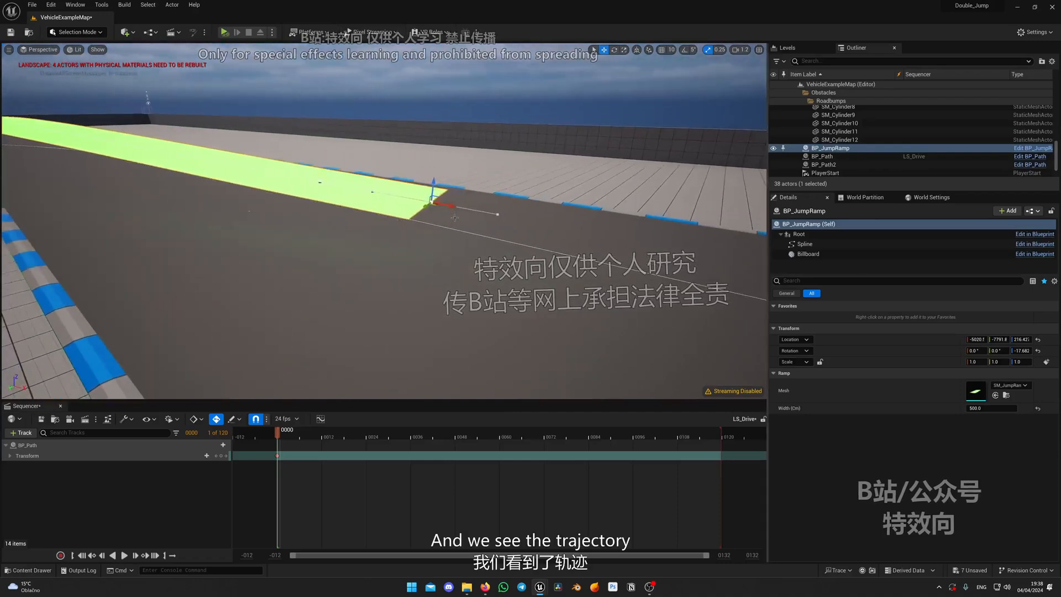
Try extending the landing end of the BP_JumpRamp spline, delete the surplus points, and reposition the remaining end point
left_click_drag(438, 204, 562, 226)
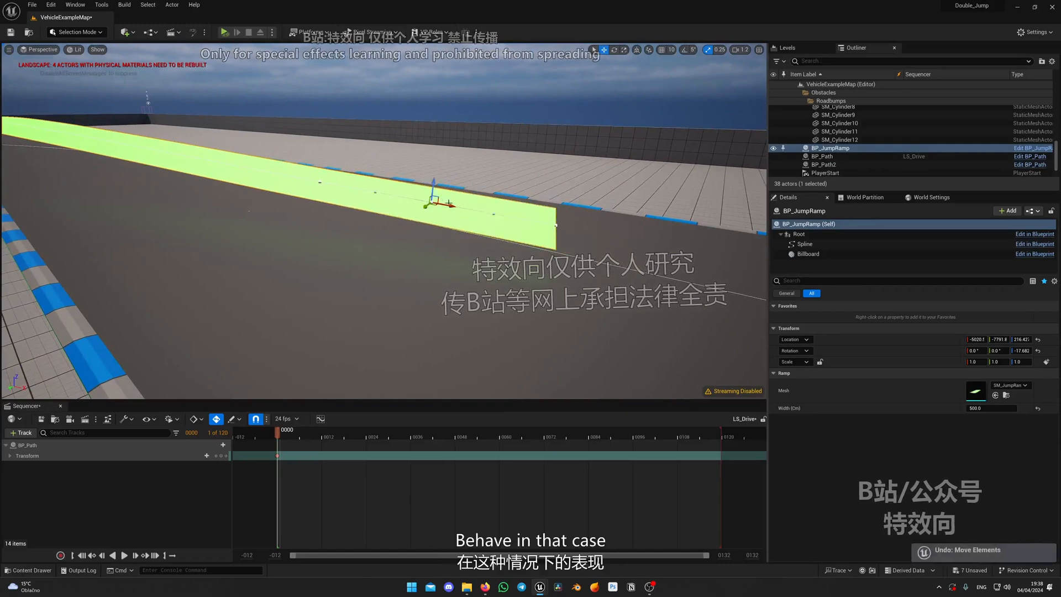
key("Delete")
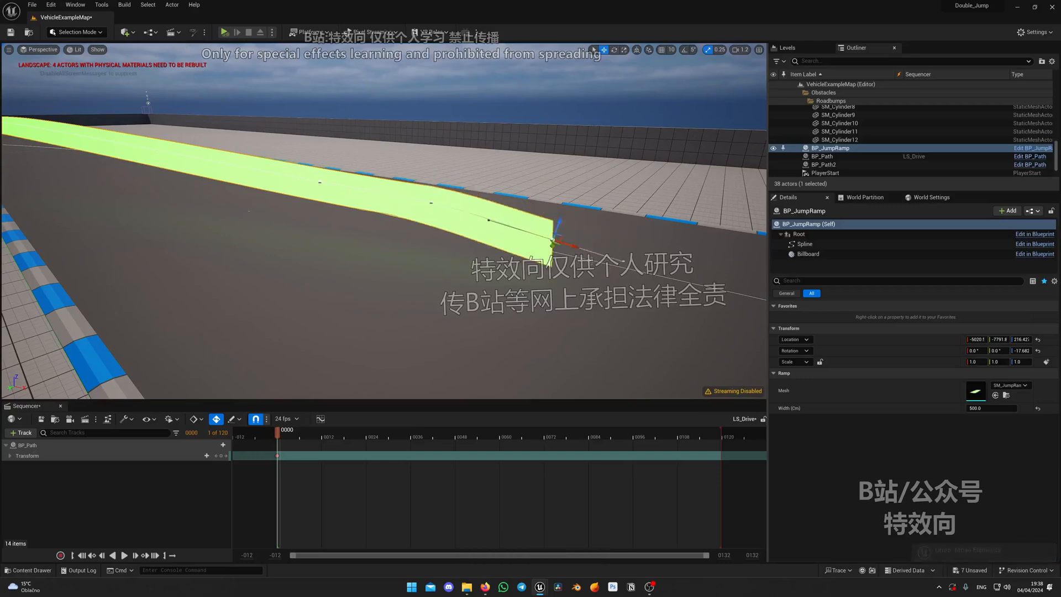
left_click(556, 226)
key("Delete")
left_click(433, 202)
right_click_drag(433, 202, 388, 179)
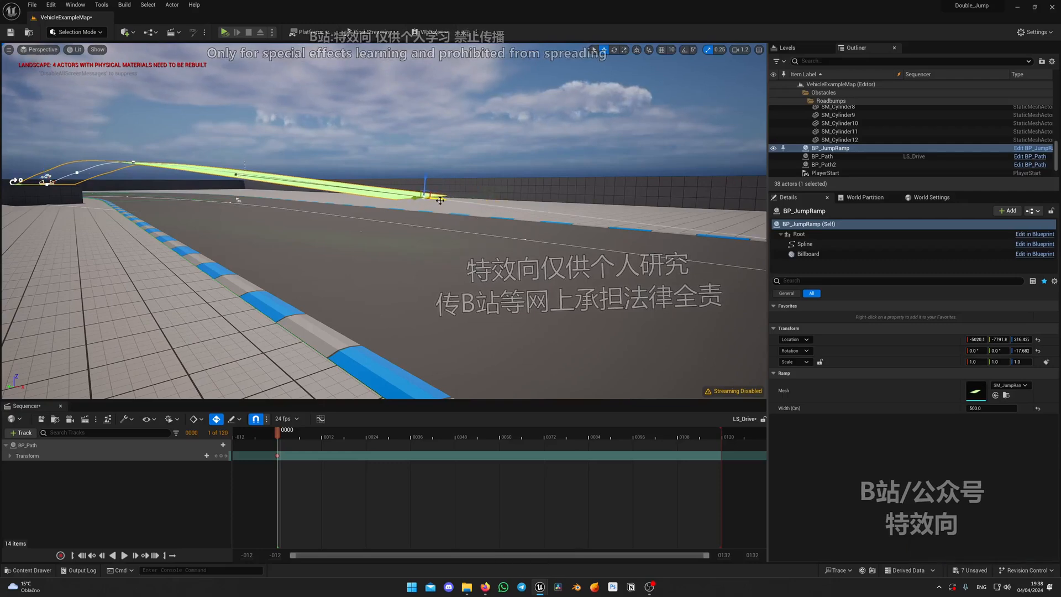
Shift the landing end of BP_JumpRamp sideways along the track and adjust the height of its middle spline point
key("d")
right_click_drag(644, 248, 380, 285)
key("d")
key("s")
key("a")
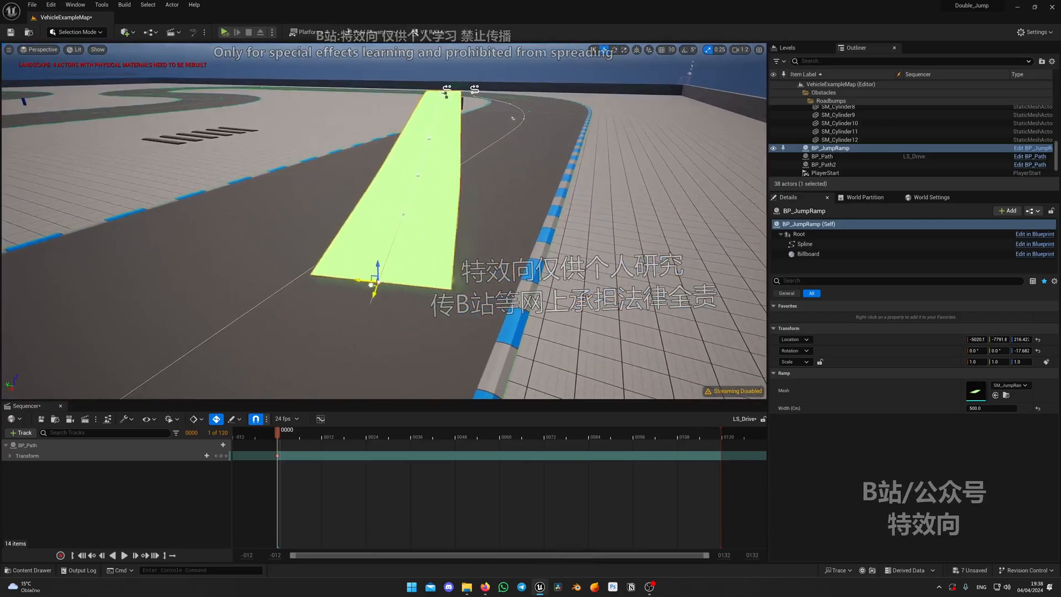
left_click_drag(370, 284, 356, 286)
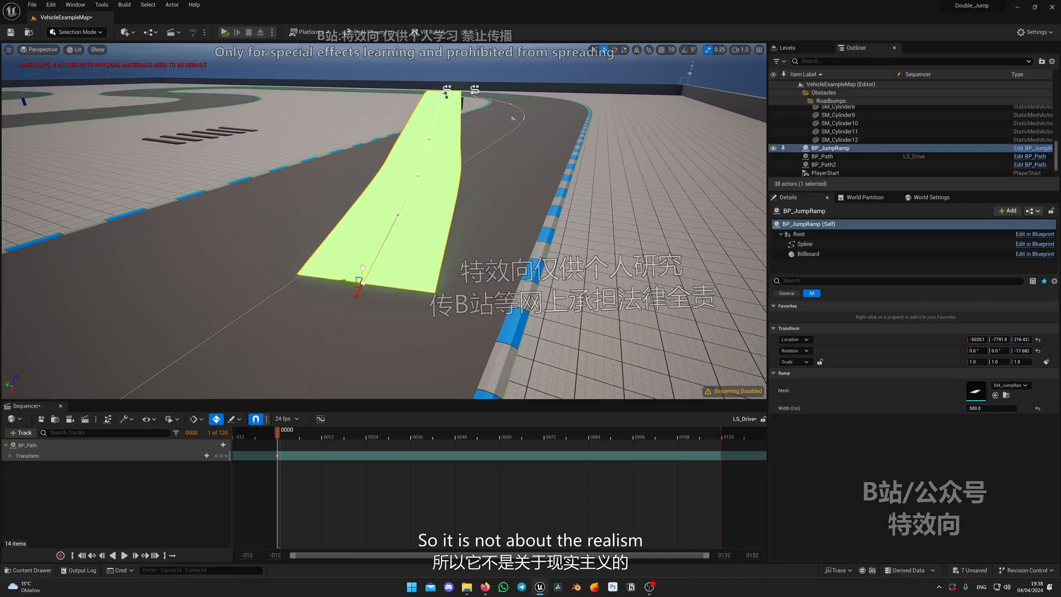
mouse_move(427, 251)
right_mouse_down()
mouse_move(409, 250)
mouse_move(436, 252)
mouse_move(427, 251)
right_mouse_up()
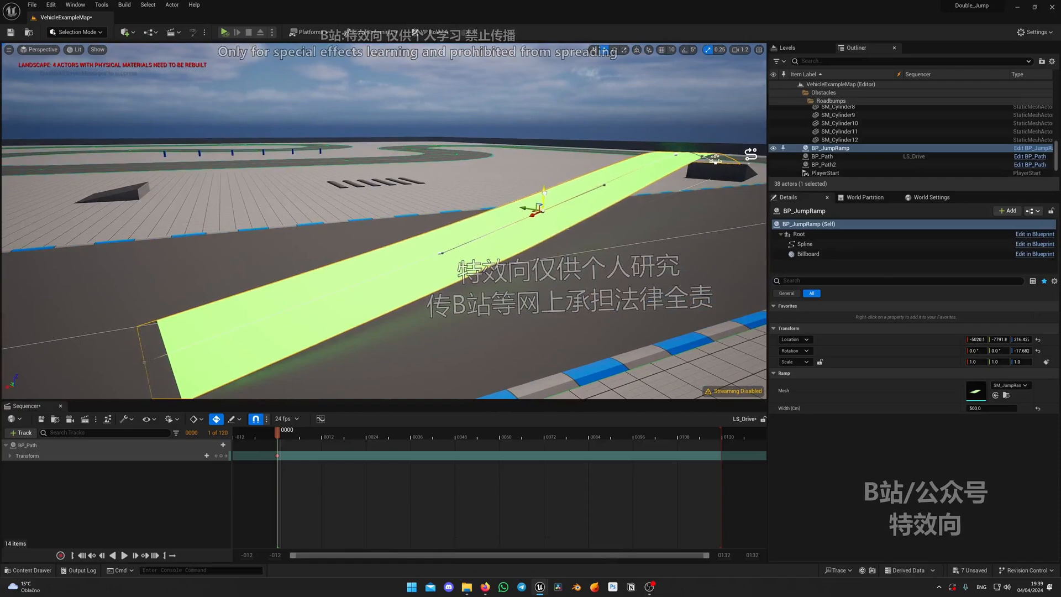
right_click_drag(544, 194, 425, 316)
Place the BP_Rig_GT3 car on SM_Ramp and rotate it about -18.4° to face along the jump ramp
key("ctrl+space")
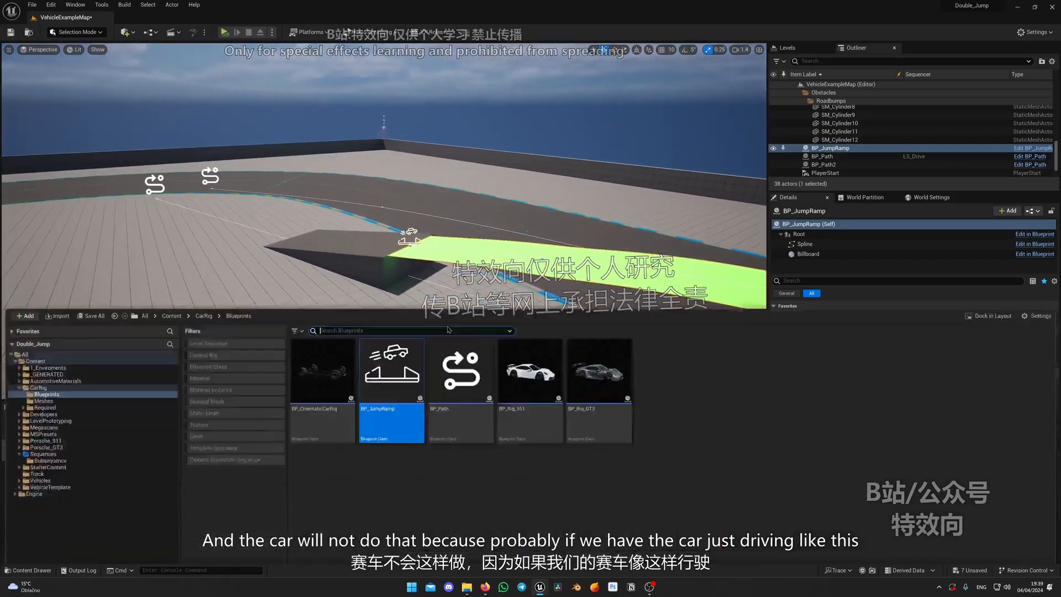
left_click_drag(575, 273, 309, 247)
mouse_move(301, 249)
right_mouse_down()
mouse_move(320, 249)
mouse_move(301, 250)
right_mouse_up()
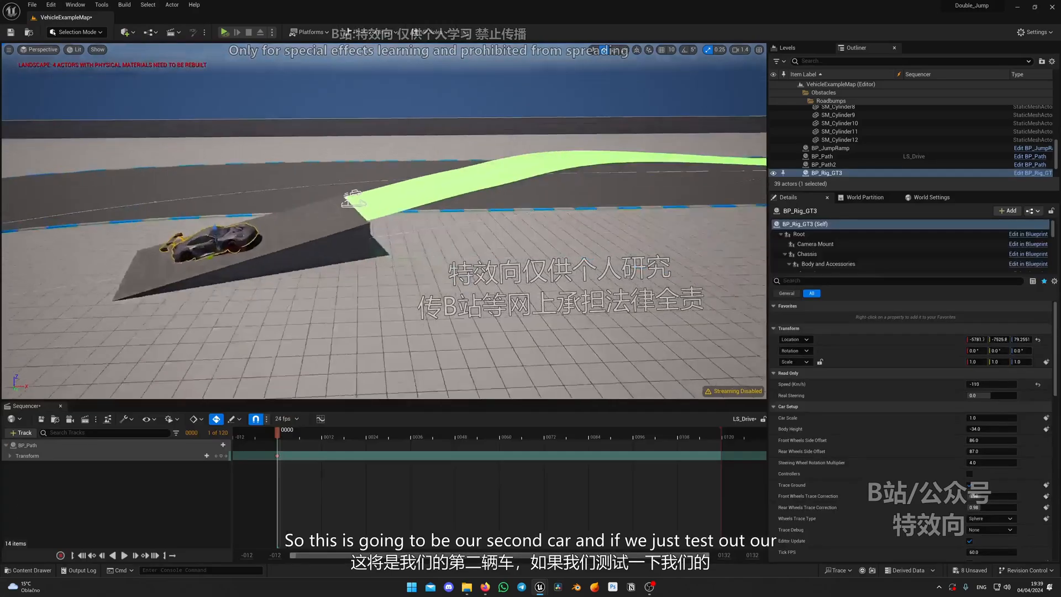
right_click_drag(354, 310, 432, 347)
key("e")
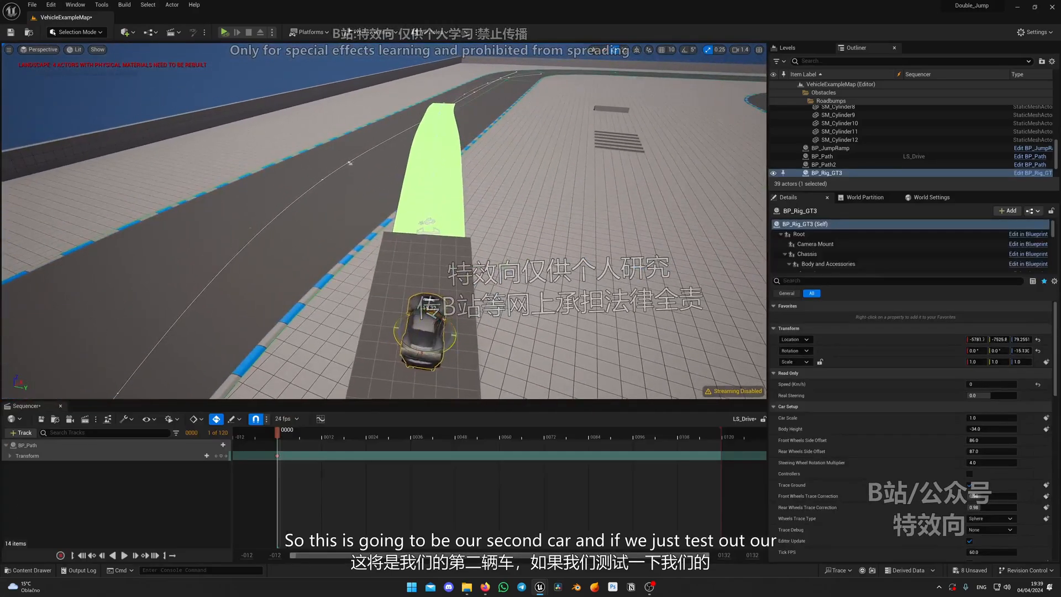
left_click_drag(432, 349, 426, 350)
Move the BP_Rig_GT3 car up the ramp and along BP_JumpRamp toward its landing end to test the trajectory
key("w")
right_click_drag(425, 351, 212, 282)
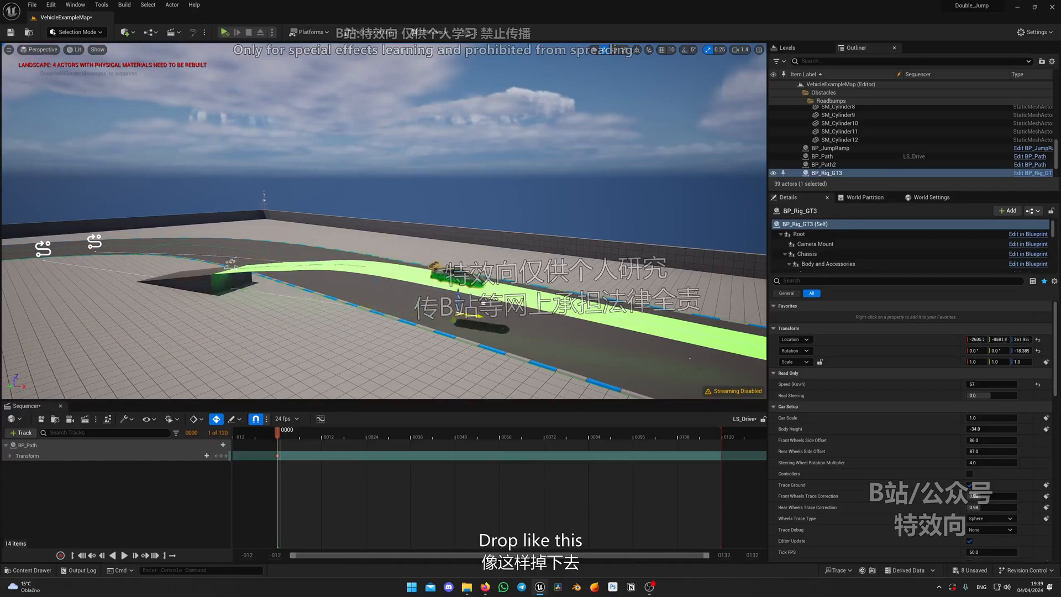
right_click_drag(398, 263, 439, 248)
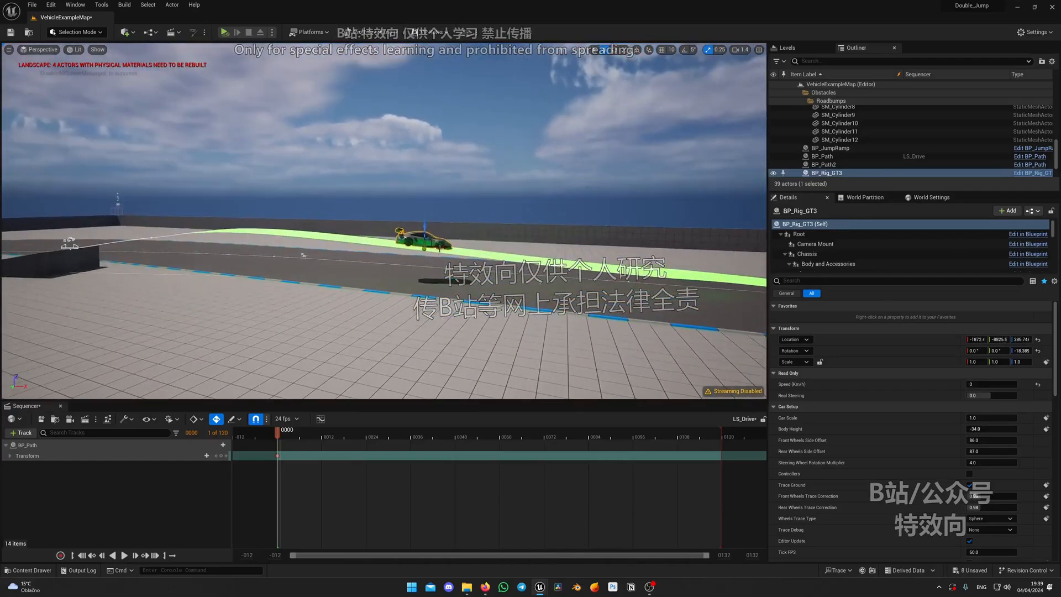
mouse_move(303, 223)
right_mouse_down()
mouse_move(326, 226)
mouse_move(303, 223)
mouse_move(309, 235)
right_mouse_up()
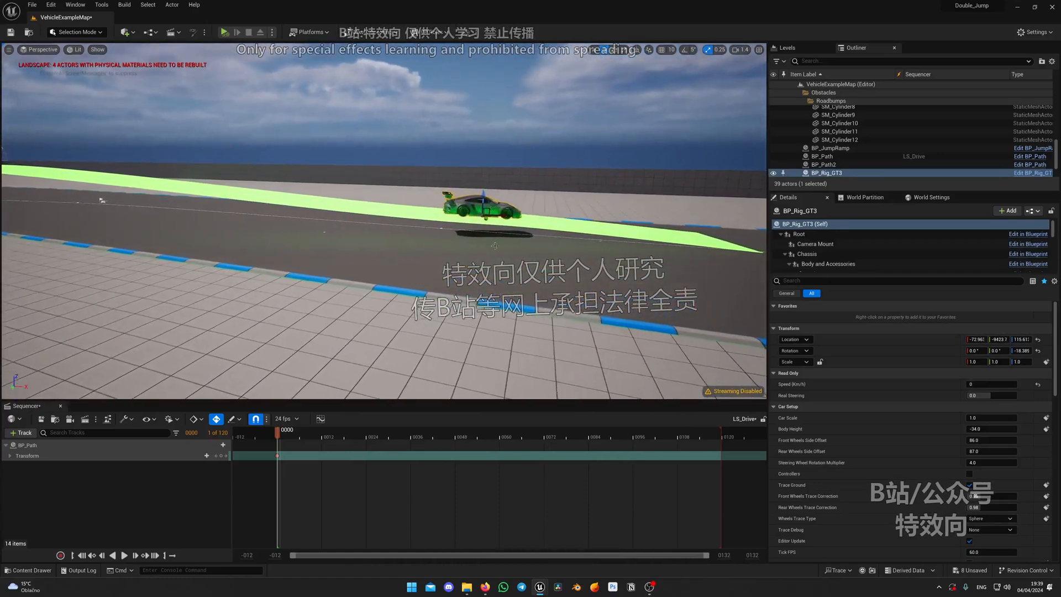
Delete the last spline points of BP_JumpRamp beneath and beyond the GT3 car to shorten the landing
left_click(307, 193)
right_click_drag(307, 194, 310, 194)
right_click_drag(740, 237, 713, 237)
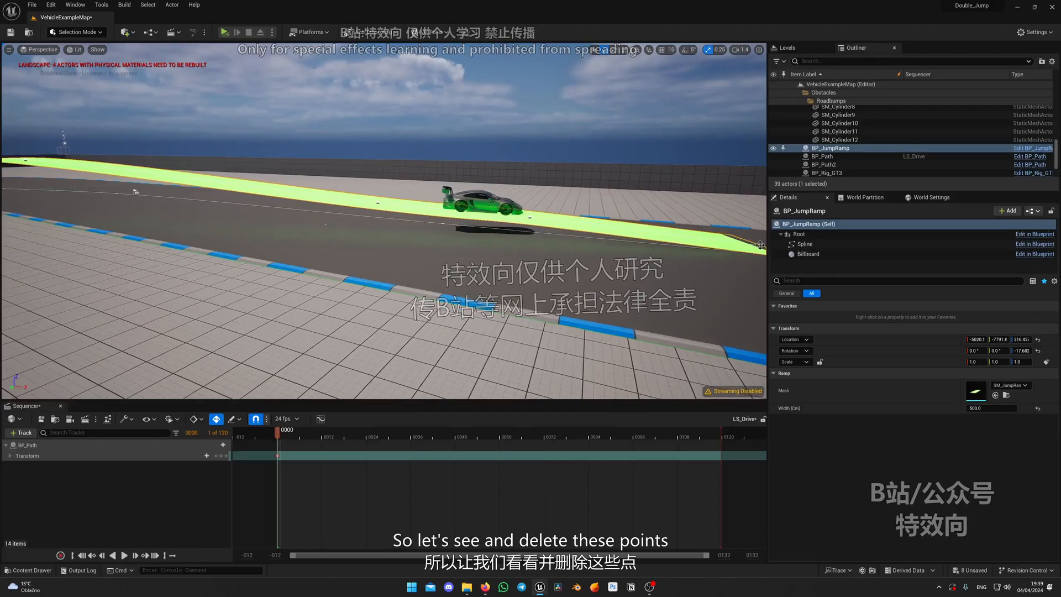
left_click(530, 217)
key("Delete")
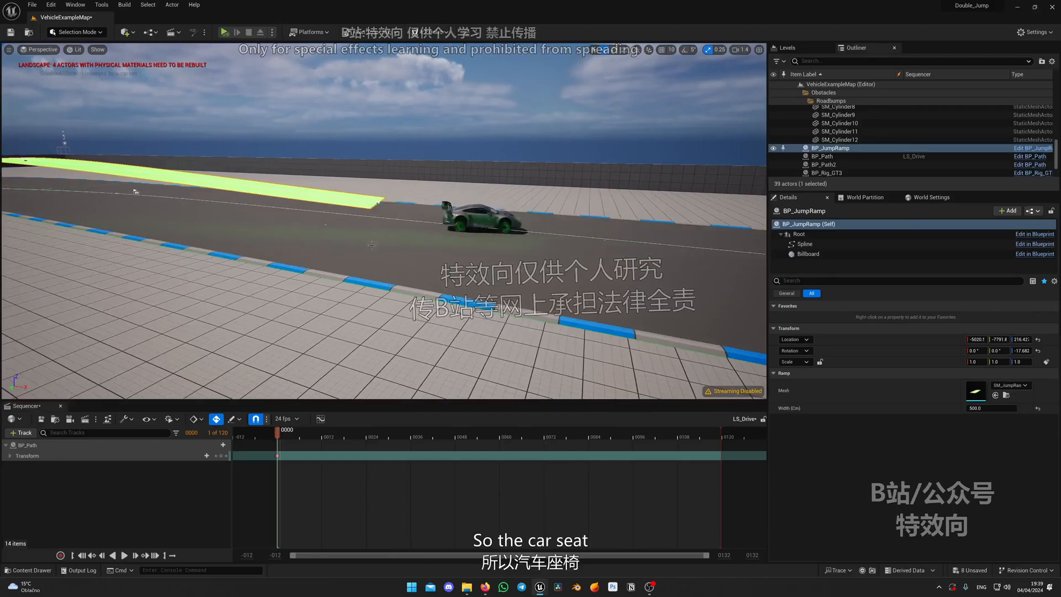
Rotate the last spline point of BP_JumpRamp about 6.3° to level out the landing end
right_click_drag(455, 228, 408, 225)
left_click(531, 212)
mouse_move(537, 173)
right_mouse_down()
mouse_move(544, 232)
mouse_move(538, 172)
right_mouse_up()
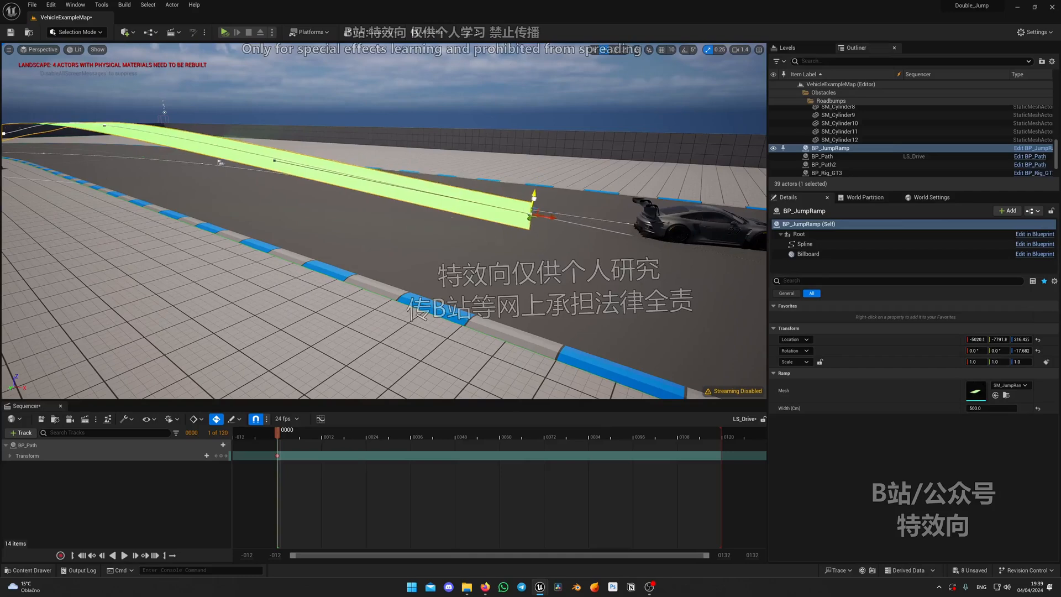
left_click_drag(522, 195, 521, 188)
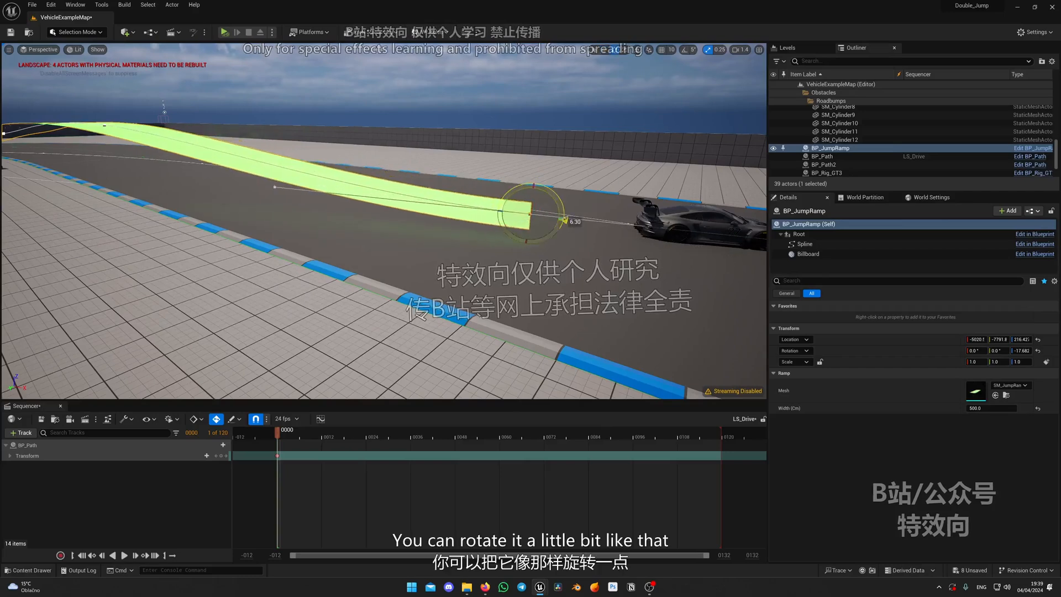
Move the BP_Rig_GT3 car from beyond the landing back up along BP_JumpRamp to test how it lands
right_click_drag(512, 174, 481, 237)
left_click(463, 202)
right_click_drag(463, 203, 412, 232)
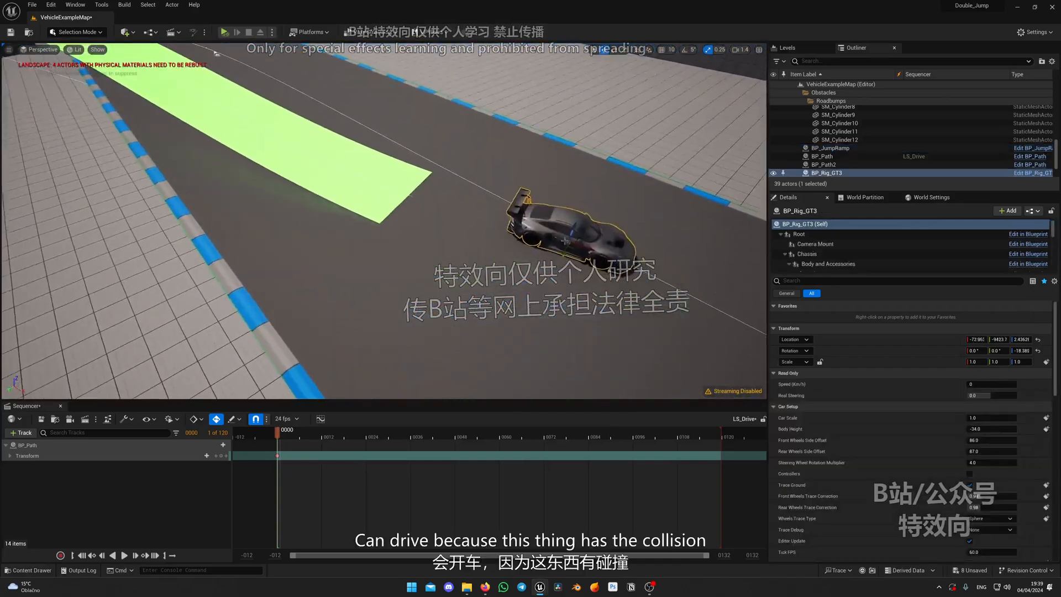
left_click_drag(607, 237, 466, 200)
right_click_drag(463, 181, 382, 149)
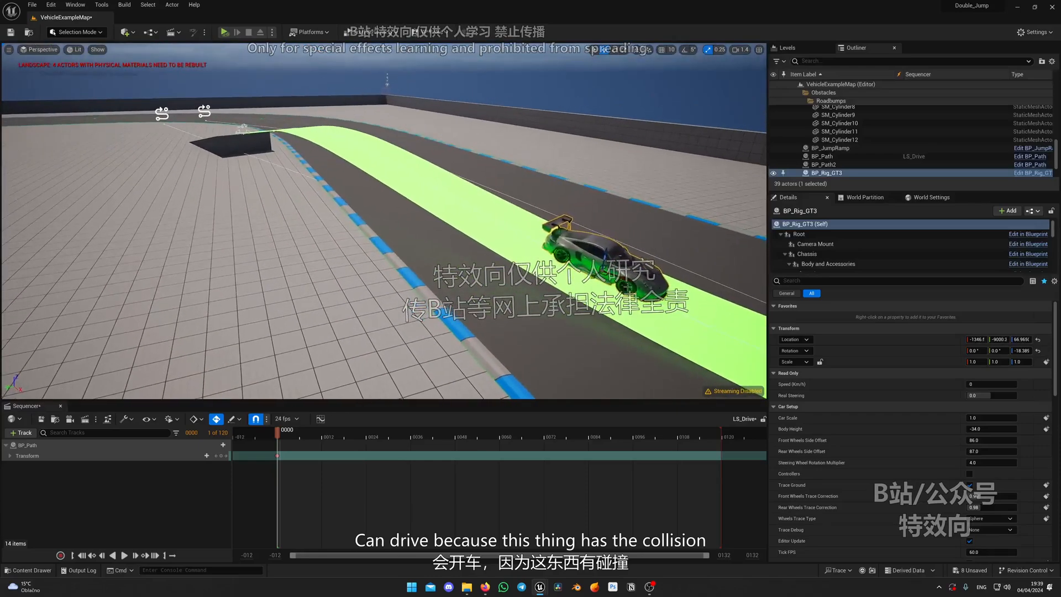
left_click_drag(383, 186, 241, 146)
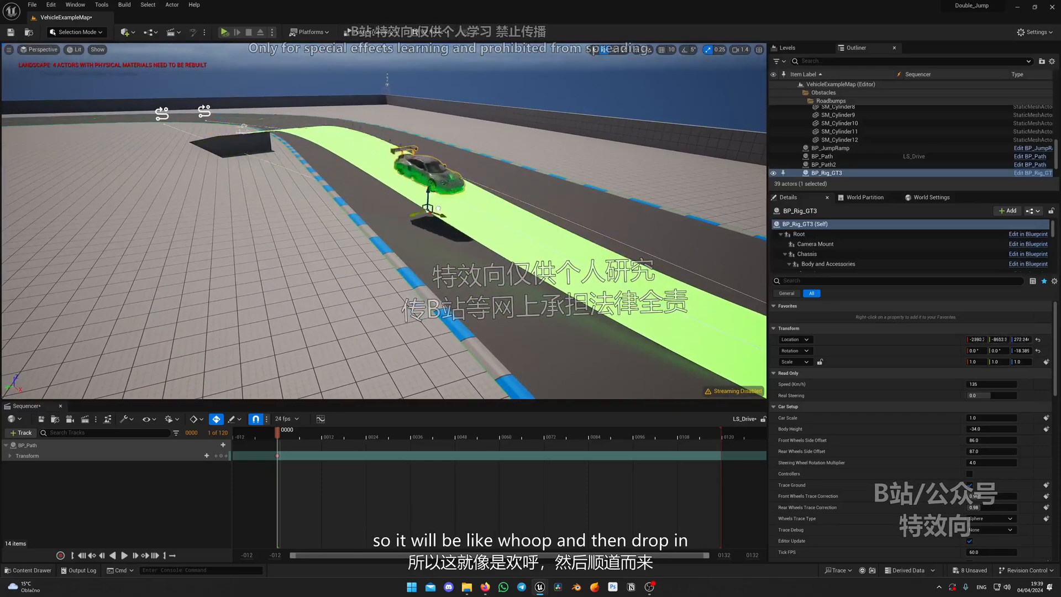
Roll the whole BP_JumpRamp about 1.5° around its X axis to tilt the jump sideways
right_click_drag(654, 332, 449, 212)
left_click(471, 194)
right_click_drag(373, 150, 379, 156)
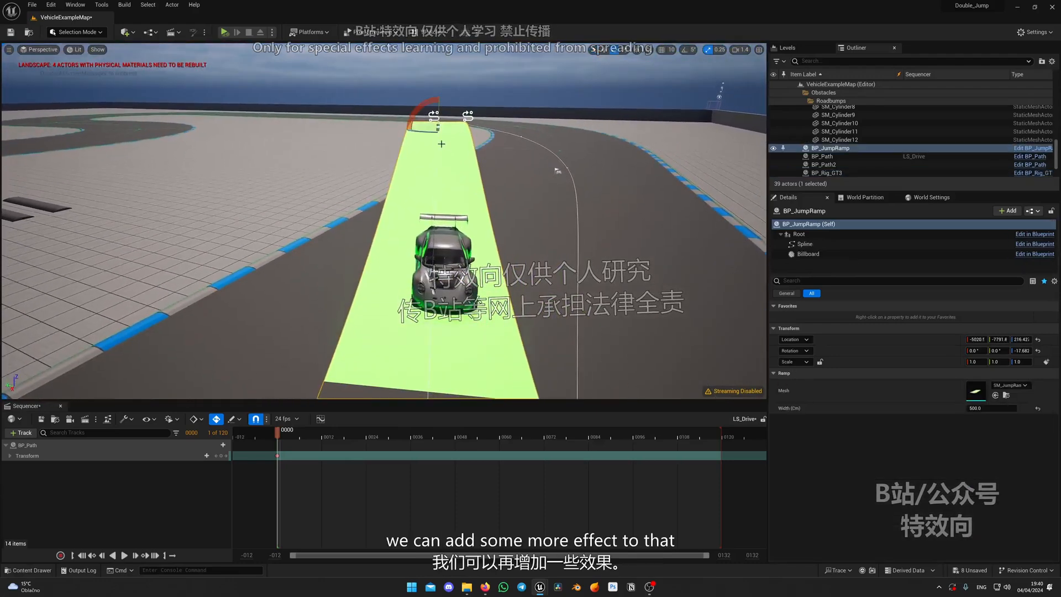
left_click_drag(417, 113, 415, 116)
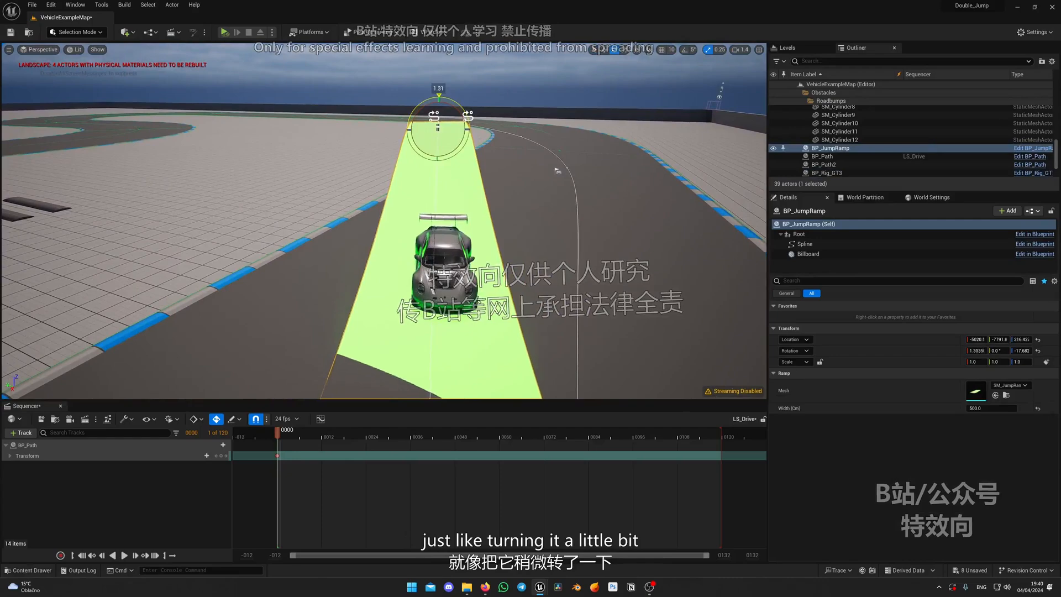
Move the BP_Rig_GT3 car over the tilted BP_JumpRamp and view its flight from below
right_click_drag(437, 239, 454, 204)
left_click(441, 247)
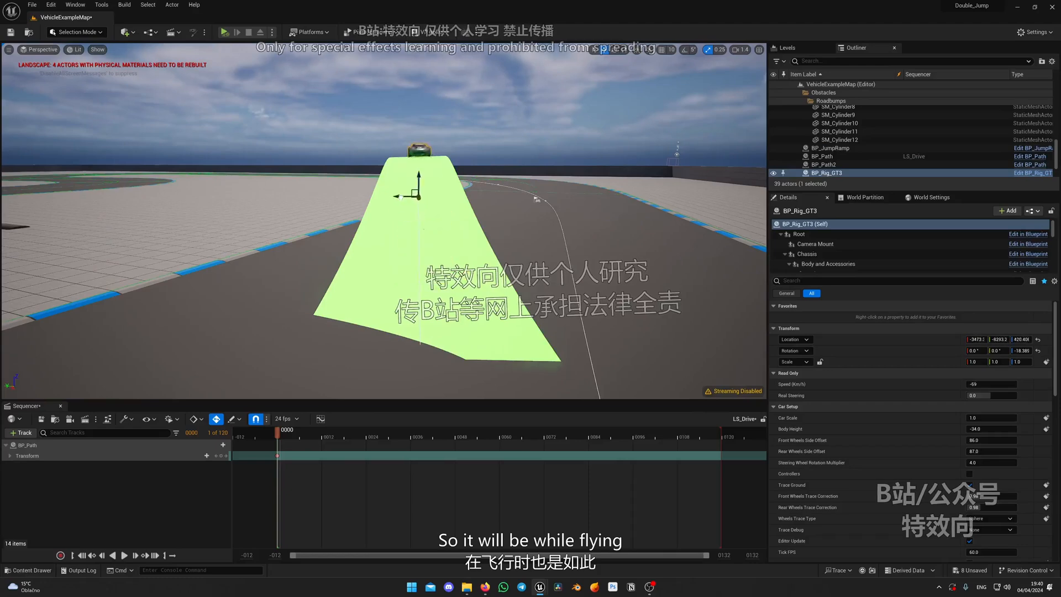
right_click_drag(420, 221, 321, 183)
scroll(331, 193, "down", 2)
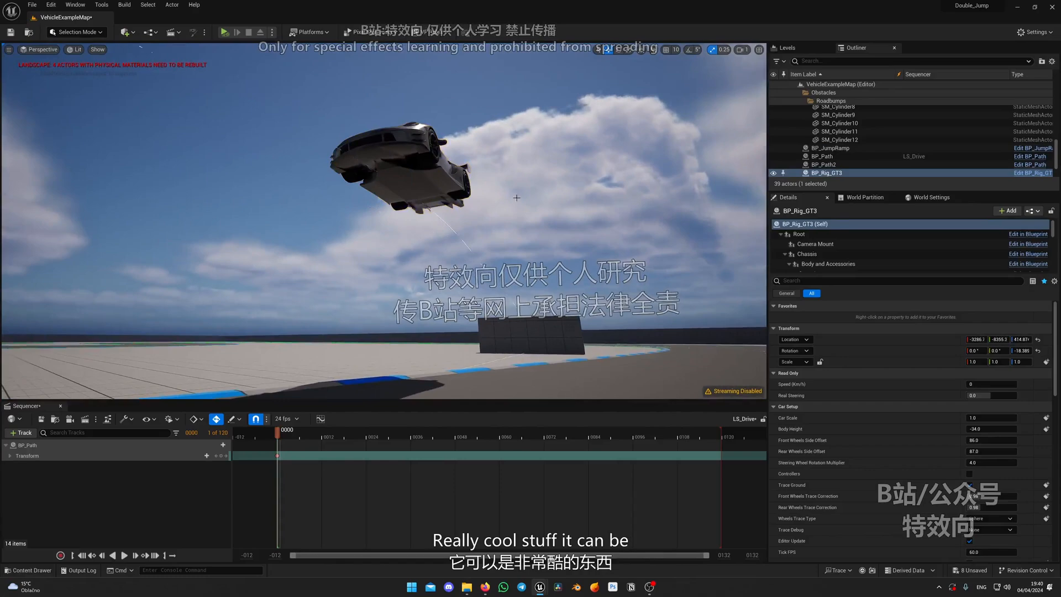
Increase the X rotation of BP_JumpRamp to about 7°
right_click_drag(517, 198, 515, 234)
left_click(515, 234)
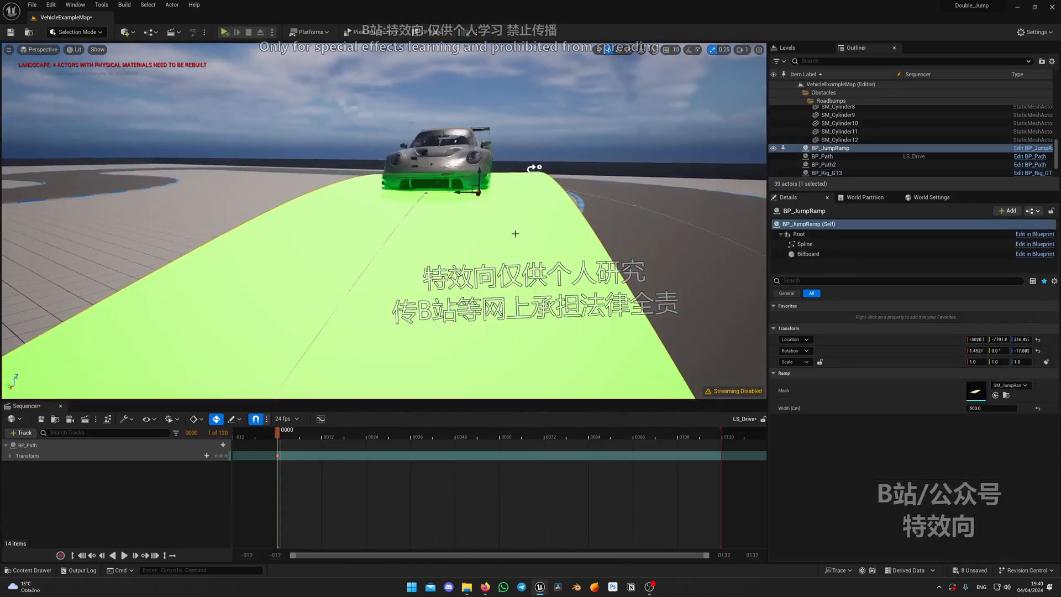
left_click_drag(479, 163, 483, 165)
Rotate the rising BP_JumpRamp spline point about 2.5° and adjust the height of the spline point beneath the GT3's nose
right_click_drag(623, 194, 448, 202)
key("g")
key("g")
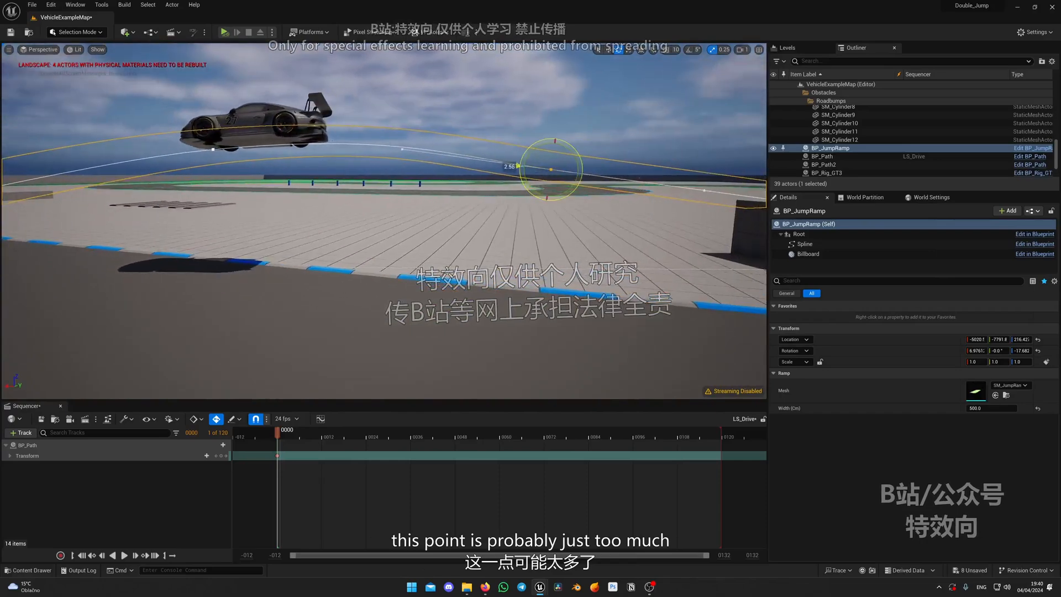
right_click_drag(518, 166, 452, 162)
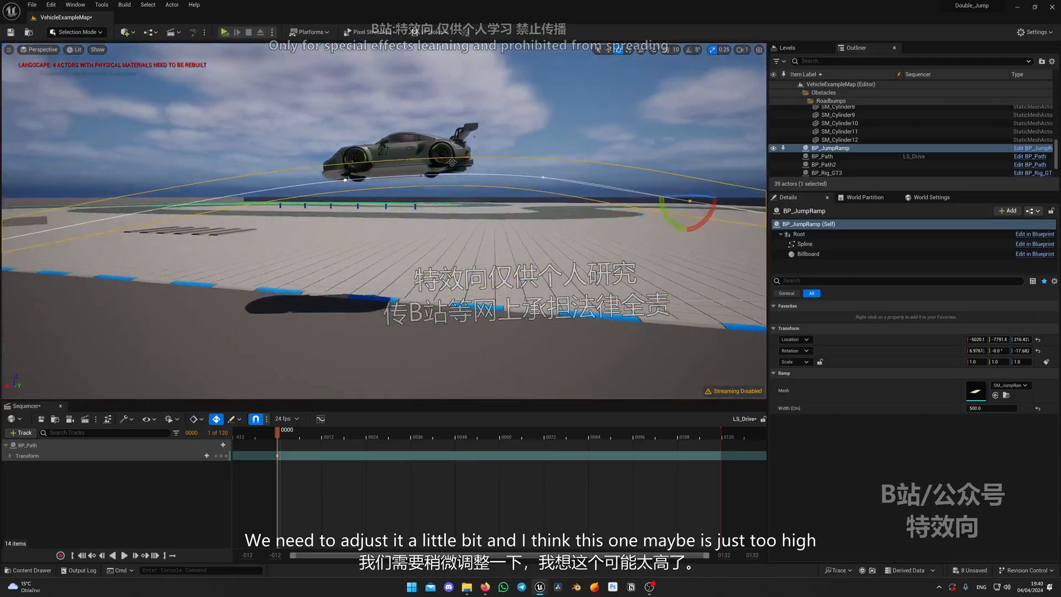
left_click(346, 178)
right_click_drag(346, 179, 484, 168)
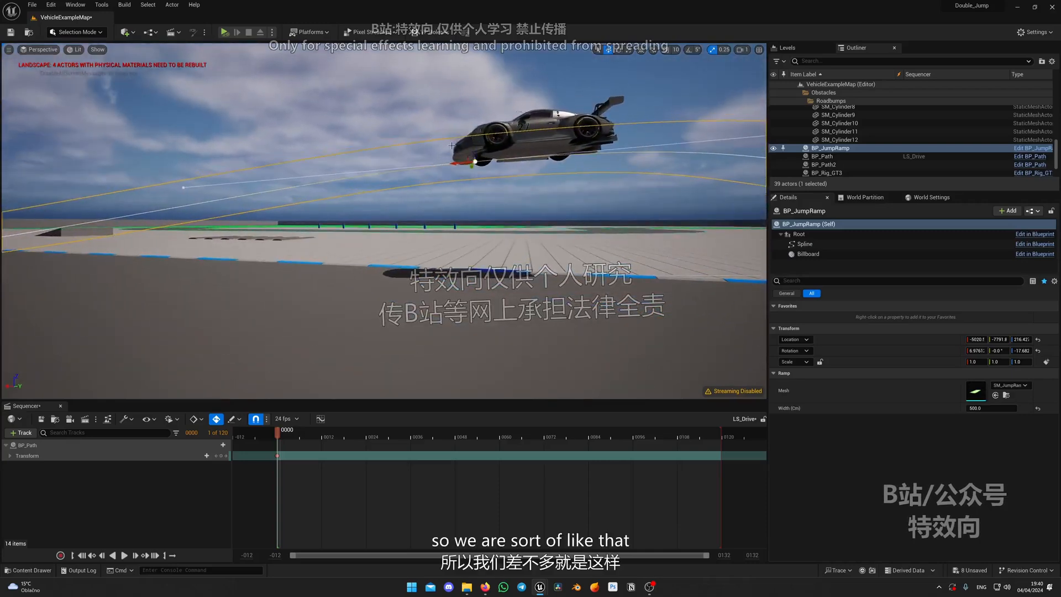
right_click_drag(451, 146, 410, 159)
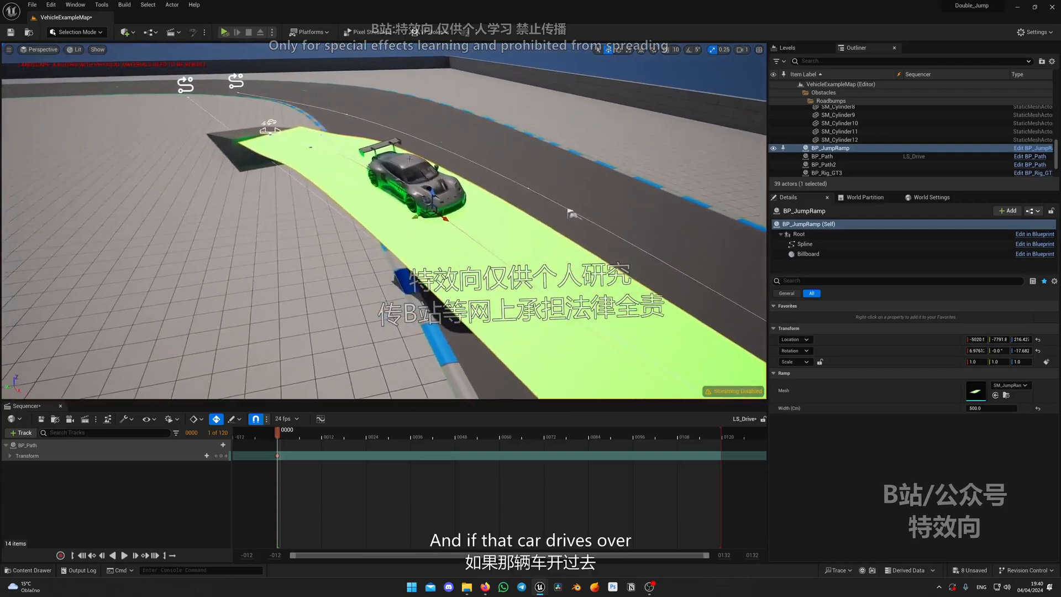
Move the BP_Rig_GT3 car to the foot of SM_Ramp and drive it over the transition onto BP_JumpRamp
left_click(443, 219)
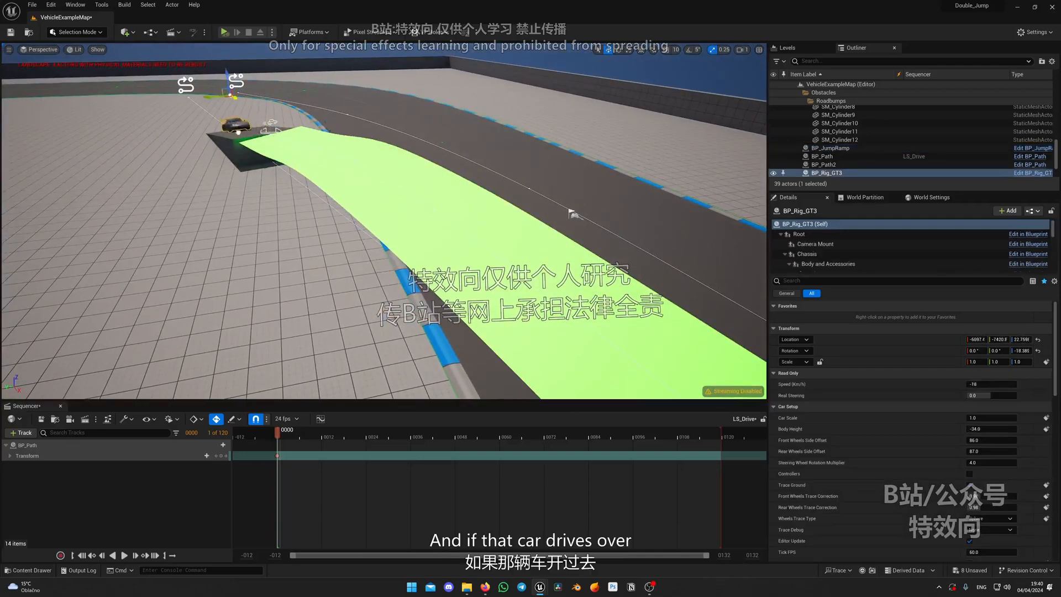
left_click_drag(295, 149, 310, 153)
right_click_drag(311, 153, 341, 136)
Move BP_JumpRamp back toward SM_Ramp so its start meets the ramp's upper edge, at about X -5091, Y -7769
left_click(388, 160)
left_click_drag(377, 116, 364, 115)
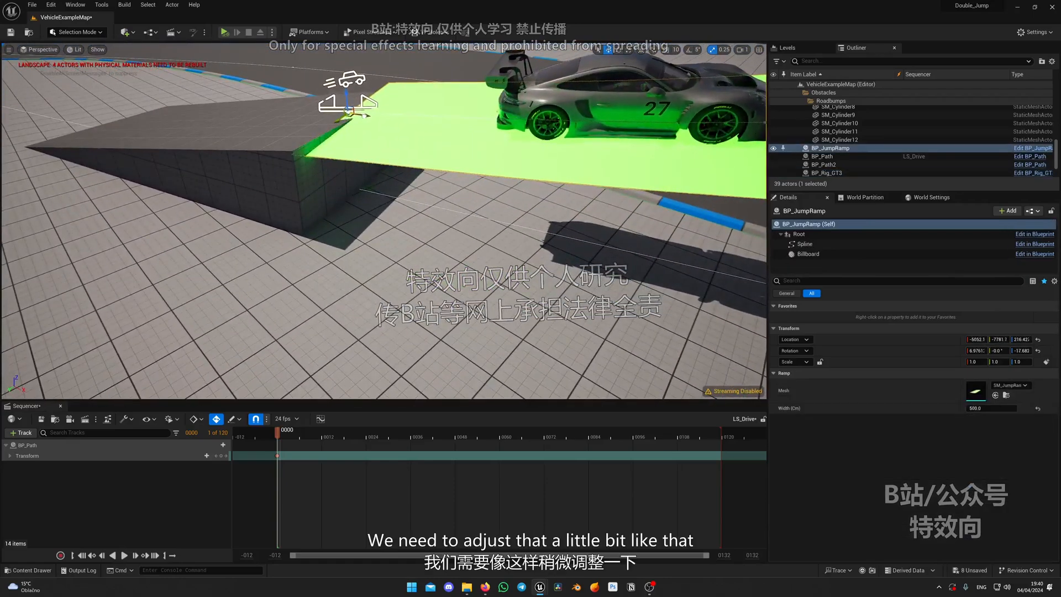
scroll(426, 133, "down", 8)
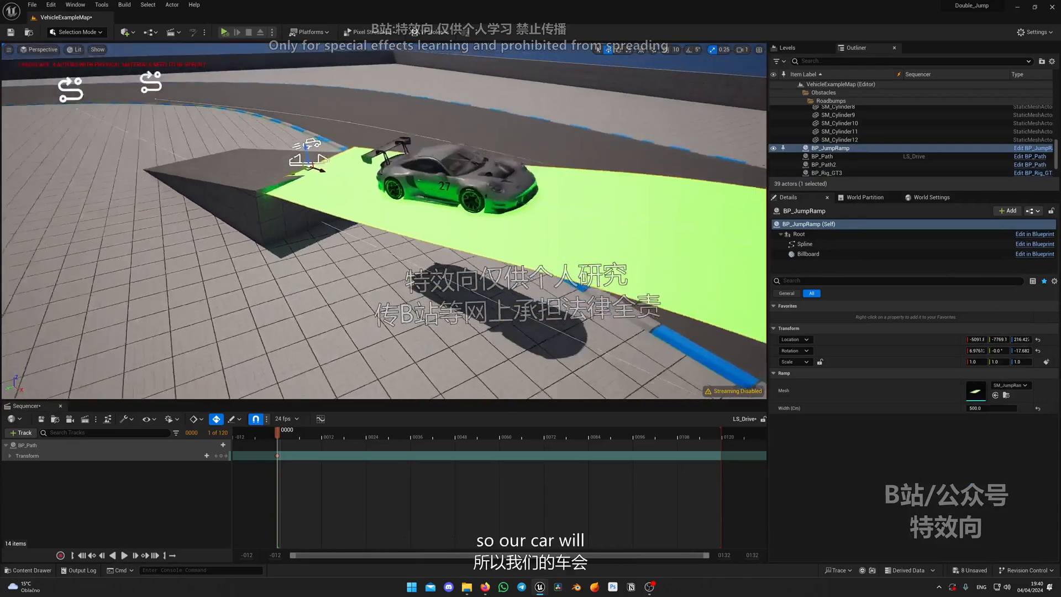
Move the BP_Rig_GT3 car from the start of BP_JumpRamp back onto the slope of SM_Ramp
left_click(378, 197)
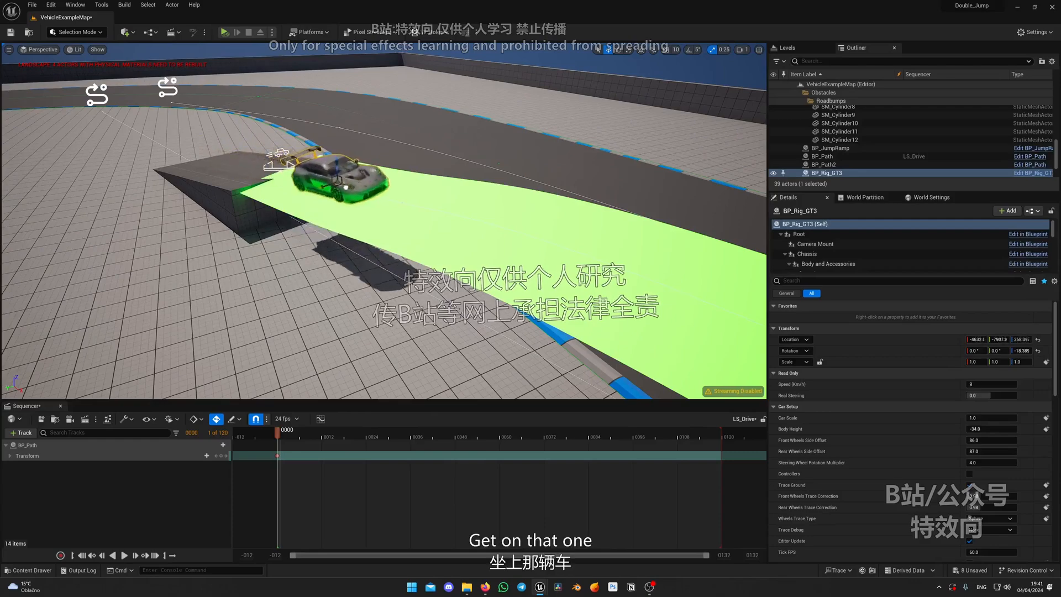
left_click_drag(337, 180, 243, 158)
mouse_move(243, 157)
right_mouse_down()
mouse_move(213, 157)
mouse_move(227, 152)
right_mouse_up()
Reduce the X rotation of BP_JumpRamp to about 2.8° to match the upper edge of SM_Ramp
left_click(369, 216)
key("e")
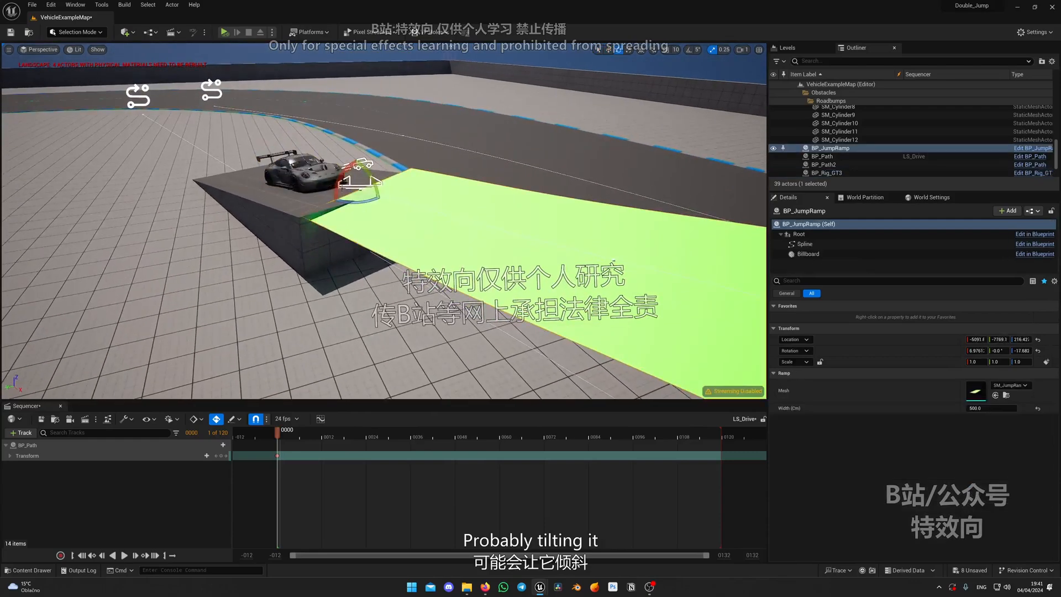
right_click_drag(365, 191, 352, 196)
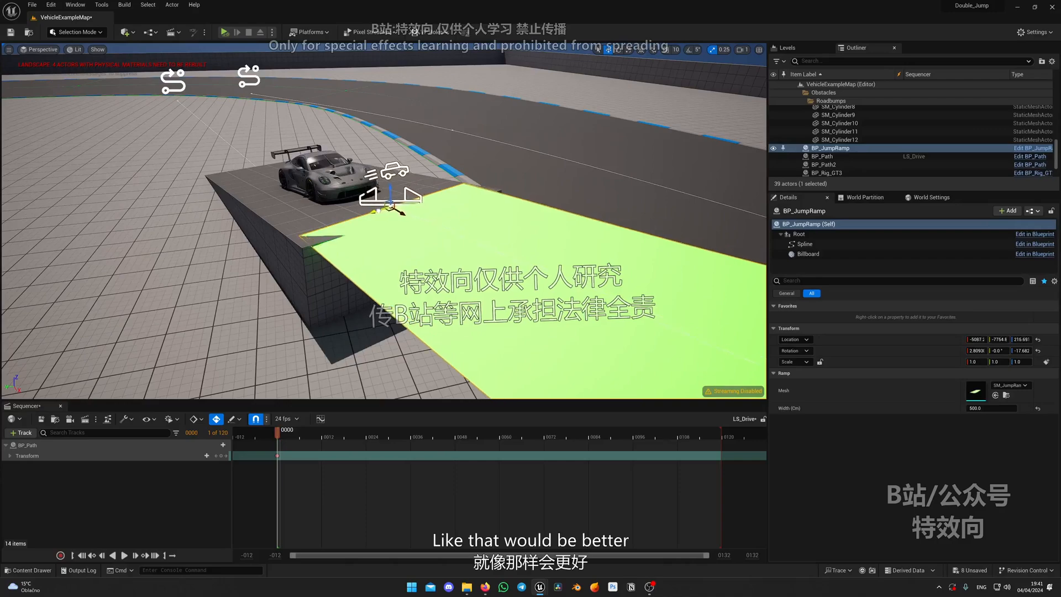
Shift BP_JumpRamp to about X -5057, Y -7763 to refine its overlap with SM_Ramp
left_click_drag(378, 211, 377, 211)
right_click_drag(378, 211, 462, 178)
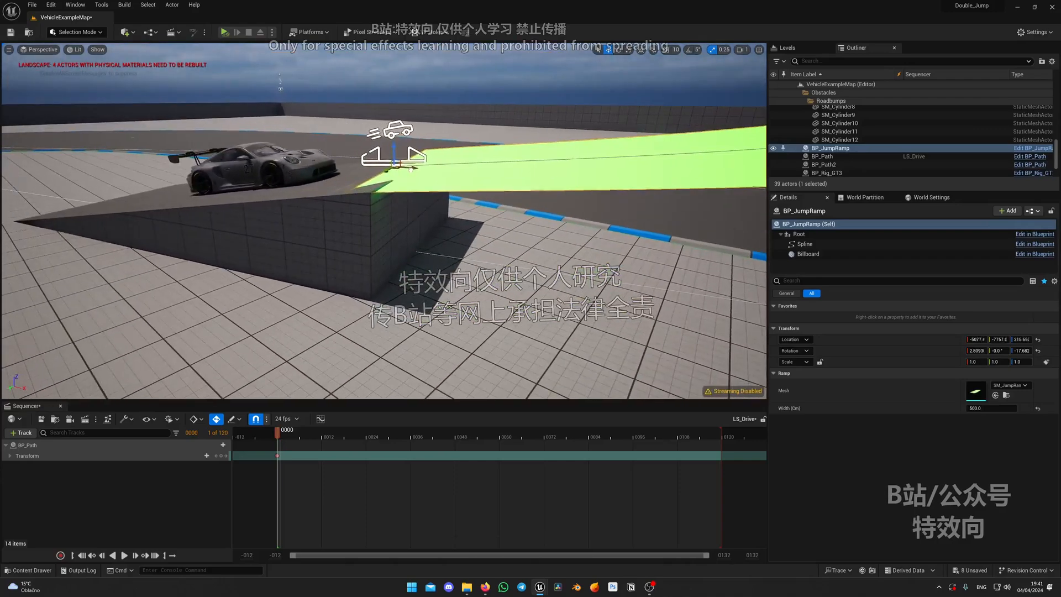
left_click_drag(411, 169, 418, 170)
Try to tilt a middle spline point of BP_JumpRamp by rotating it, and undo the rotations
right_click_drag(496, 165, 500, 224)
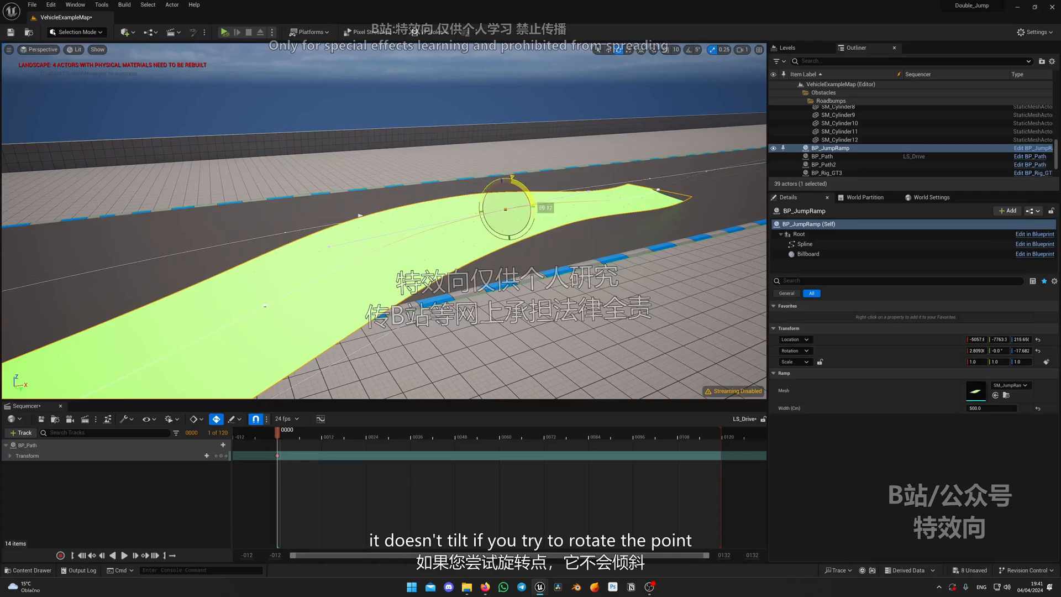
left_click_drag(532, 205, 534, 202)
key("ctrl+z")
right_click_drag(534, 202, 486, 161)
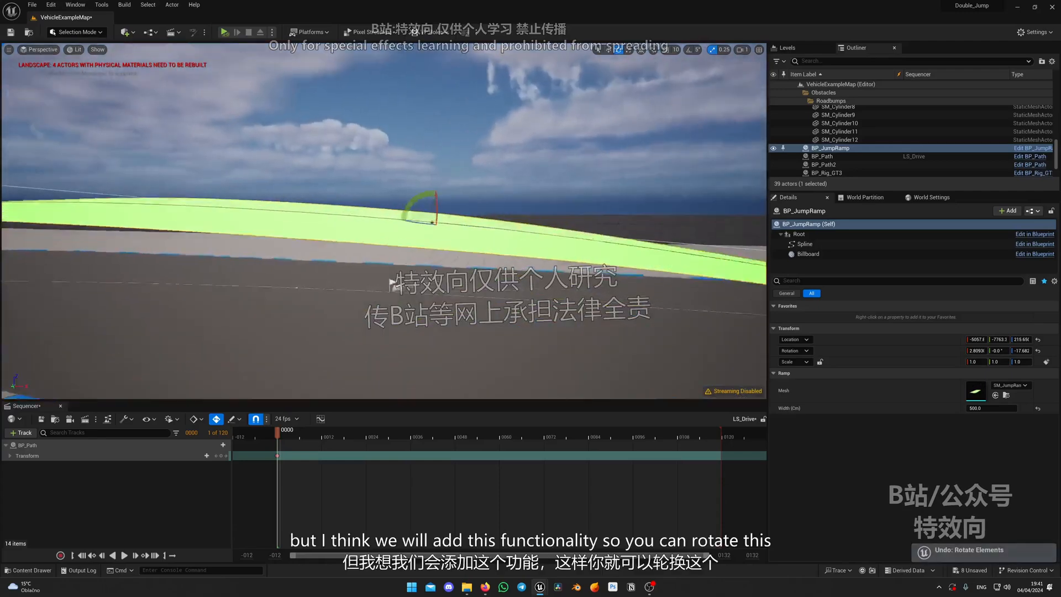
right_click_drag(390, 283, 419, 267)
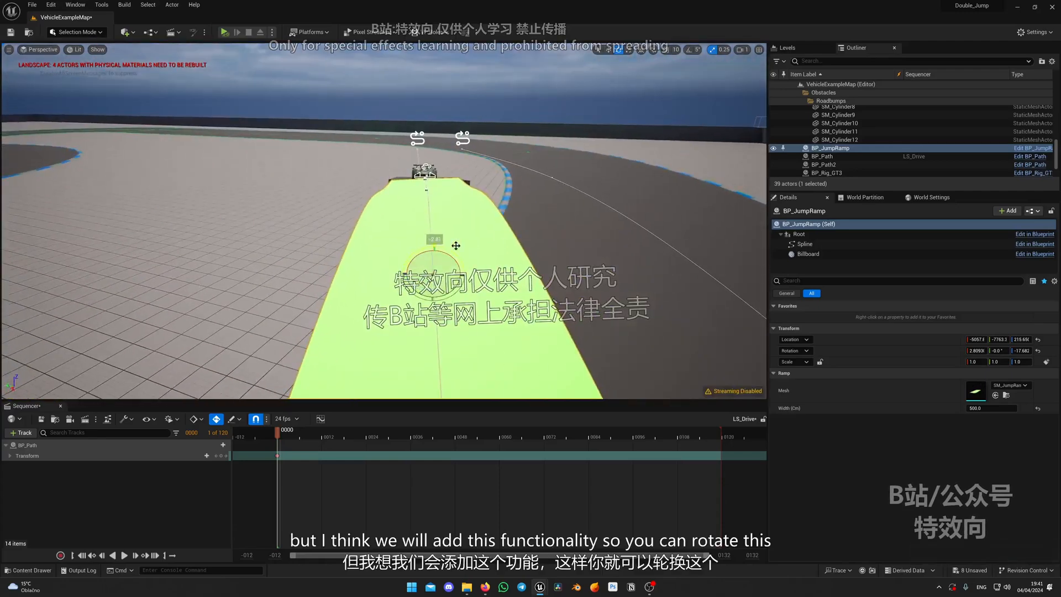
key("ctrl+z")
Move the BP_Rig_GT3 car from SM_Ramp along the rising part of BP_JumpRamp to its crest
right_click_drag(352, 173, 380, 183)
left_click(303, 143)
key("w")
left_click_drag(224, 193, 486, 146)
left_click_drag(608, 122, 628, 125)
right_click_drag(628, 125, 587, 194)
Raise the BP_JumpRamp spline point between SM_Ramp and the crest and rotate it to smooth the arc
left_click(418, 158)
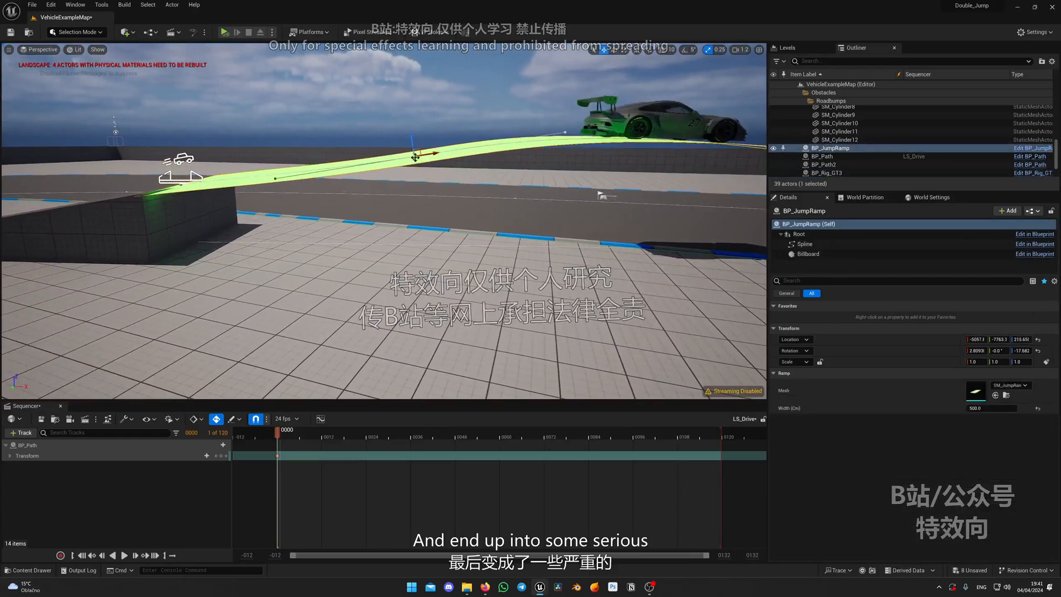
left_click_drag(415, 149, 414, 139)
right_click_drag(464, 141, 498, 160)
key("e")
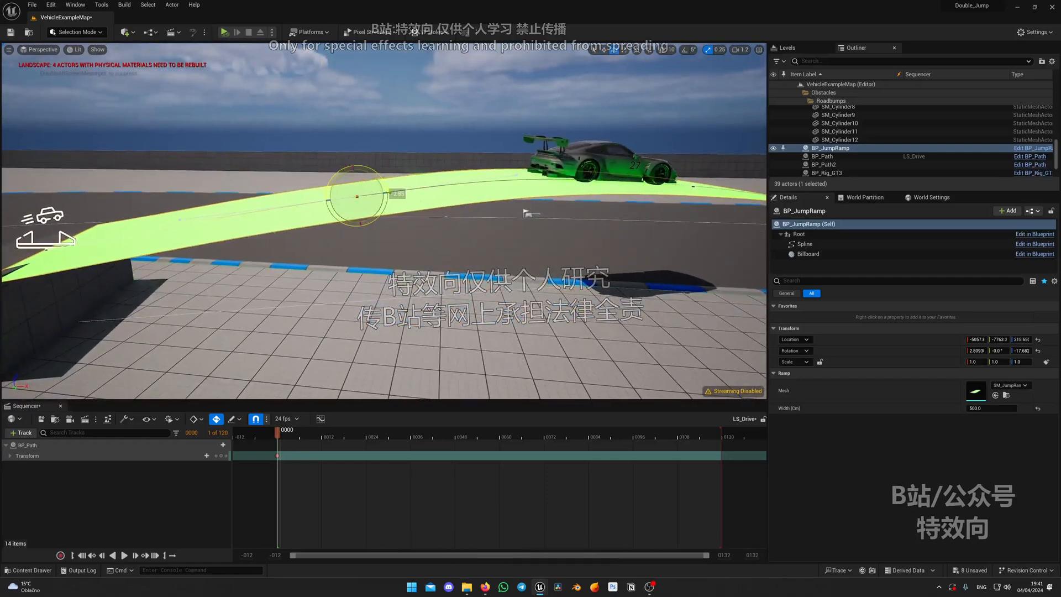
key("s")
mouse_move(409, 163)
right_mouse_down()
mouse_move(420, 155)
mouse_move(423, 166)
right_mouse_up()
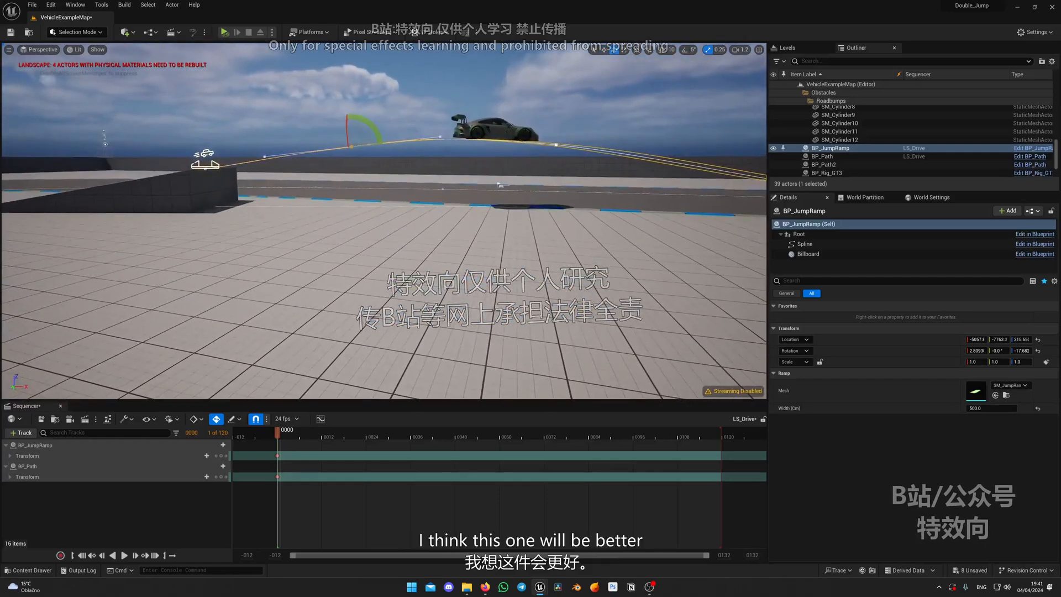
Run the BP_Rig_GT3 car twice from SM_Ramp along BP_JumpRamp toward the landing end to test the jump arc
left_click(498, 132)
left_click_drag(367, 152, 133, 183)
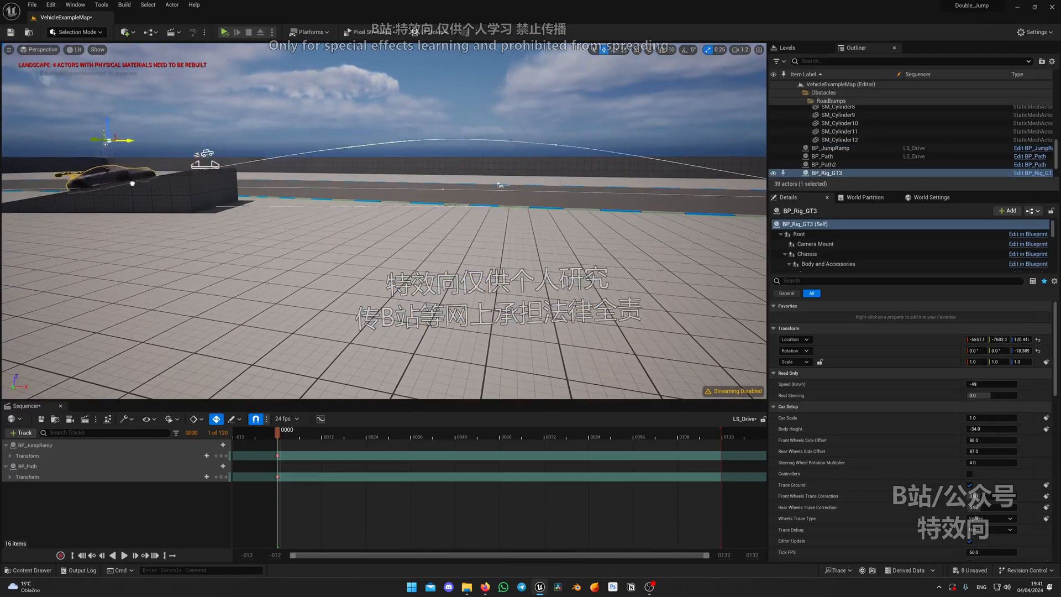
left_click_drag(308, 168, 727, 181)
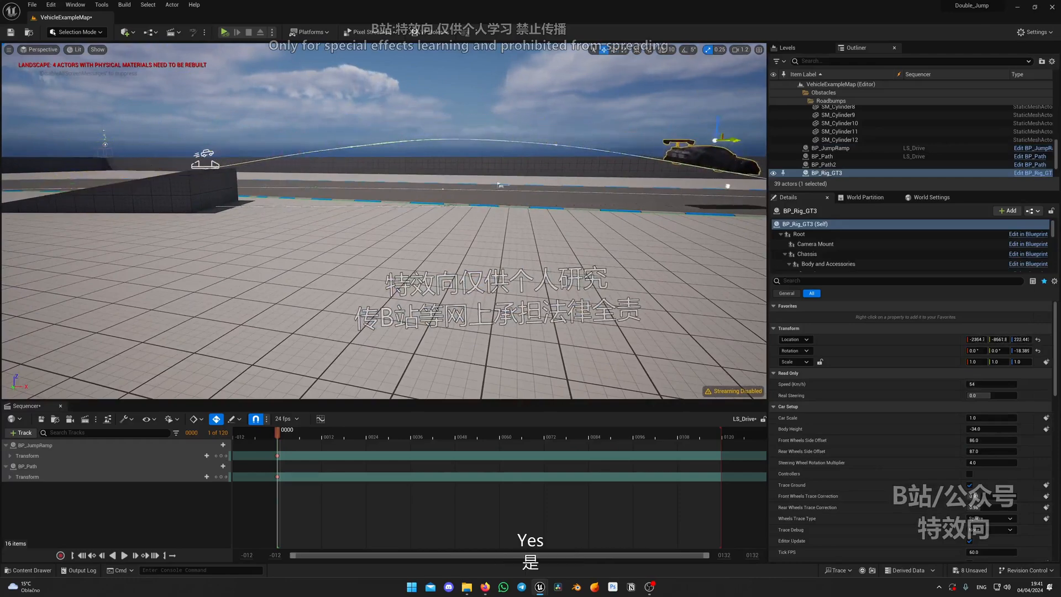
key("d")
right_click_drag(727, 181, 754, 181)
key("a")
right_click_drag(510, 174, 500, 165)
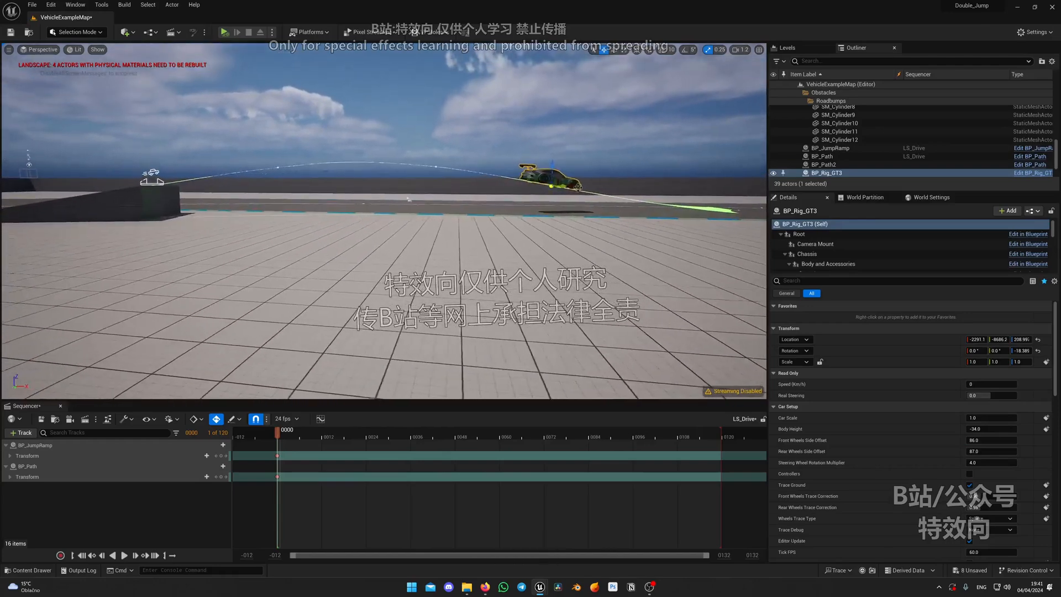
left_click_drag(154, 200, 105, 223)
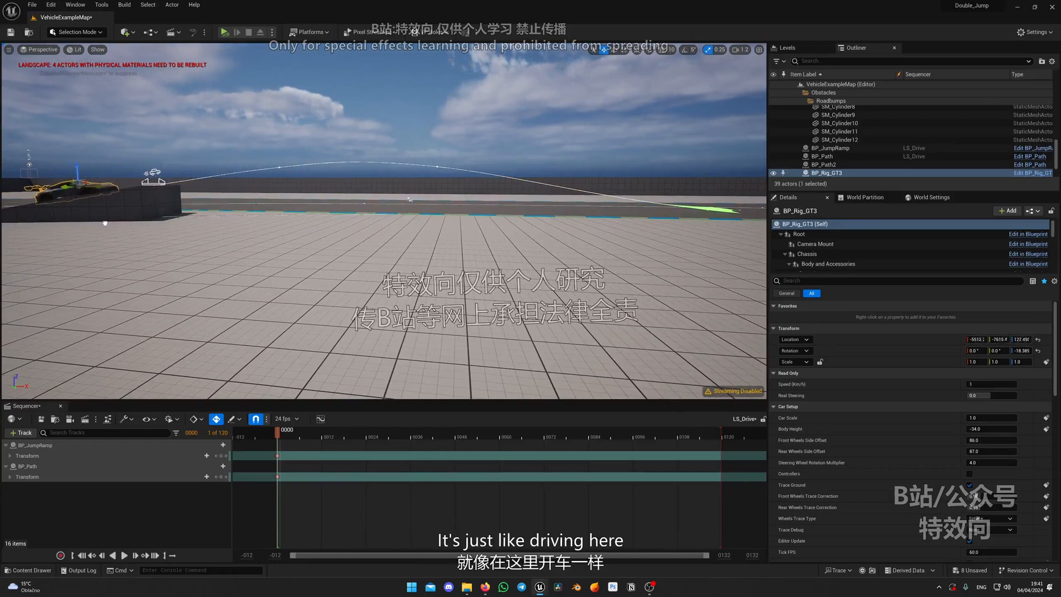
left_click_drag(368, 206, 500, 203)
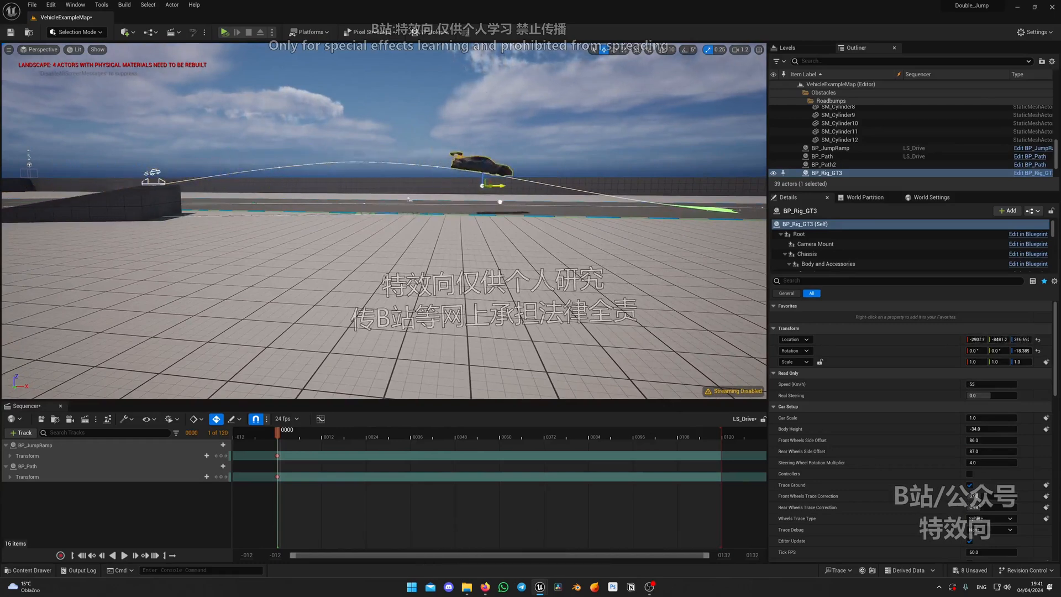
left_click_drag(648, 186, 739, 193)
Move the BP_Rig_GT3 car from beyond the BP_JumpRamp landing onto the open ground beside the ramp
key("w")
right_click_drag(739, 193, 484, 262)
scroll(739, 193, "up", 3)
key("w")
left_click(445, 238)
right_click_drag(382, 238, 335, 218)
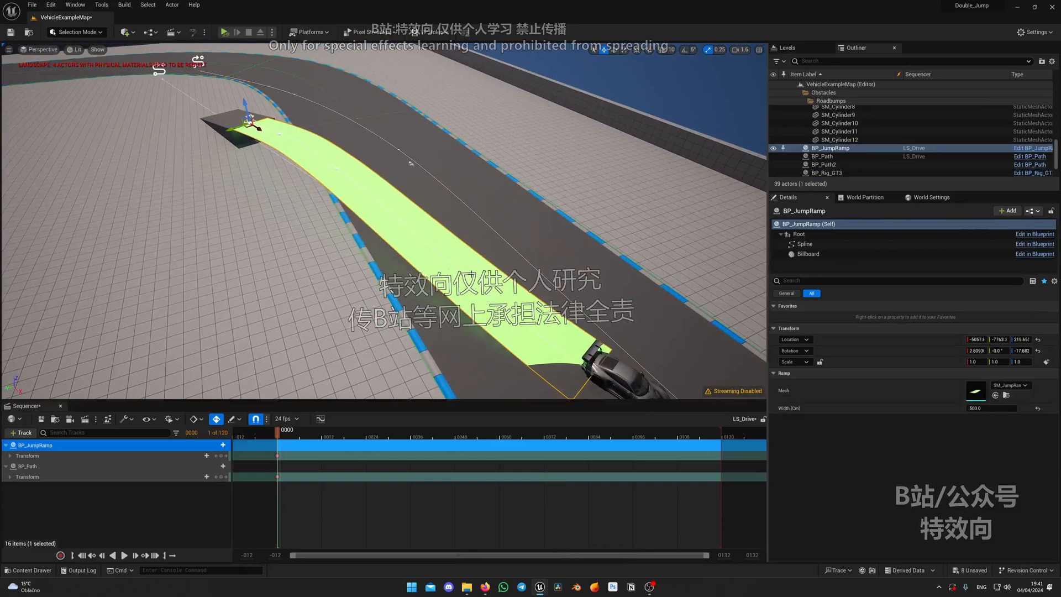
left_click(625, 374)
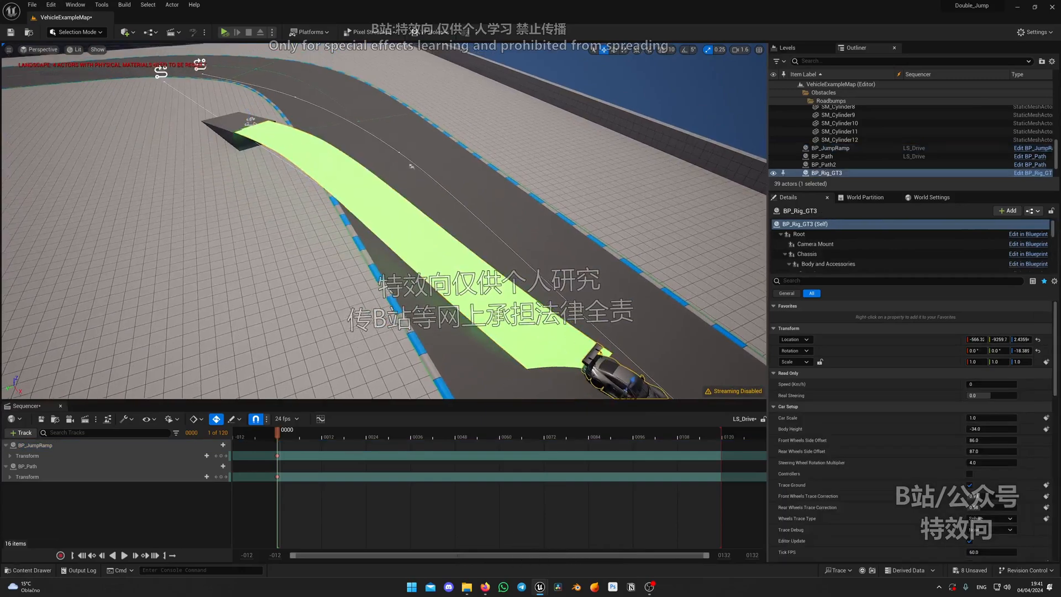
key("d")
right_click_drag(625, 374, 553, 381)
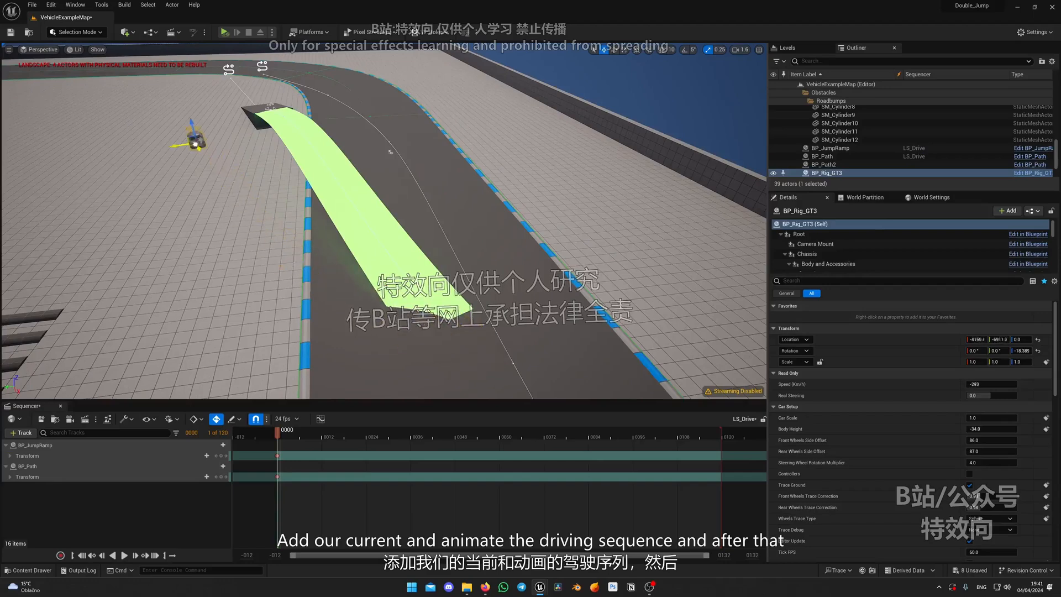
Move the BP_Rig_GT3 car farther away from the jump ramp on the open ground and set its Auto Pitch to 0
left_click_drag(195, 145, 191, 143)
right_click_drag(191, 143, 138, 111)
key("w")
left_click(825, 283)
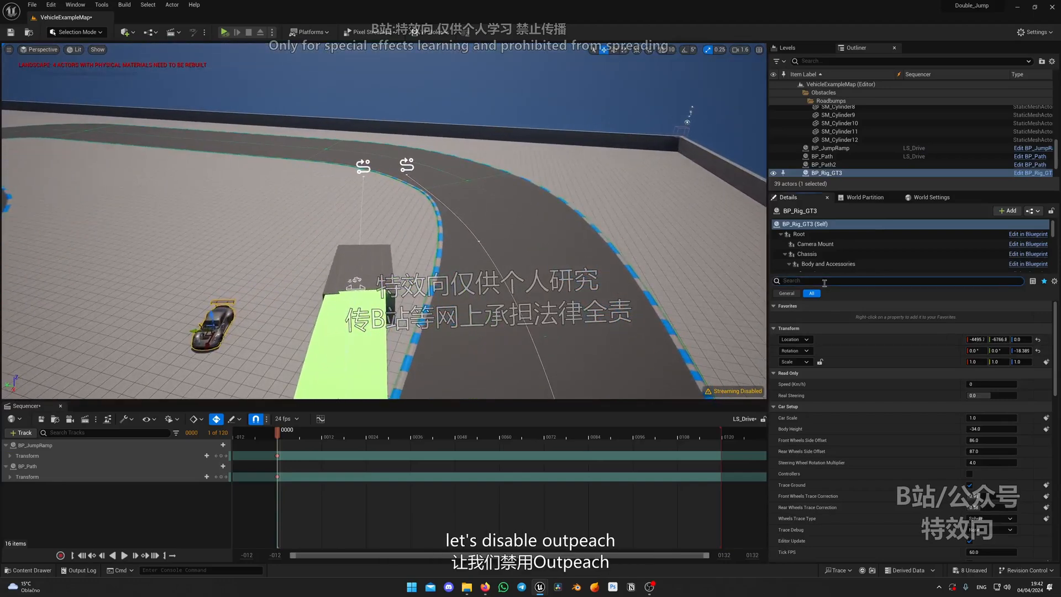
type("auto")
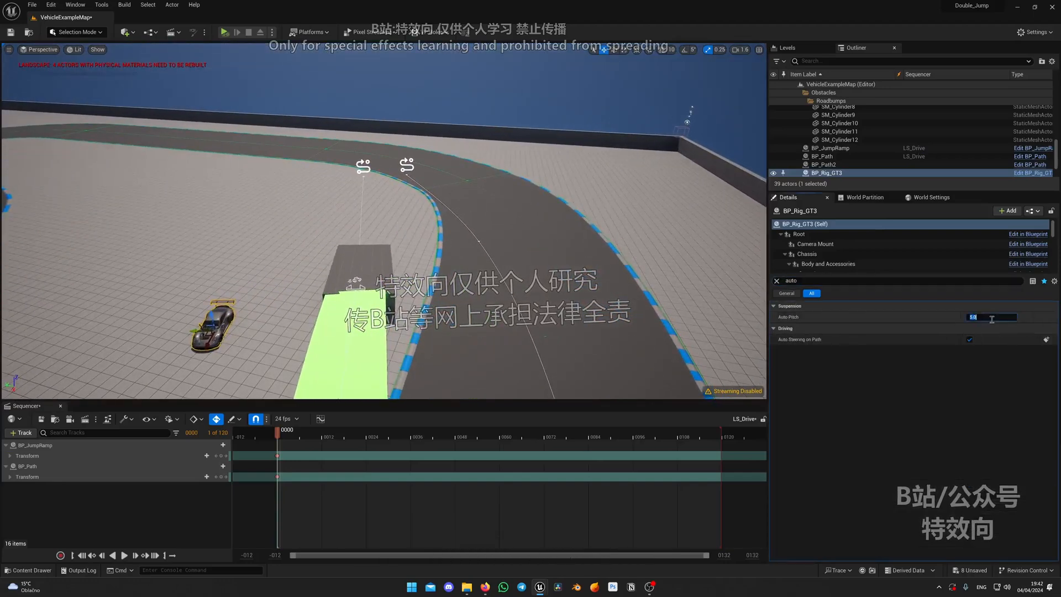
type("0")
key("Return")
Place a BP_Rig_911 car from the CarRig Blueprints folder on the track before the jump ramp and set its Auto Pitch to 0
key("w")
right_click_drag(584, 313, 558, 313)
key("ctrl+space")
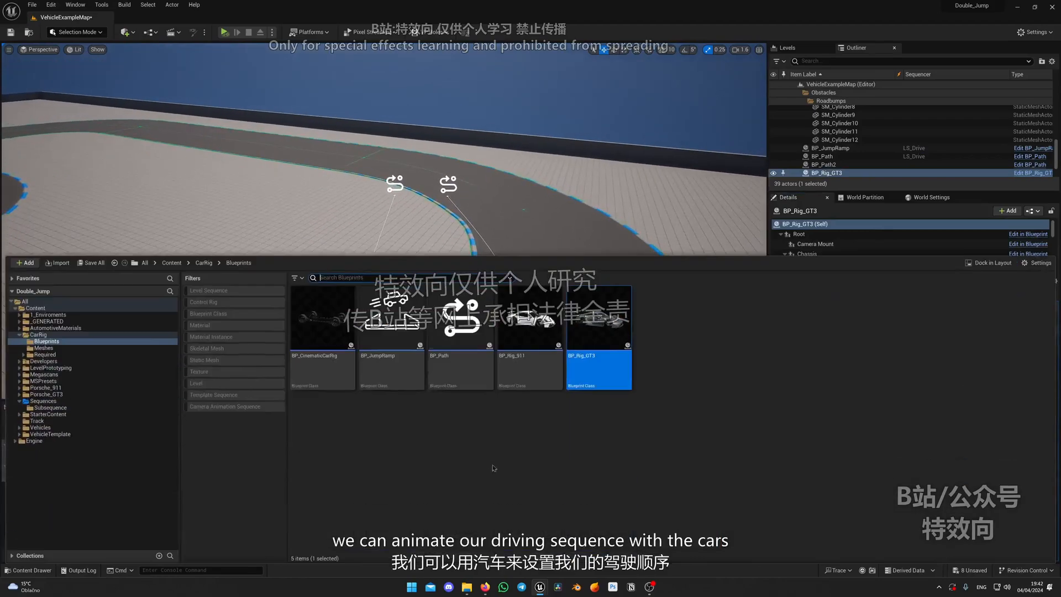
left_click_drag(529, 345, 527, 229)
key("f")
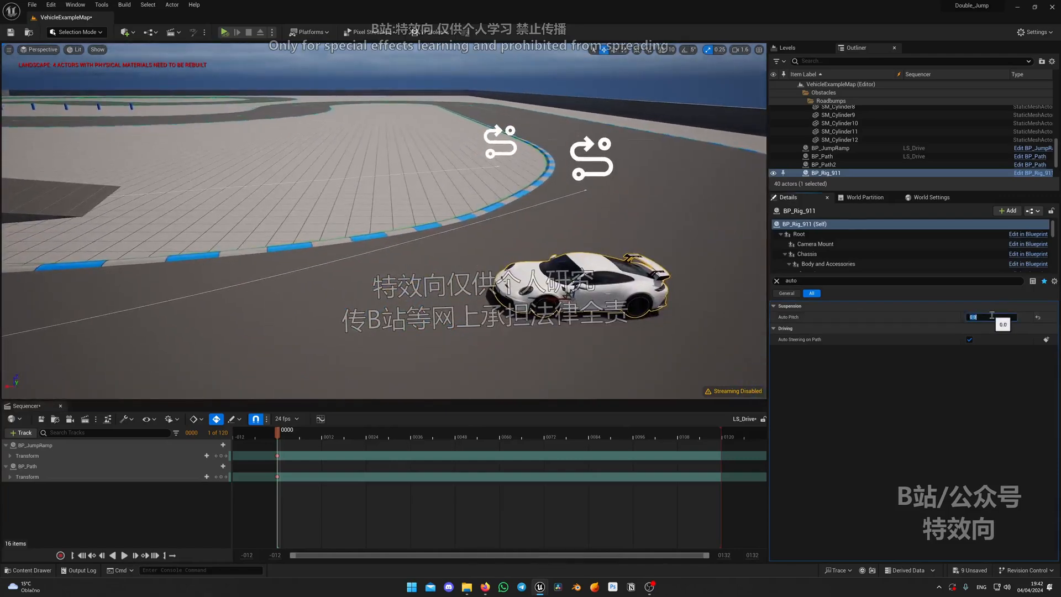
key("d")
right_click_drag(552, 298, 370, 315)
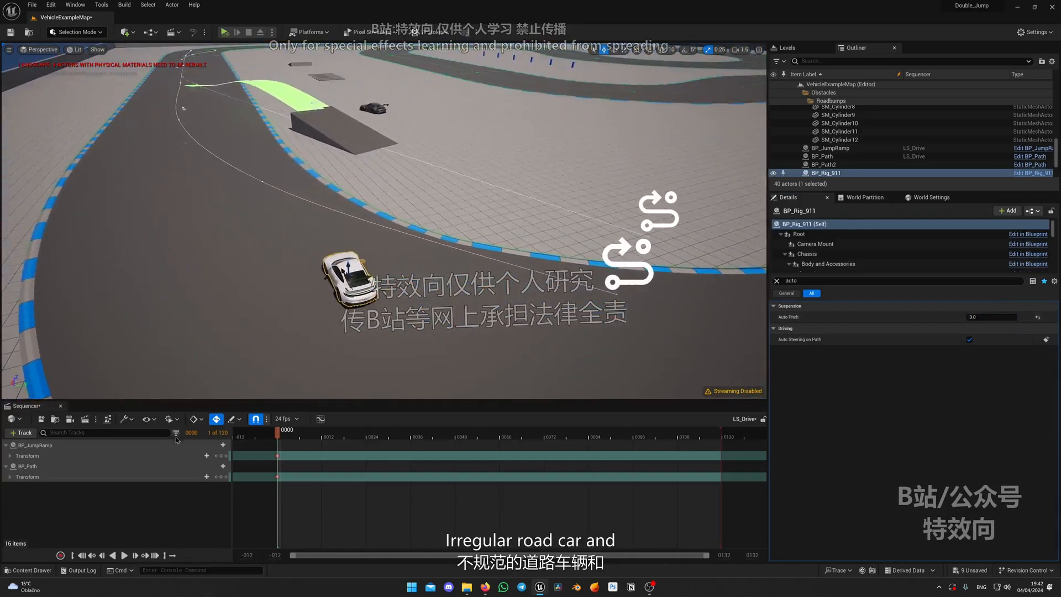
Add the second path, BP_Path2, to the LS_Drive sequence beside BP_JumpRamp and BP_Path
left_click(33, 465)
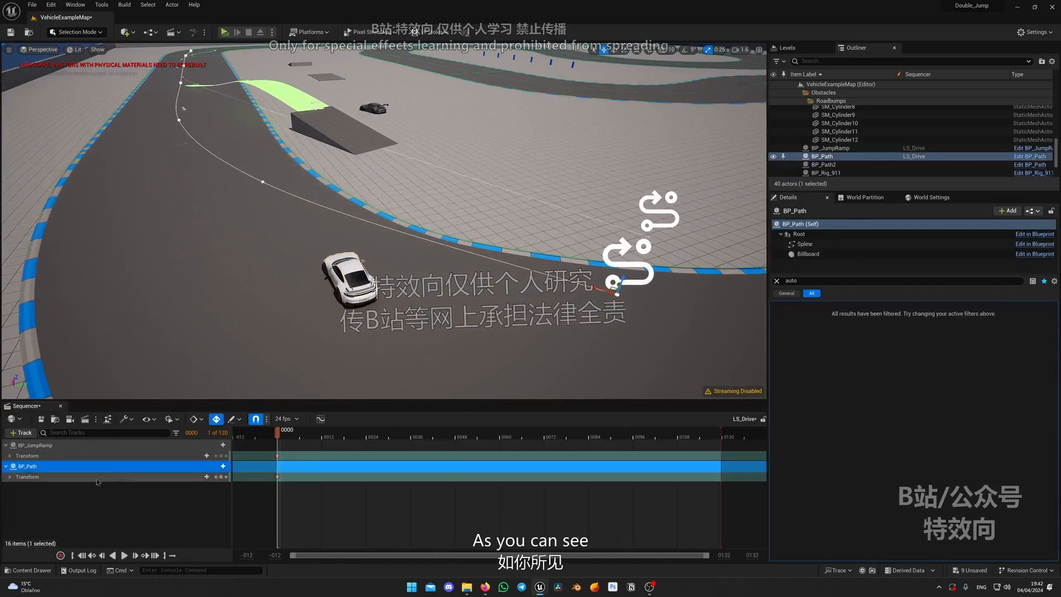
left_click(36, 444)
left_click(54, 465)
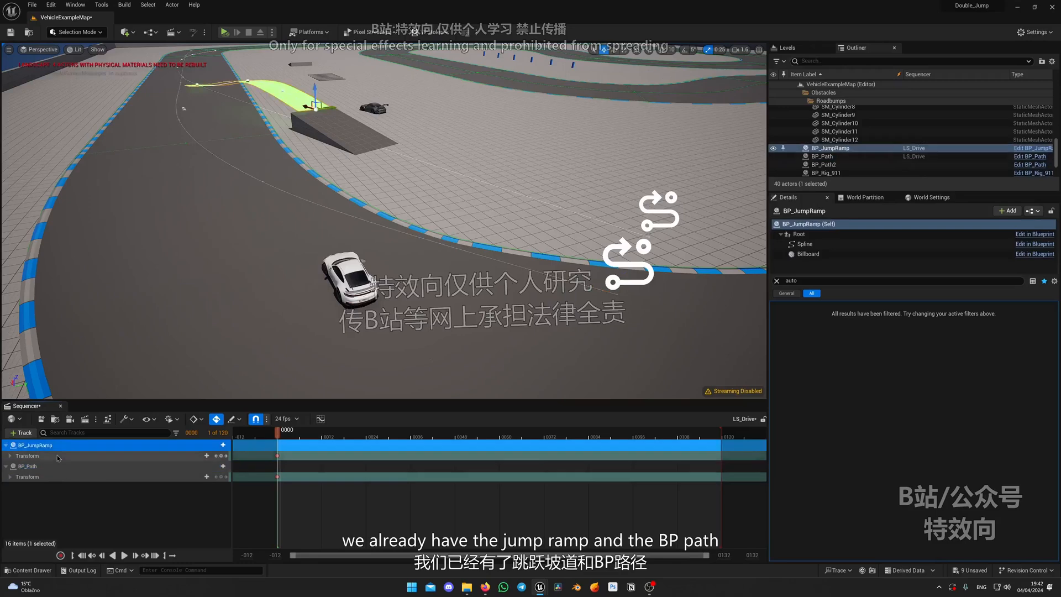
left_click(84, 476)
left_click(85, 467)
key("d")
right_click_drag(598, 232, 573, 223)
left_click(602, 227)
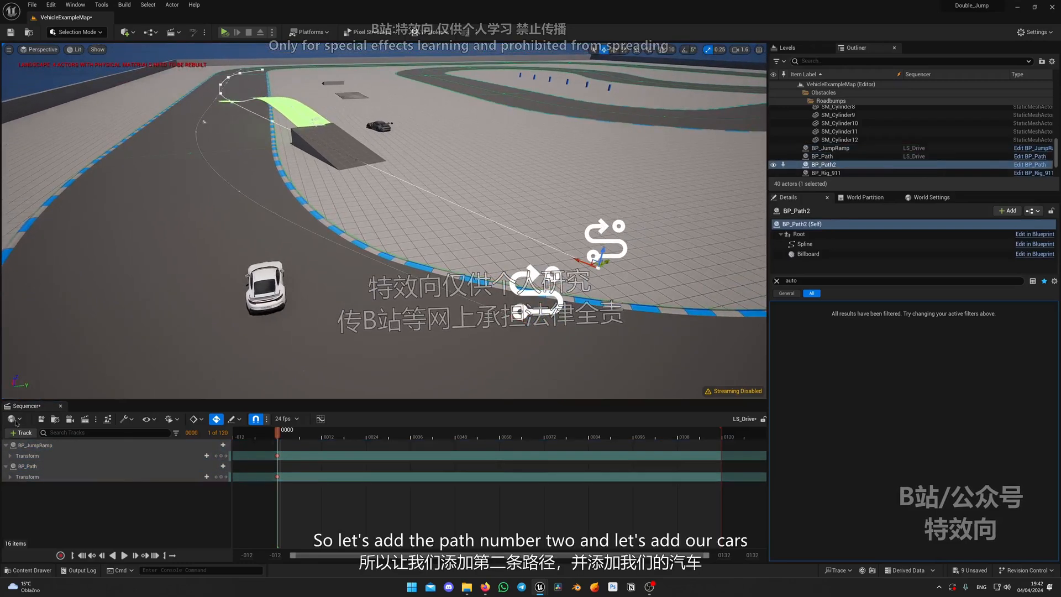
left_click(21, 432)
mouse_move(34, 297)
left_click(177, 292)
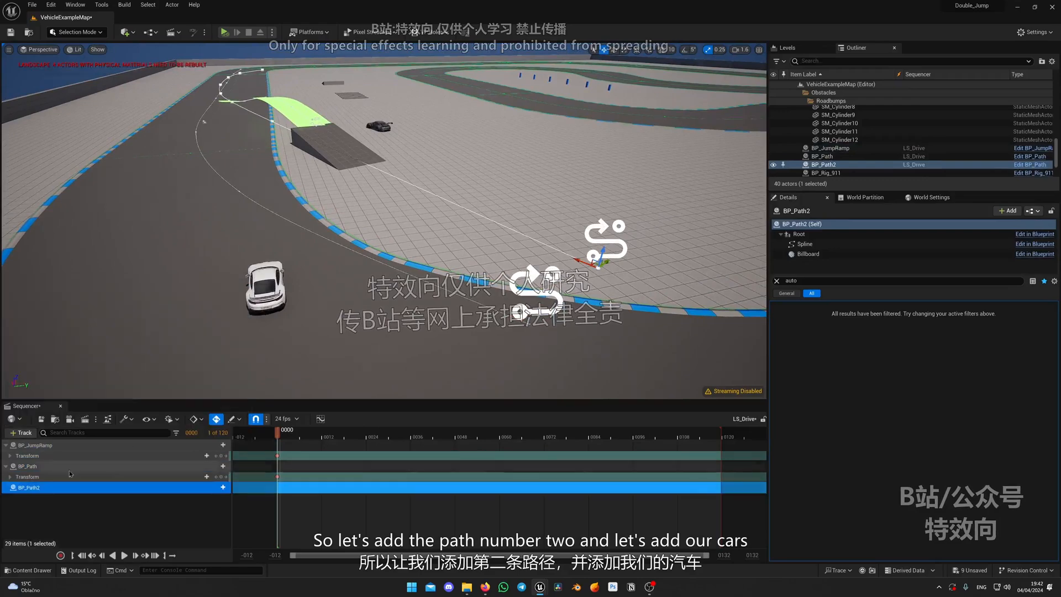
Add the BP_Rig_911 and BP_Rig_GT3 cars to the LS_Drive sequence
left_click(265, 284)
left_click(15, 434)
mouse_move(49, 286)
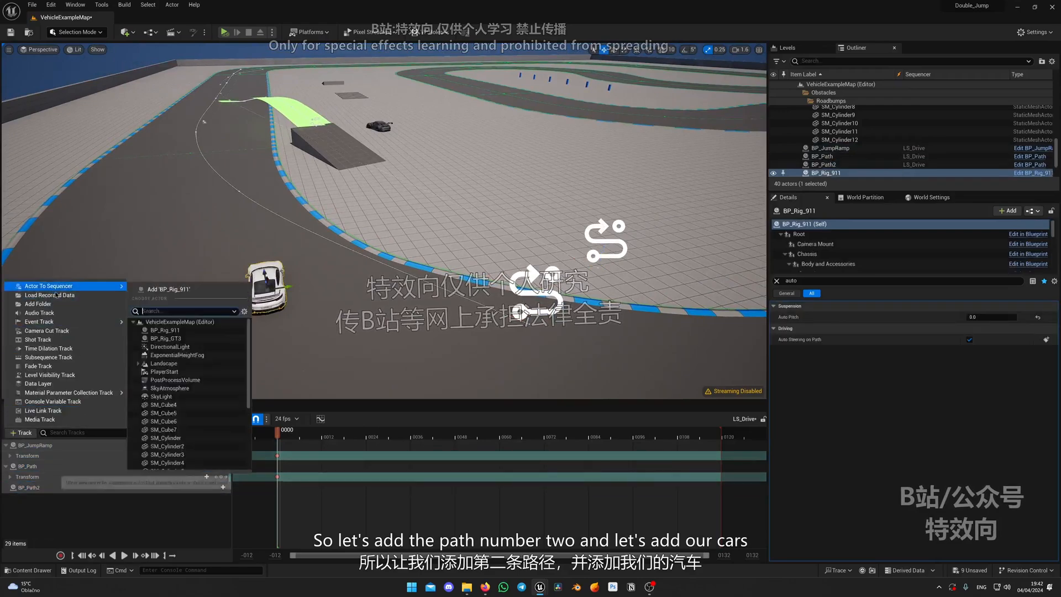
left_click(177, 291)
left_click(379, 126)
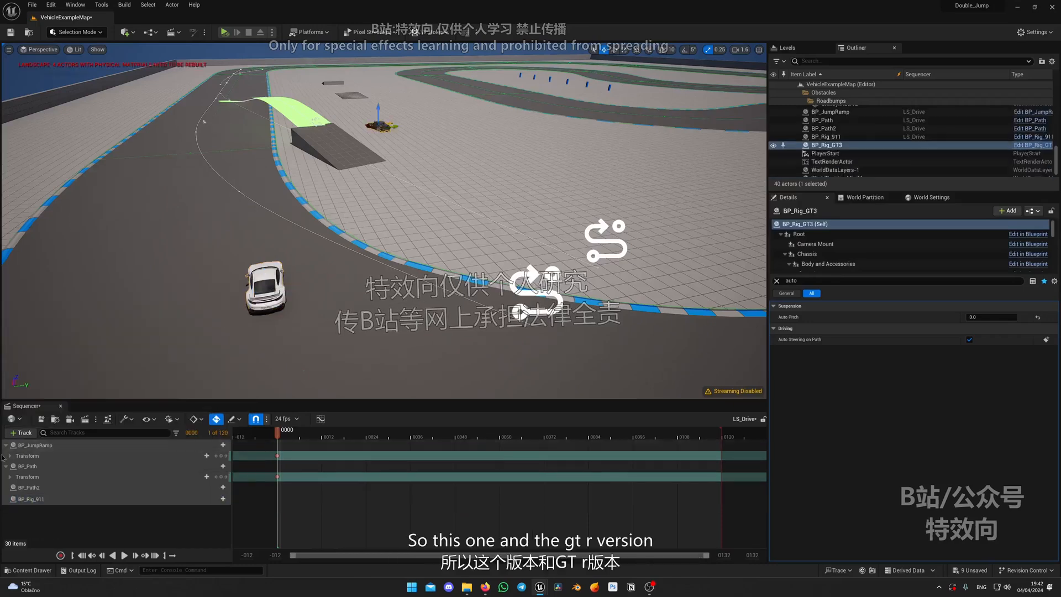
left_click(21, 432)
mouse_move(44, 286)
left_click(177, 291)
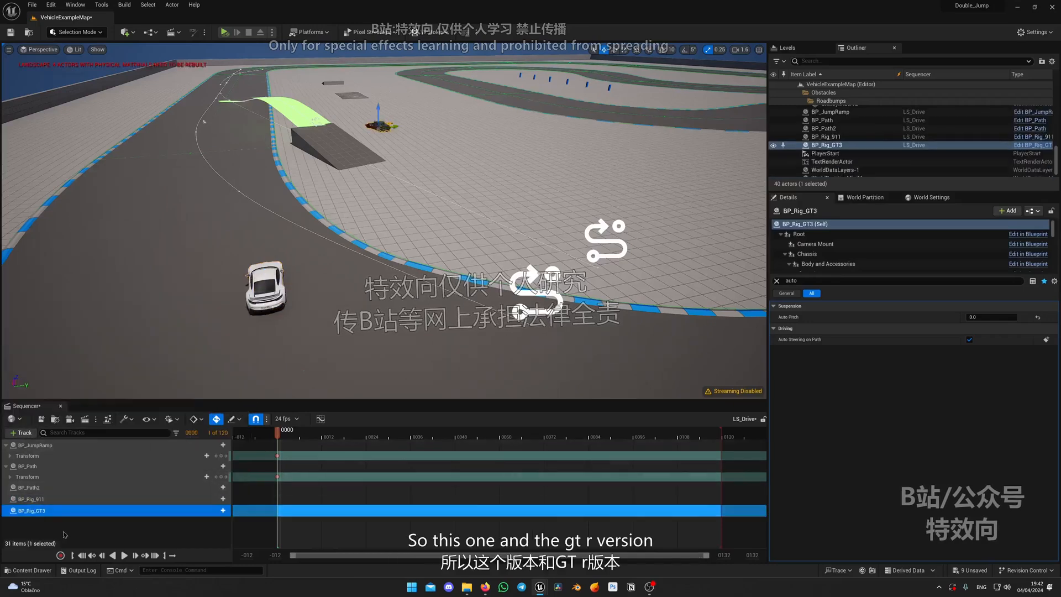
Give BP_Rig_911 a Path track in the sequence and bind it to BP_Path
left_click(148, 529)
mouse_move(276, 262)
right_mouse_down()
mouse_move(265, 254)
mouse_move(298, 237)
mouse_move(277, 262)
right_mouse_up()
left_click(97, 501)
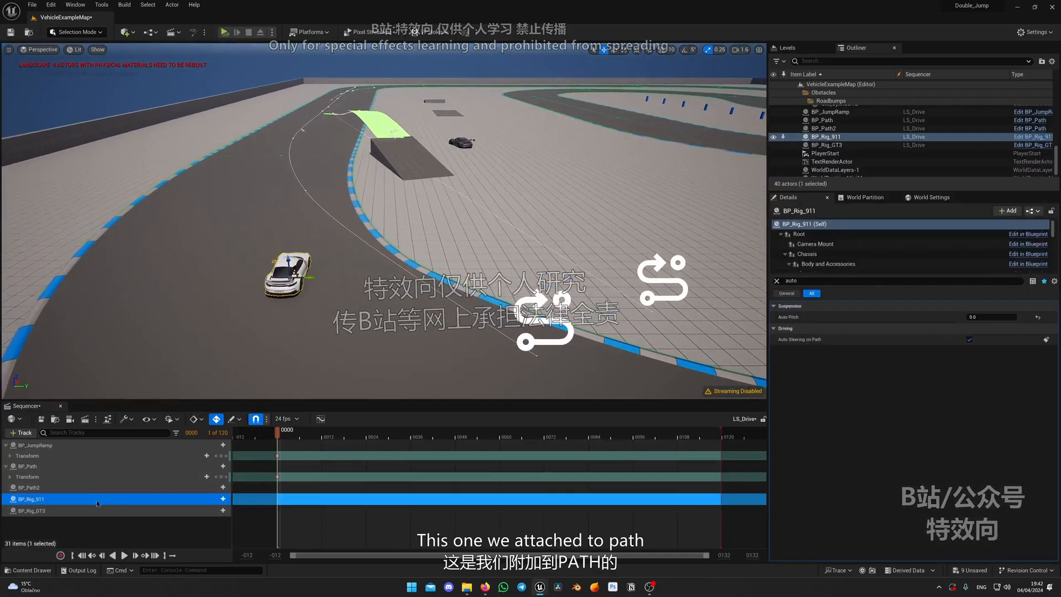
left_click(223, 499)
type("path")
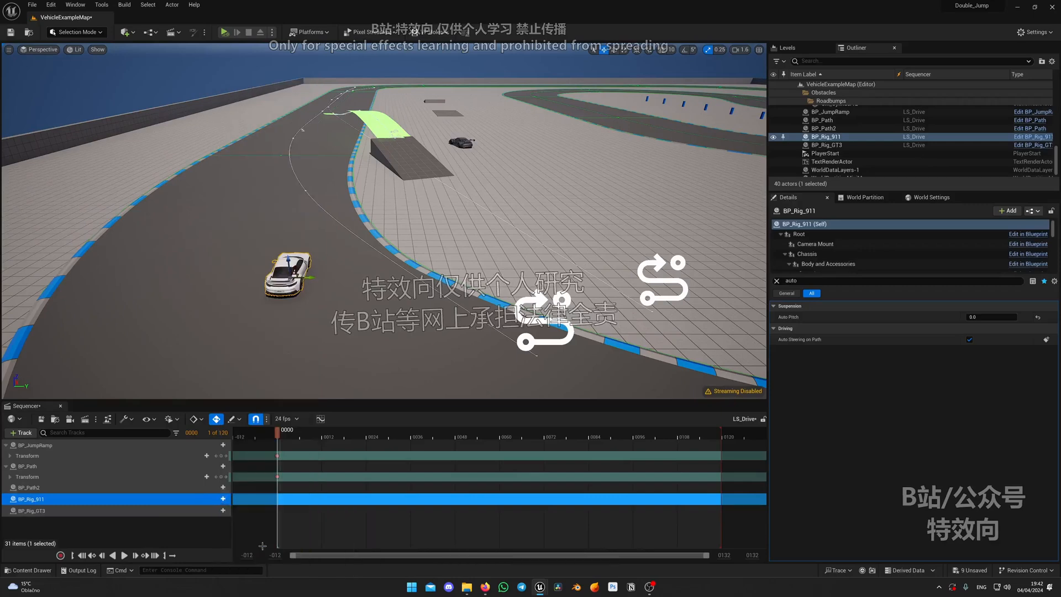
left_click(235, 547)
left_click(195, 530)
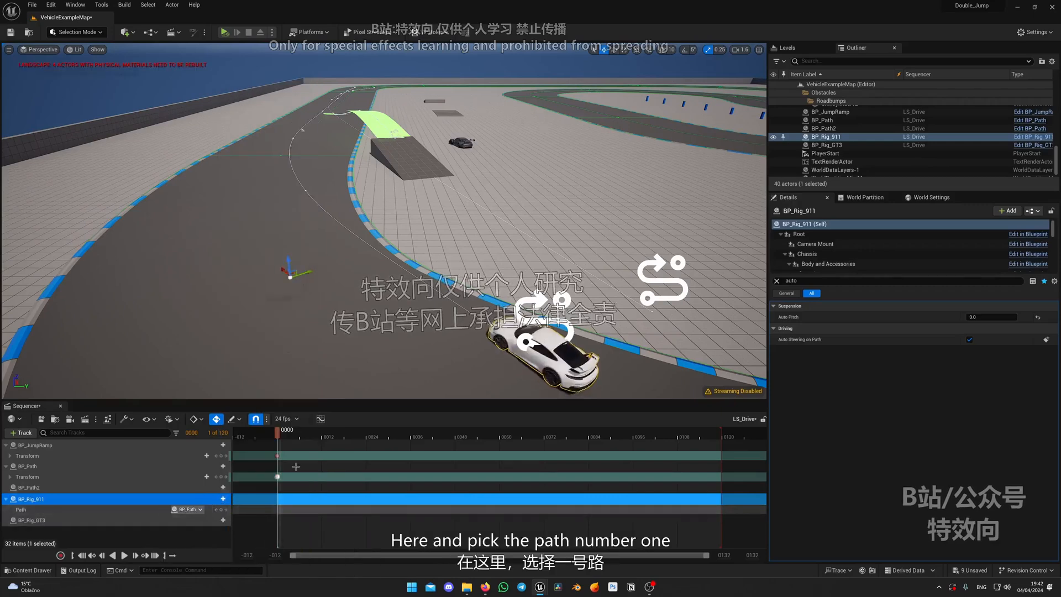
Give BP_Rig_GT3 a Path track in the sequence and bind it to BP_Path2
left_click(66, 520)
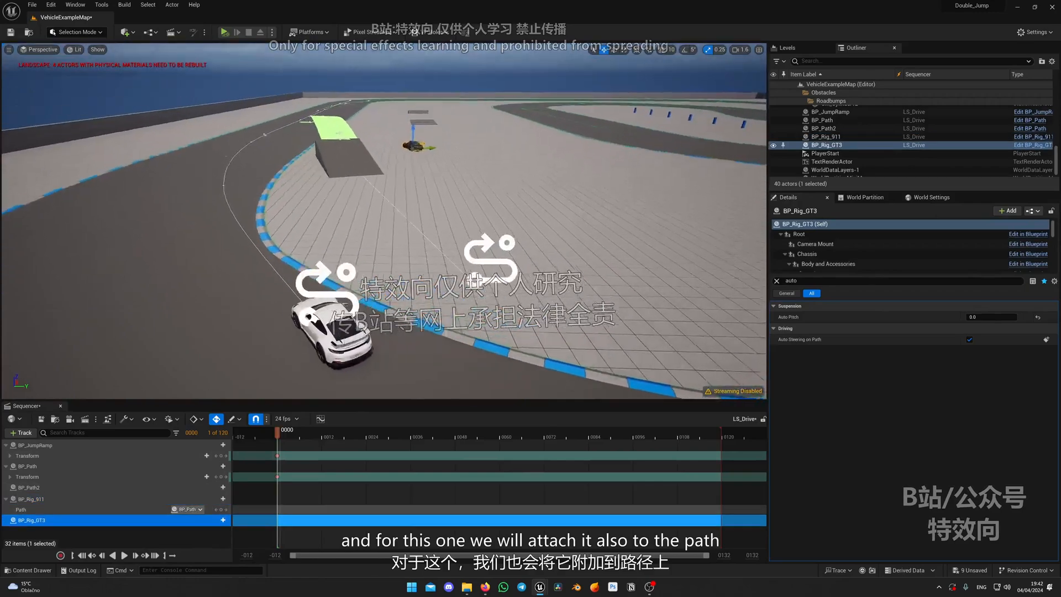
left_click(222, 520)
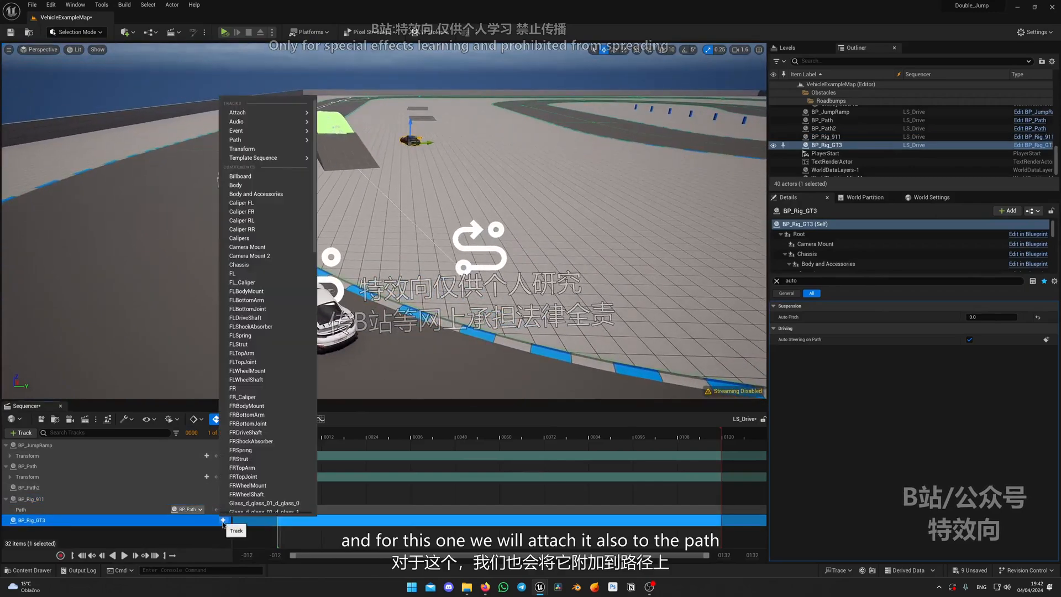
type("path")
left_click(275, 491)
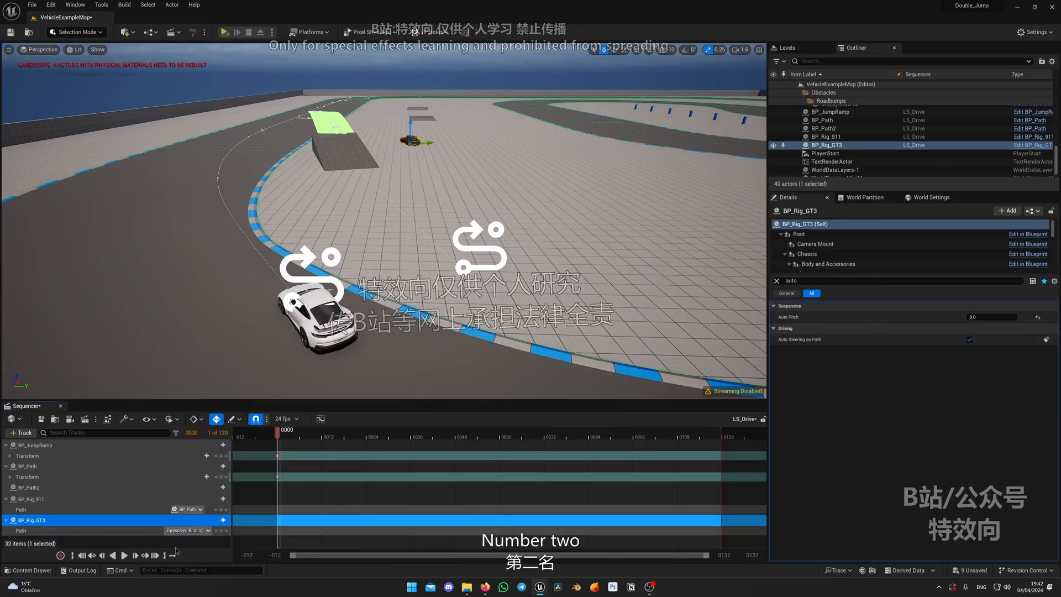
left_click(189, 532)
Examine both cars at the start of their paths and the course of the paths past BP_JumpRamp
right_click_drag(363, 383, 357, 354)
key("w")
key("s")
key("d")
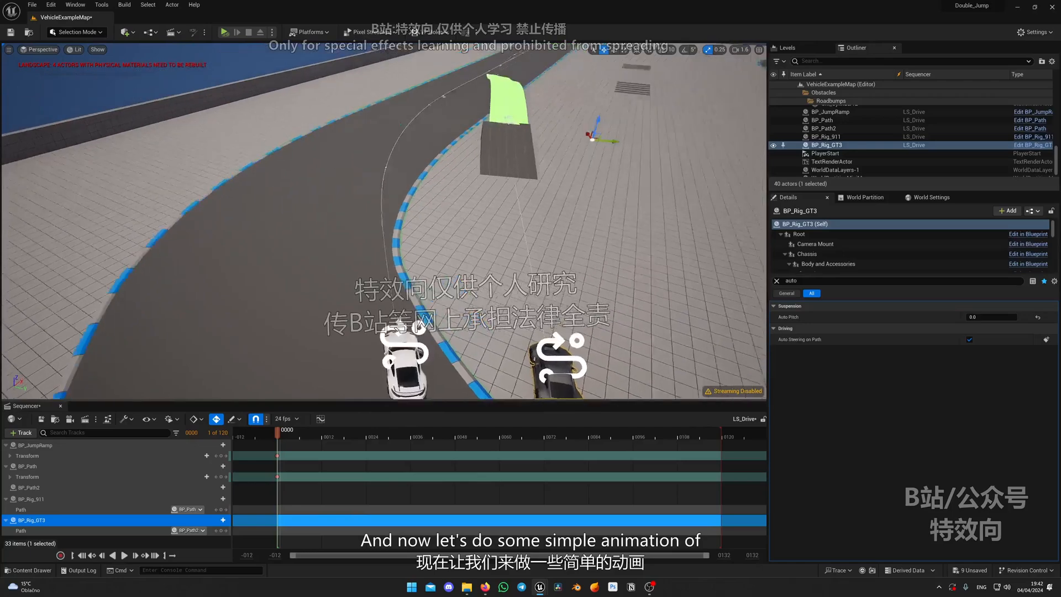
key("a")
right_click_drag(246, 317, 302, 237)
key("q")
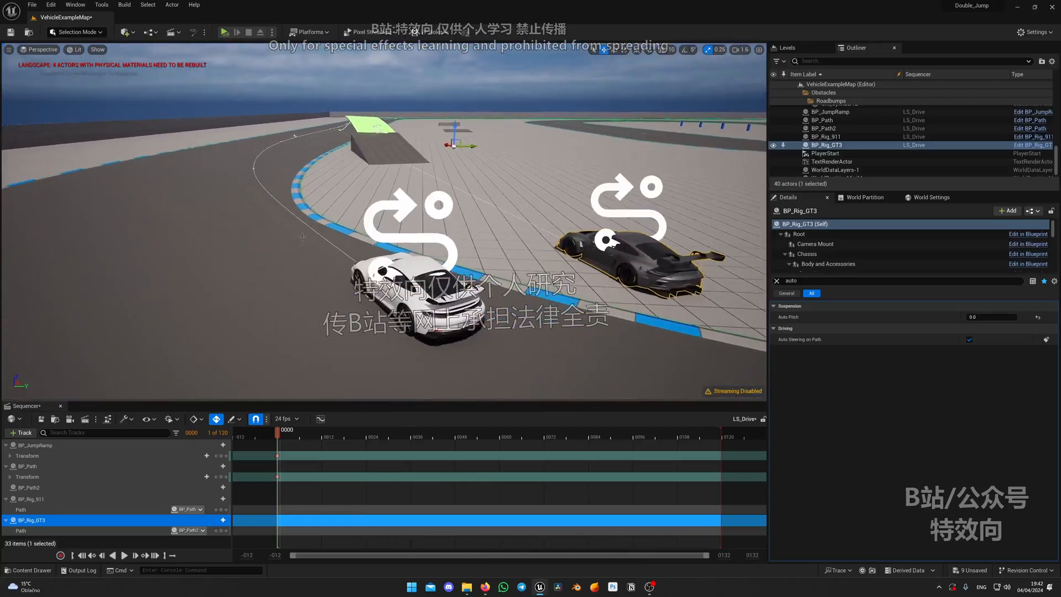
left_click(416, 303)
key("e")
right_click_drag(416, 302, 413, 297)
key("s")
key("w")
right_click_drag(474, 331, 629, 338)
key("s")
key("w")
key("s")
right_click_drag(544, 250, 545, 255)
key("e")
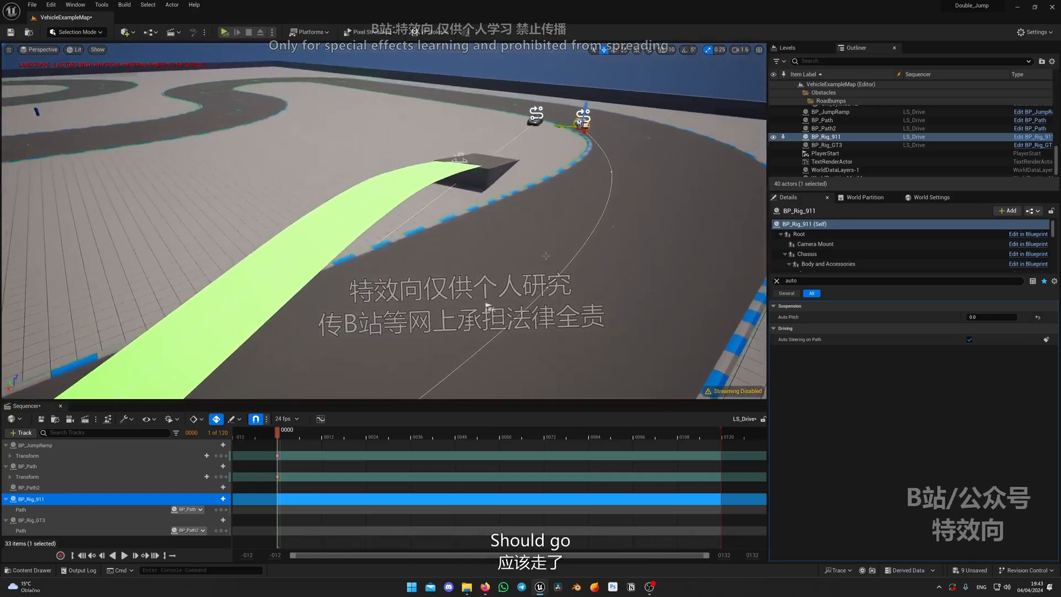
Shift the BP_Path spline point beside SM_Ramp sideways, away from the ramp toward the far side of the track
key("d")
right_click_drag(552, 211, 450, 320)
left_click(577, 231)
key("w")
left_click(443, 280)
left_click(443, 280)
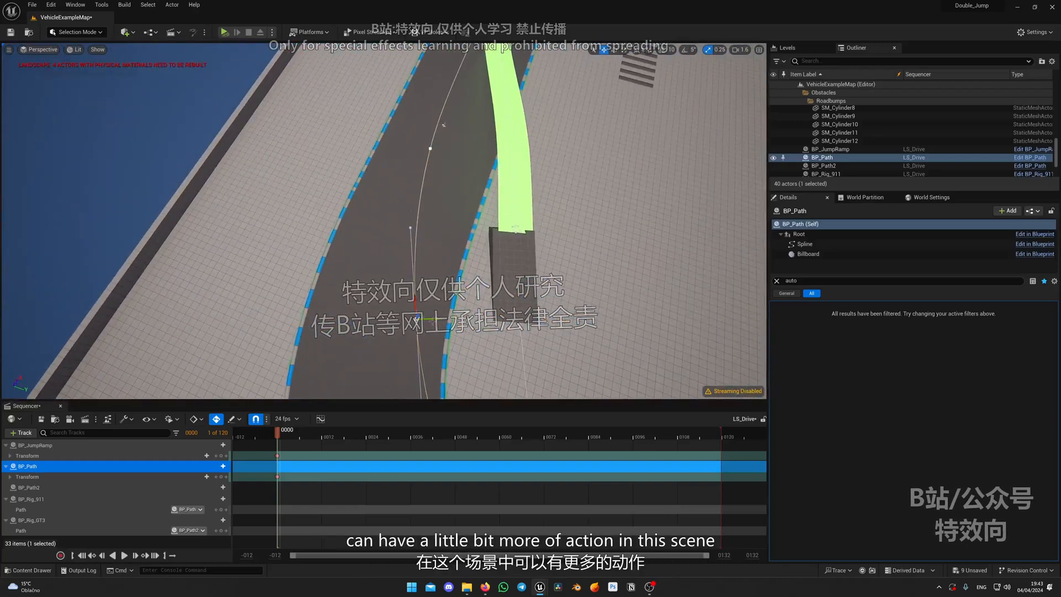
left_click_drag(433, 319, 430, 319)
right_click_drag(430, 318, 413, 320)
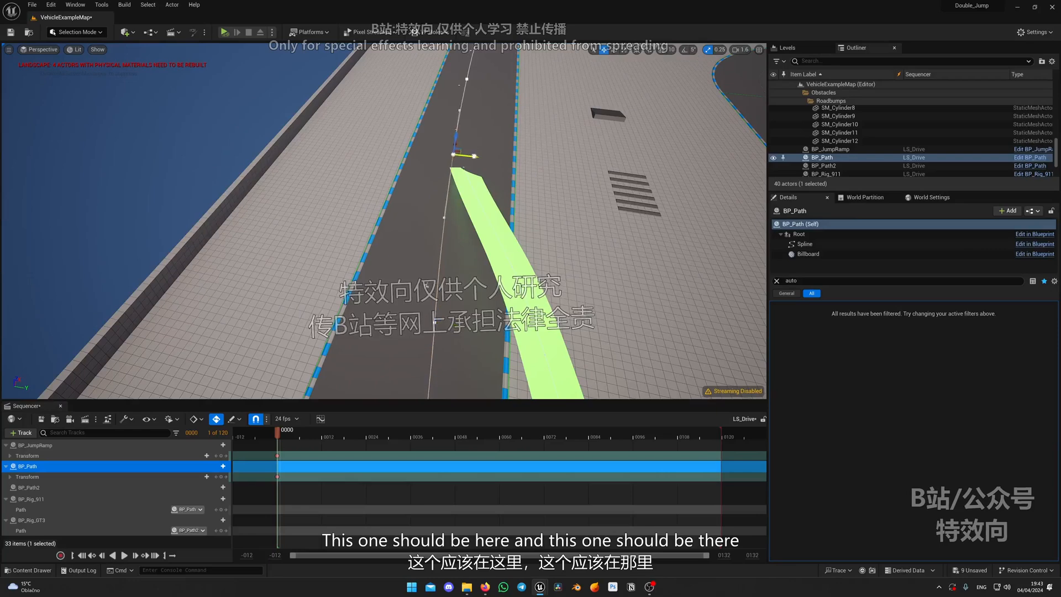
Shift the BP_Path spline points at and just before the landing end of BP_JumpRamp sideways so the path crosses under the jump
left_click_drag(470, 156, 475, 156)
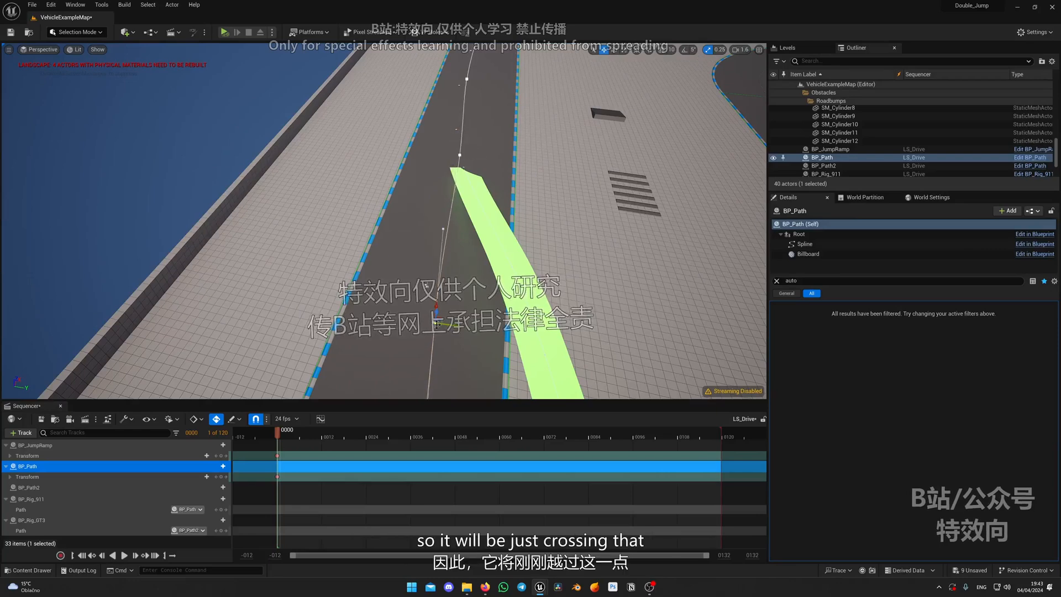
left_click_drag(454, 324, 463, 325)
right_click_drag(463, 325, 636, 362)
Reposition the BP_Path spline point on the bend before SM_Ramp and check the path's curve up to beyond the landing
key("w")
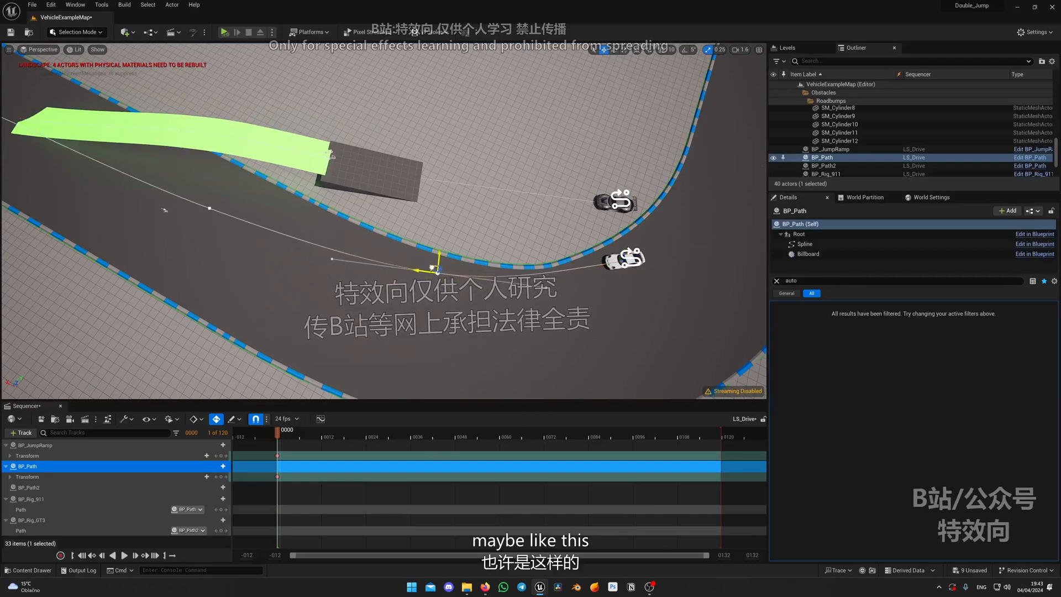
right_click_drag(433, 269, 368, 233)
key("w")
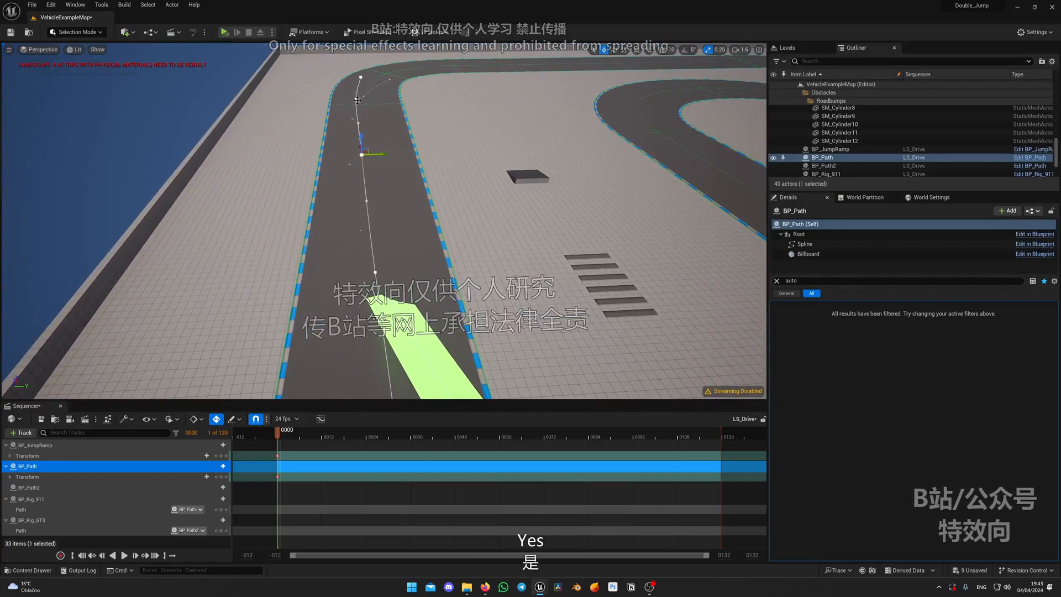
key("w")
right_click_drag(404, 162, 301, 132)
key("d")
key("w")
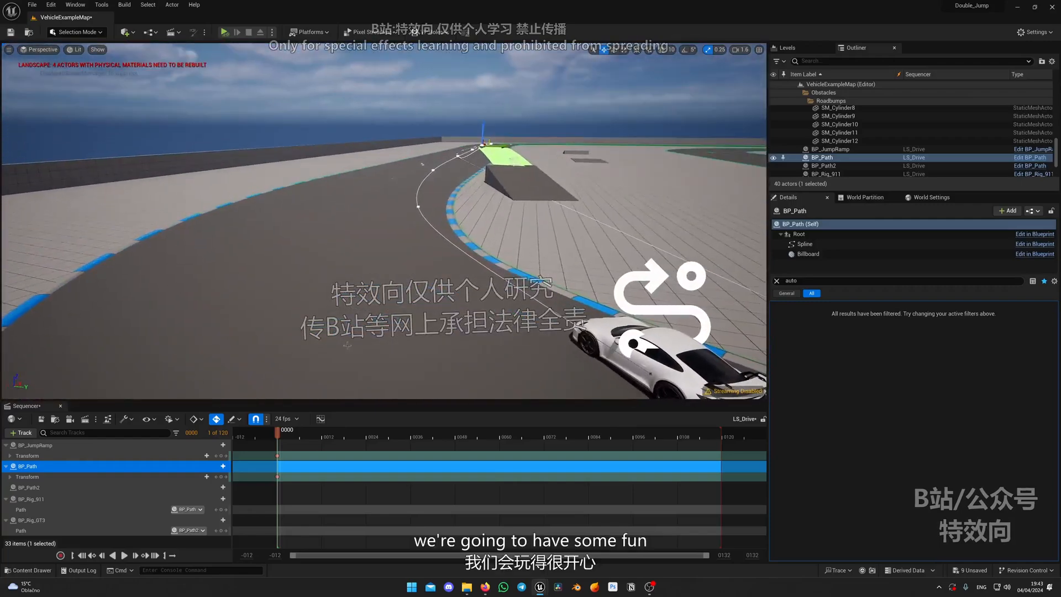
Keyframe Distance Traveled of BP_Rig_911 at frame 0 and make the key linear
left_click(217, 499)
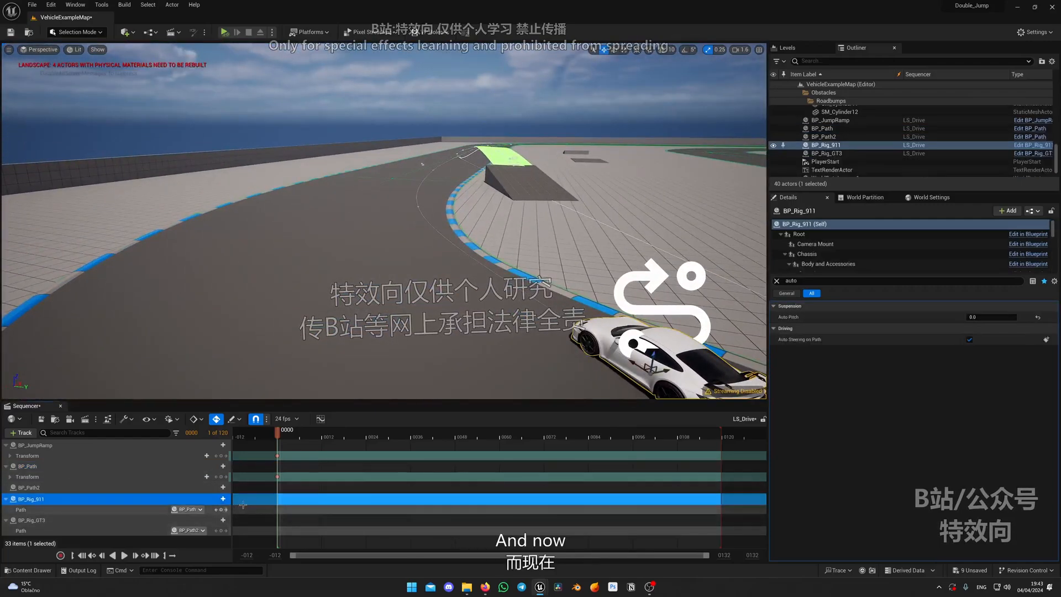
left_click(776, 281)
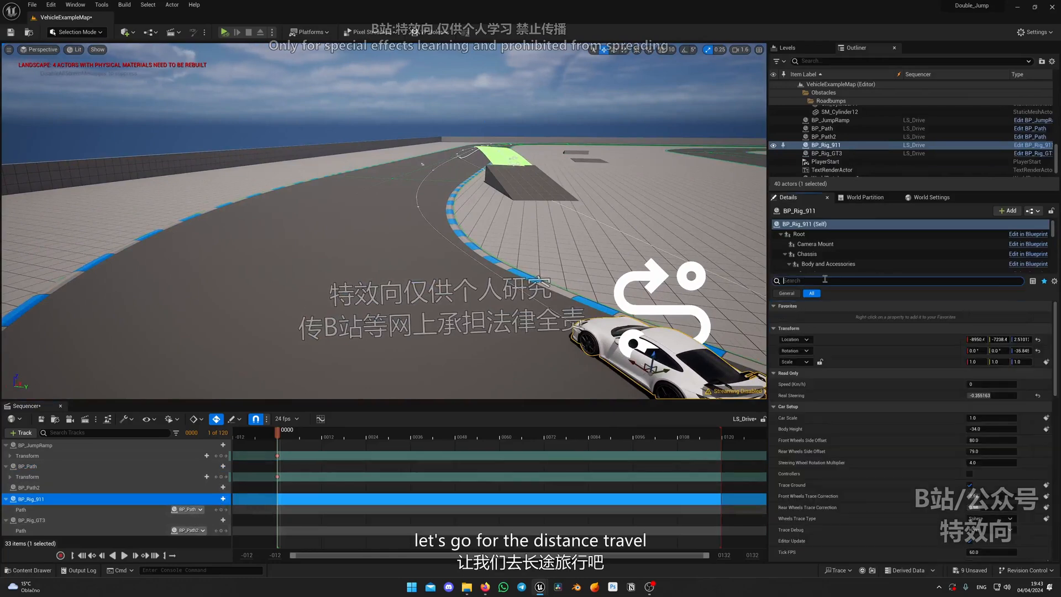
type("dis")
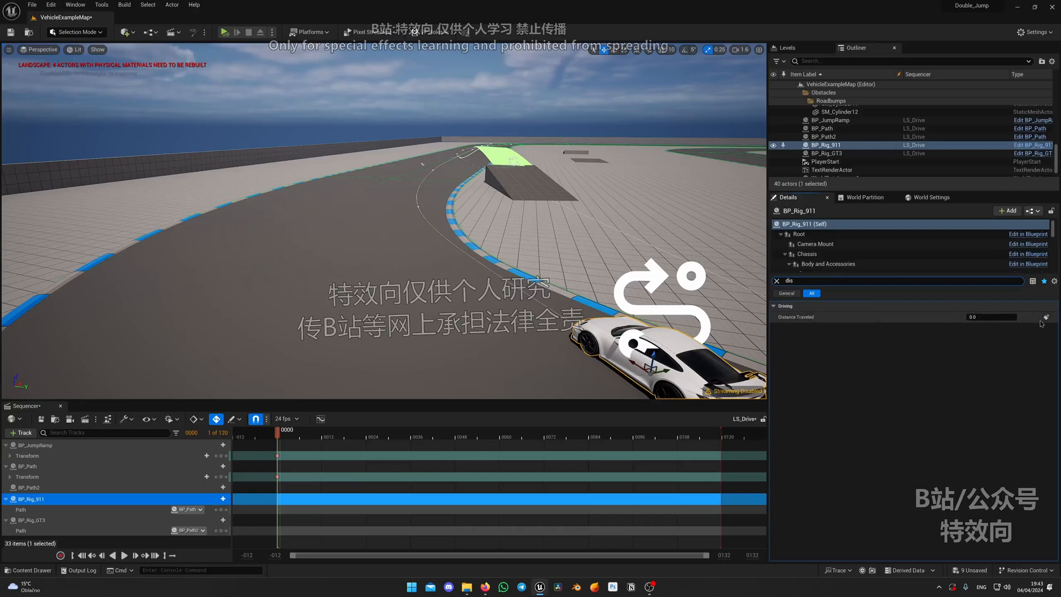
left_click(1045, 317)
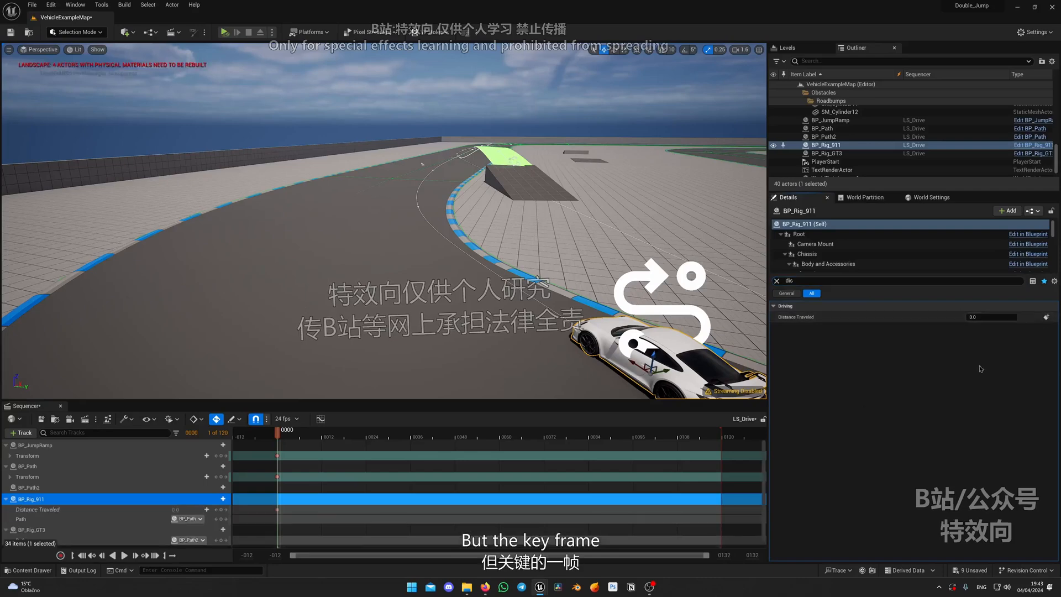
right_click(278, 510)
left_click(314, 441)
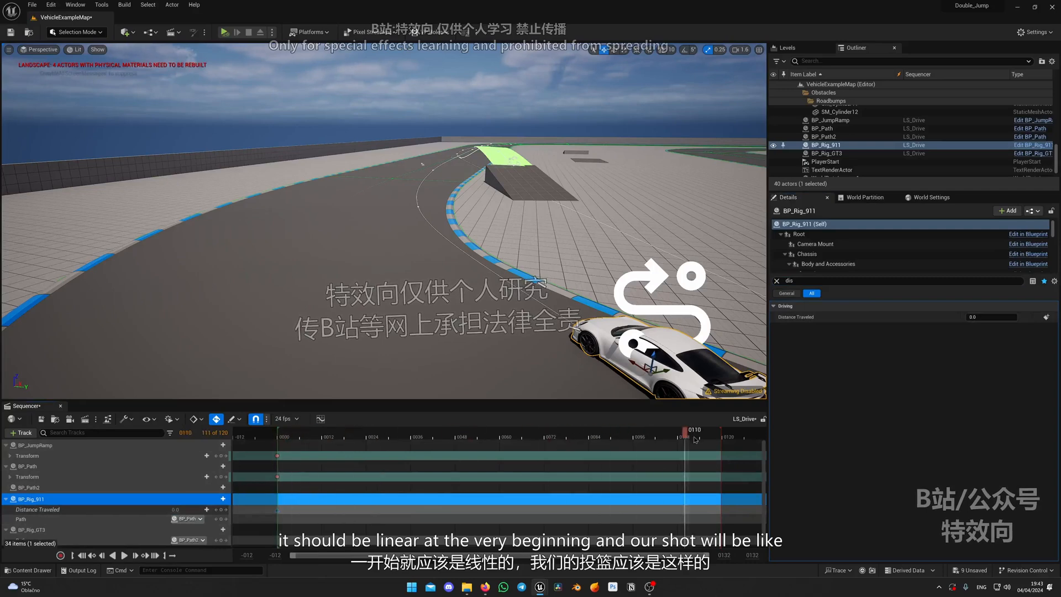
Add a Distance Traveled key for BP_Rig_911 at the last frame of the sequence
left_click_drag(696, 440, 723, 442)
scroll(700, 476, "down", 2, "ctrl")
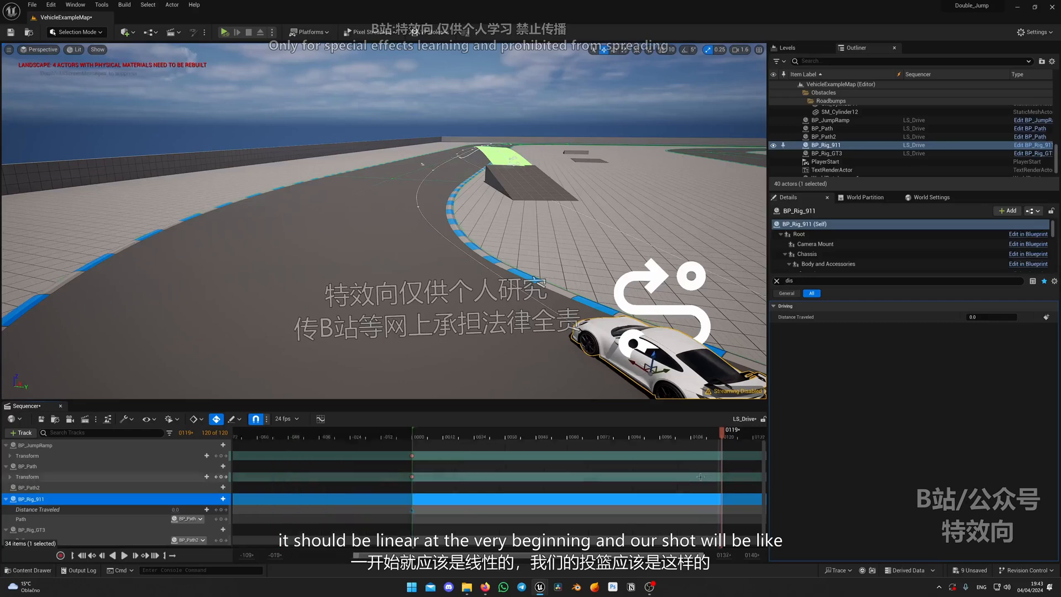
scroll(700, 476, "up", 1, "ctrl")
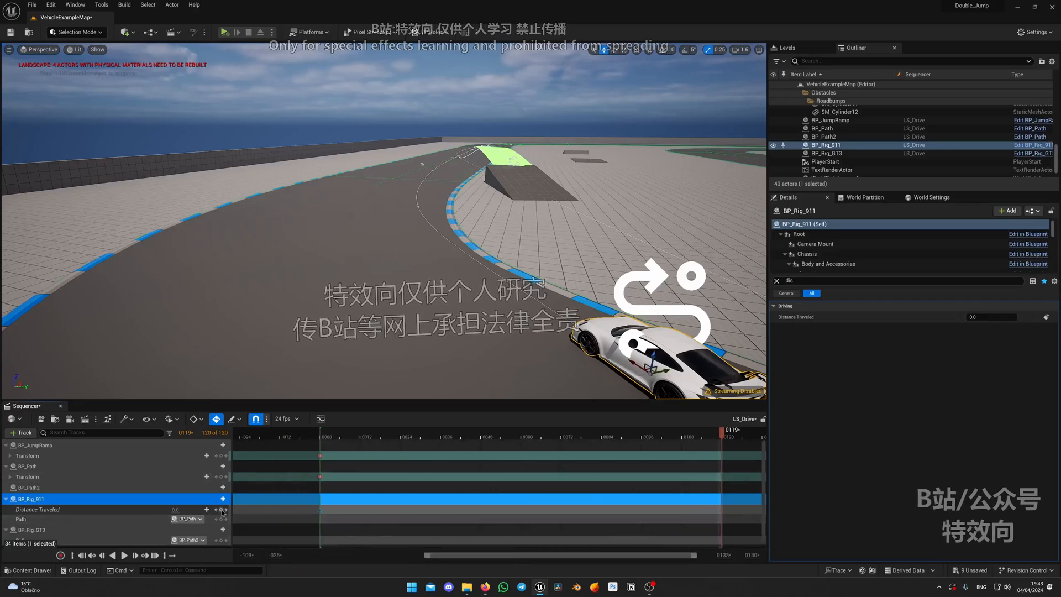
left_click(221, 510)
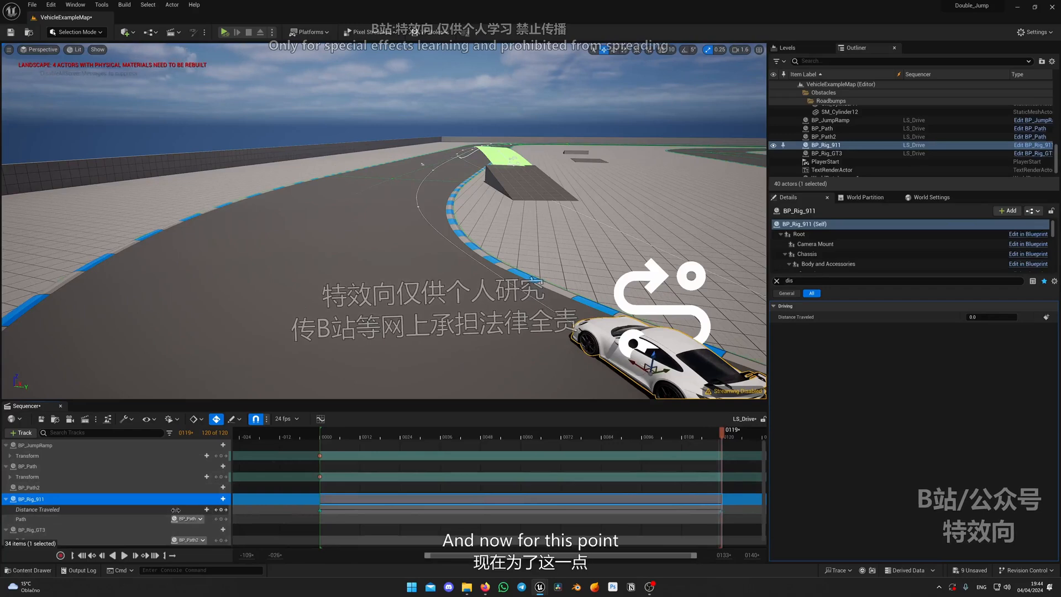
Set BP_Rig_911's Distance Traveled at the last frame to about 15339, checking the car's speed with a playback
left_click_drag(178, 509, 271, 509)
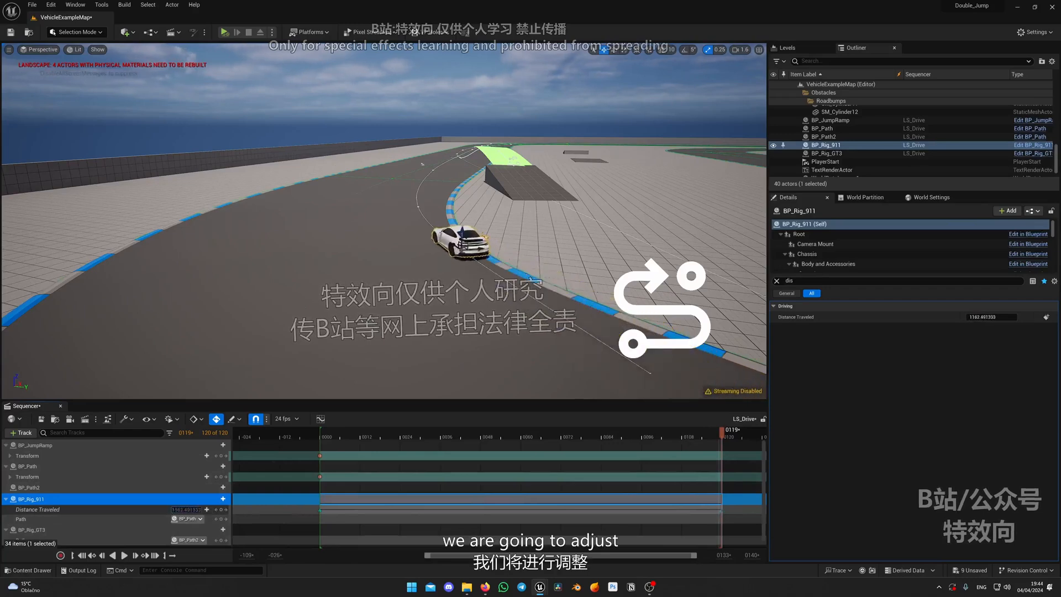
right_click_drag(367, 314, 373, 348)
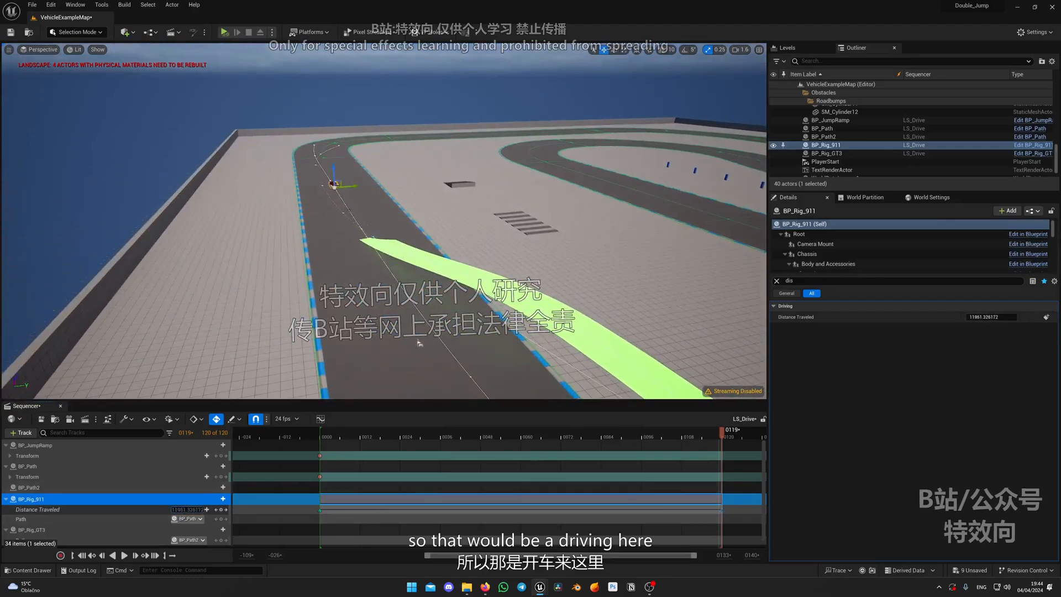
right_click_drag(419, 343, 478, 368)
key("space")
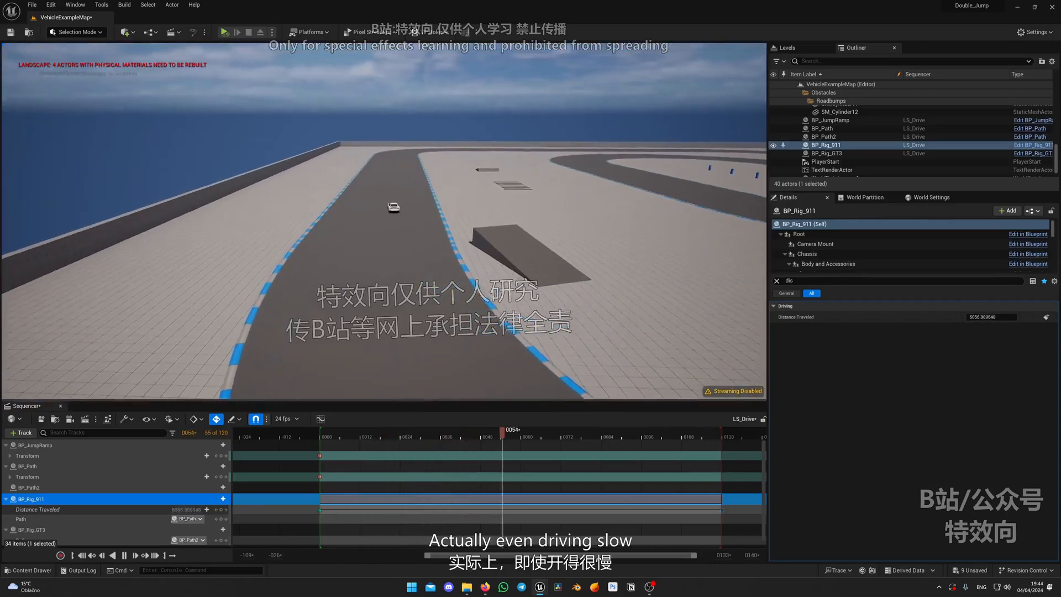
left_click(655, 436)
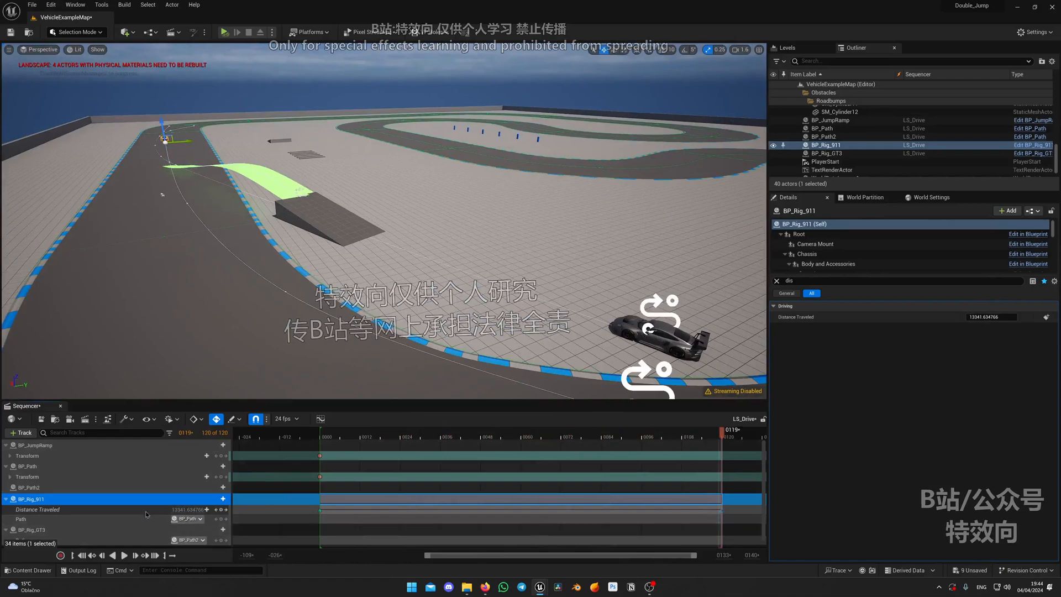
right_click_drag(322, 372, 287, 380)
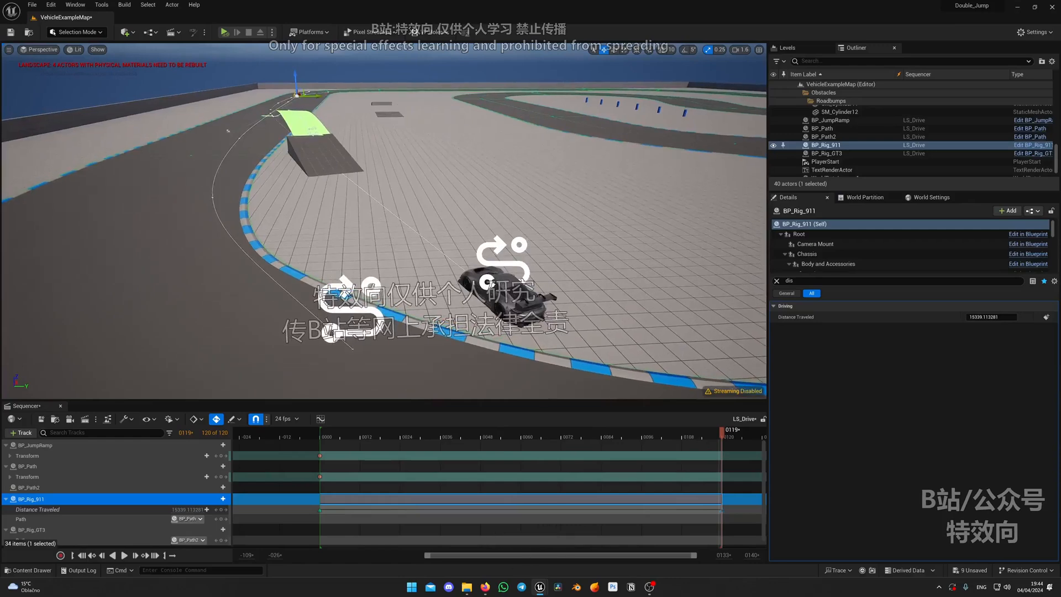
Keyframe BP_Rig_GT3's Distance Traveled at frame 0 and make the key linear
left_click(507, 303)
mouse_move(508, 303)
right_mouse_down()
mouse_move(474, 322)
mouse_move(513, 307)
right_mouse_up()
scroll(580, 493, "down", 3, "ctrl")
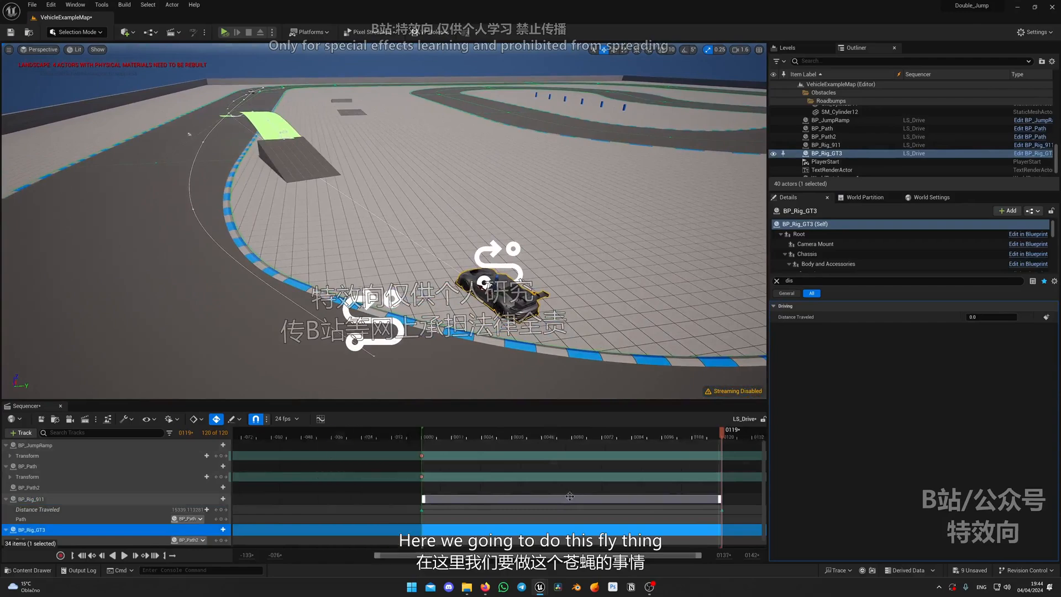
right_click_drag(395, 189, 518, 357)
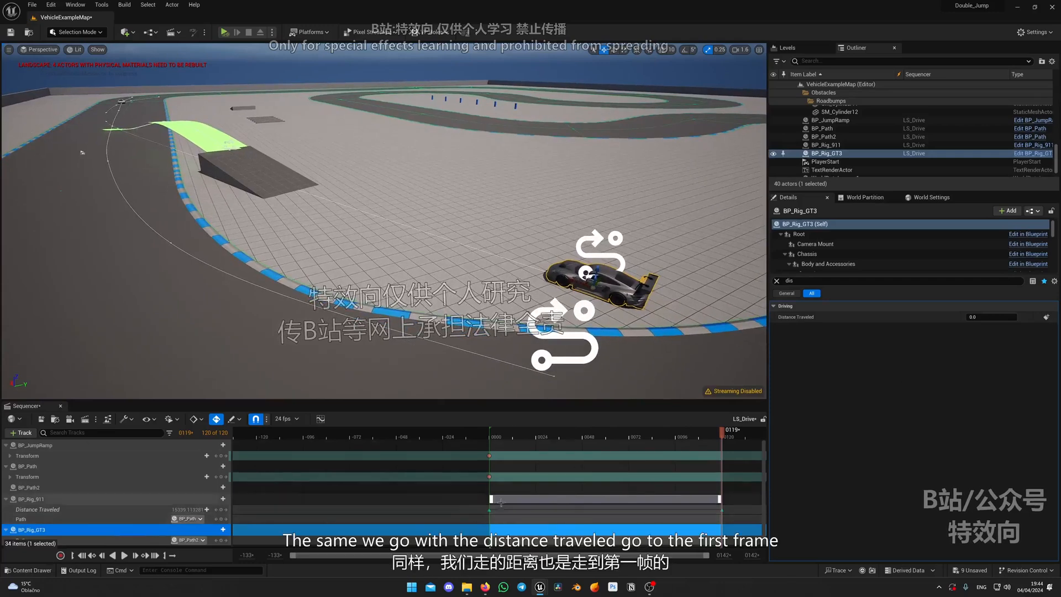
scroll(223, 505, "down", 1)
left_click(216, 501)
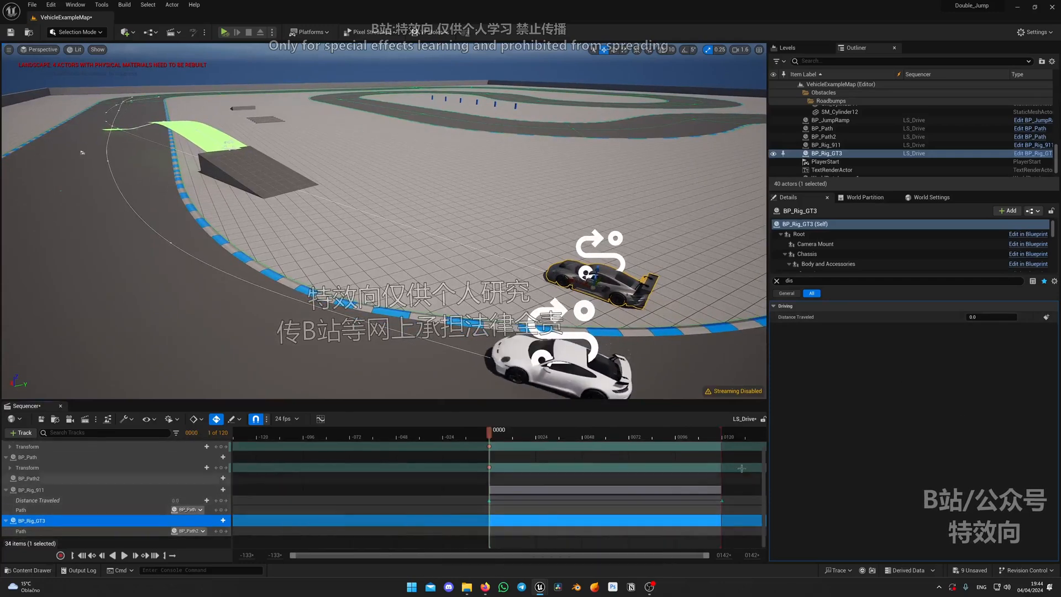
left_click(1046, 317)
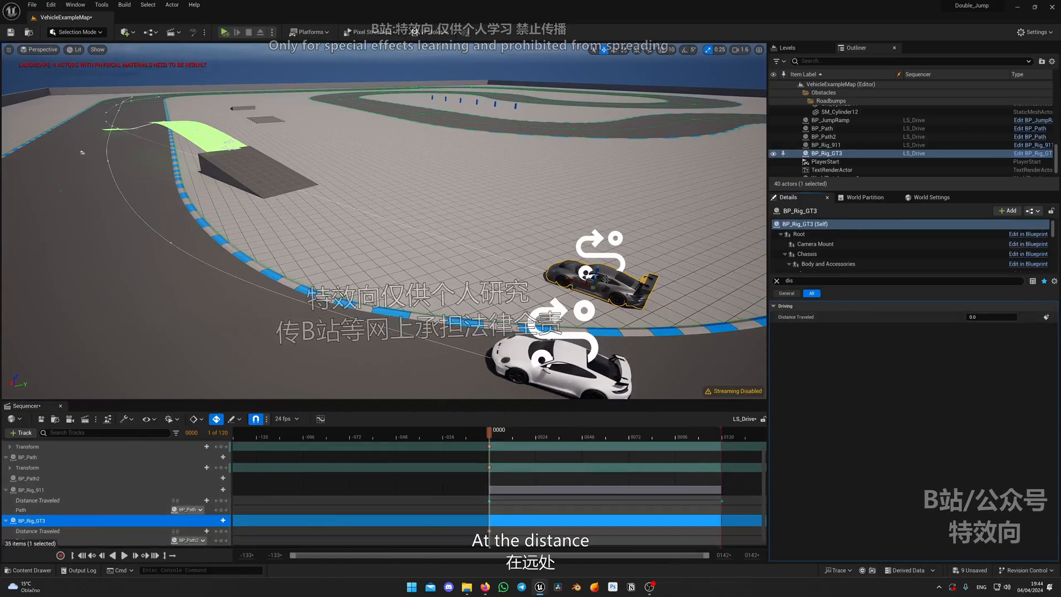
scroll(350, 531, "down", 1)
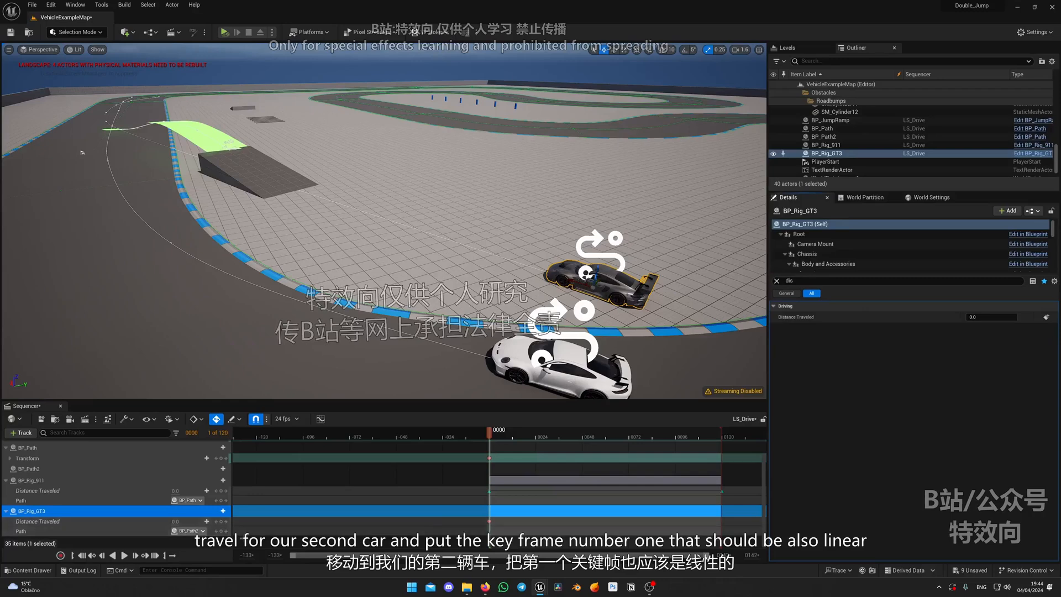
right_click(489, 521)
left_click(531, 460)
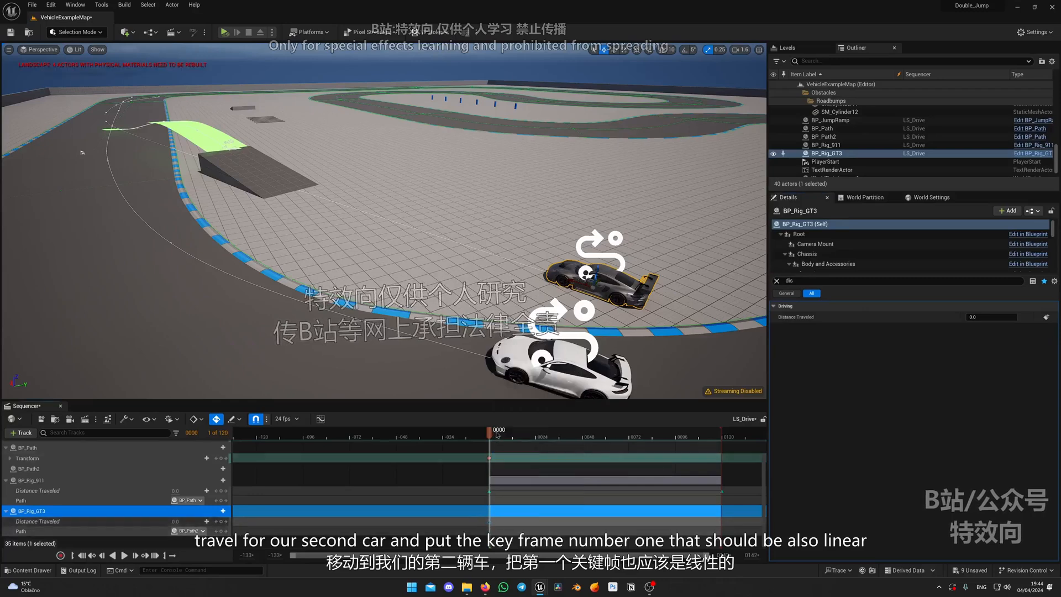
Add a Distance Traveled key for BP_Rig_GT3 at the last frame and set it to about 15803, just ahead of BP_Rig_911
left_click_drag(497, 435, 720, 433)
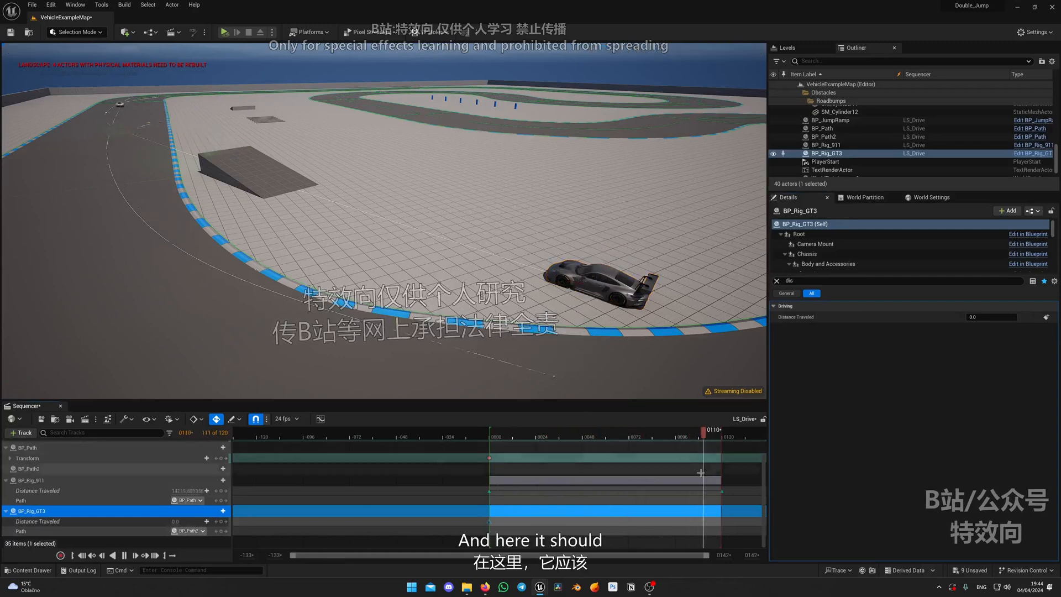
left_click(223, 522)
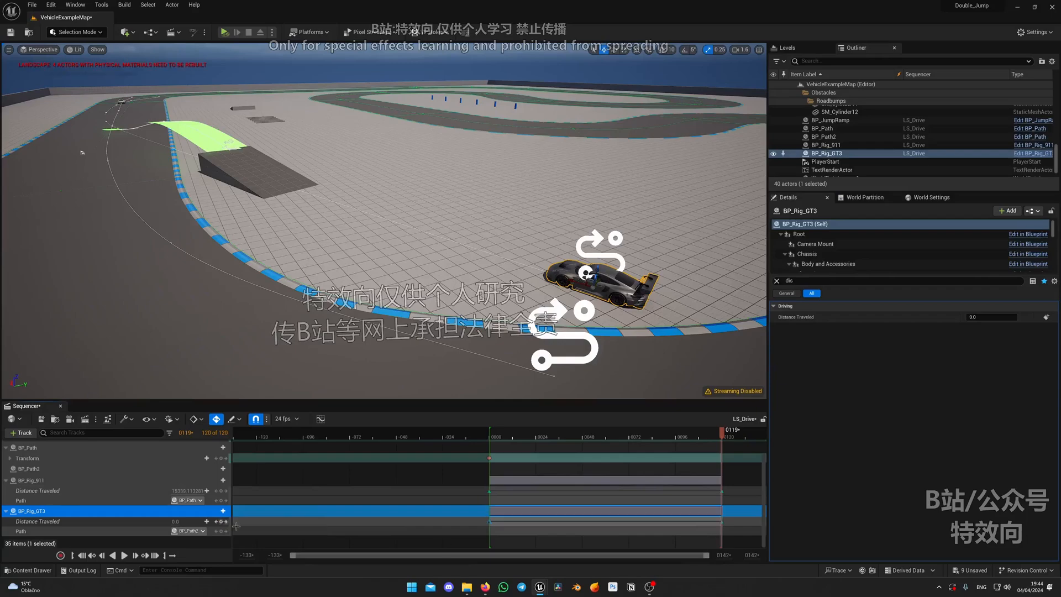
right_click_drag(529, 216, 561, 227)
right_click_drag(525, 310, 547, 343)
left_click_drag(199, 522, 202, 523)
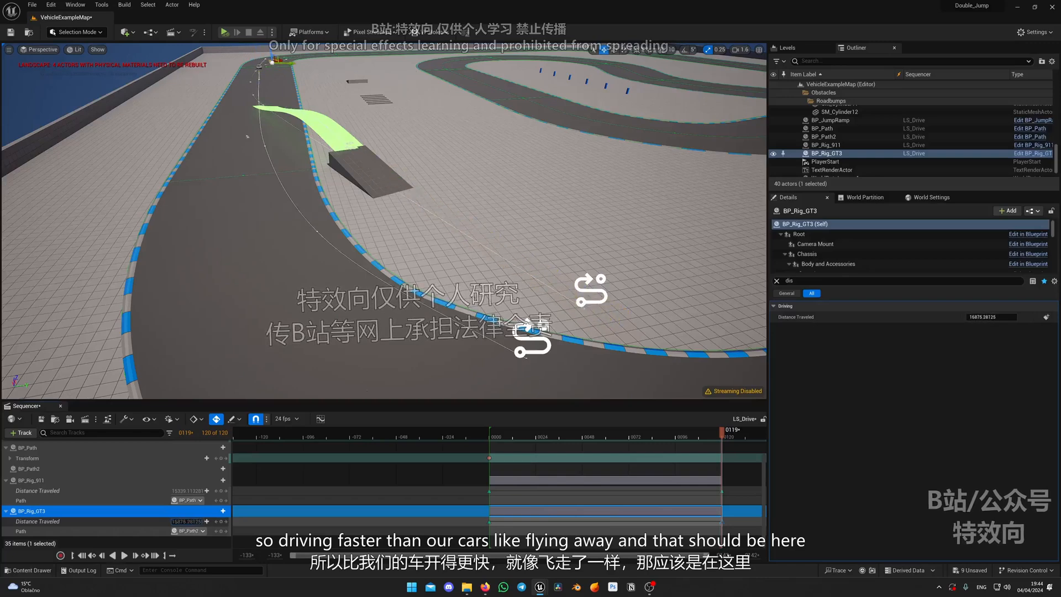
key("w")
scroll(293, 293, "up", 4)
mouse_move(315, 332)
right_mouse_down()
mouse_move(293, 293)
mouse_move(263, 271)
mouse_move(298, 282)
mouse_move(320, 348)
right_mouse_up()
key("s")
key("w")
left_click_drag(188, 521, 199, 521)
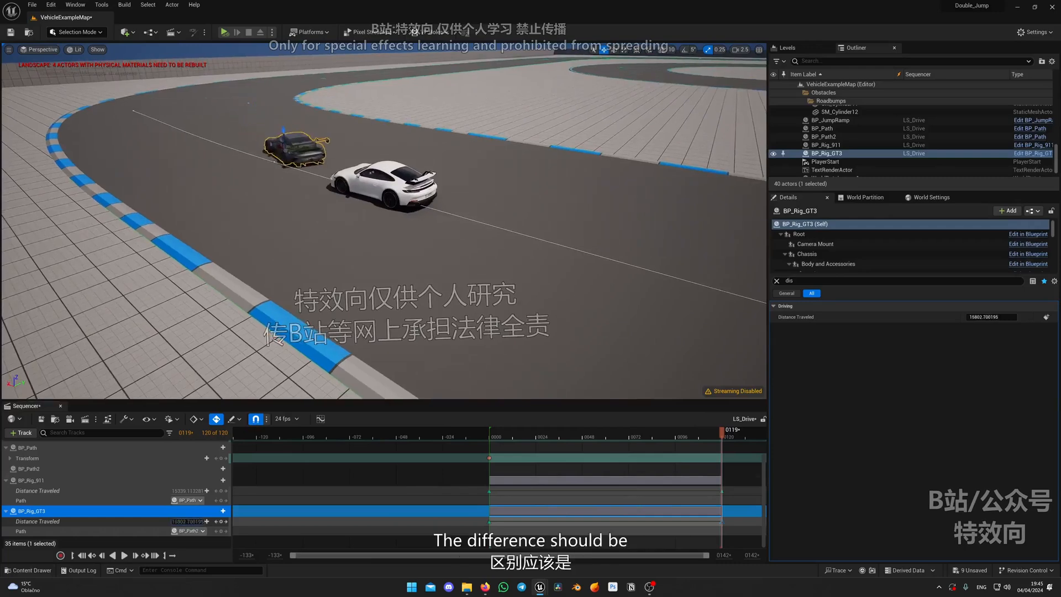
Scrub back and play the sequence to check both cars passing the ramp and the landing
key("w")
right_click_drag(390, 191, 694, 385)
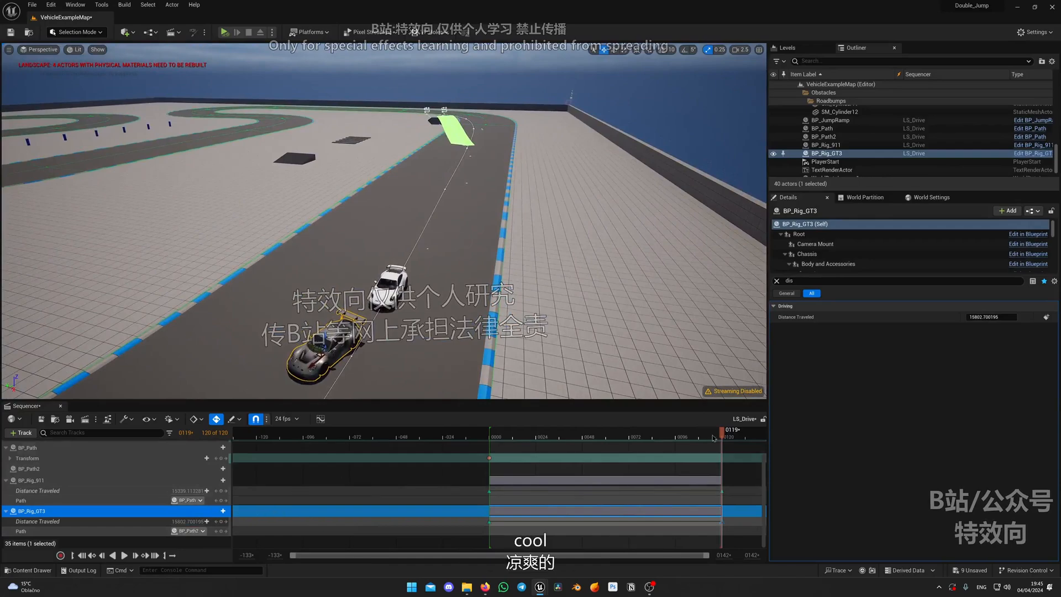
left_click_drag(682, 436, 541, 441)
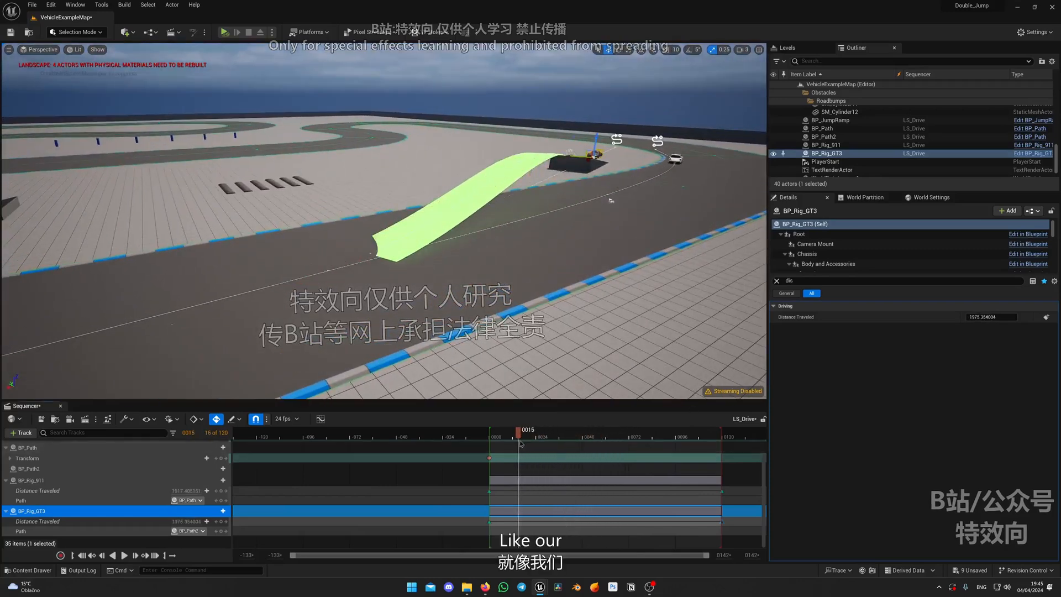
key("space")
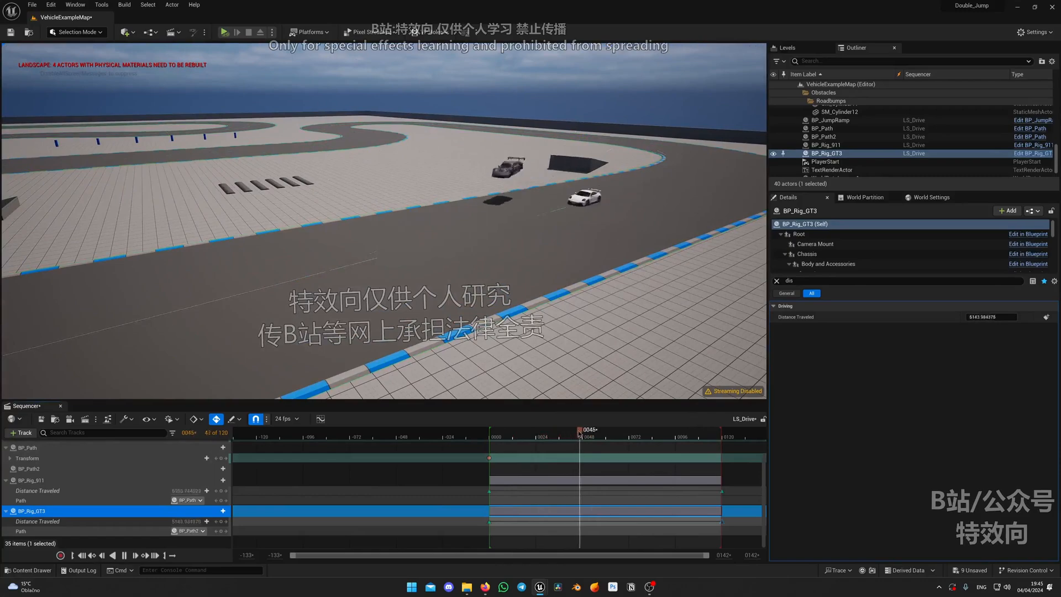
key("space")
Select BP_JumpRamp and examine both cars at its landing end at frame 62
right_click_drag(387, 265, 309, 302)
left_click(387, 345)
right_click_drag(387, 345, 315, 274)
left_click_drag(558, 434, 610, 434)
right_click_drag(592, 244, 657, 257)
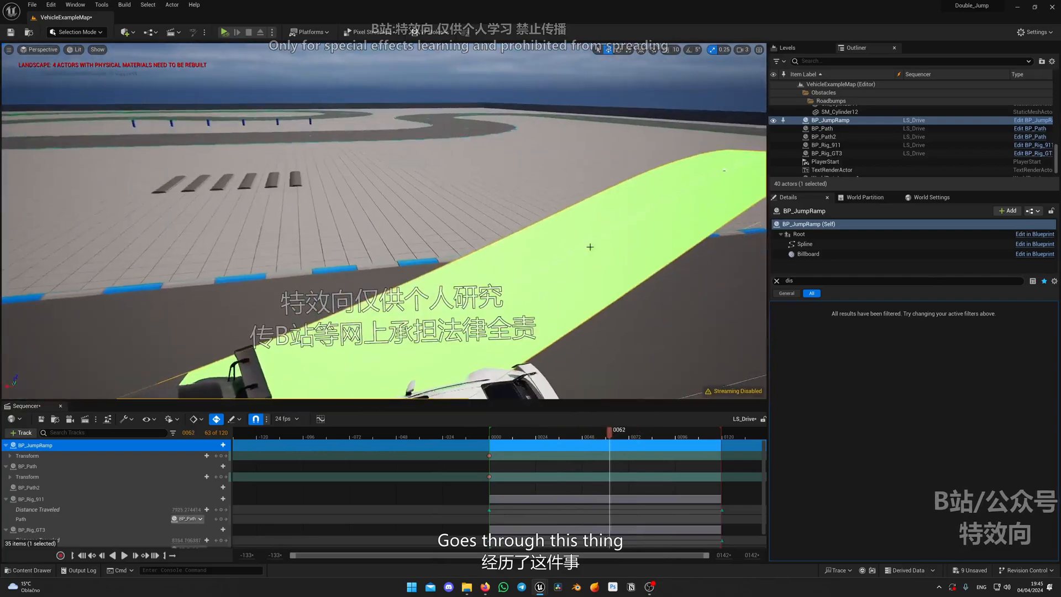
right_click_drag(534, 265, 600, 272)
scroll(537, 271, "down", 5)
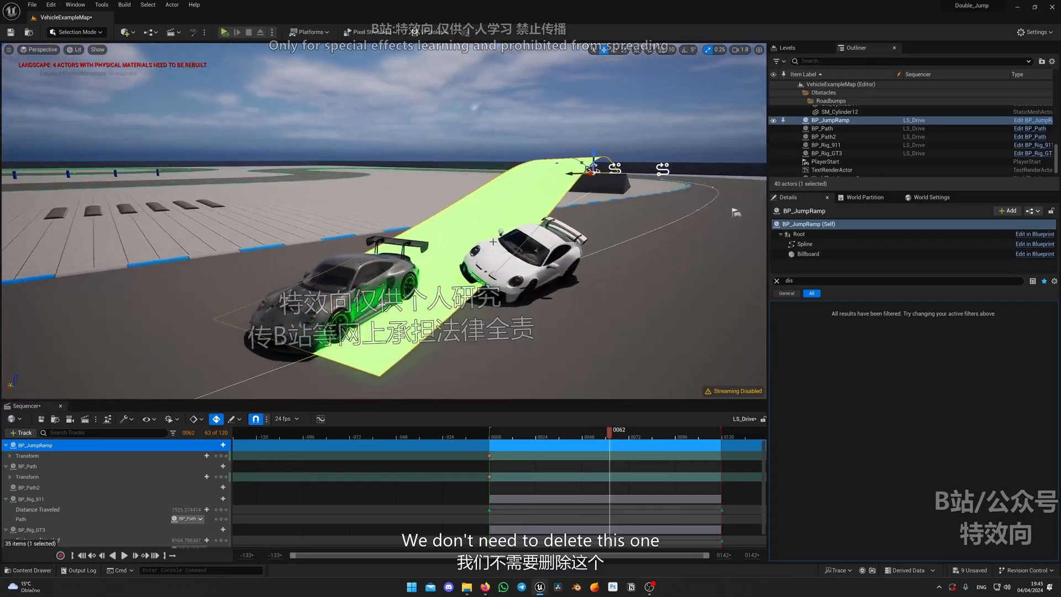
right_click_drag(460, 212, 491, 214)
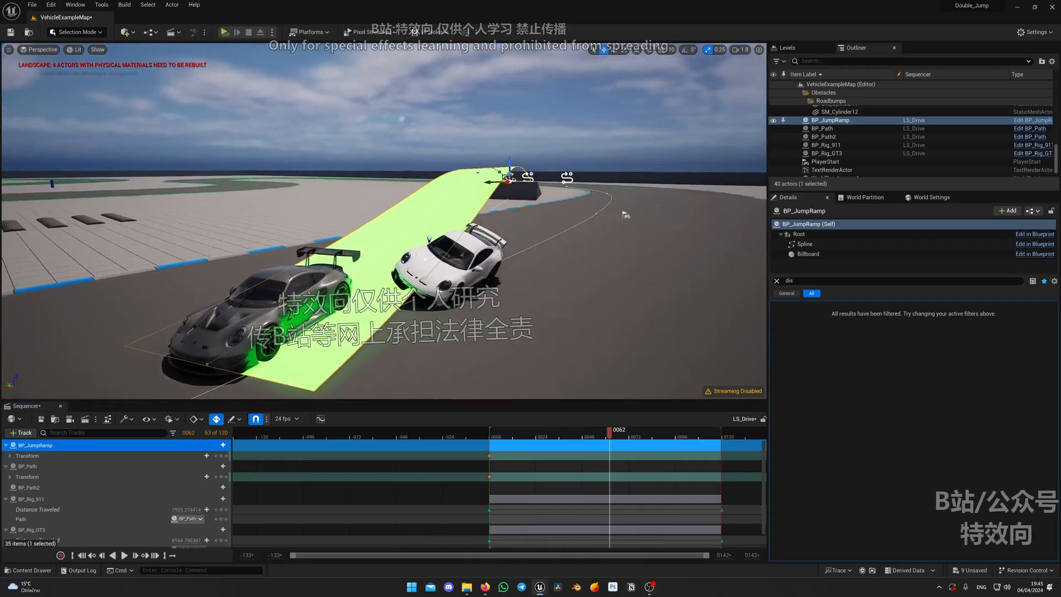
right_click_drag(491, 214, 486, 216)
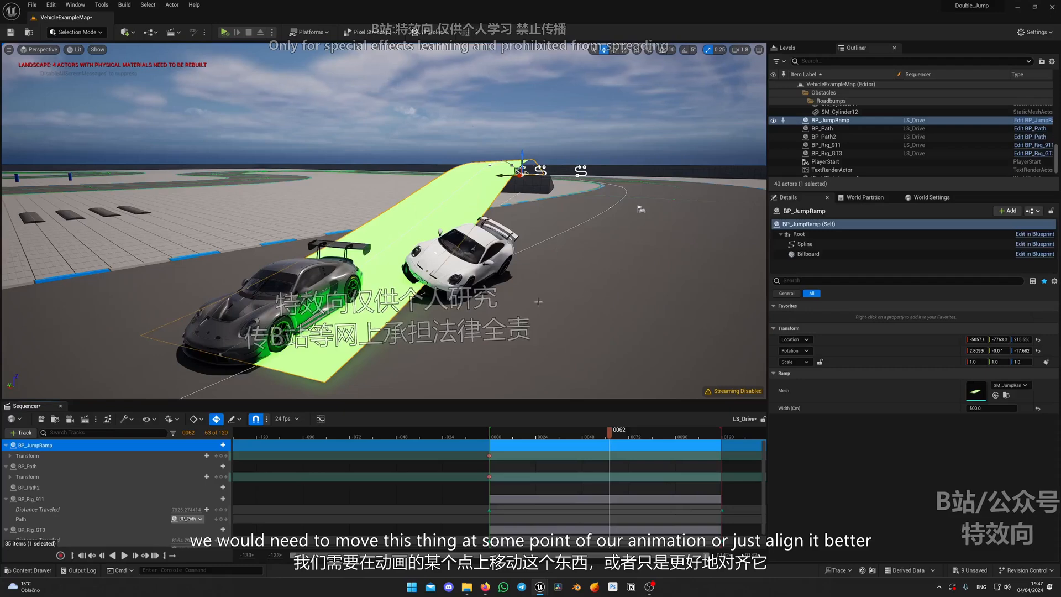
left_click_drag(475, 260, 407, 298, "alt")
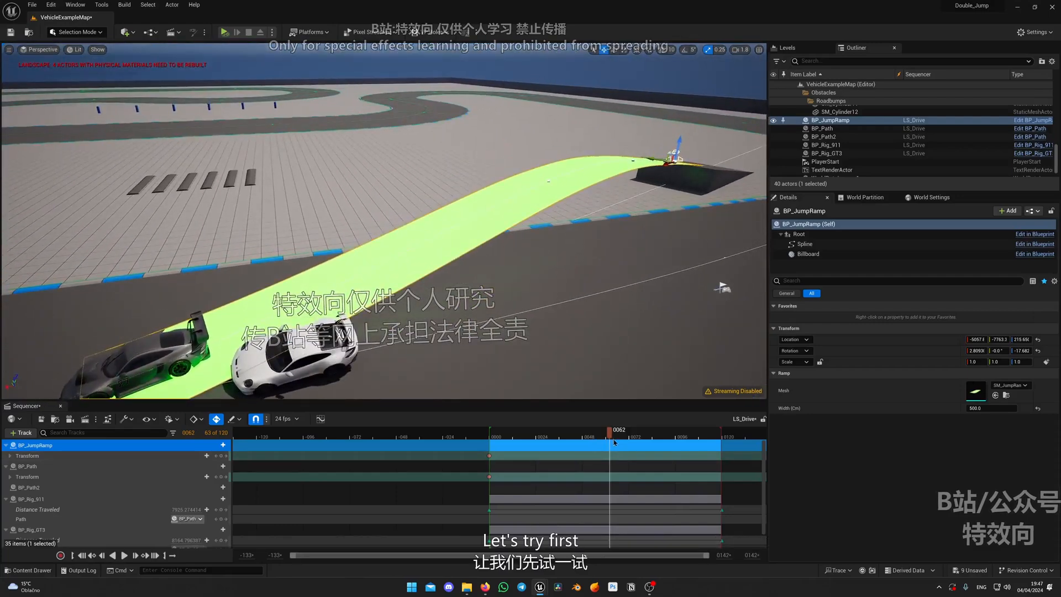
Replay the jump, stop at frame 39 and nudge BP_JumpRamp to about X -5055, Y -7756, Z 215.3 with a transform key
left_click_drag(611, 437, 525, 443)
key("space")
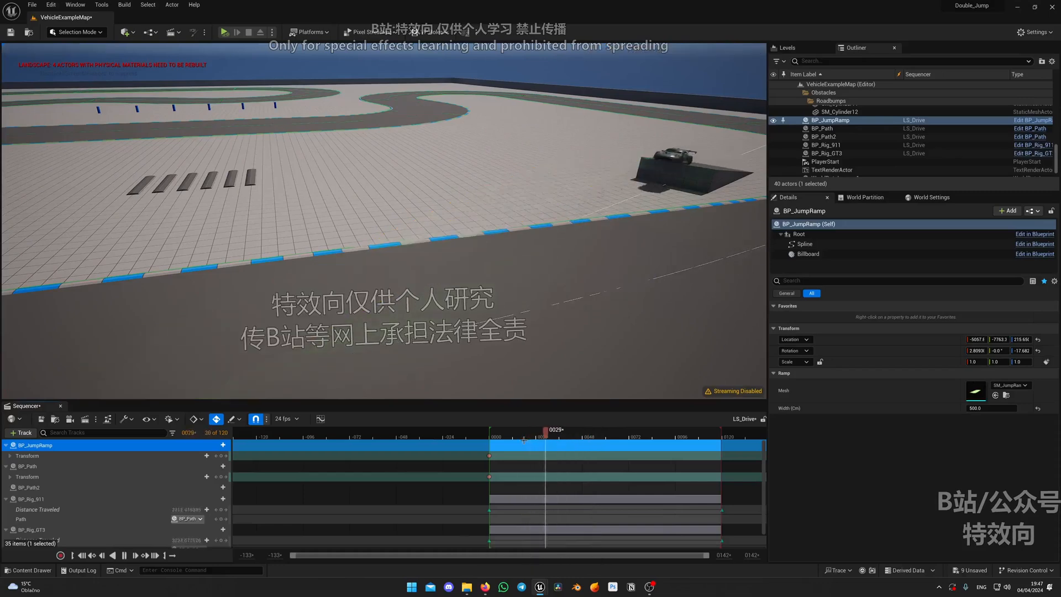
key("space")
left_click_drag(578, 437, 565, 439)
right_click_drag(553, 315, 564, 265)
key("w")
right_click_drag(519, 185, 568, 187)
right_click_drag(421, 227, 421, 242)
mouse_move(372, 144)
left_mouse_down()
mouse_move(393, 138)
mouse_move(375, 144)
left_mouse_up()
right_click_drag(381, 166, 354, 160)
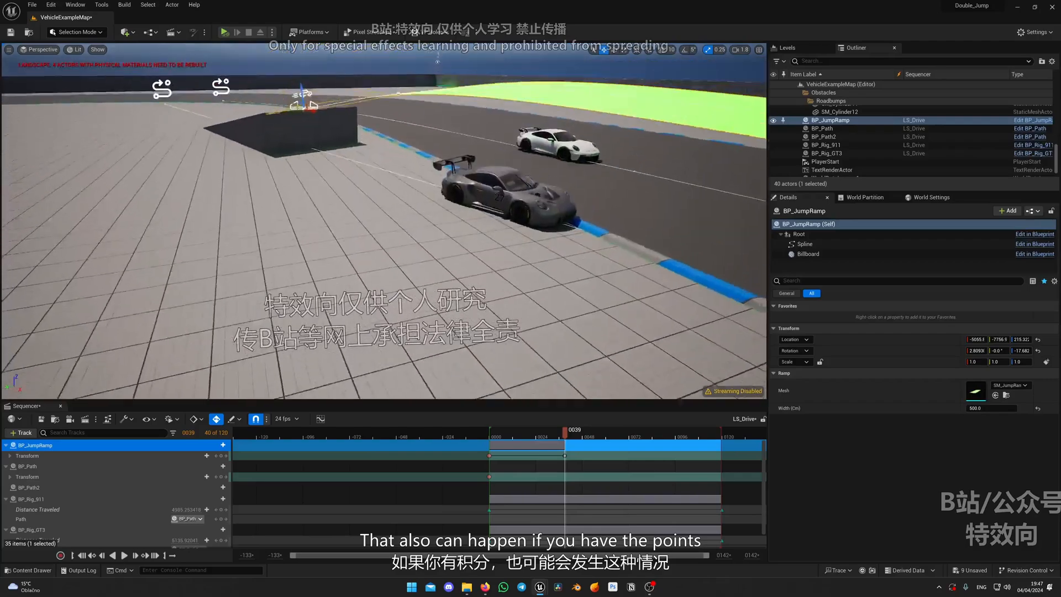
Raise BP_Path2's spline point above the BP_JumpRamp surface, snap the path to the ground and check how BP_Rig_GT3 follows it
right_click_drag(174, 95, 174, 93)
left_click(163, 94)
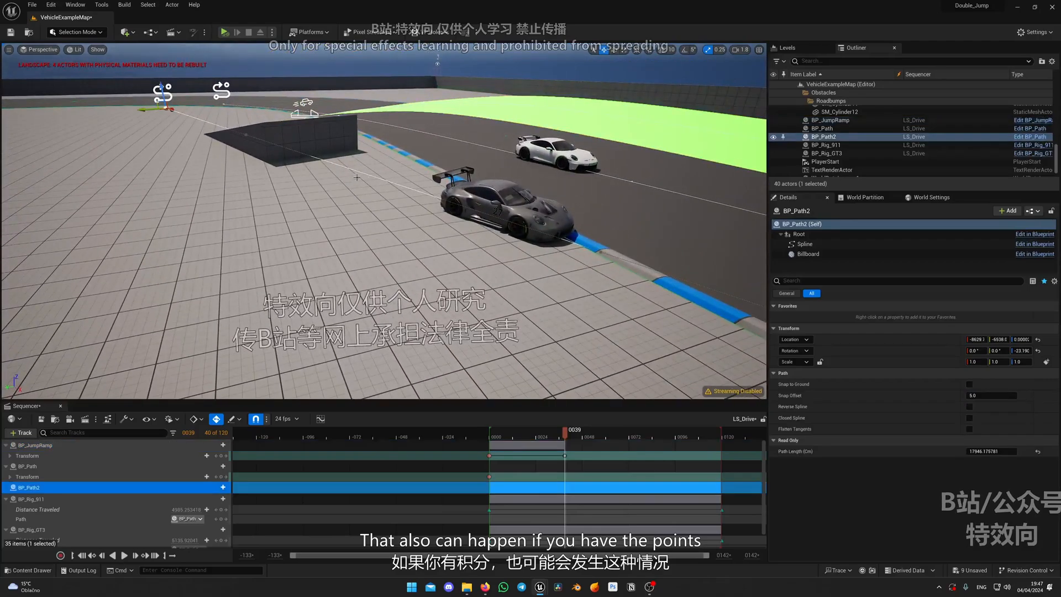
right_click_drag(354, 221, 497, 207)
right_click_drag(420, 221, 287, 218)
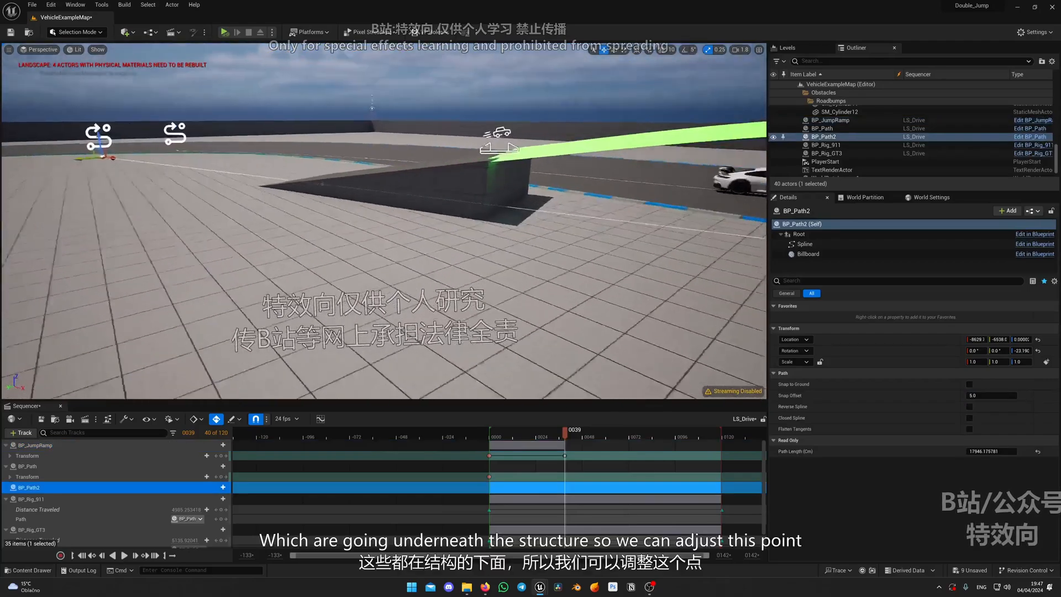
right_click_drag(387, 221, 395, 243)
right_click_drag(586, 216, 614, 215)
left_click_drag(547, 218, 547, 201)
right_click_drag(550, 203, 619, 179)
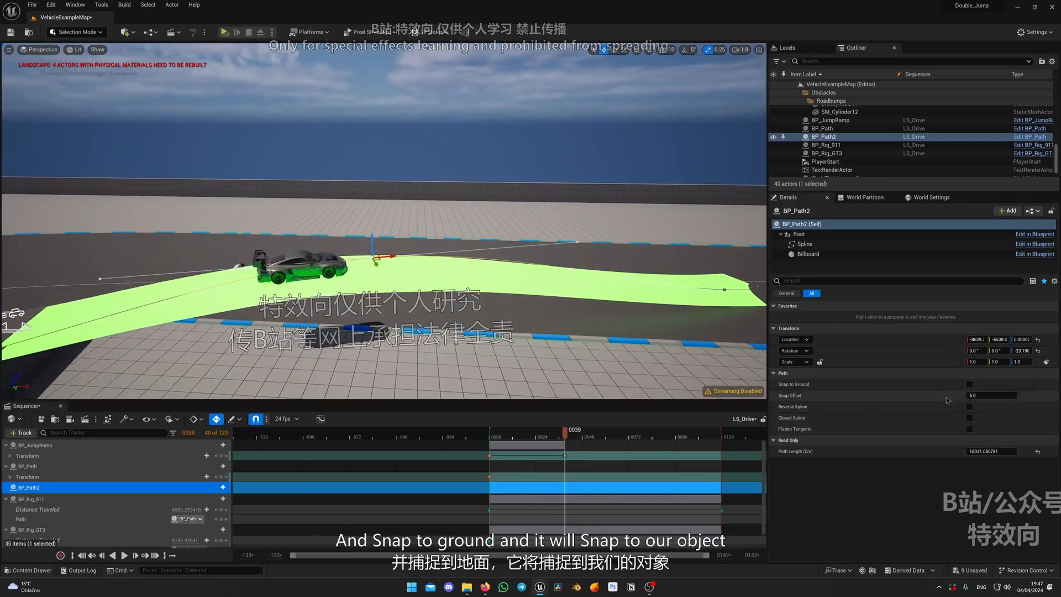
left_click(968, 385)
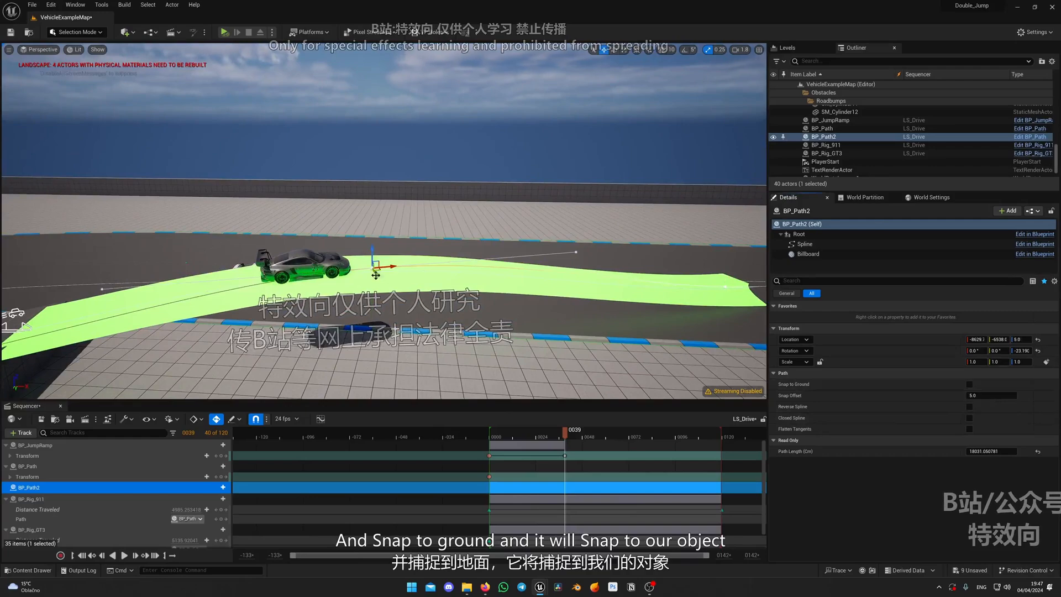
right_click_drag(376, 275, 220, 255)
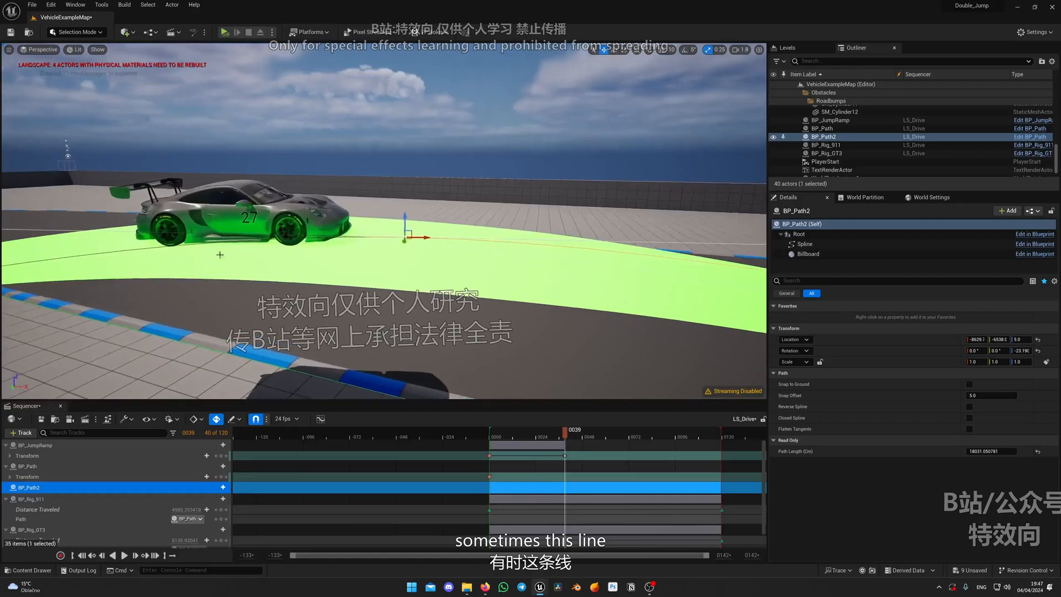
right_click_drag(559, 253, 470, 257)
scroll(524, 243, "down", 4)
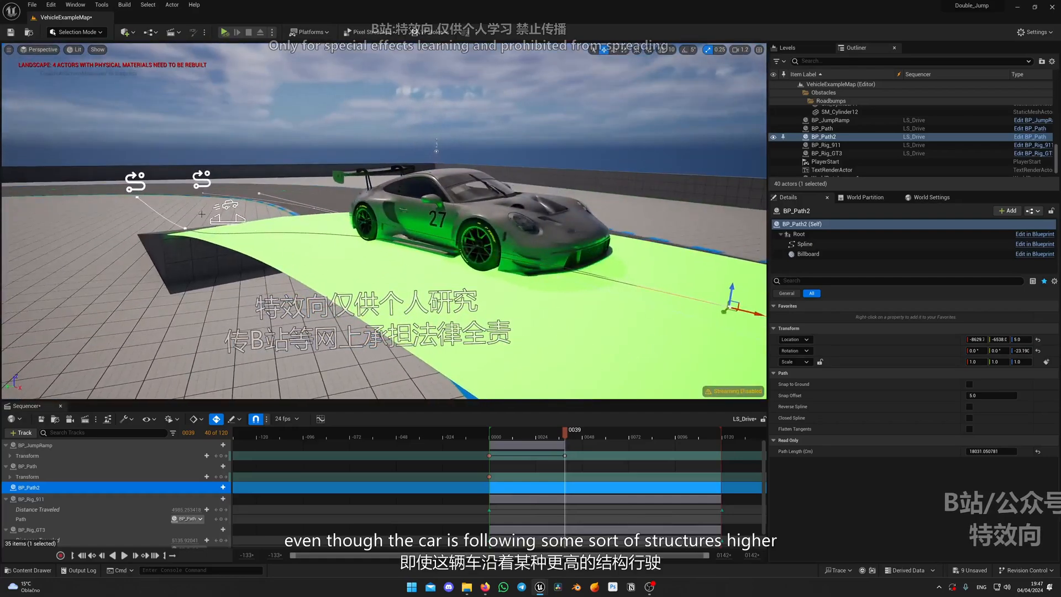
right_click_drag(201, 214, 235, 221)
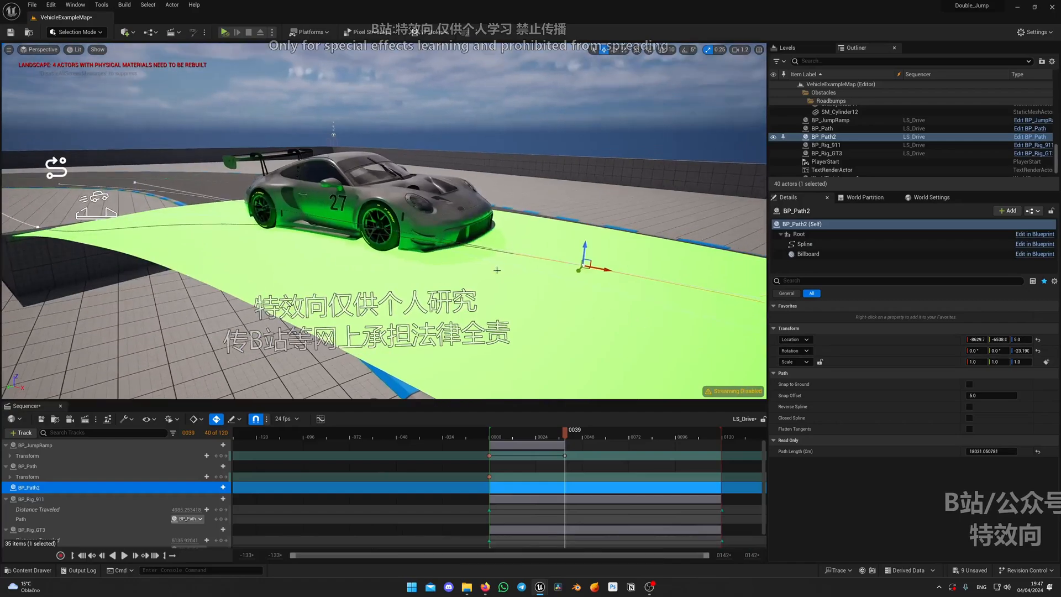
Try raising the BP_JumpRamp spline point ahead of BP_Rig_GT3, and undo the move
right_click_drag(529, 252, 462, 287)
key("g")
left_click(462, 224)
right_click_drag(462, 224, 431, 204)
right_click_drag(532, 249, 532, 224)
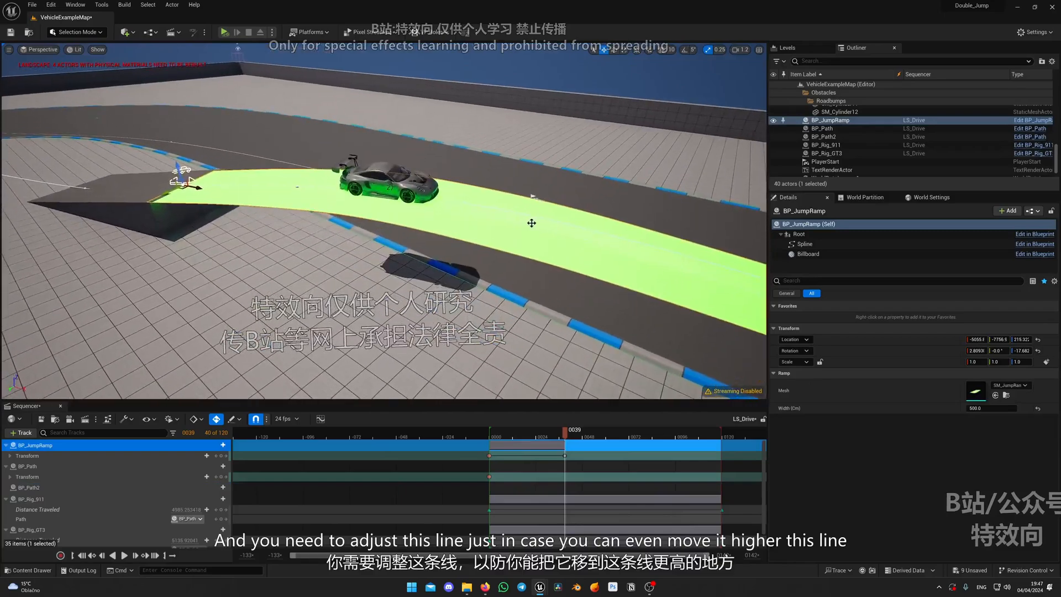
right_click_drag(434, 213, 390, 237)
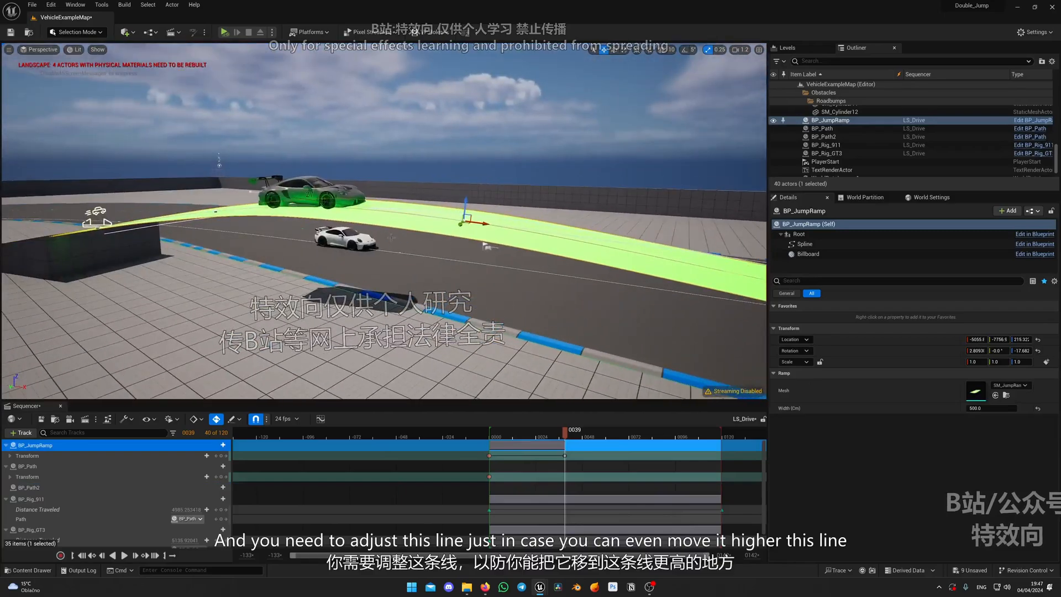
left_click_drag(470, 201, 472, 153)
key("ctrl+z")
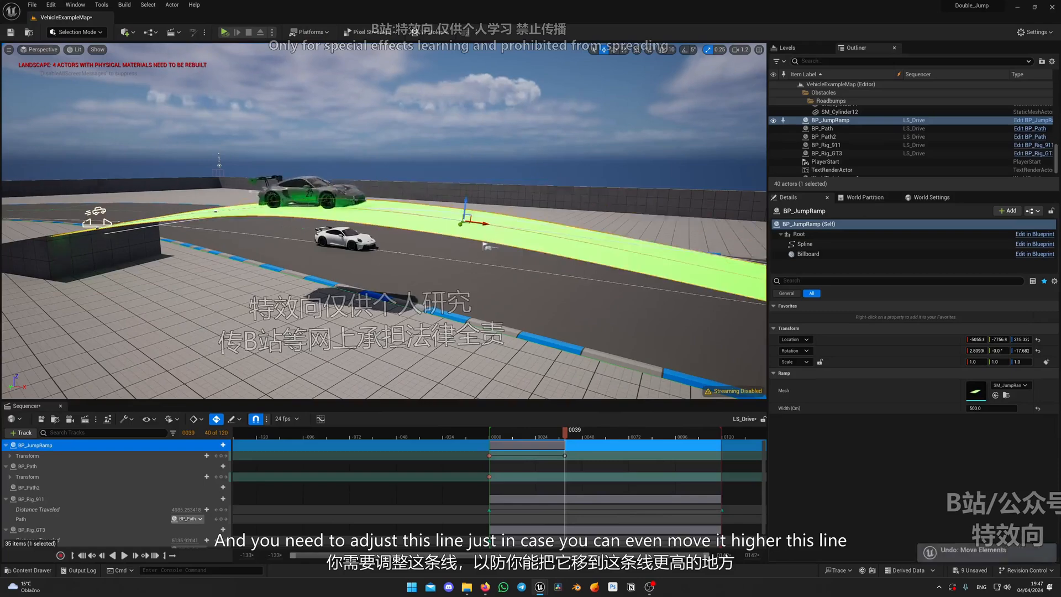
Adjust the height of BP_Path2's spline point ahead of BP_Rig_GT3, keeping it above the jump ramp, and snap the path to the ground
right_click_drag(488, 210, 425, 217)
left_click(173, 161)
right_click_drag(173, 162, 229, 148)
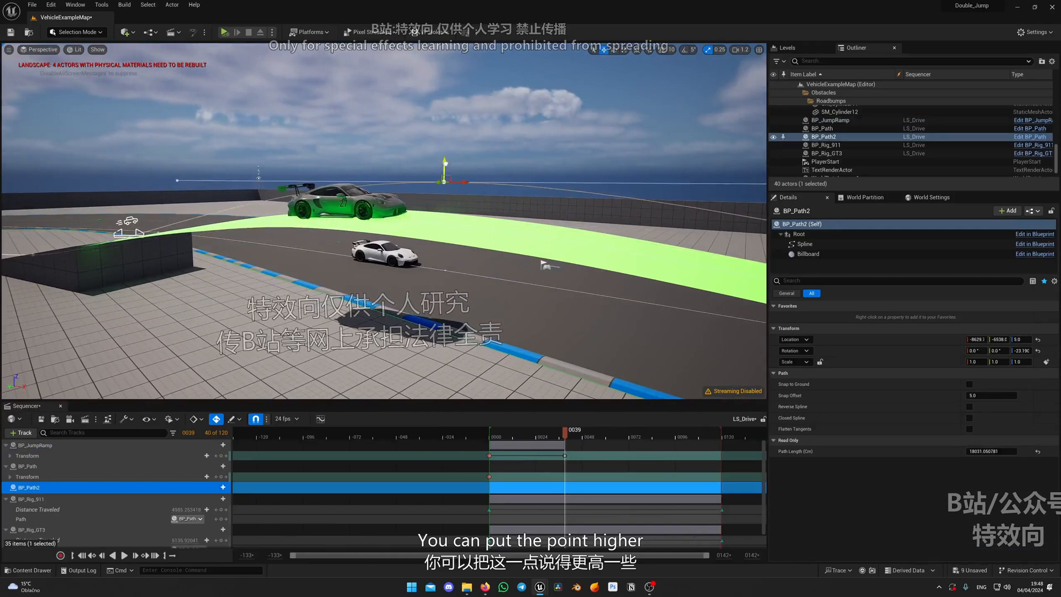
left_click_drag(445, 163, 453, 148)
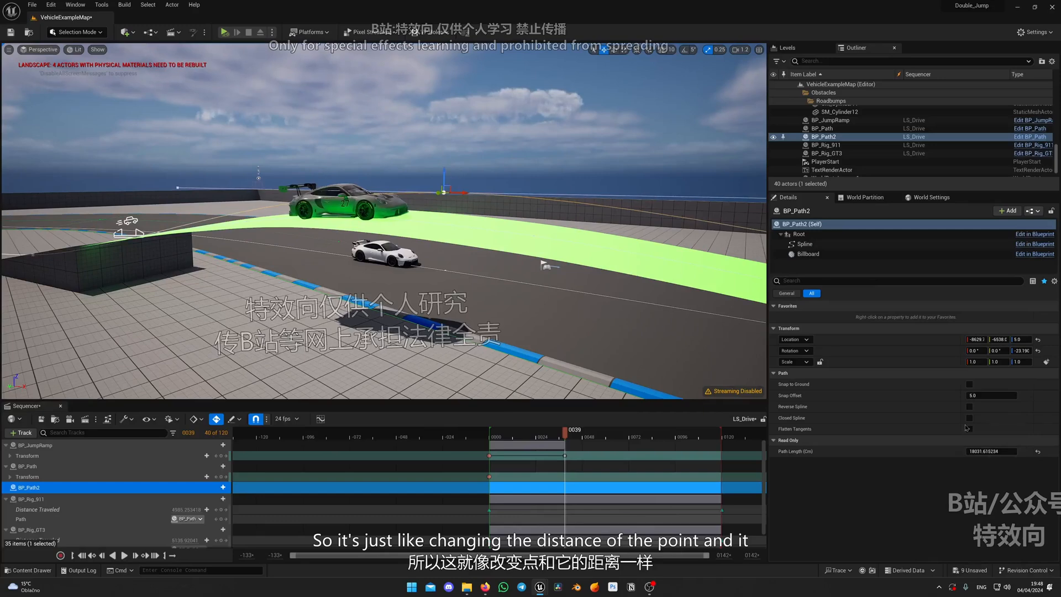
mouse_move(458, 197)
right_mouse_down()
mouse_move(435, 193)
mouse_move(451, 188)
right_mouse_up()
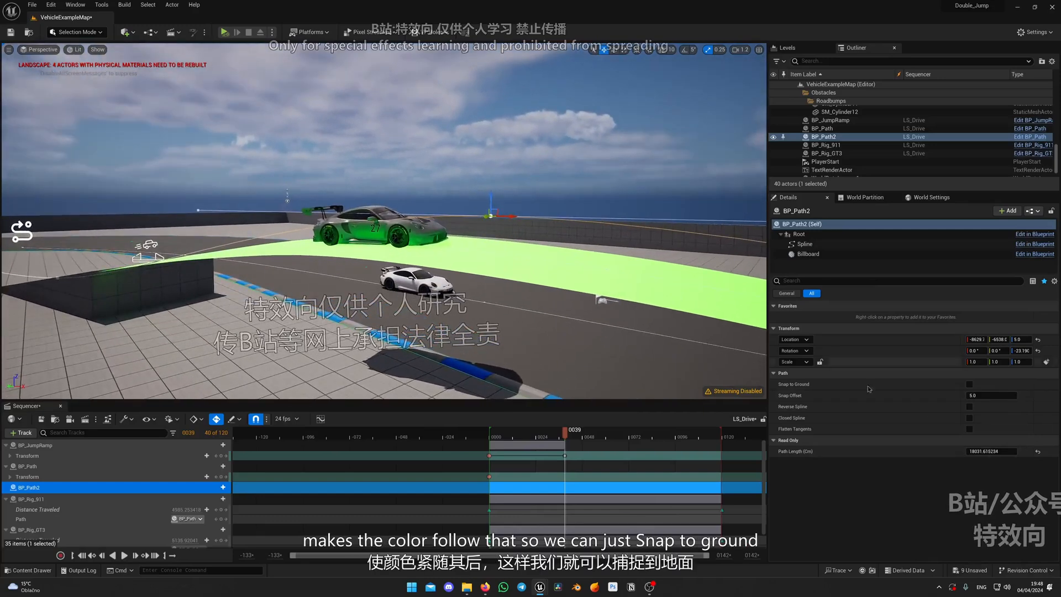
left_click(970, 386)
Inspect BP_Rig_GT3 against the jump ramp surface from several angles and hide BP_JumpRamp in the level
right_click_drag(530, 249, 527, 284)
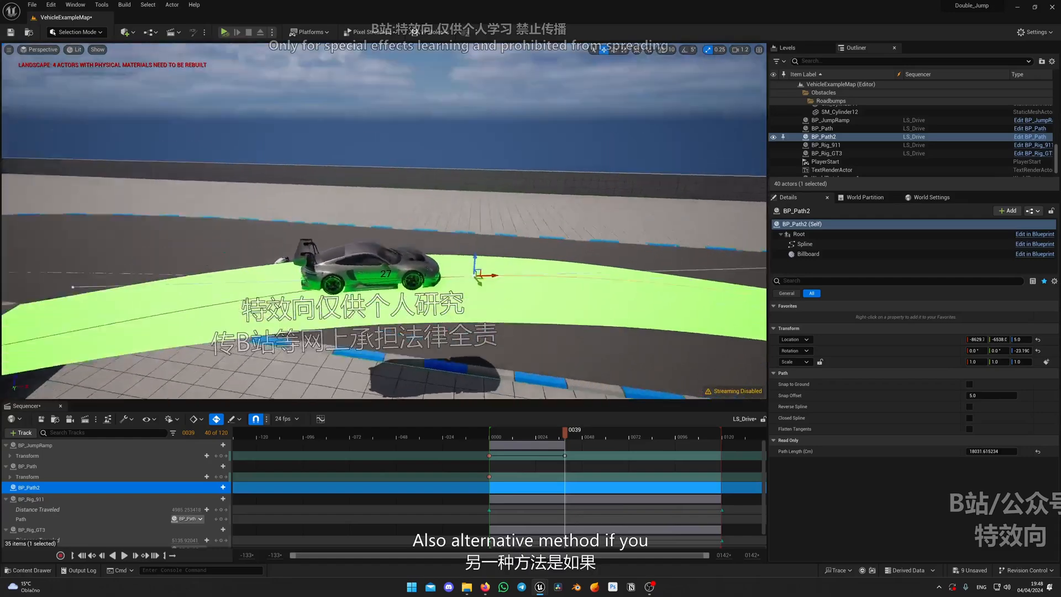
mouse_move(314, 276)
right_mouse_down()
mouse_move(353, 285)
mouse_move(293, 274)
mouse_move(313, 276)
right_mouse_up()
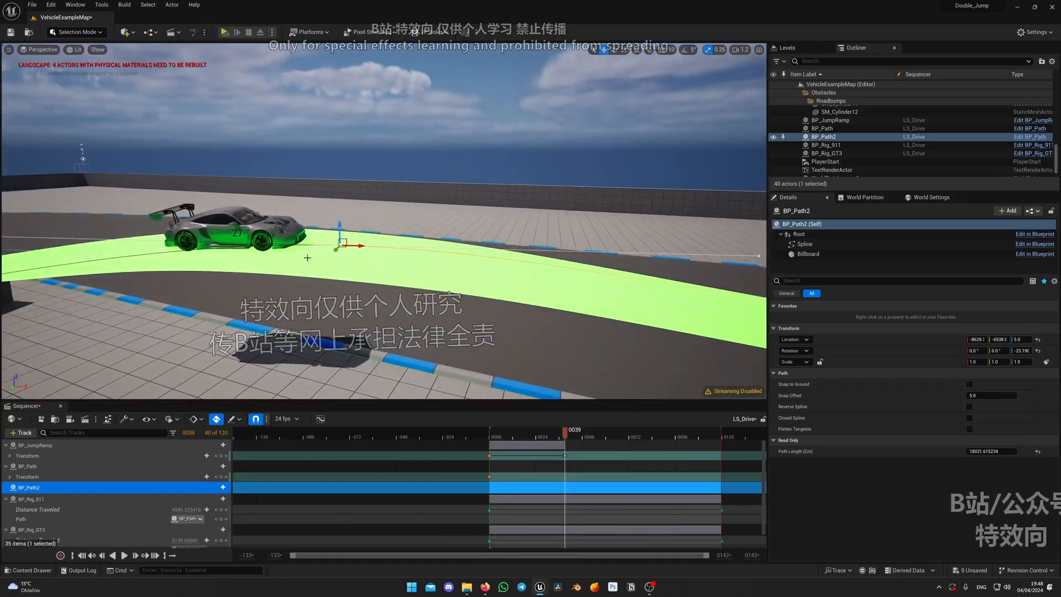
mouse_move(440, 236)
right_mouse_down()
mouse_move(412, 237)
mouse_move(400, 260)
mouse_move(409, 265)
mouse_move(439, 237)
mouse_move(419, 238)
mouse_move(409, 249)
mouse_move(441, 250)
right_mouse_up()
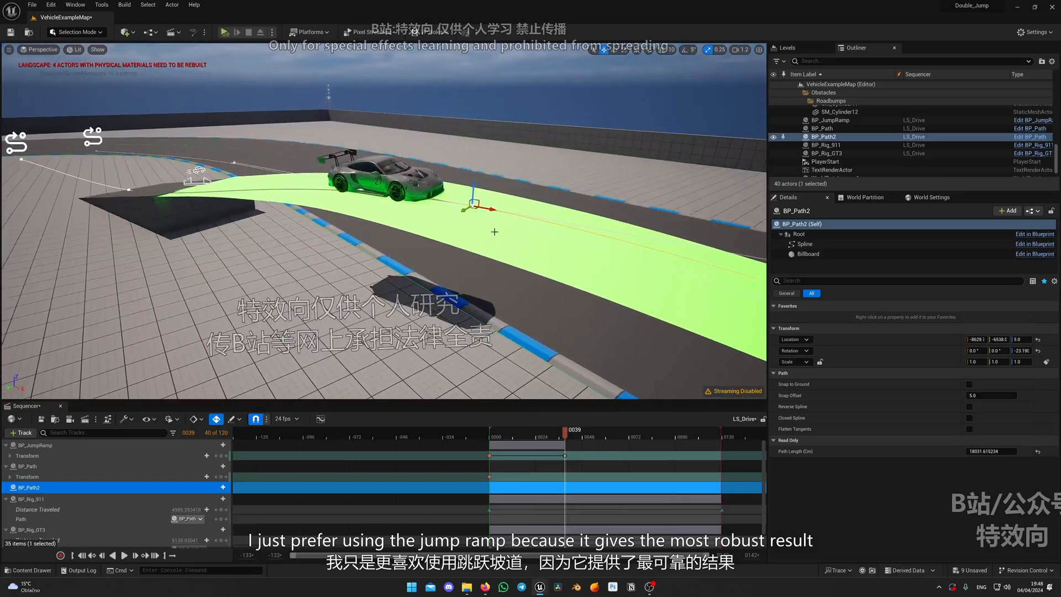
left_click(415, 185)
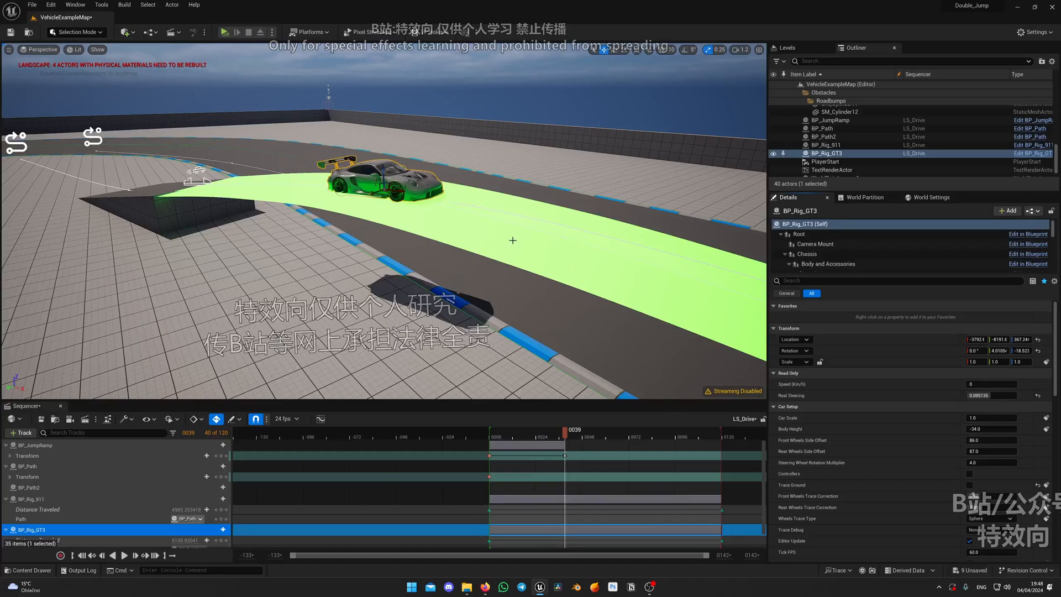
left_click(479, 216)
key("h")
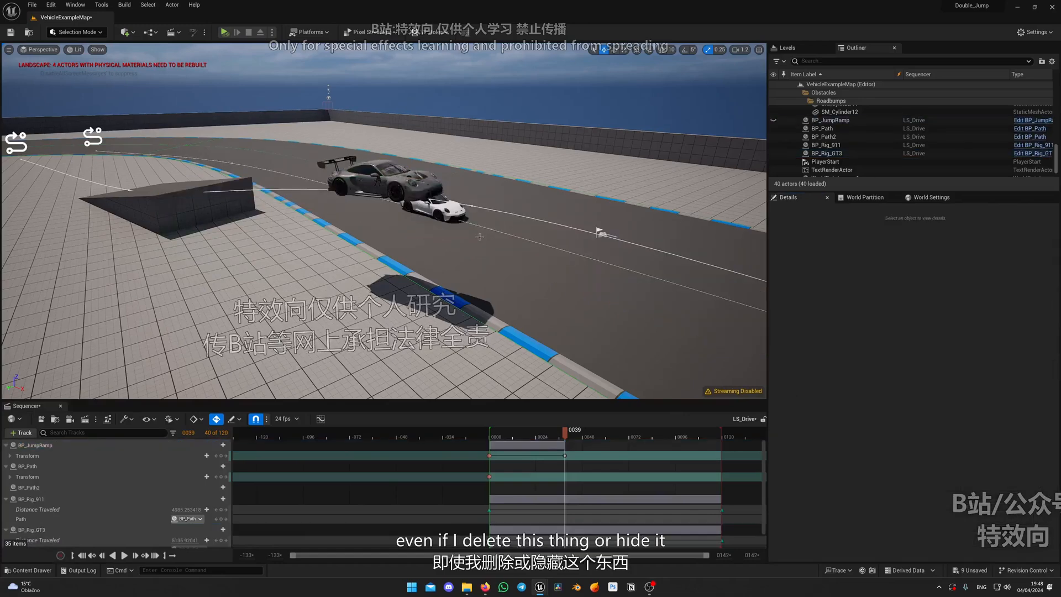
Select BP_Rig_GT3, scrub LS_Drive back to frame 14 and view the car approaching the solid ramp
left_click(400, 181)
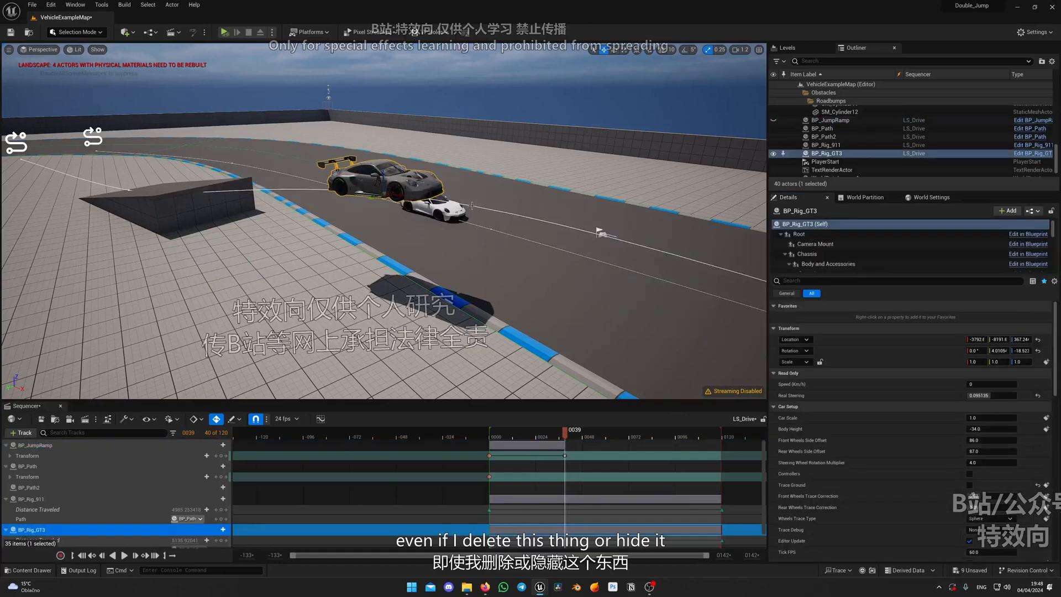
left_click(472, 206)
left_click(381, 180)
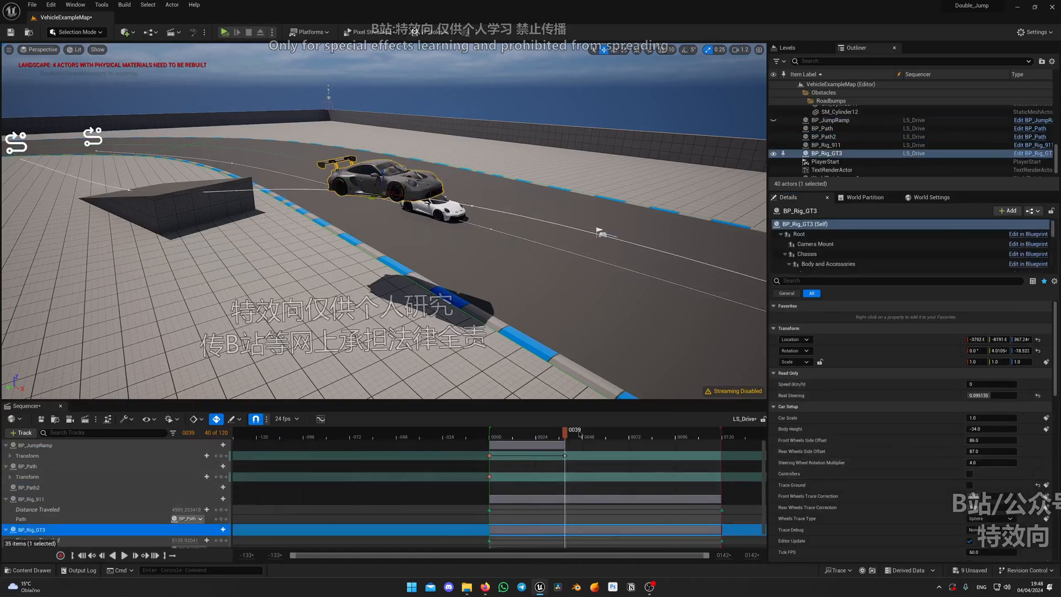
left_click_drag(579, 434, 517, 434)
mouse_move(491, 377)
right_mouse_down()
mouse_move(410, 355)
mouse_move(436, 373)
mouse_move(514, 377)
mouse_move(479, 384)
right_mouse_up()
key("w")
scroll(418, 362, "up", 2)
key("s")
key("d")
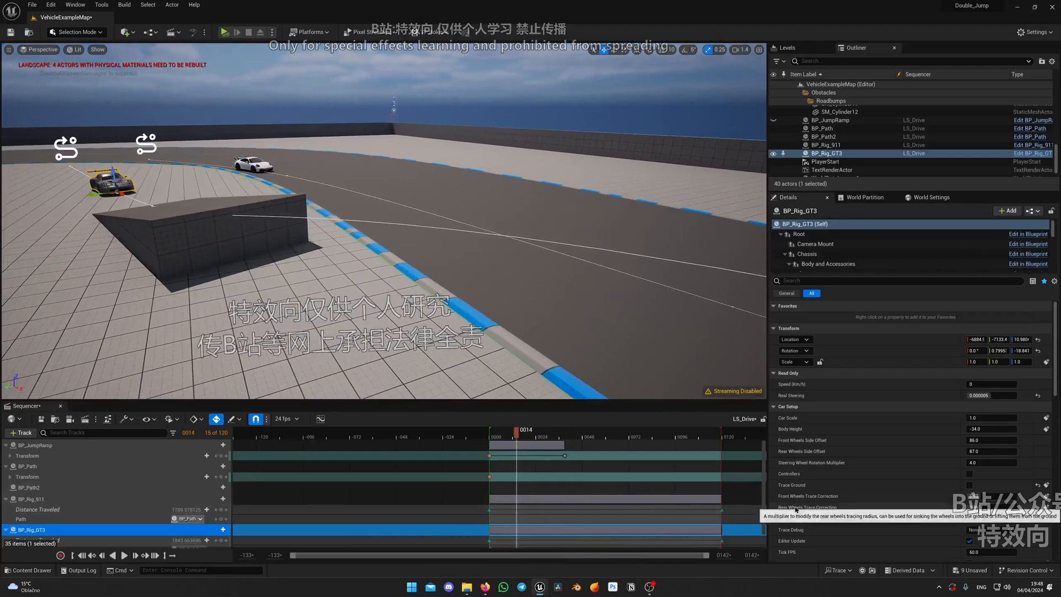
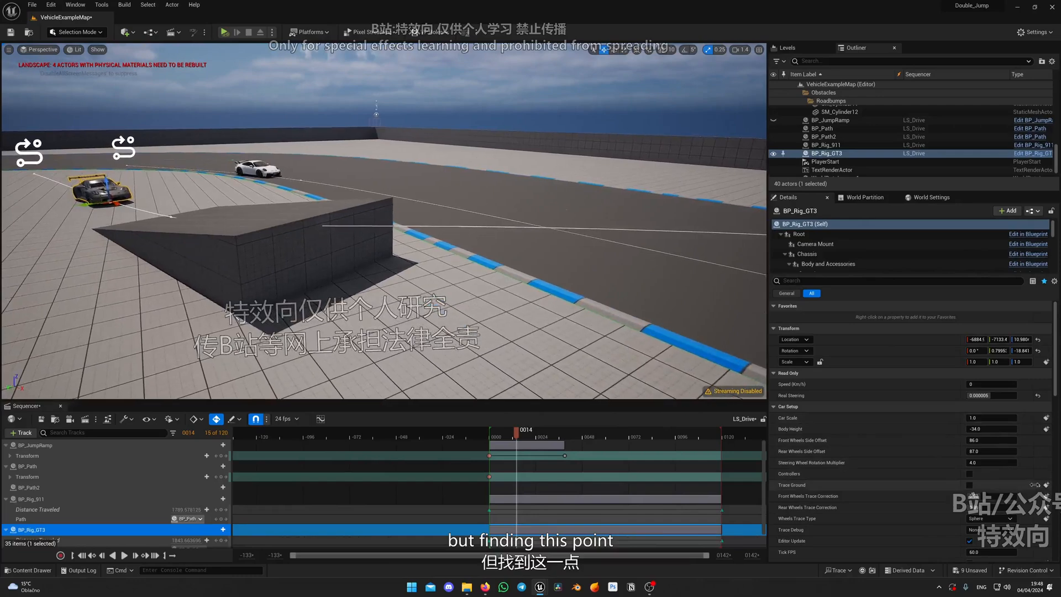
Undo the last hide so that BP_JumpRamp is shown in the level
right_click_drag(491, 319, 511, 311)
left_click(492, 319)
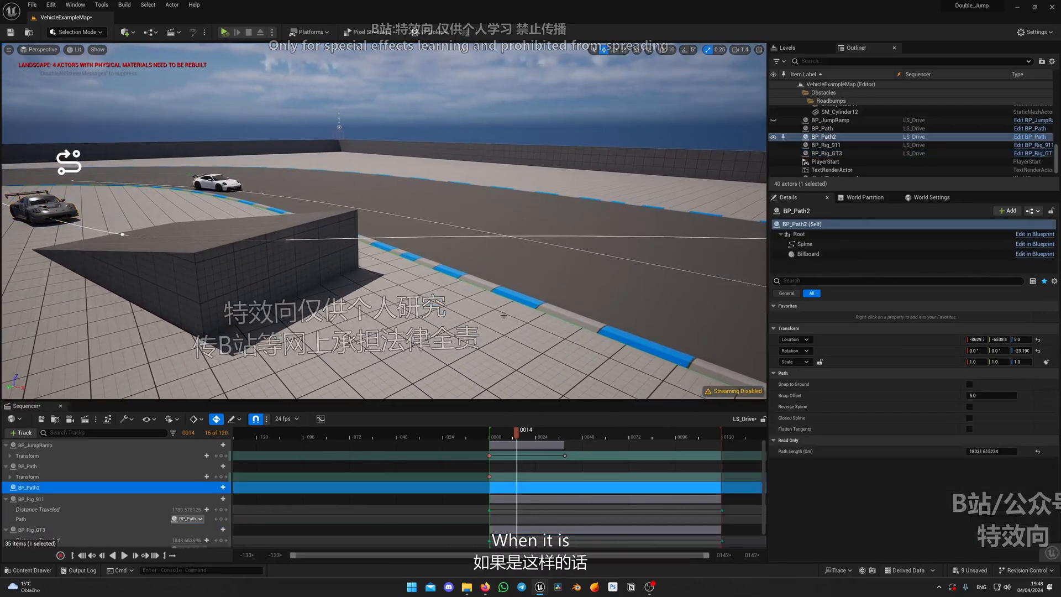
key("ctrl+z")
key("ctrl+z")
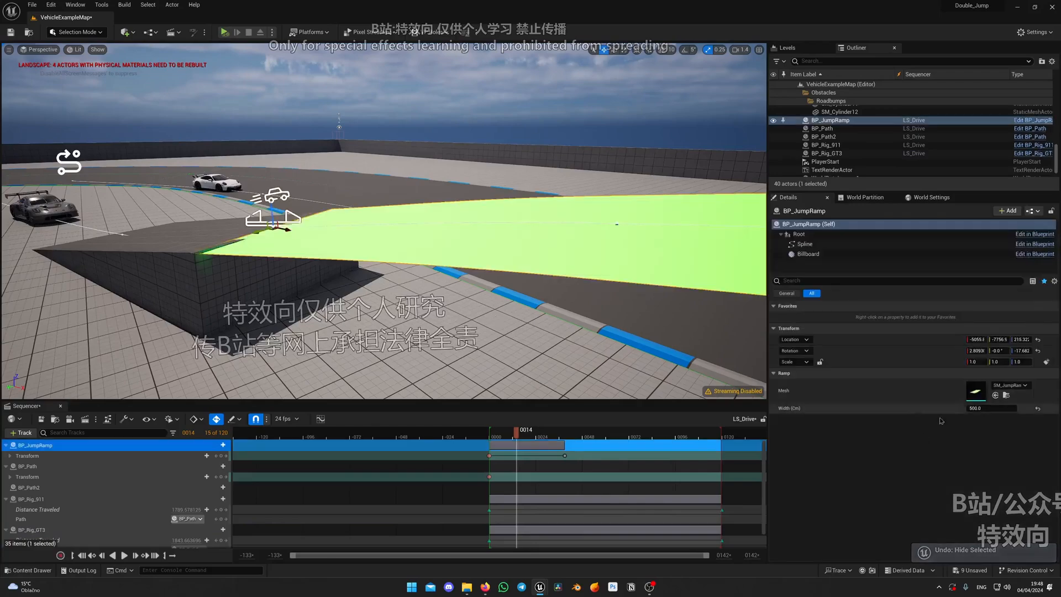
right_click_drag(616, 337, 530, 326)
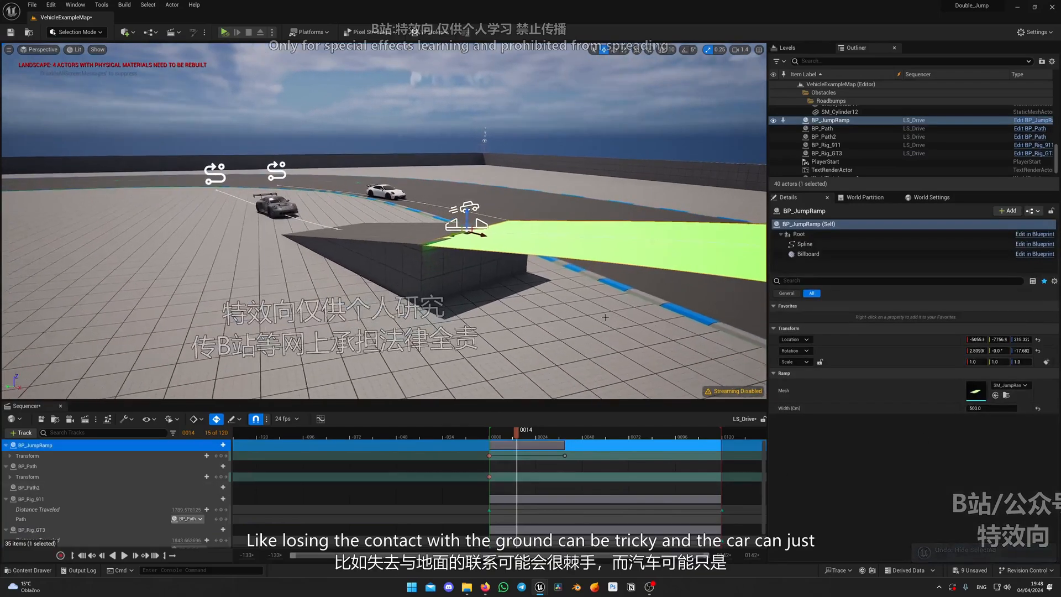
Select BP_Rig_GT3 and turn on its Trace Ground option under Car Setup
left_click(288, 208)
right_click_drag(479, 224, 511, 252)
mouse_move(300, 277)
right_mouse_down()
mouse_move(300, 260)
mouse_move(300, 274)
right_mouse_up()
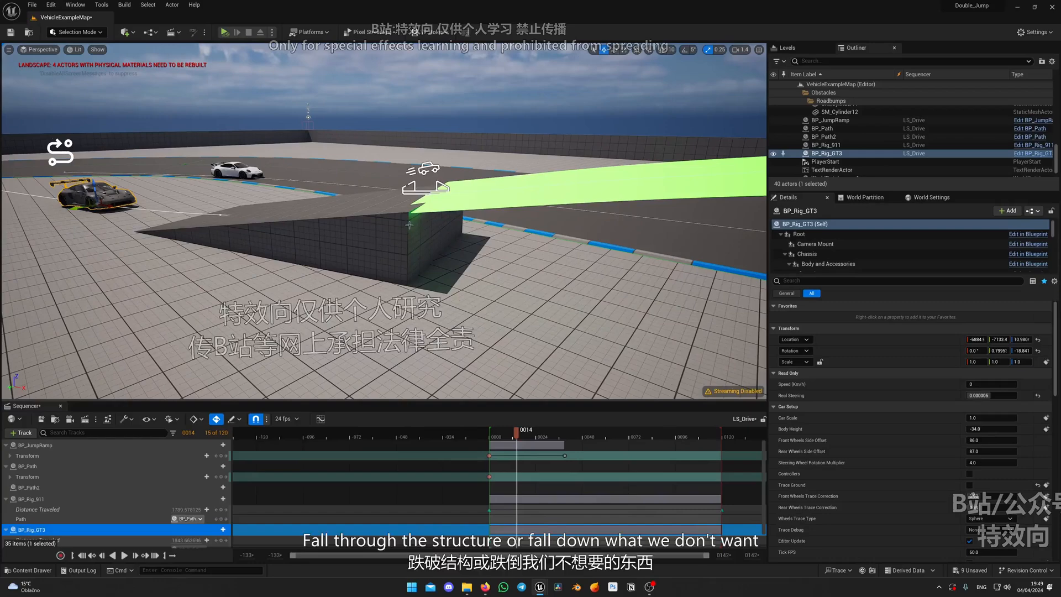
mouse_move(391, 192)
right_mouse_down()
mouse_move(396, 221)
mouse_move(391, 193)
right_mouse_up()
right_click_drag(432, 313, 433, 292)
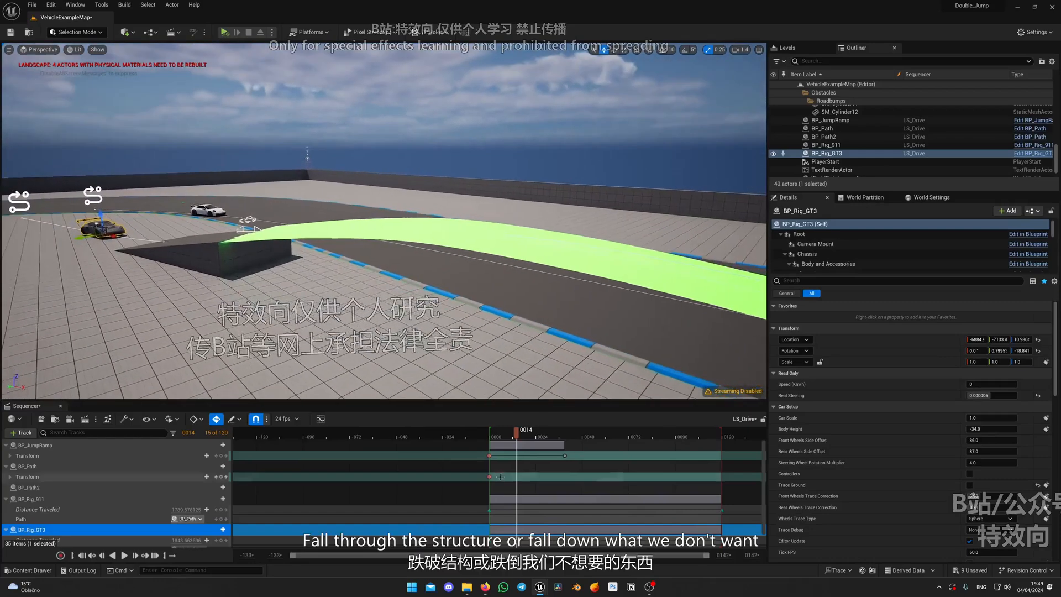
scroll(522, 510, "down", 1)
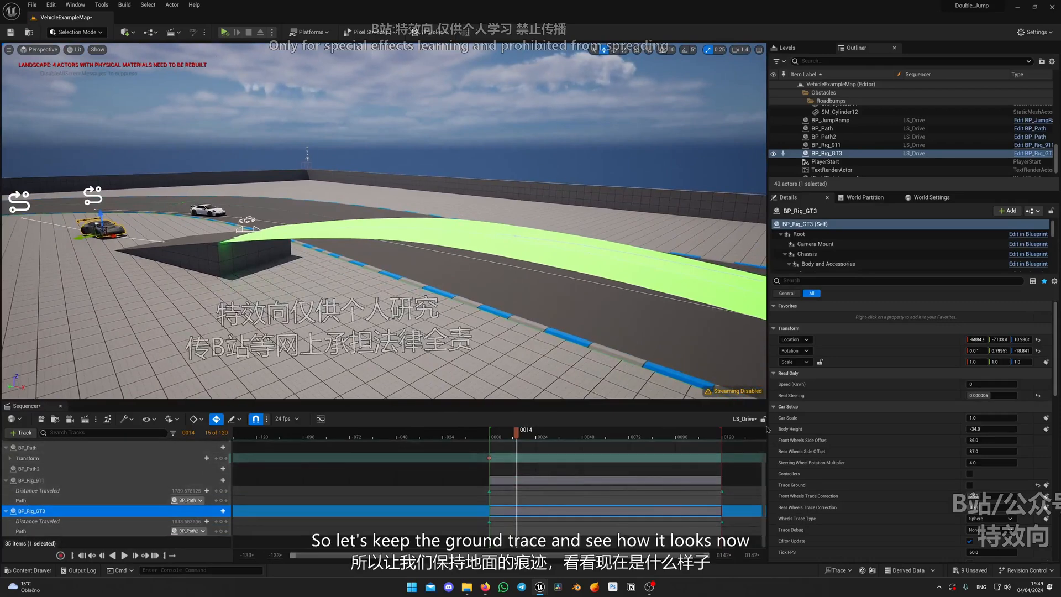
left_click(969, 485)
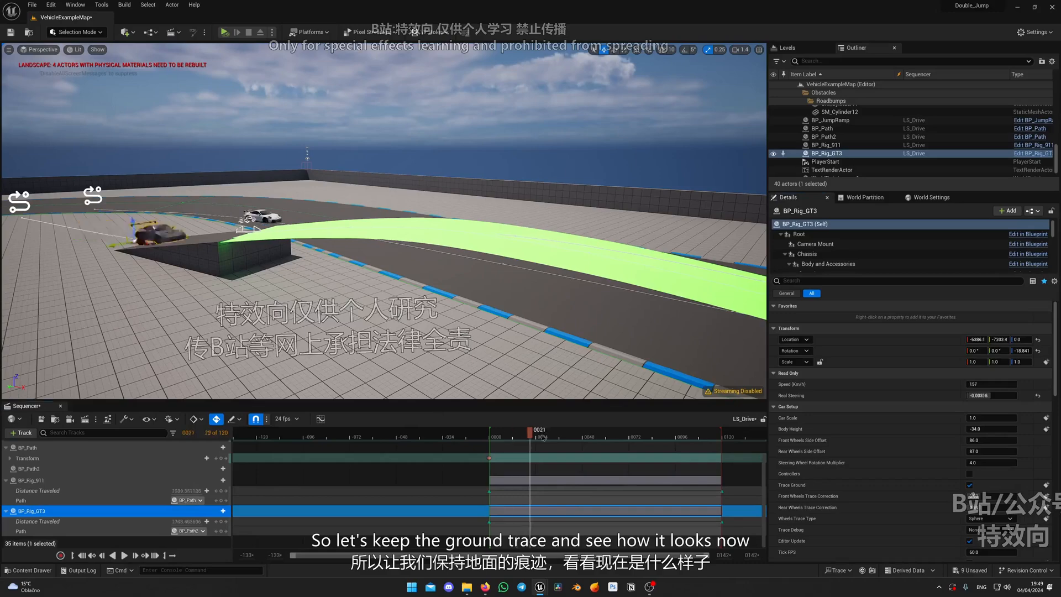
Play and scrub LS_Drive through the jump, examining BP_Rig_GT3's flight and landing from several viewpoints
left_click_drag(543, 438, 555, 439)
key("space")
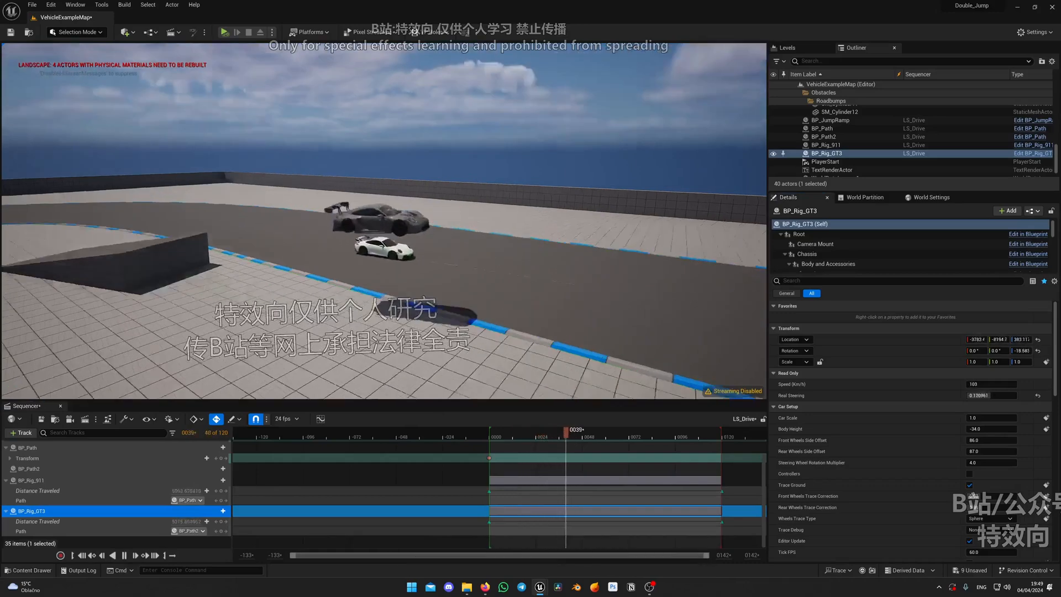
right_click_drag(384, 232, 375, 194)
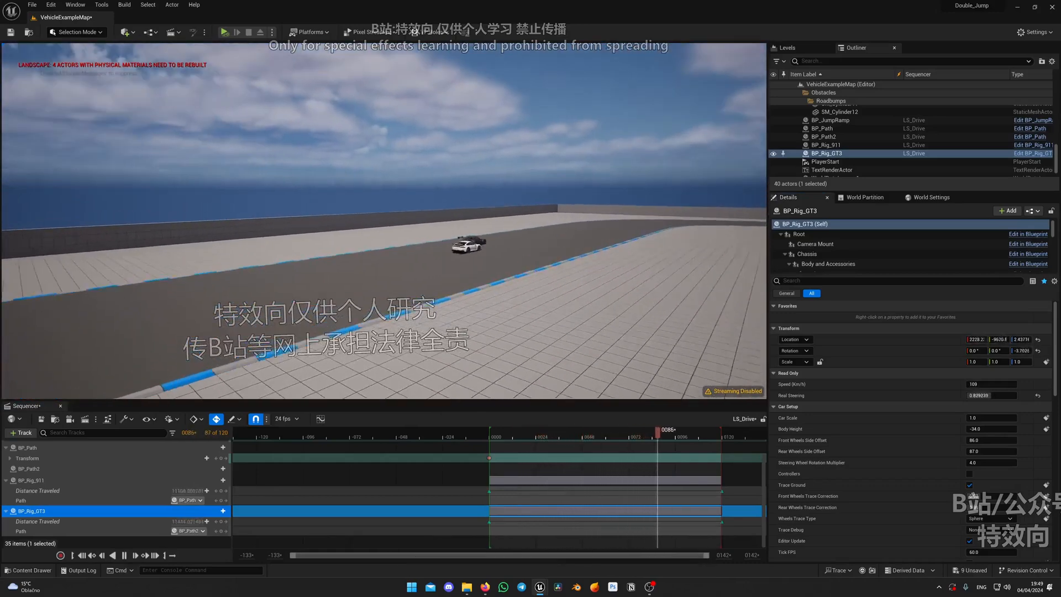
left_click_drag(659, 439, 645, 440)
left_click_drag(530, 440, 520, 442)
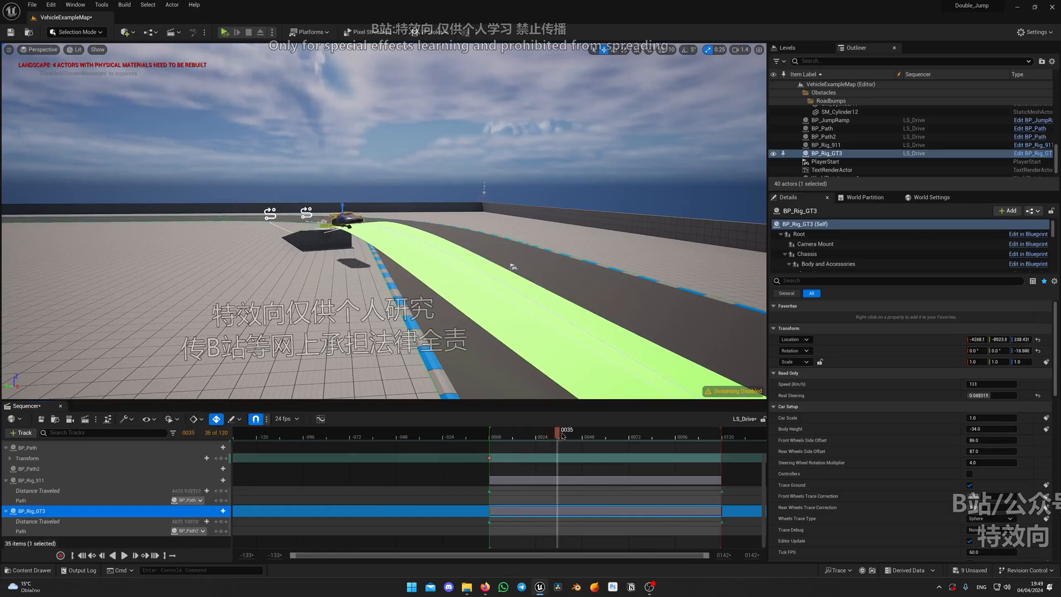
left_click_drag(588, 436, 530, 436)
right_click_drag(497, 310, 491, 216)
key("space")
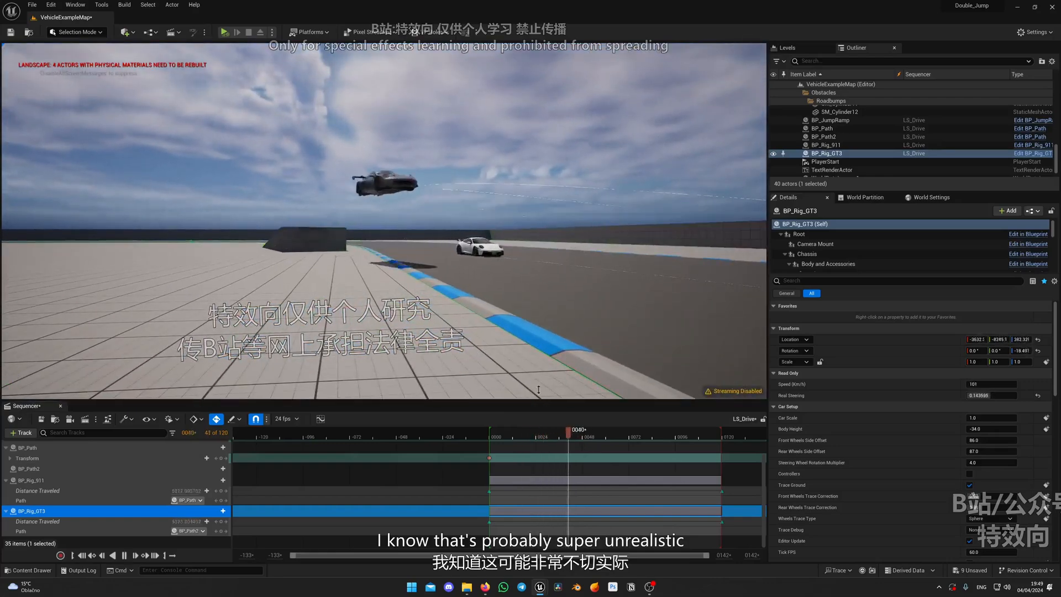
right_click_drag(632, 373, 779, 390)
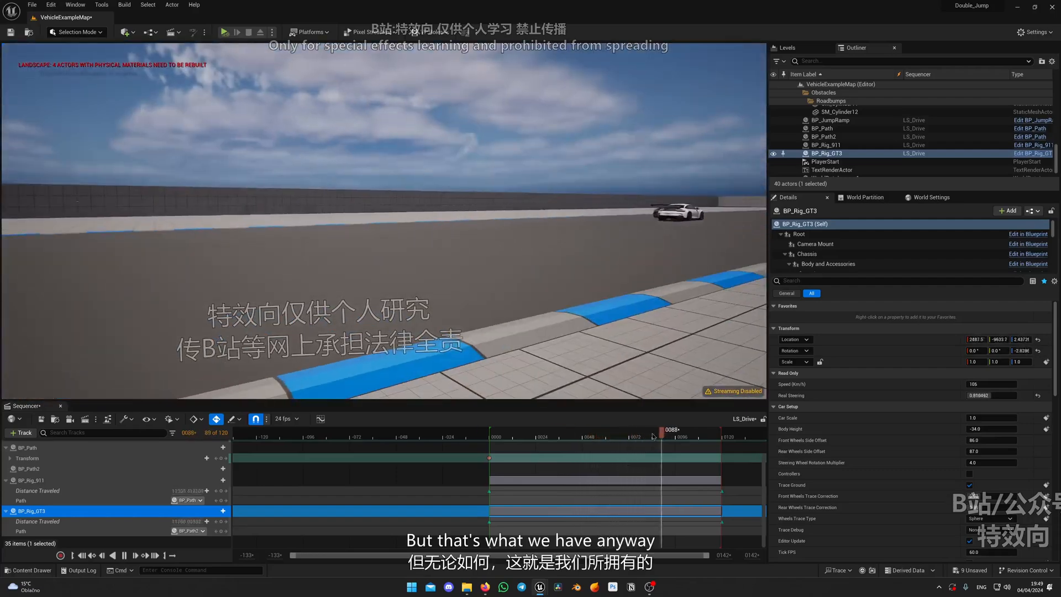
left_click_drag(653, 437, 534, 436)
right_click_drag(519, 302, 343, 348)
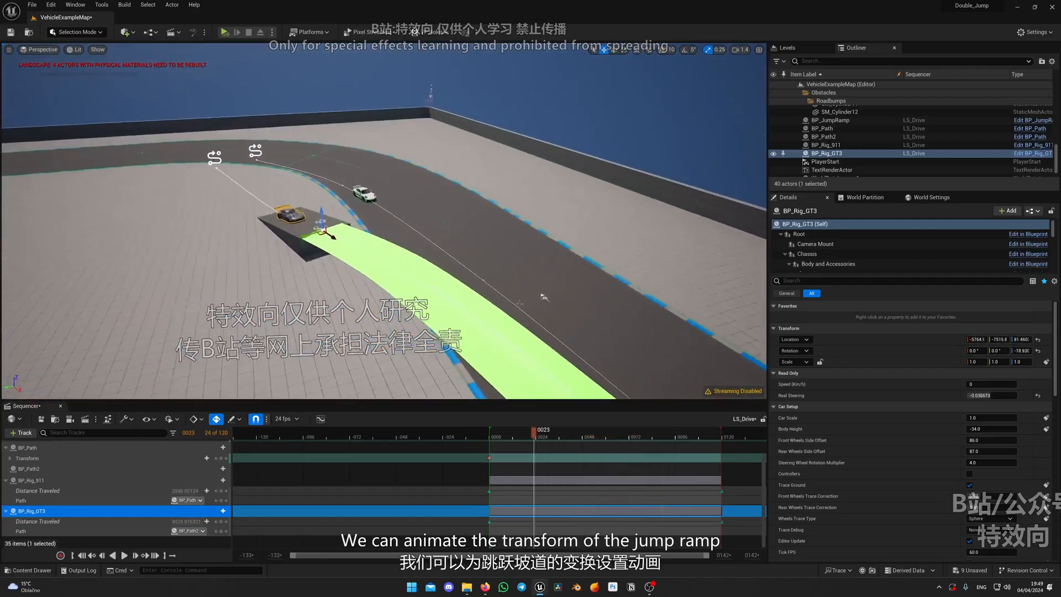
Select BP_JumpRamp, delete its second Transform key in LS_Drive and go to the remaining key at frame 0
left_click(382, 286)
right_click_drag(354, 296, 395, 296)
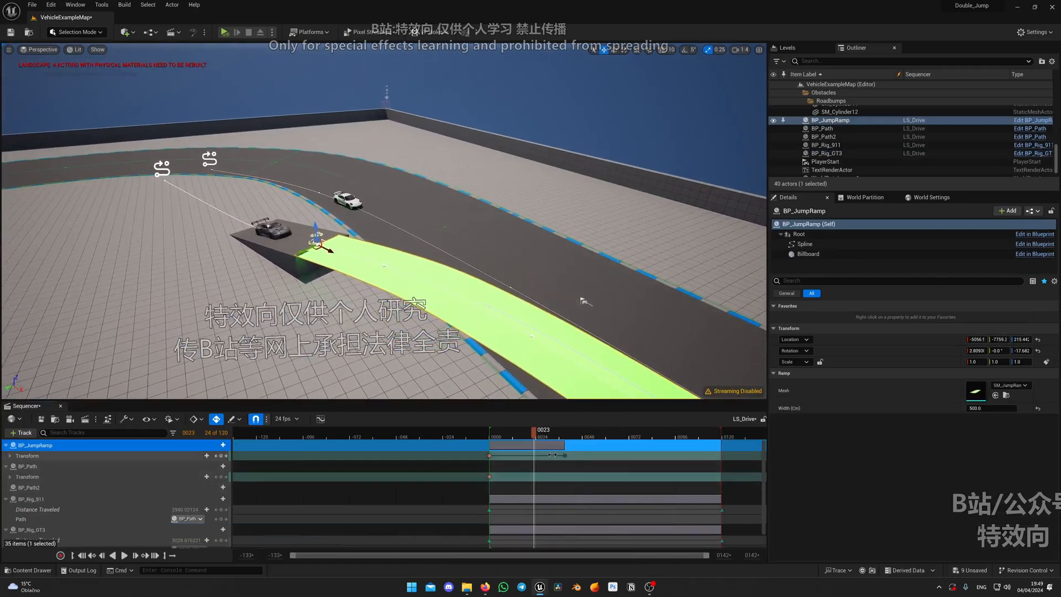
key("Delete")
left_click(216, 456)
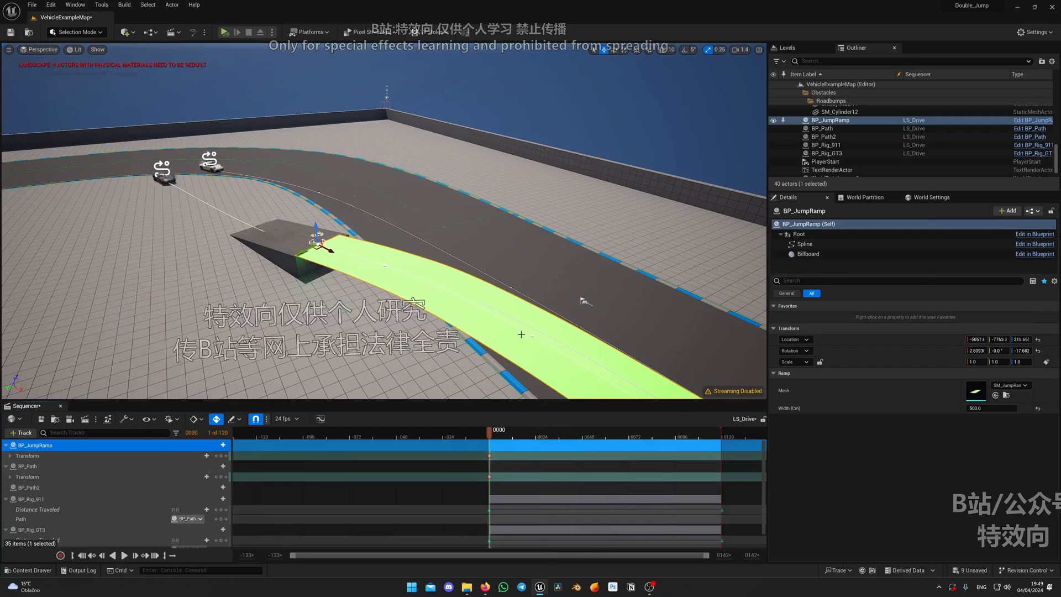
At frame 0, set BP_JumpRamp's X rotation to 0 and lower it to about Z 209.3, level with the solid ramp's edge
right_click_drag(469, 287, 569, 304)
mouse_move(544, 218)
right_mouse_down()
mouse_move(555, 201)
mouse_move(552, 230)
right_mouse_up()
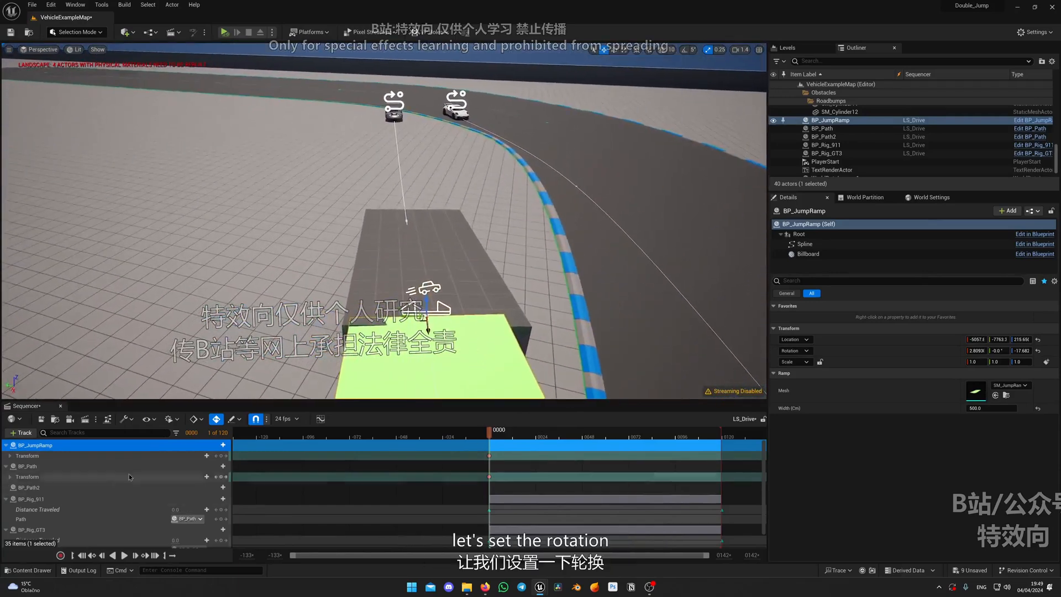
left_click(172, 456)
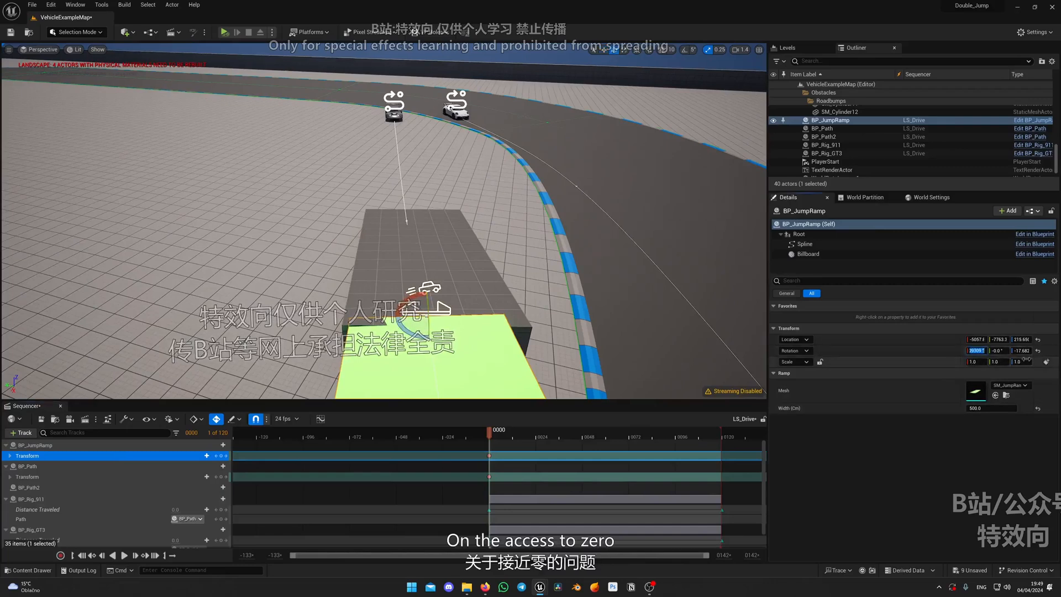
type("0")
key("Return")
right_click_drag(511, 279, 512, 270)
key("w")
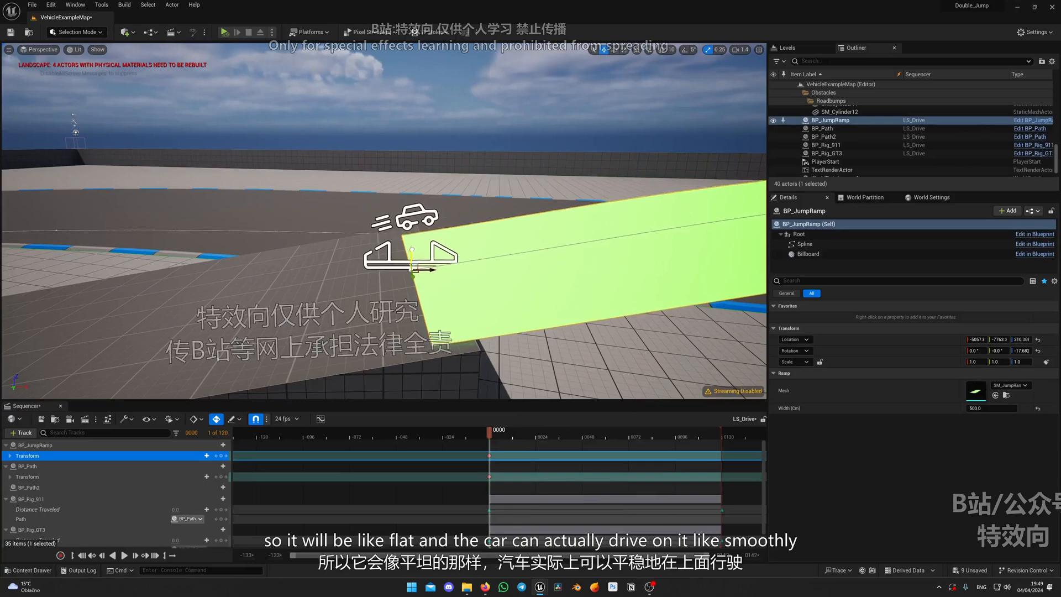
left_click_drag(411, 250, 412, 249)
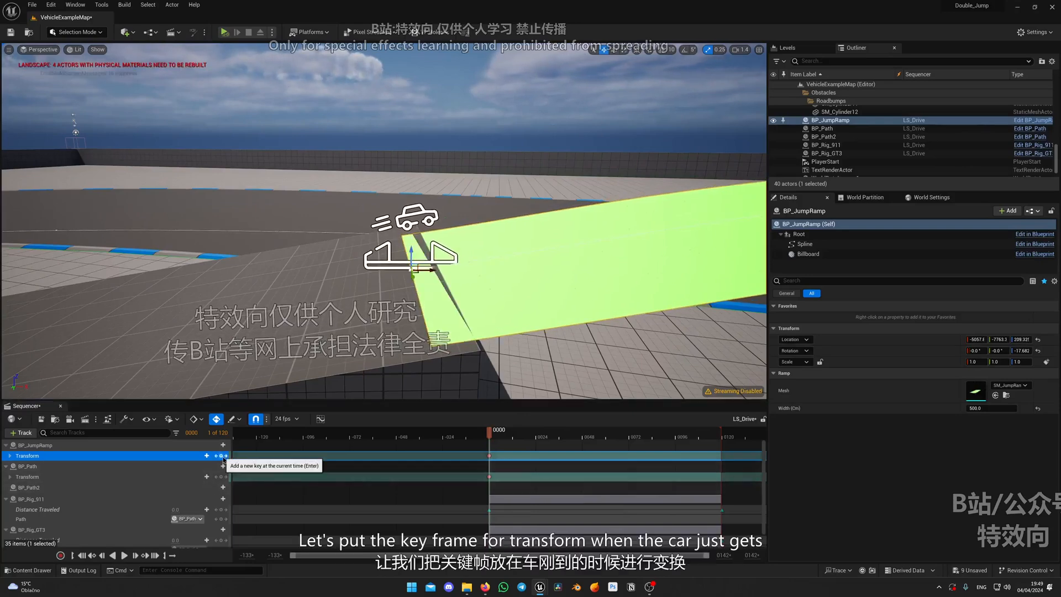
Move LS_Drive to frame 38, with BP_Rig_GT3 in mid-jump, and add a Transform key for BP_JumpRamp
right_click_drag(354, 298, 324, 328)
left_click_drag(491, 436, 559, 436)
right_click_drag(538, 324, 567, 298)
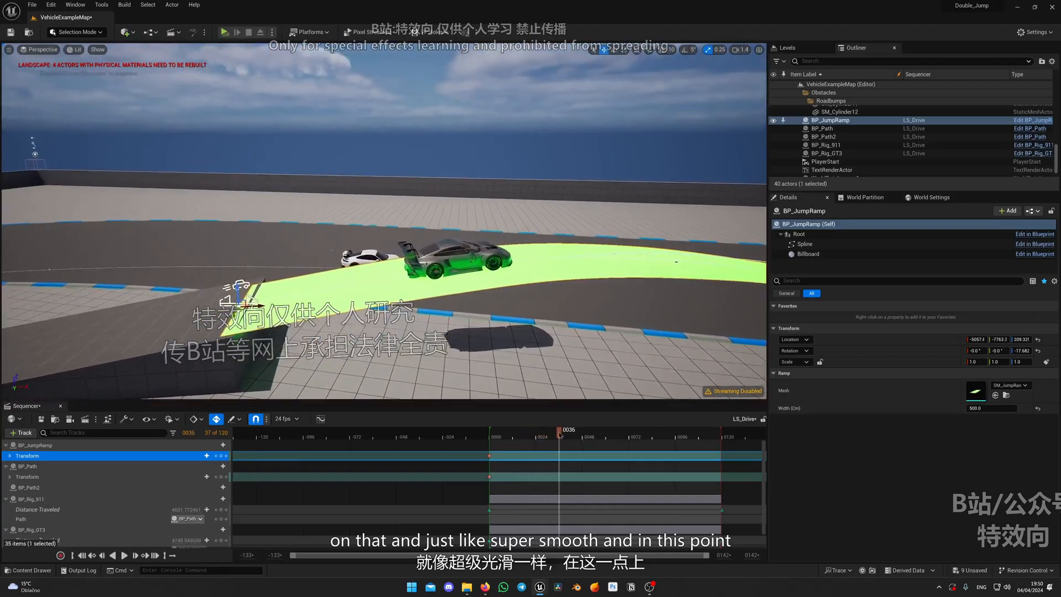
left_click_drag(560, 436, 565, 436)
right_click_drag(558, 246, 604, 269)
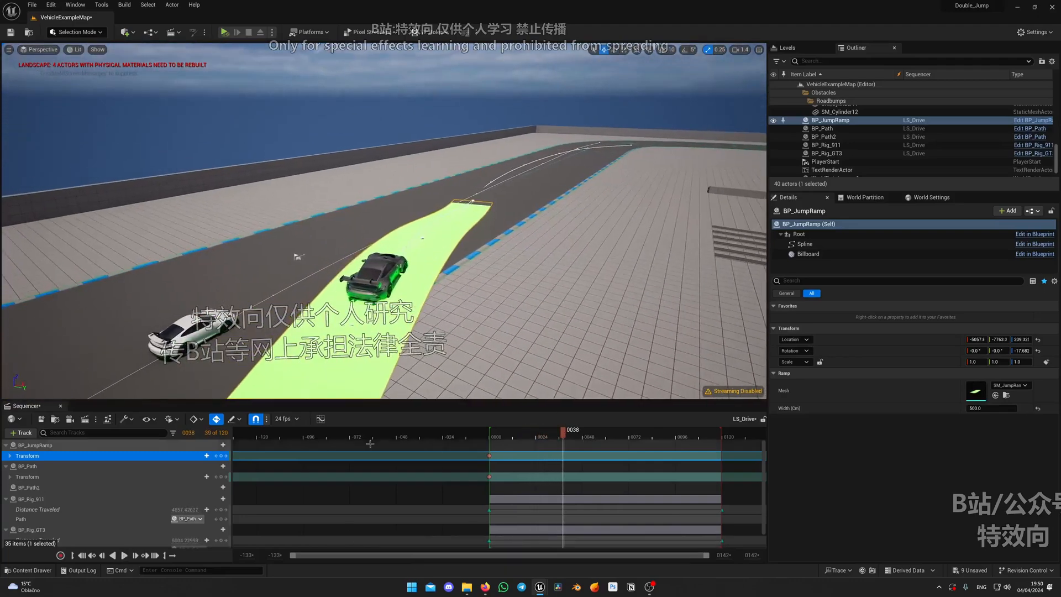
left_click(220, 456)
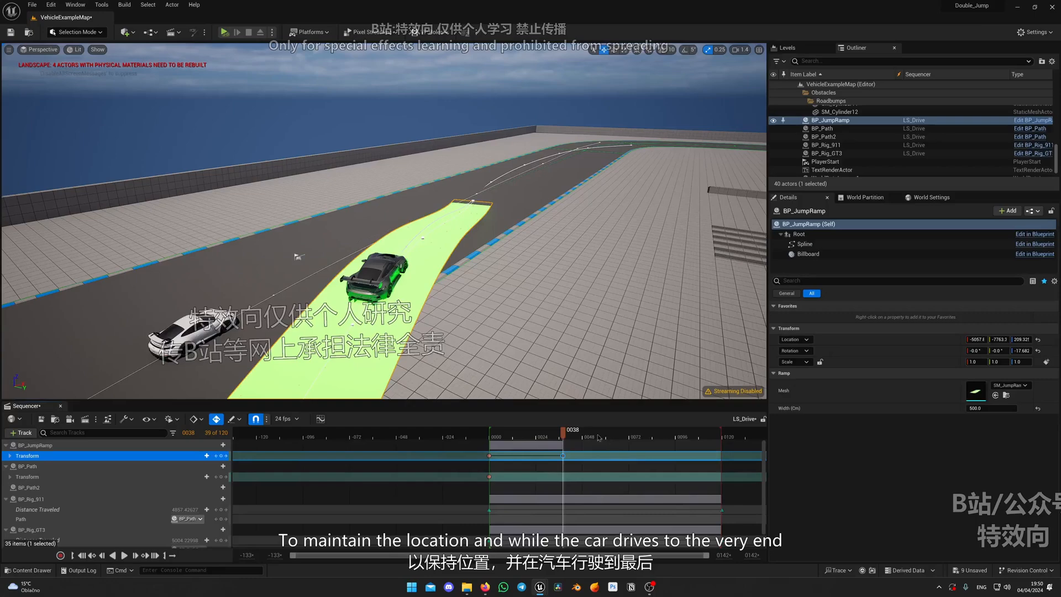
Add a BP_JumpRamp Transform key at frame 57 and rotate the ramp sideways to about -10.7° in X
left_click_drag(600, 435, 601, 435)
right_click_drag(558, 309, 636, 324)
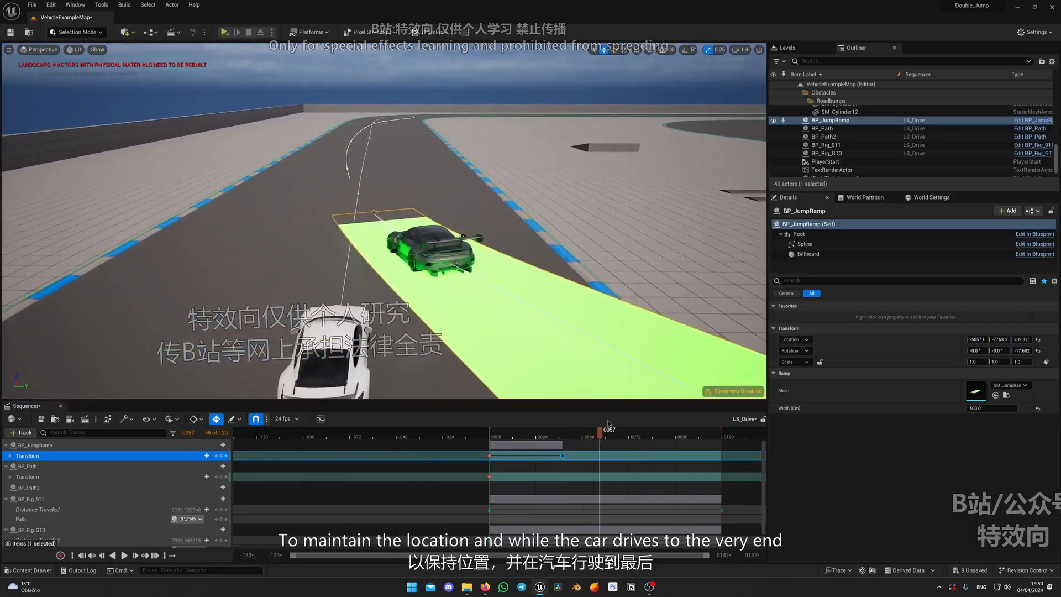
mouse_move(521, 346)
right_mouse_down()
mouse_move(523, 331)
mouse_move(500, 342)
mouse_move(547, 354)
mouse_move(507, 347)
right_mouse_up()
left_click(222, 456)
key("e")
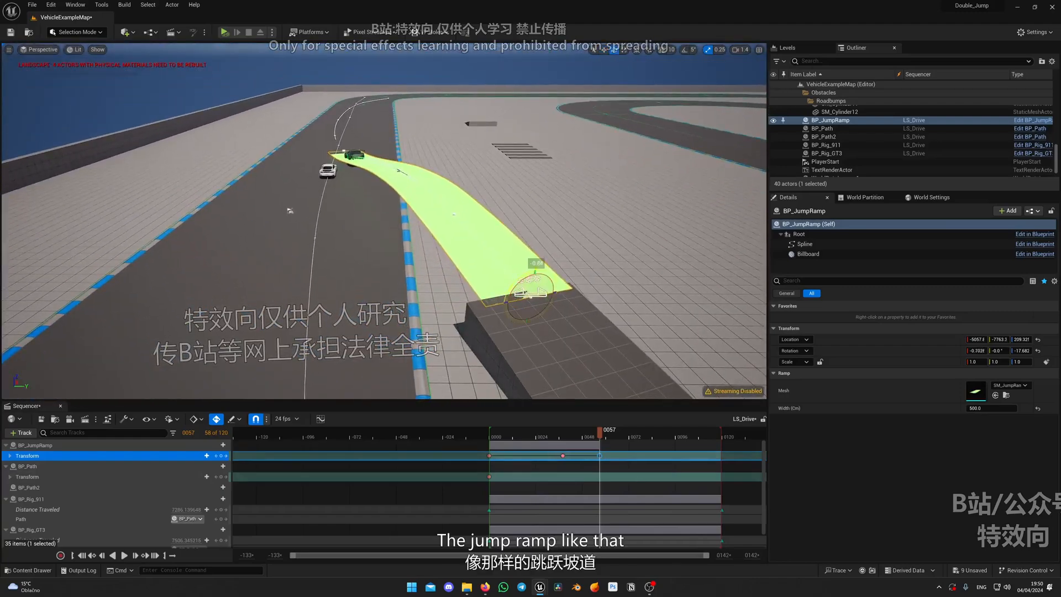
left_click_drag(531, 291, 530, 293)
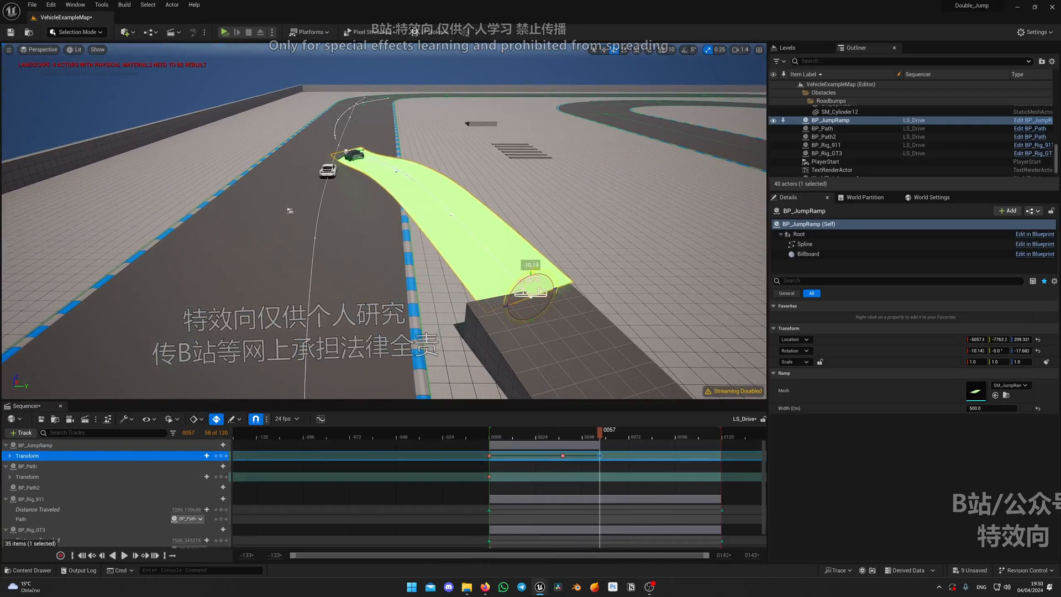
Shift BP_JumpRamp at frame 57 to about X -5217, Y -7712, clearing BP_Rig_GT3 from BP_Rig_911
right_click_drag(410, 259, 608, 225)
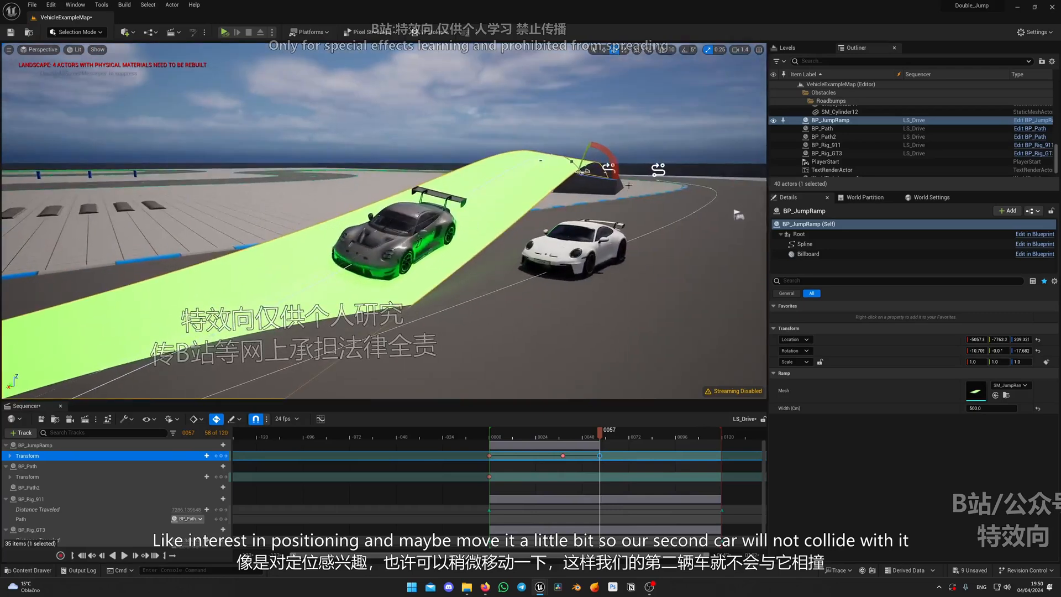
right_click_drag(556, 217, 626, 244)
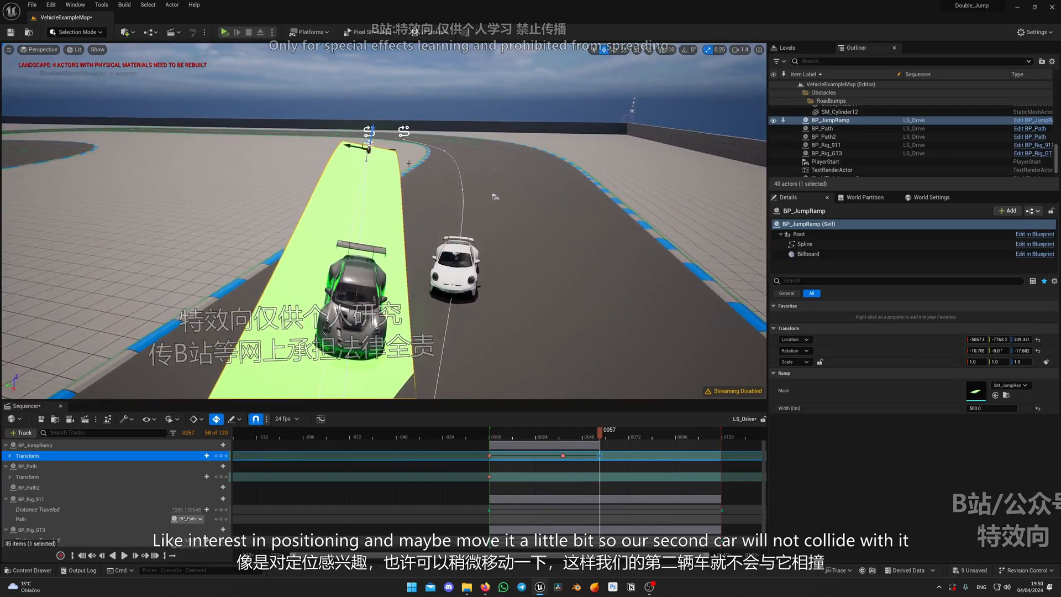
right_click_drag(408, 163, 473, 198)
left_click_drag(217, 88, 215, 88)
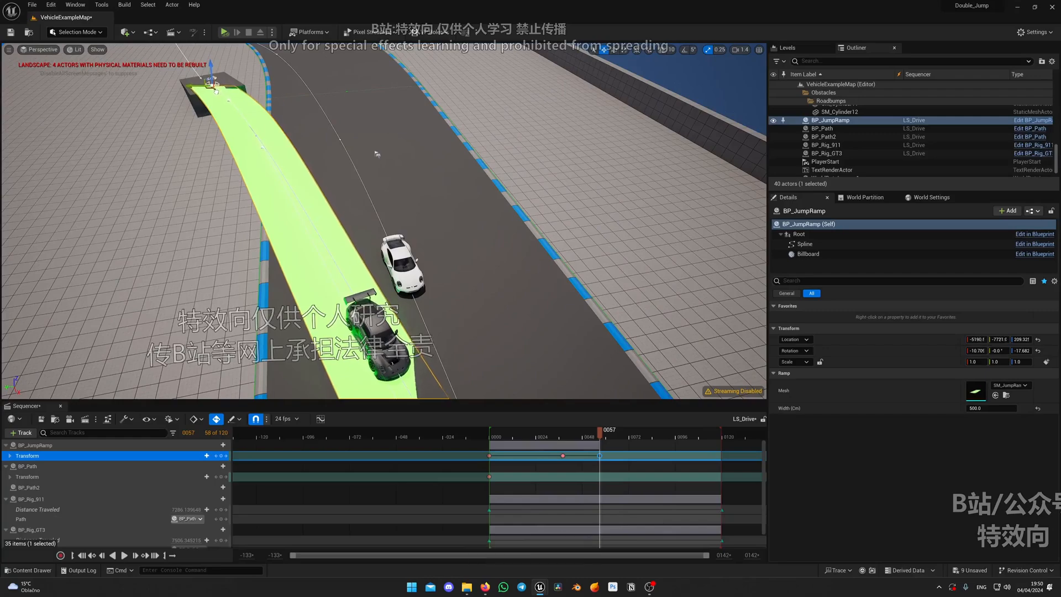
left_click_drag(216, 92, 215, 92)
right_click_drag(332, 166, 304, 98)
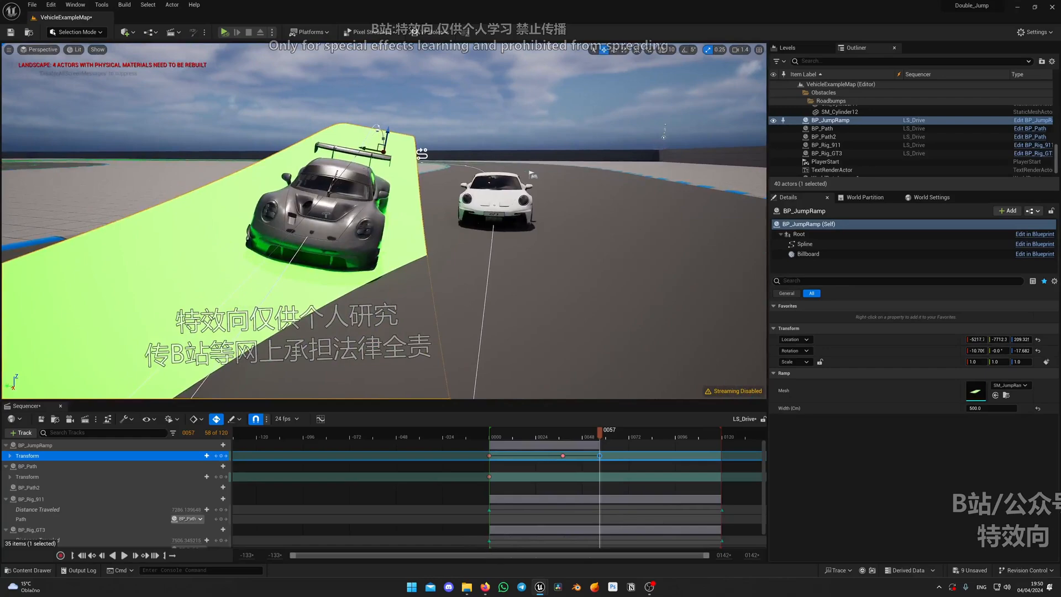
right_click_drag(326, 215, 213, 202)
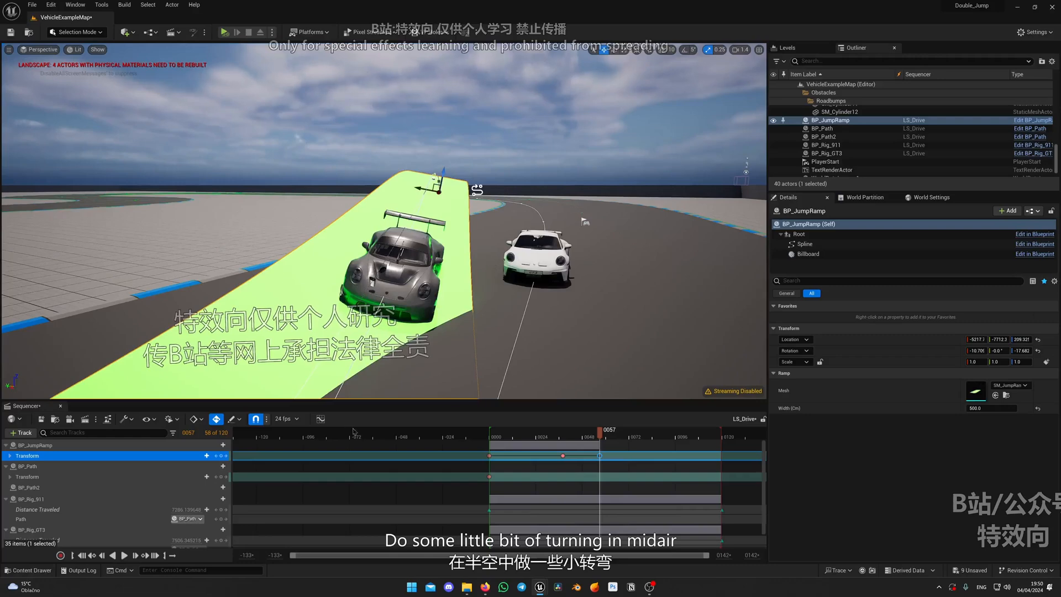
right_click_drag(309, 265, 257, 268)
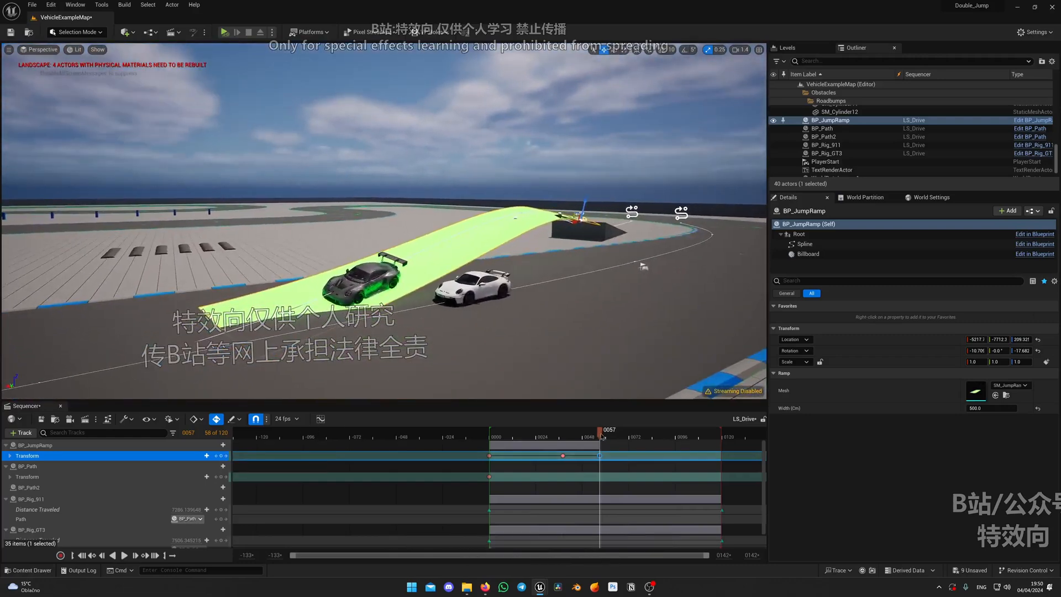
Replay the jump in LS_Drive from different viewpoints to examine BP_Rig_GT3's midair tilt and landing beside BP_Rig_911
left_click_drag(602, 436, 559, 436)
key("space")
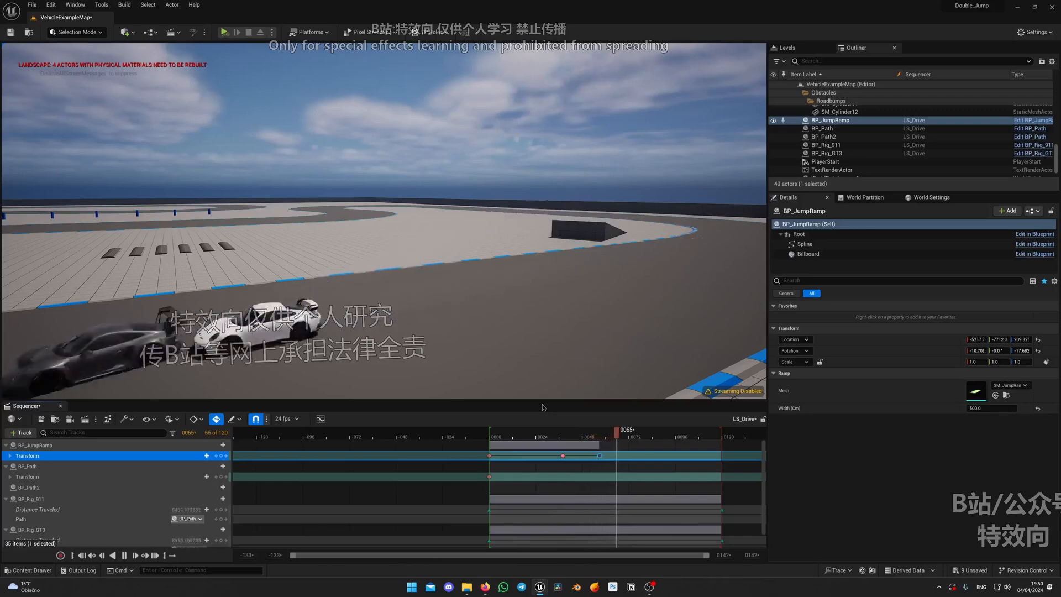
left_click(582, 435)
left_click_drag(582, 434, 529, 434)
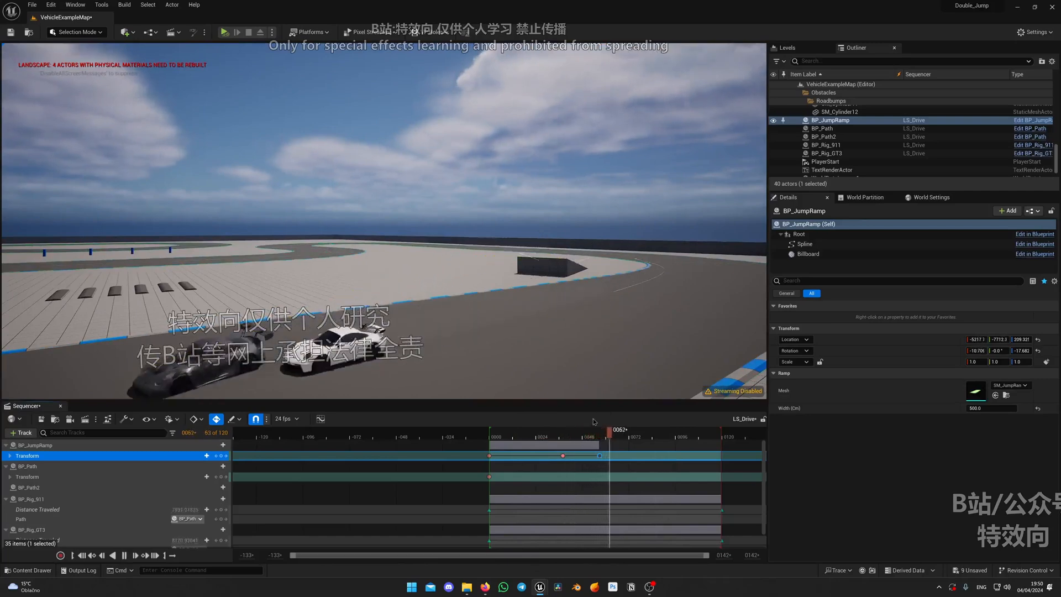
key("space")
right_click_drag(386, 232, 385, 272)
mouse_move(578, 323)
right_mouse_down()
mouse_move(630, 315)
mouse_move(569, 301)
mouse_move(579, 322)
mouse_move(577, 301)
right_mouse_up()
key("g")
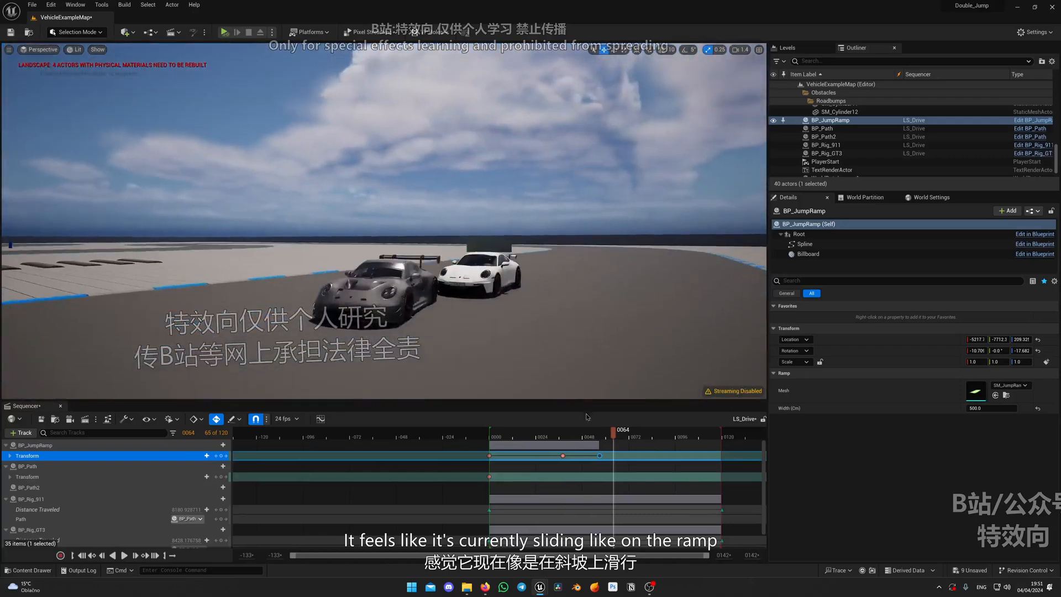
left_click(508, 434)
right_click_drag(511, 331, 540, 318)
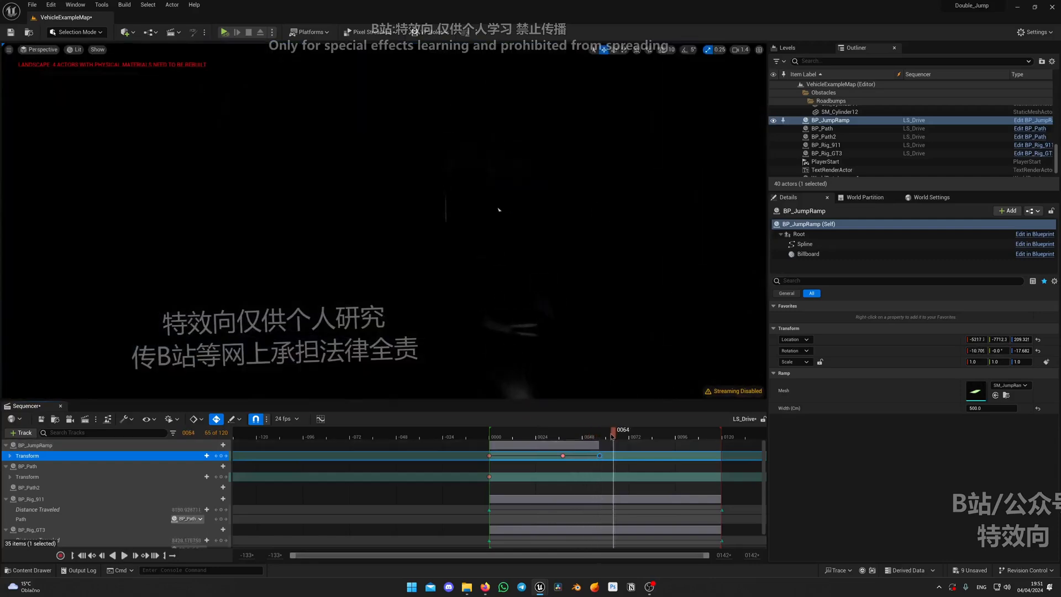
Replay the jump in LS_Drive and scrub back through it to examine how BP_Rig_GT3 drops beside BP_Rig_911
left_click(531, 436)
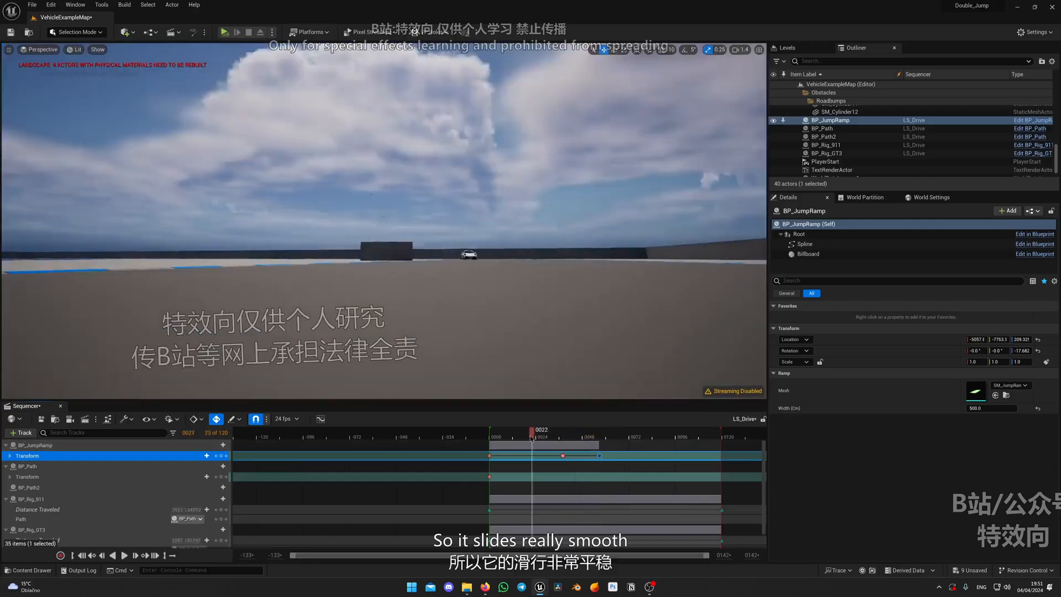
key("space")
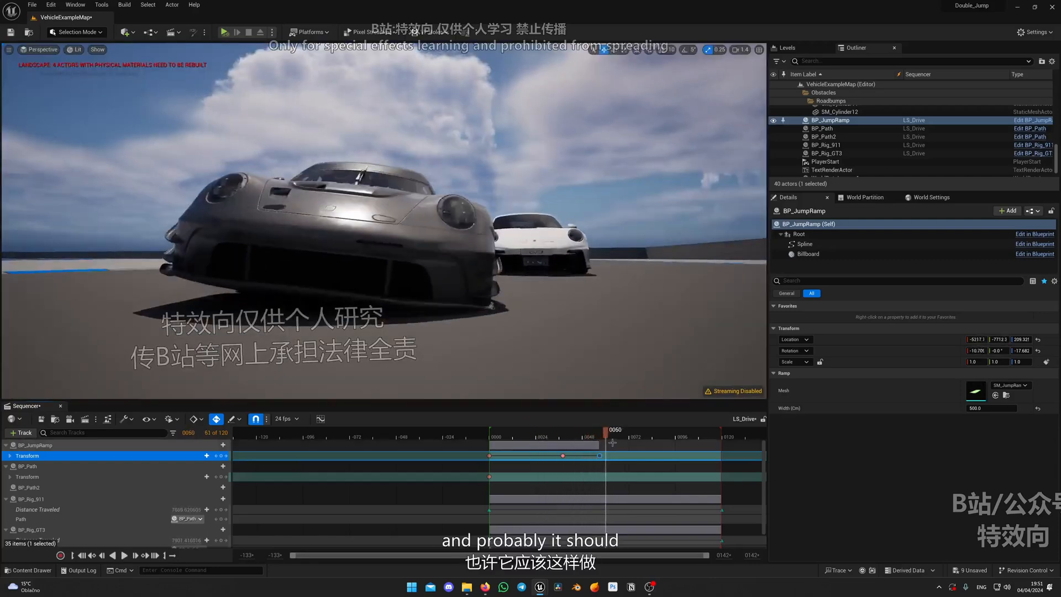
right_click_drag(587, 349, 587, 387)
left_click_drag(605, 435, 565, 435)
right_click_drag(564, 342, 520, 338)
right_click_drag(575, 306, 591, 332)
Move LS_Drive to frame 45 and add a Distance Traveled key for BP_Rig_GT3
left_click_drag(567, 435, 577, 435)
right_click_drag(580, 337, 556, 307)
scroll(216, 503, "down", 1)
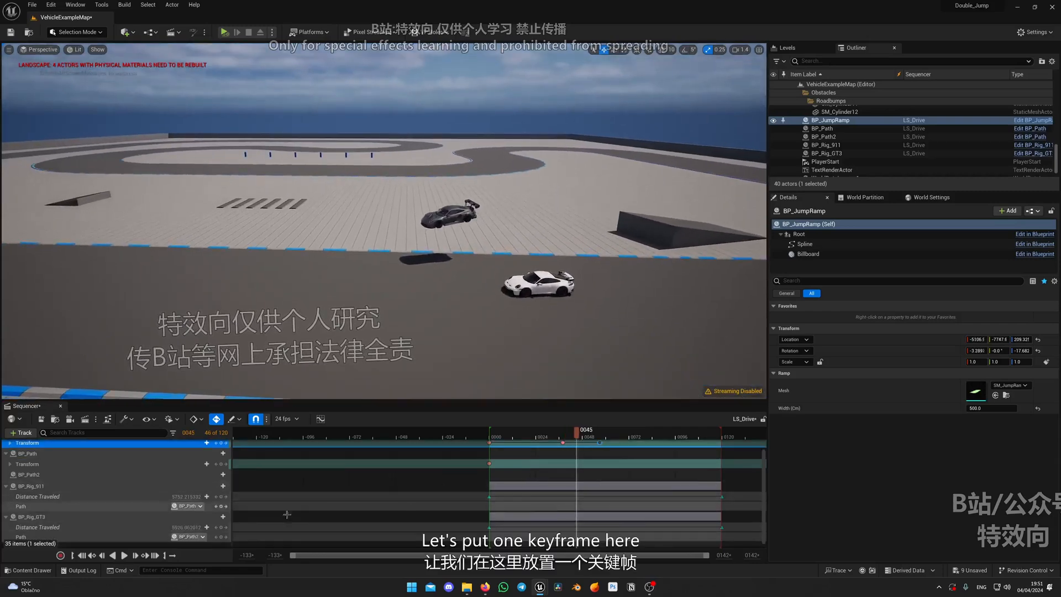
left_click(221, 498)
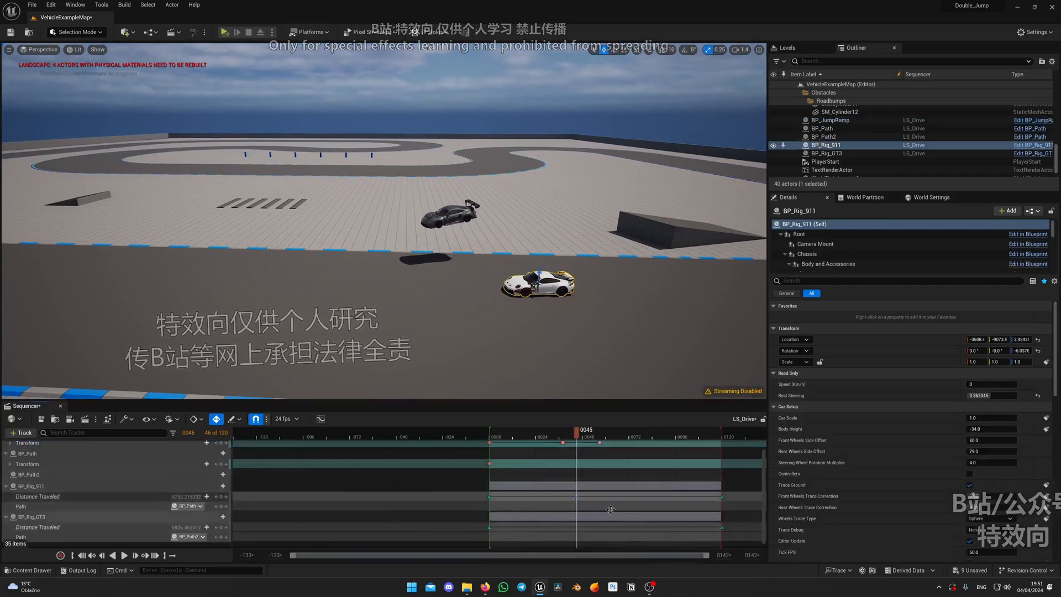
key("Escape")
left_click(549, 517)
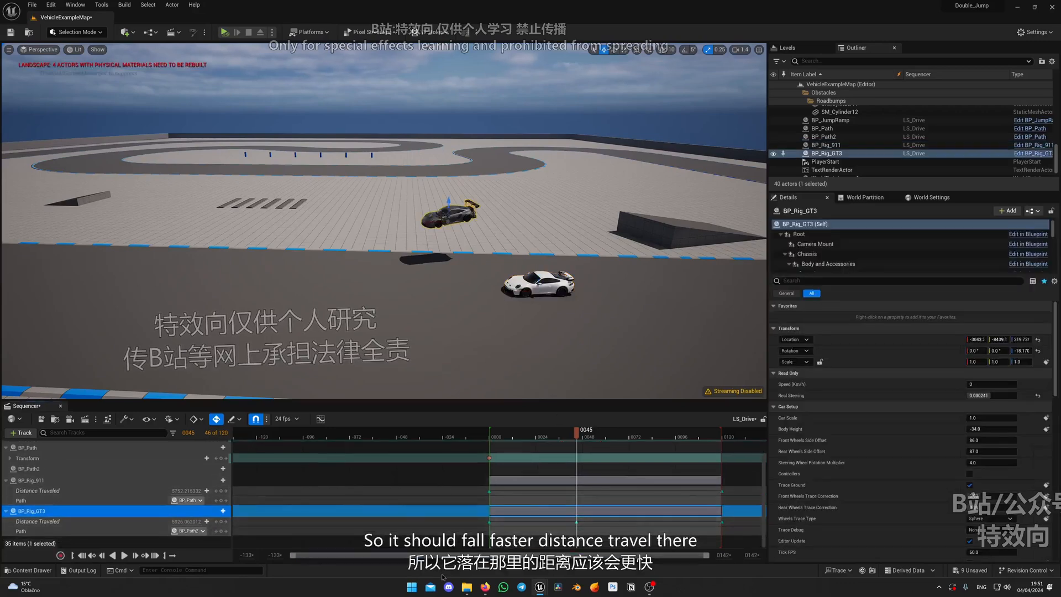
Add a BP_Rig_GT3 Distance Traveled key at frame 57 with cubic interpolation and an increased distance
left_click_drag(577, 433, 602, 439)
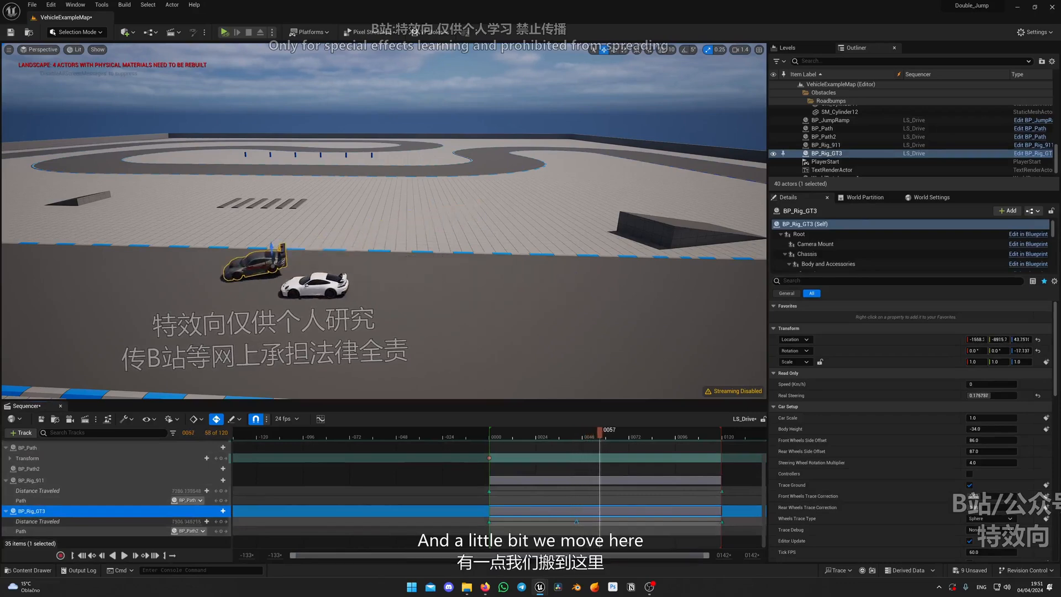
left_click(222, 523)
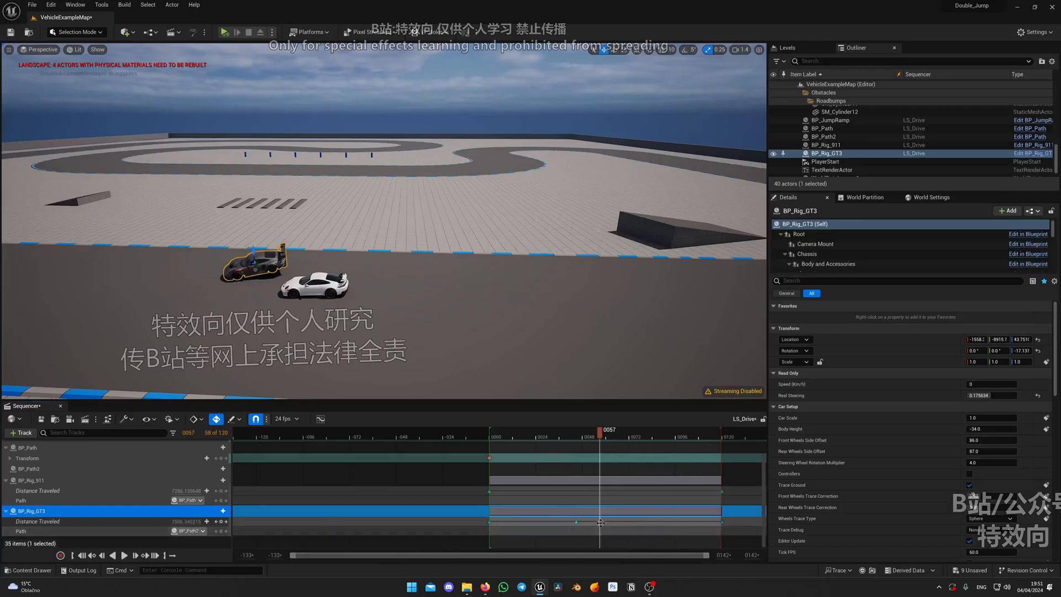
right_click(601, 523)
left_click(630, 425)
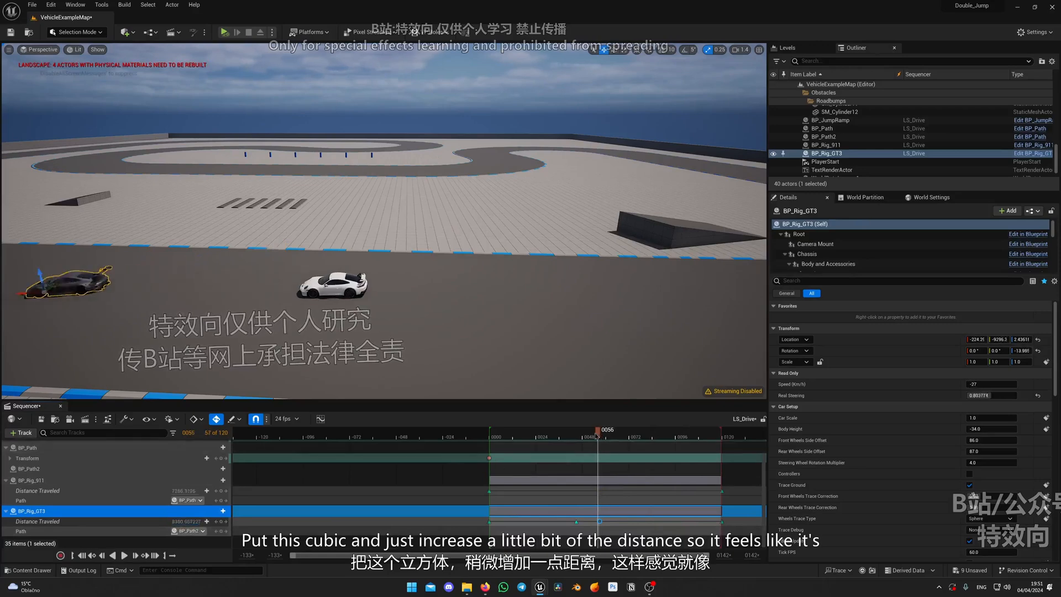
Set BP_Rig_GT3's Distance Traveled key at frame 45 to cubic interpolation and replay the jump to check it
left_click_drag(596, 436, 526, 441)
key("space")
right_click(575, 521)
left_click(629, 427)
key("space")
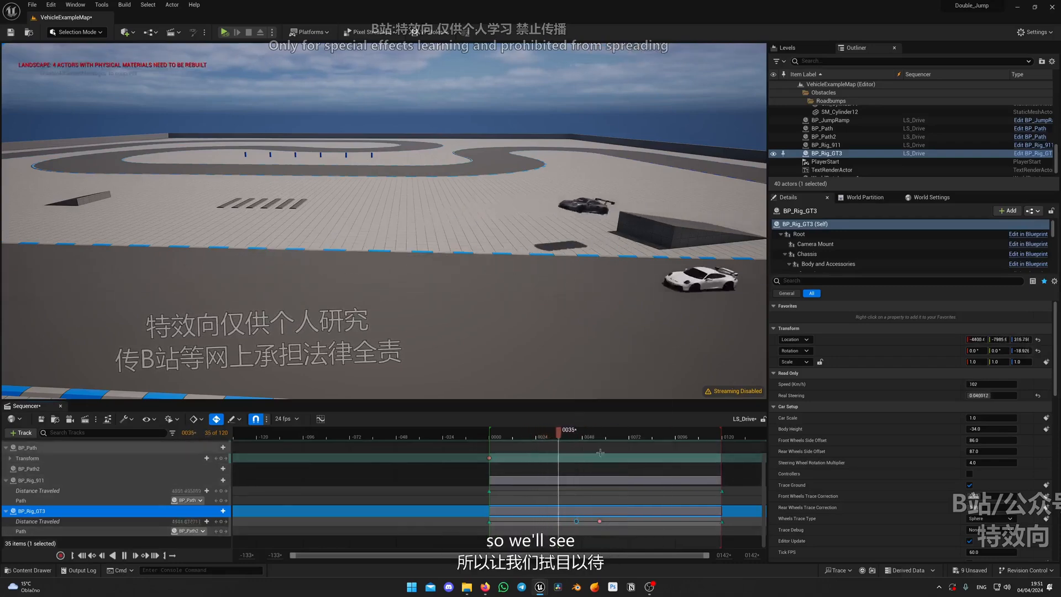
left_click_drag(603, 439, 579, 439)
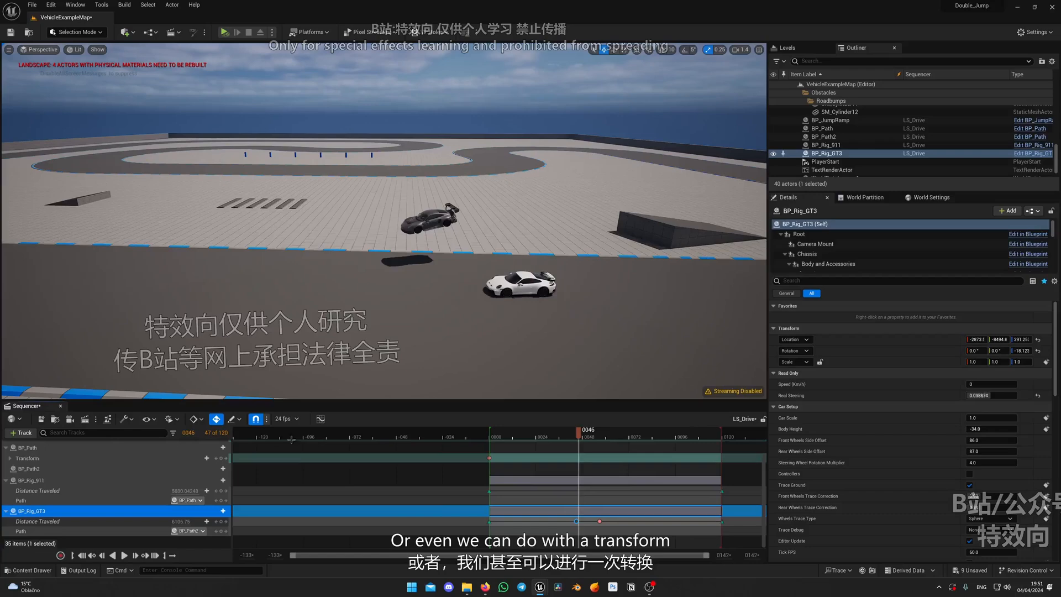
Lower BP_JumpRamp at its frame 57 Transform key to about X -5213, Y -7699, Z 136
scroll(162, 479, "up", 1)
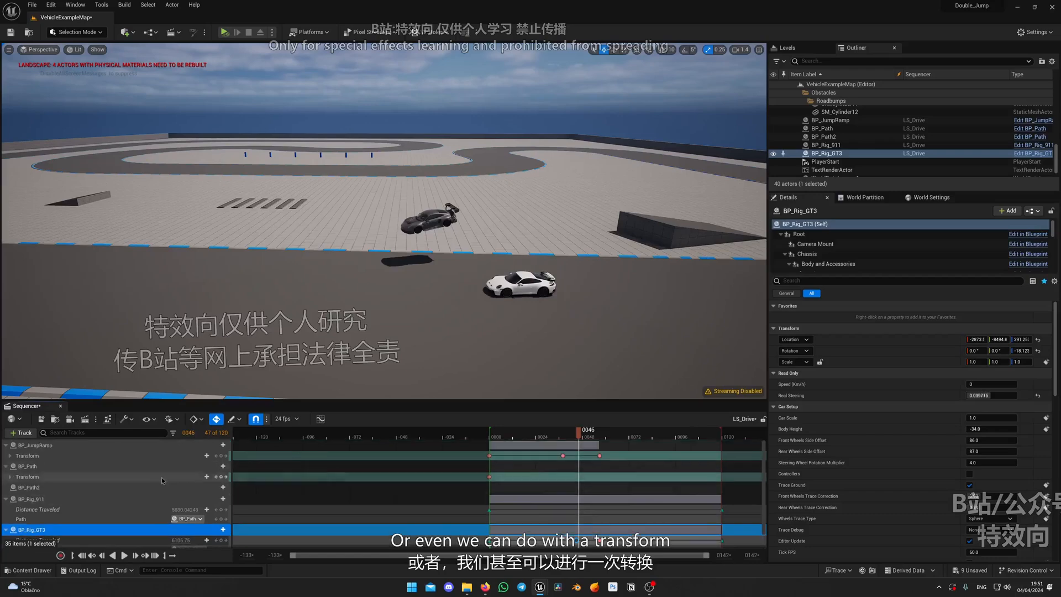
left_click(599, 456)
right_click_drag(564, 296, 597, 340)
key("g")
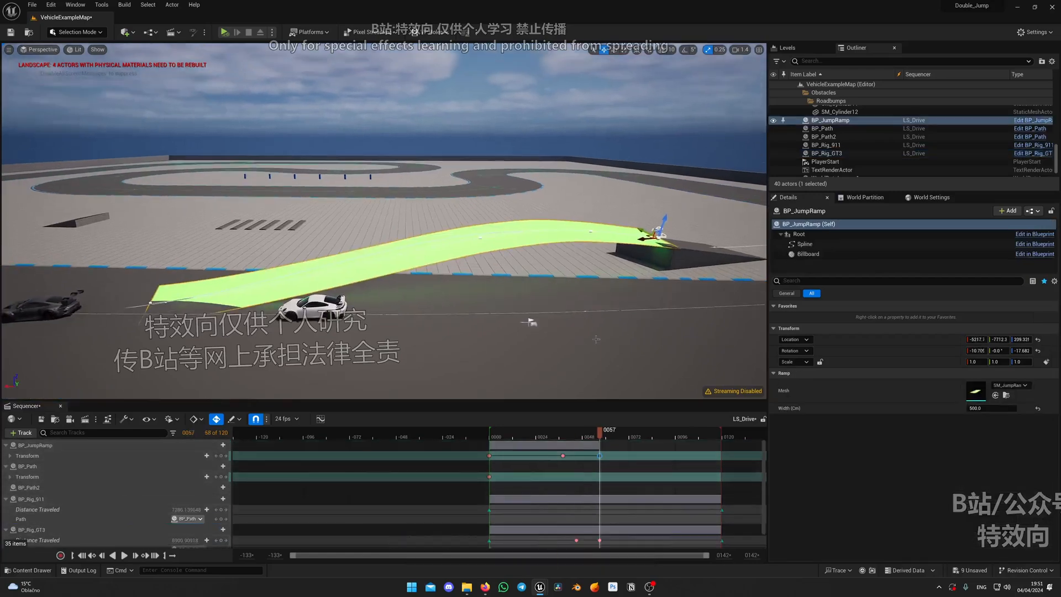
left_click_drag(600, 438, 571, 438)
right_click_drag(575, 353, 572, 331)
key("q")
left_click_drag(571, 438, 602, 440)
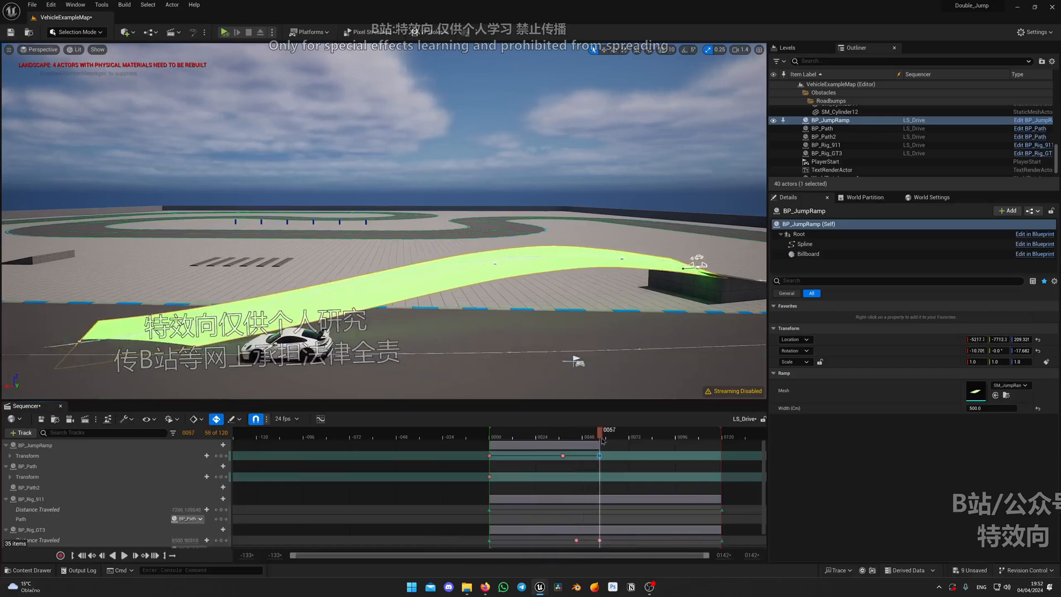
mouse_move(596, 341)
right_mouse_down()
mouse_move(555, 357)
mouse_move(595, 342)
right_mouse_up()
right_click_drag(593, 295, 578, 296)
key("w")
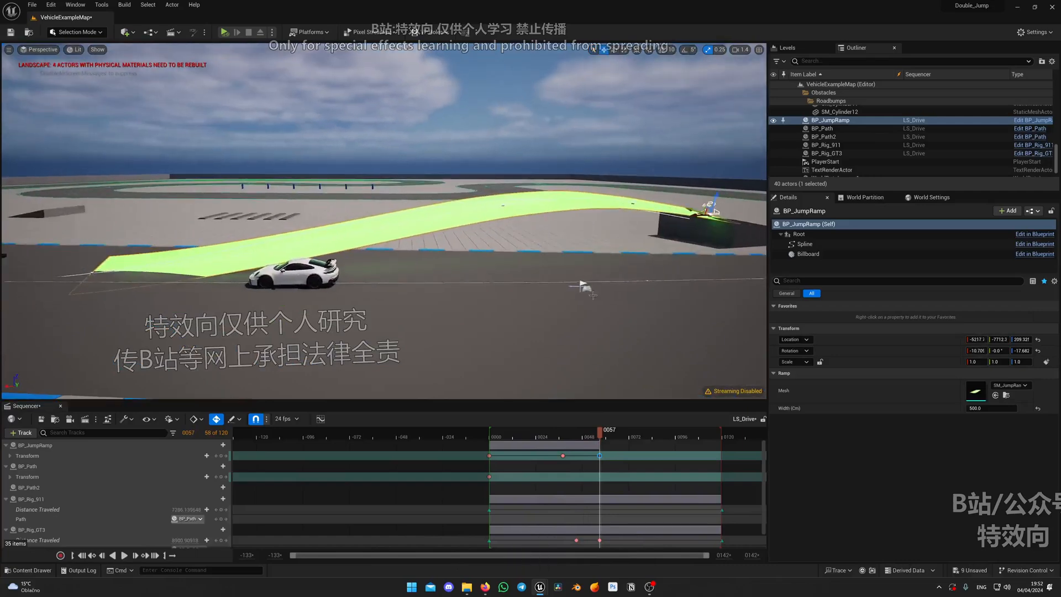
left_click_drag(716, 194, 714, 204)
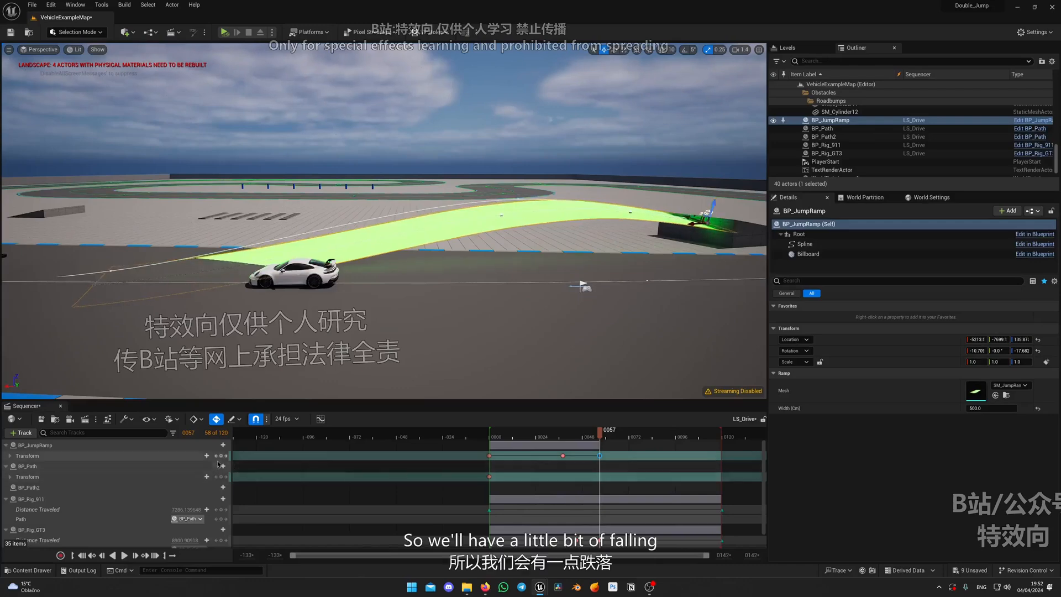
Replay LS_Drive repeatedly from the side to examine BP_Rig_GT3's slow midair moment and its drop to the road
left_click_drag(602, 436, 519, 436)
key("space")
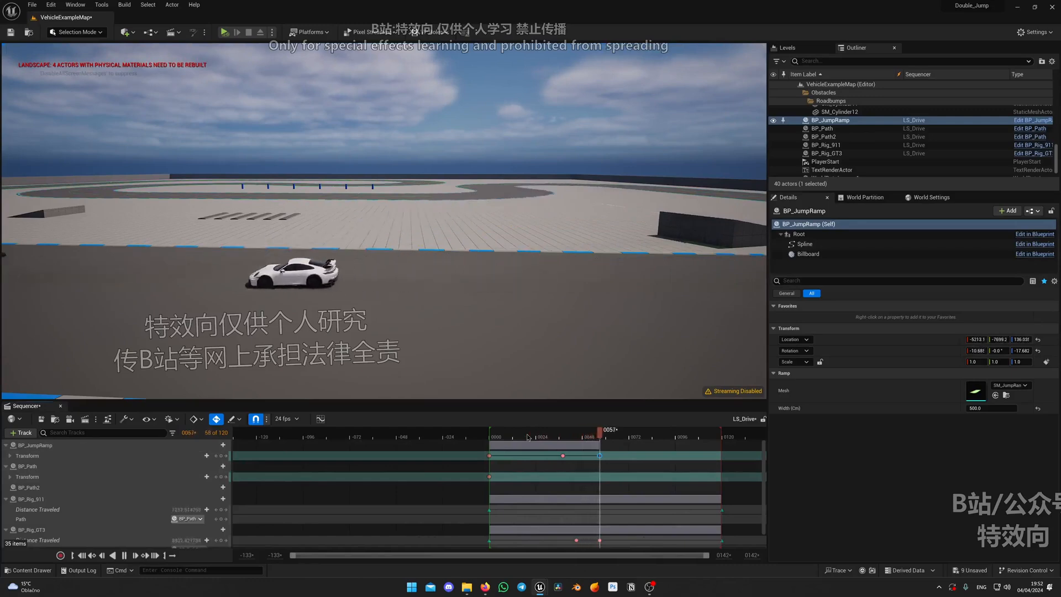
key("space")
scroll(598, 520, "down", 2)
left_click(540, 436)
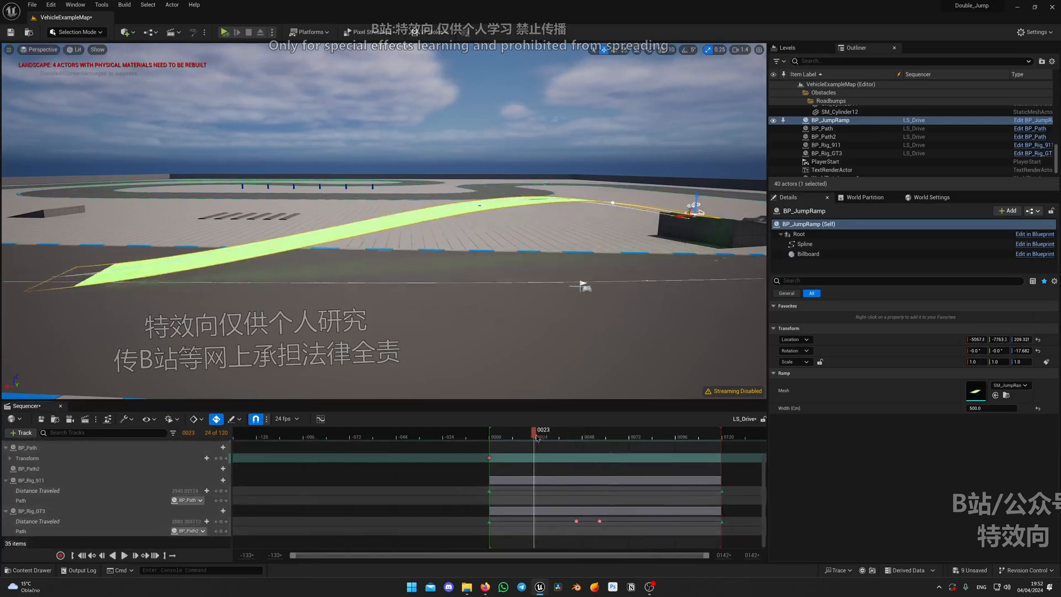
key("space")
left_click(563, 437)
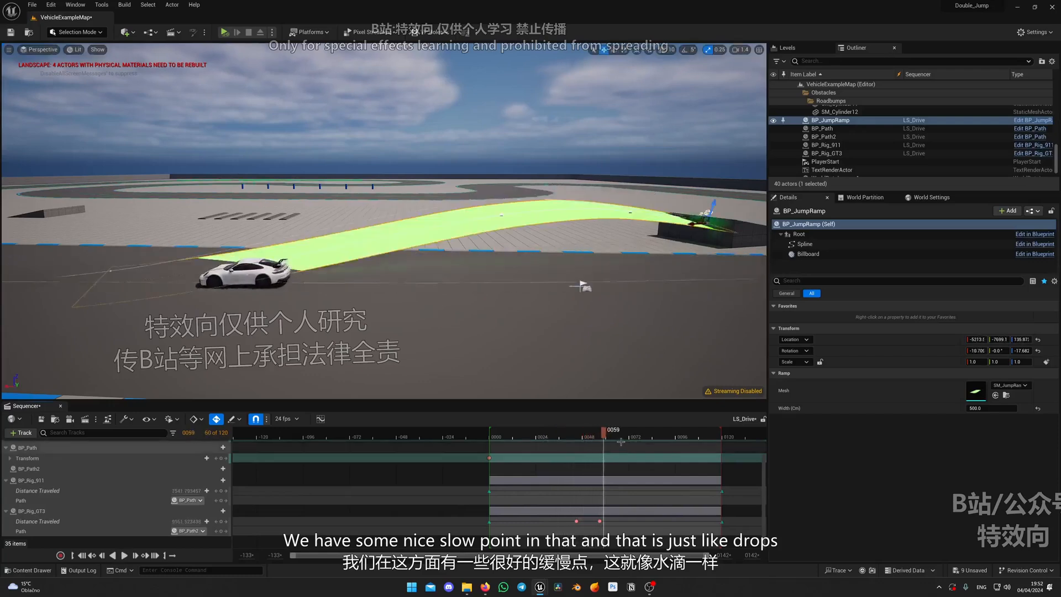
key("space")
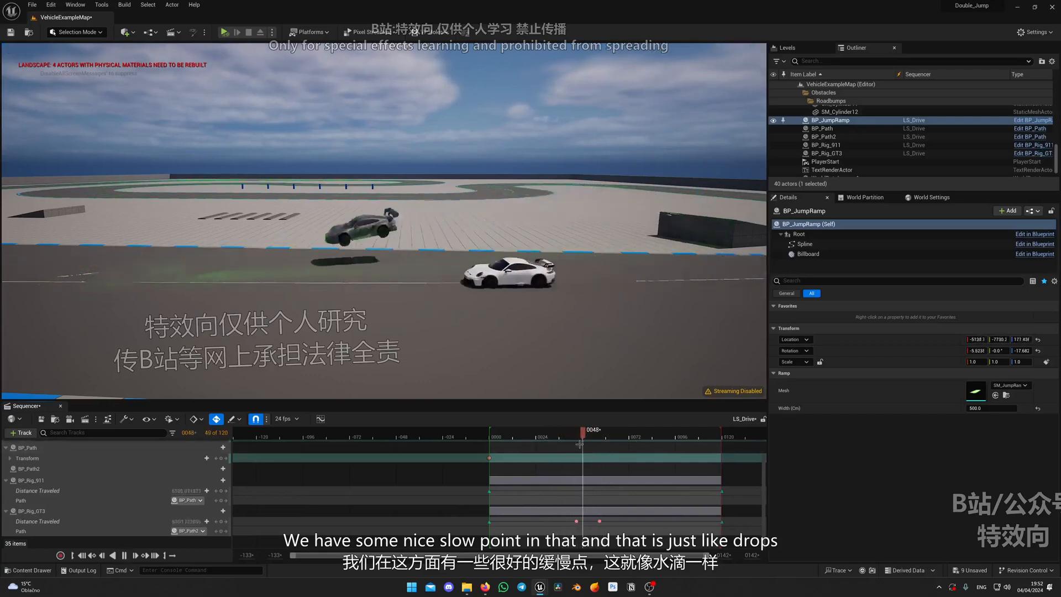
key("space")
left_click(547, 434)
key("space")
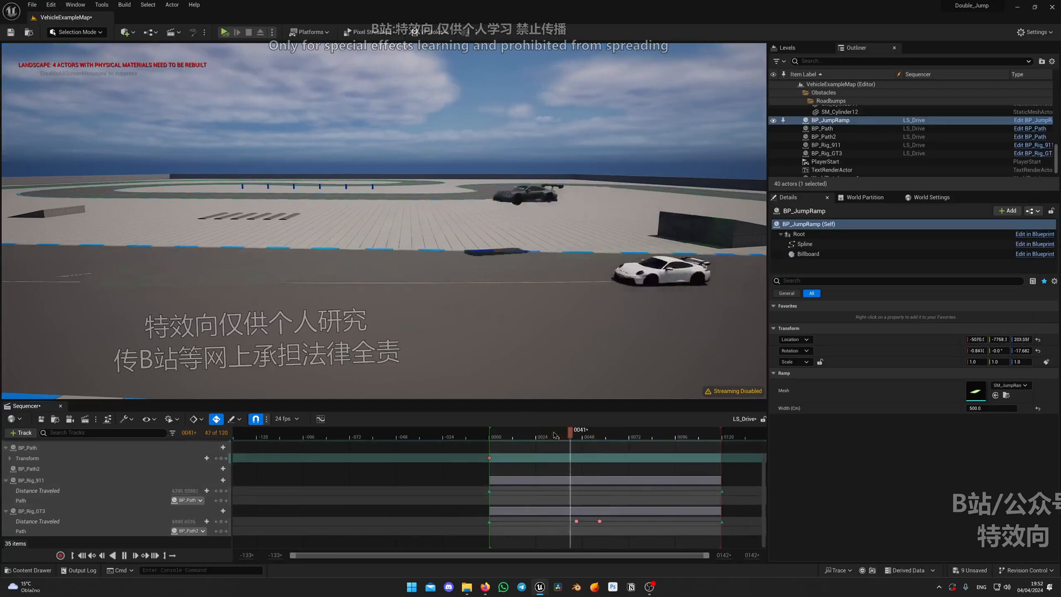
key("space")
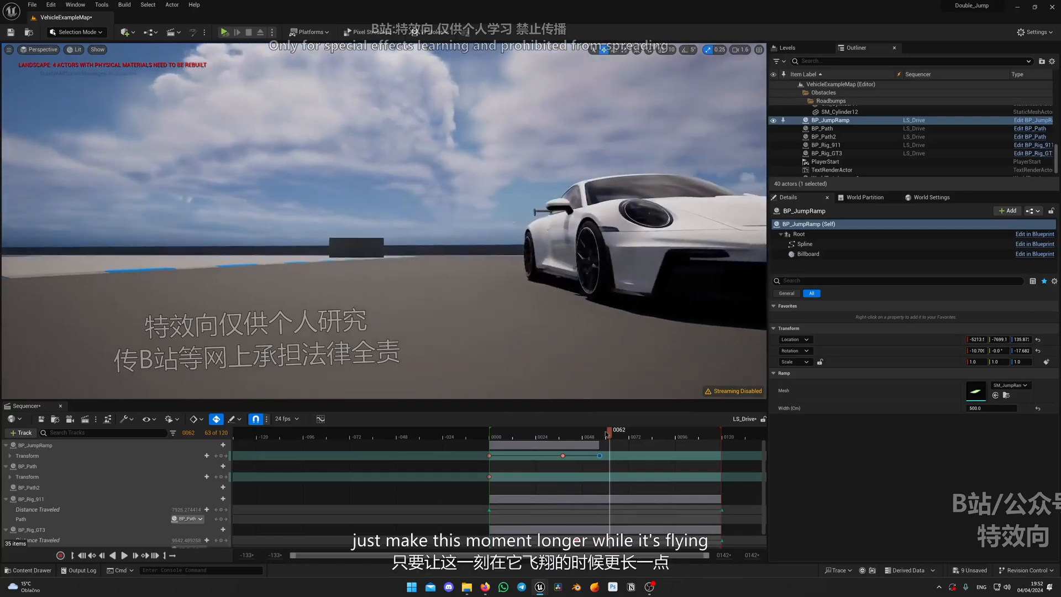
Replay the jump from a low viewpoint facing the cars to examine BP_Rig_GT3 flying and landing ahead of BP_Rig_911
left_click(576, 434)
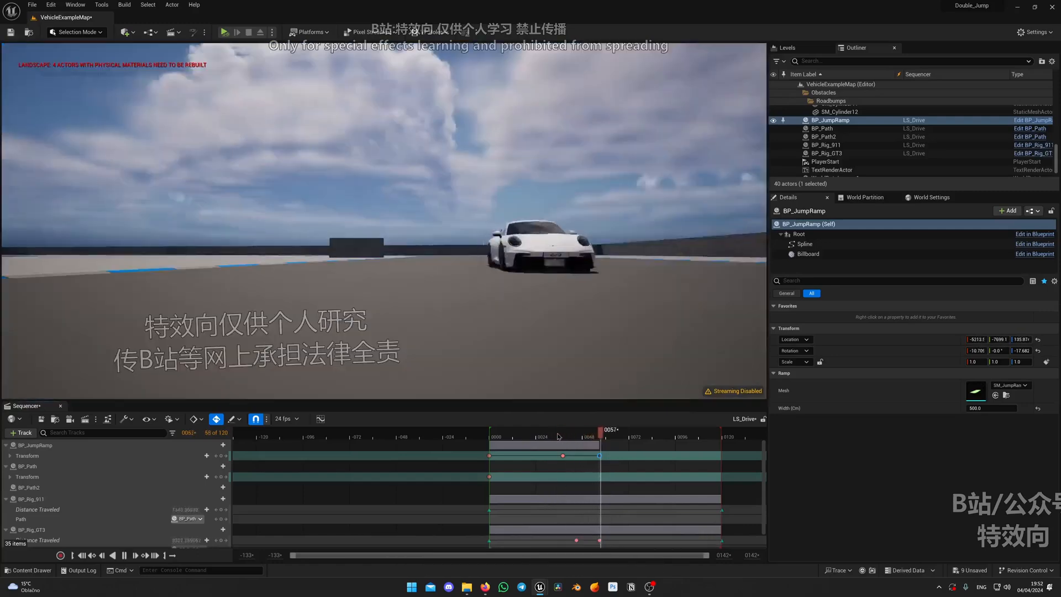
key("space")
left_click_drag(616, 436, 547, 437)
key("space")
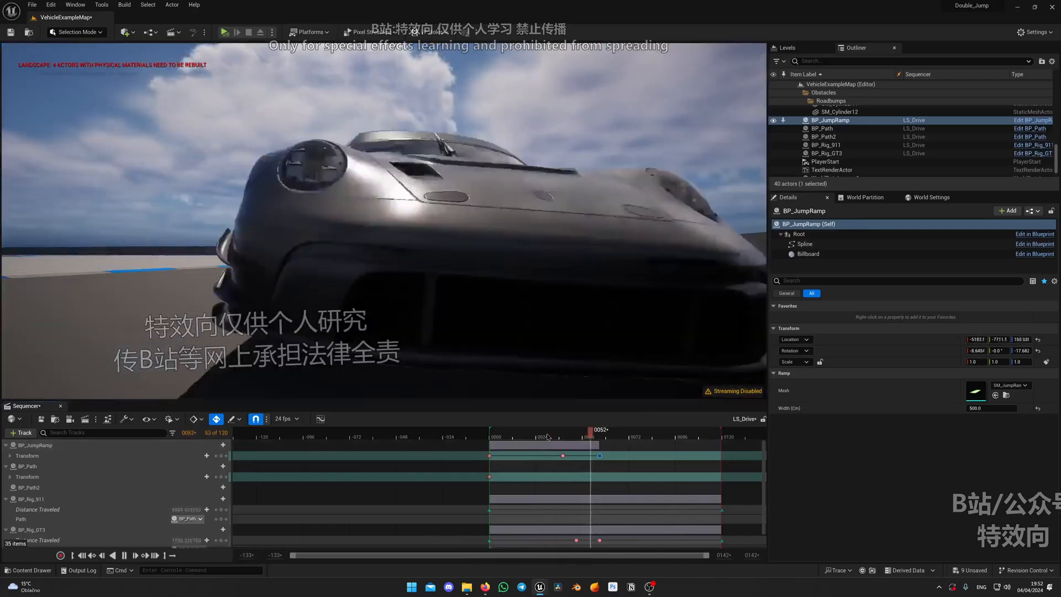
left_click(546, 436)
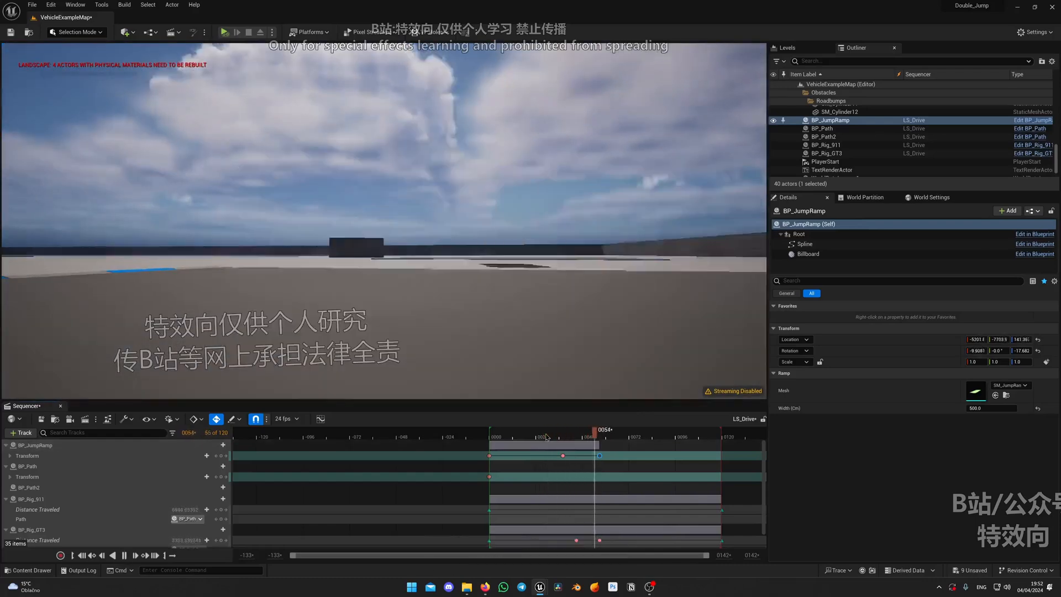
left_click(550, 432)
left_click(549, 432)
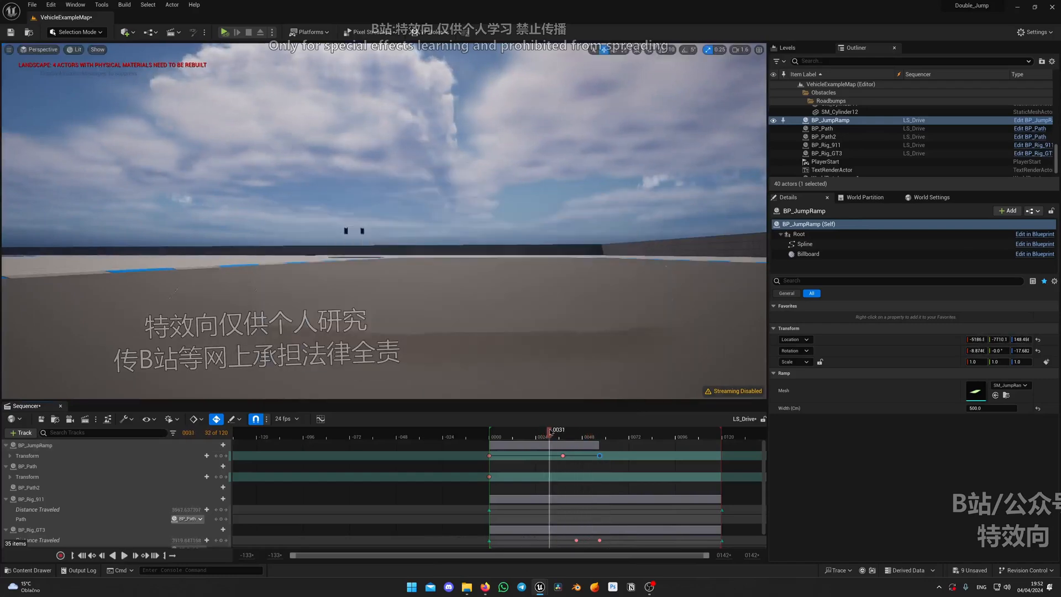
key("space")
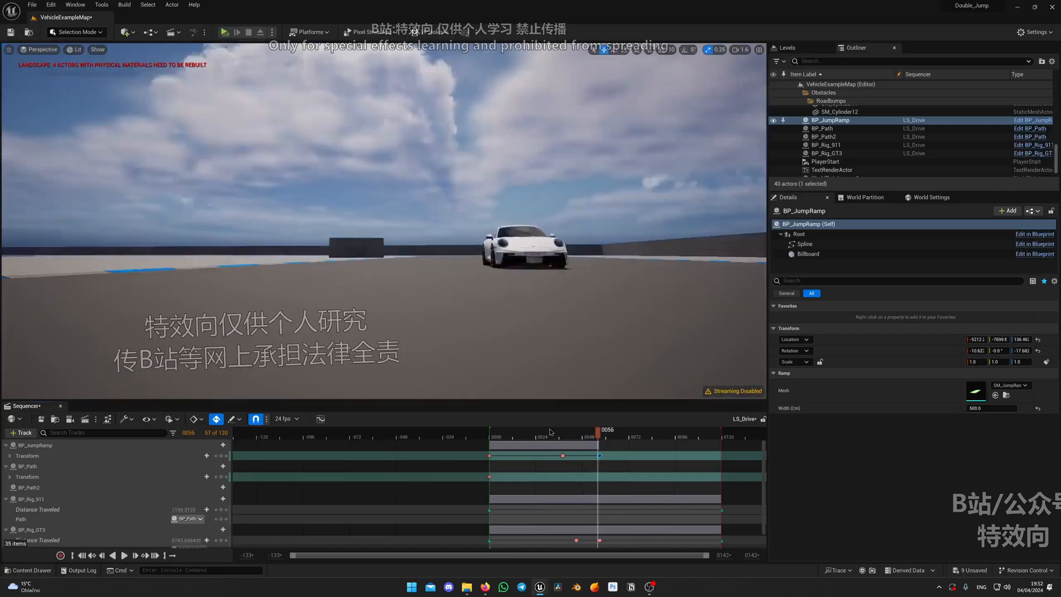
key("Up")
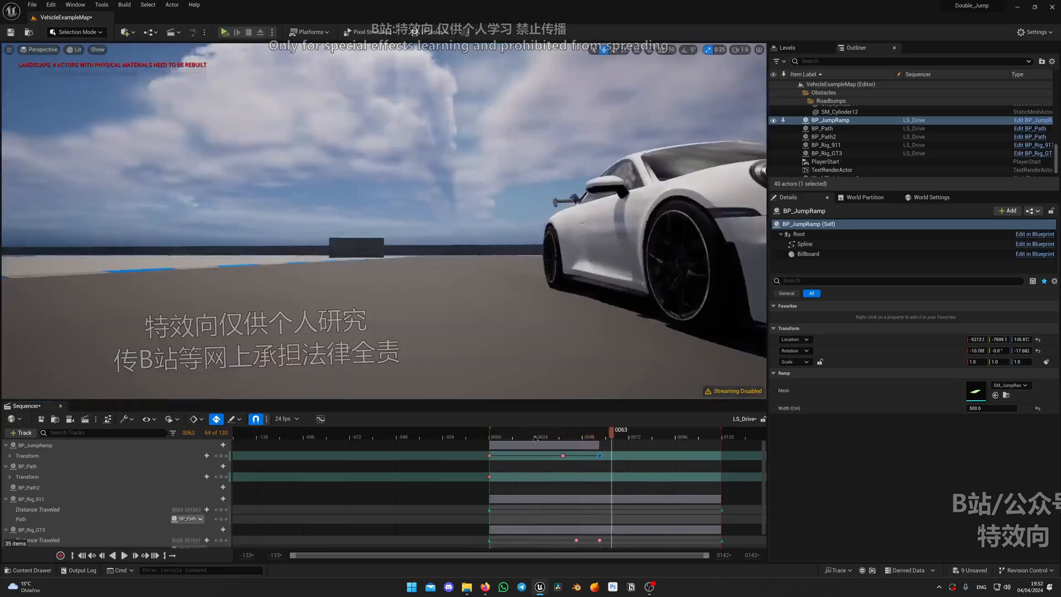
left_click(516, 433)
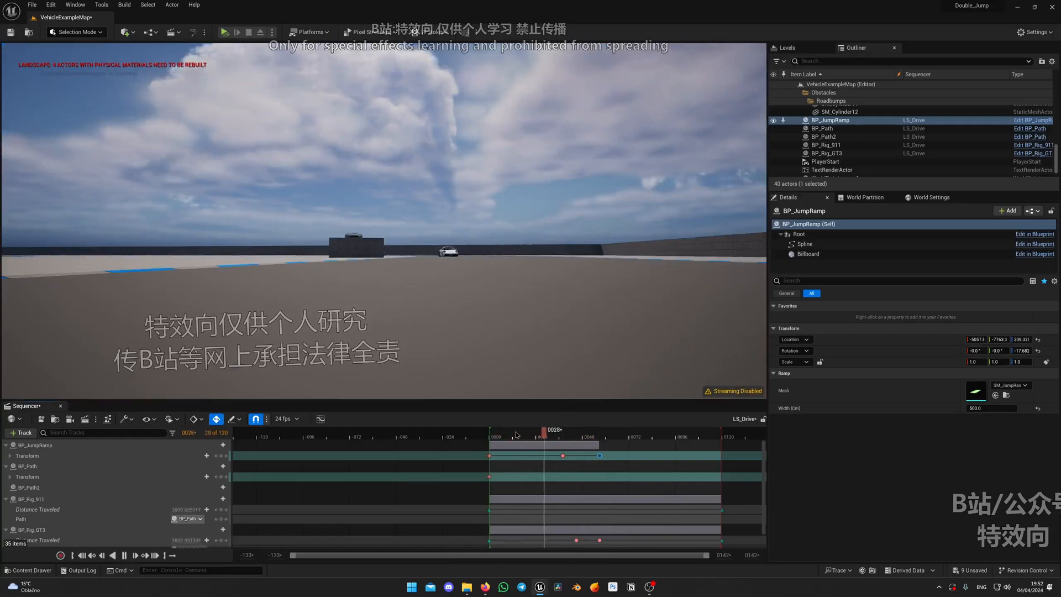
key("space")
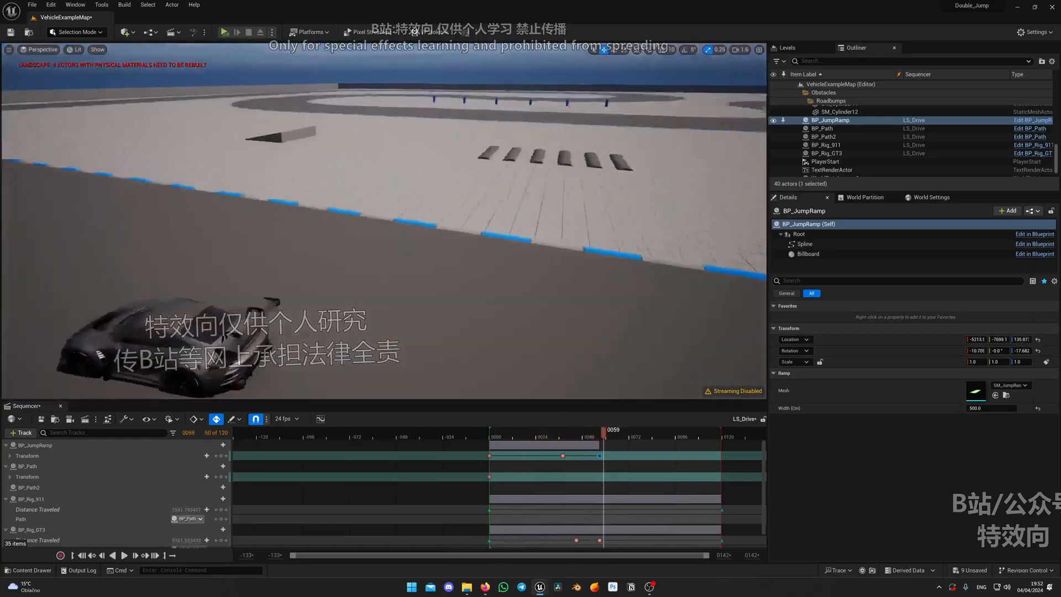
Replay LS_Drive from farther along the road to examine both cars driving on after the landing
right_click_drag(552, 277, 569, 277)
key("space")
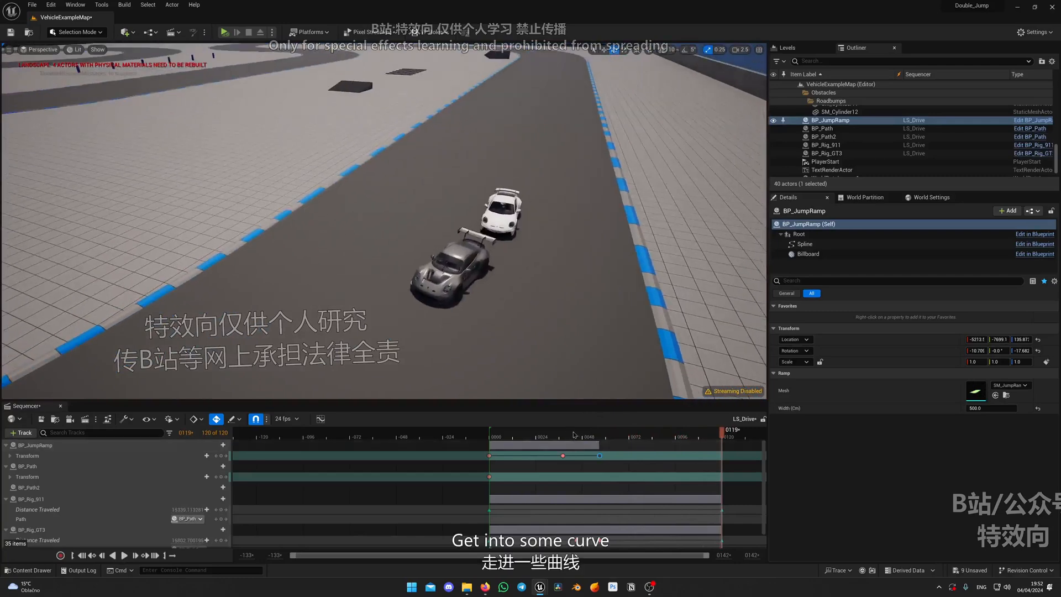
key("space")
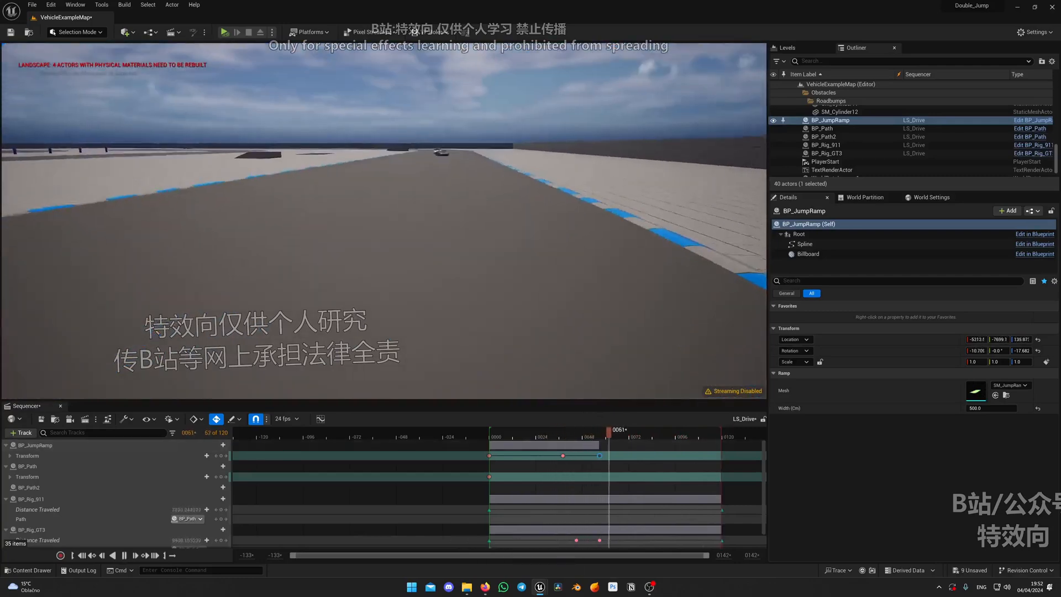
left_click(518, 434)
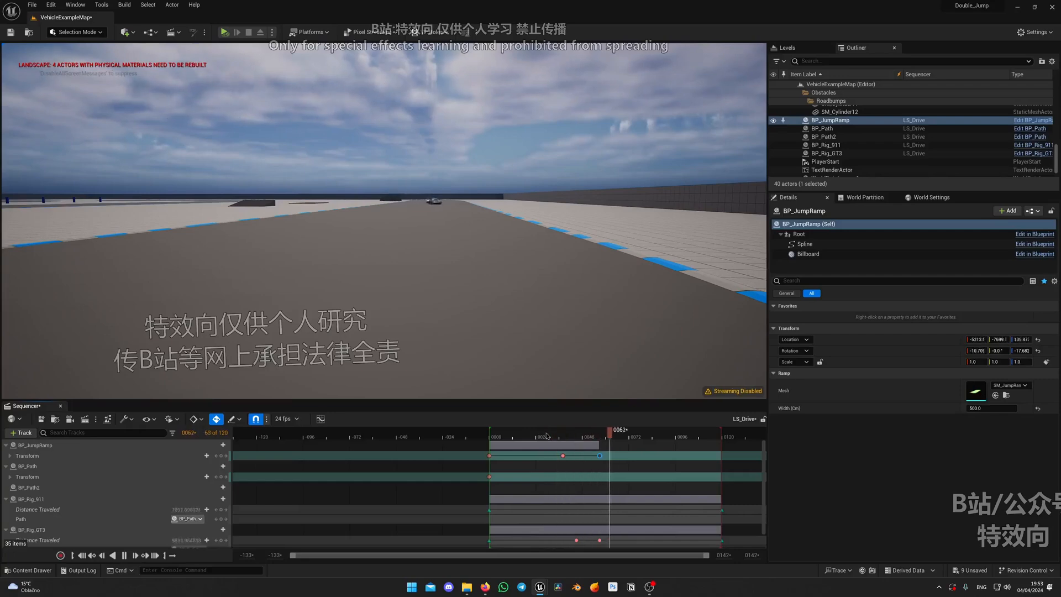
key("space")
Replay the animation from an elevated viewpoint and stop at frame 40 to examine BP_Rig_GT3's jump over the ramp
right_click_drag(519, 309, 558, 320)
key("w")
key("s")
key("space")
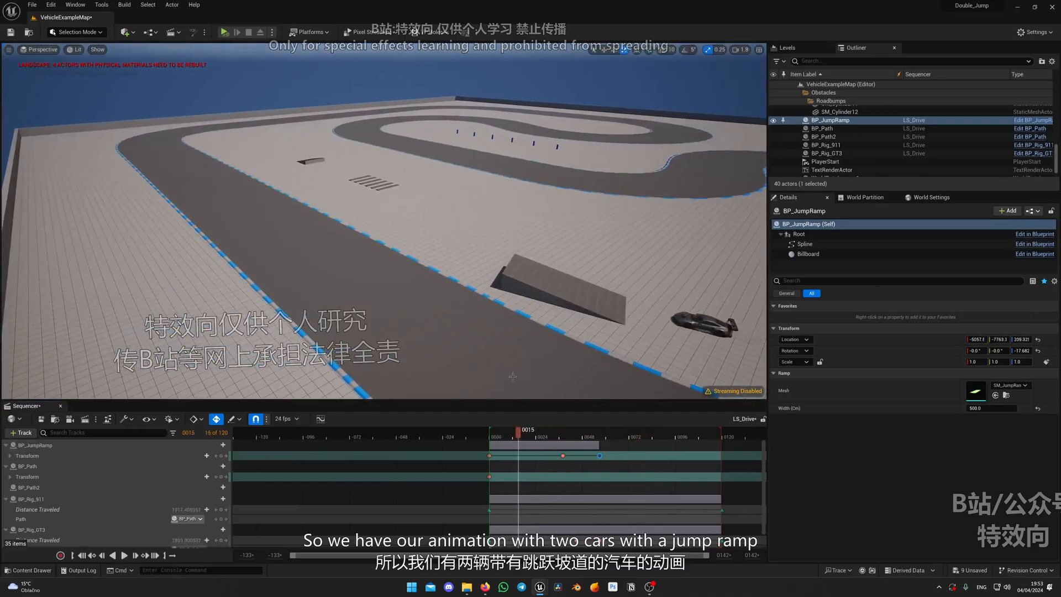
right_click_drag(513, 376, 466, 337)
key("g")
key("space")
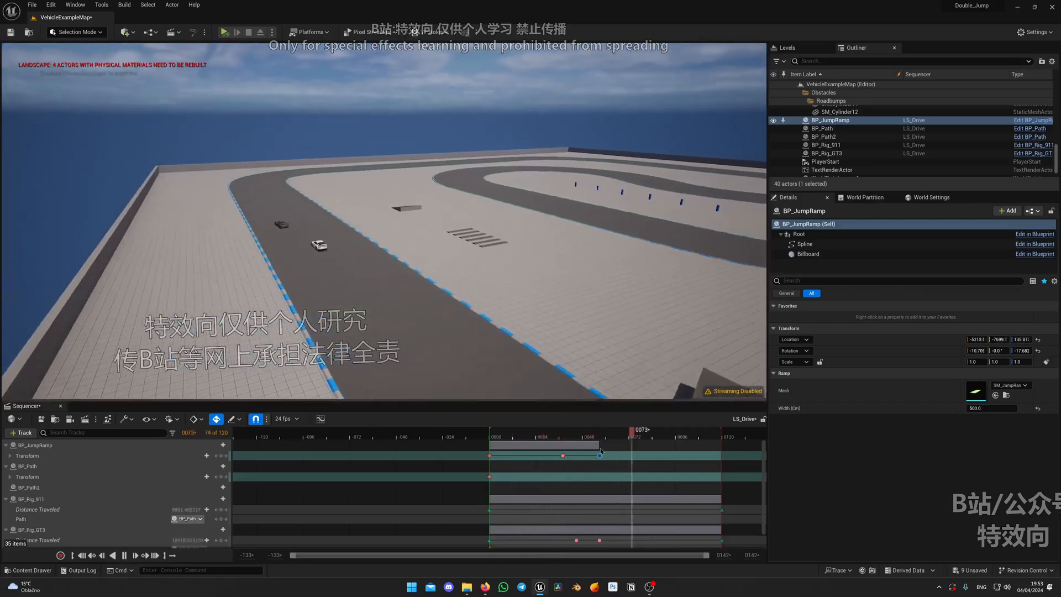
left_click(566, 434)
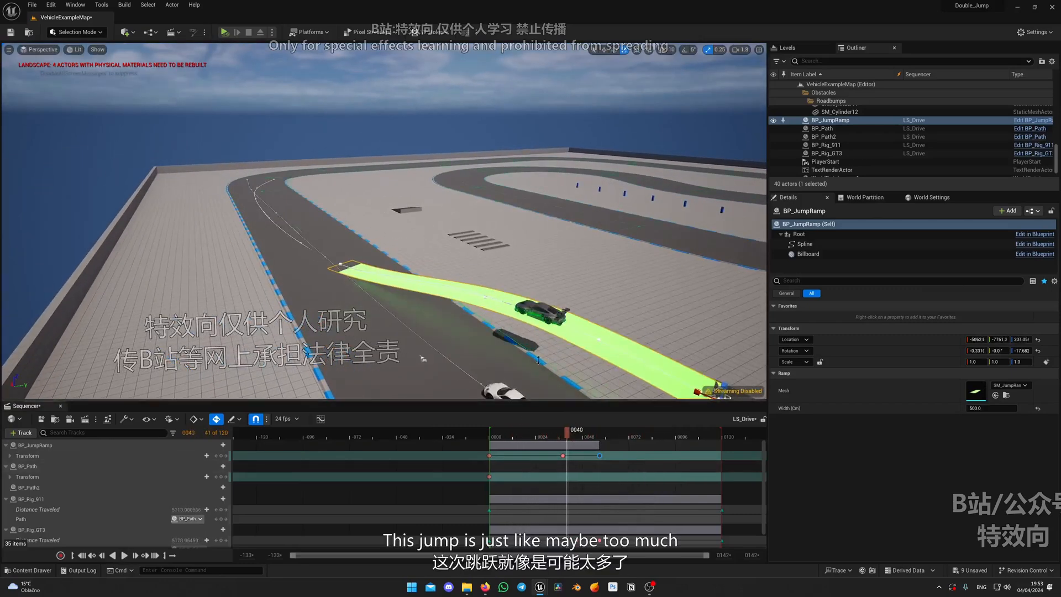
Switch the viewport to Unlit shading and replay the jump from a raised side viewpoint to examine BP_Rig_GT3's time in the air
right_click_drag(538, 348, 575, 375)
key("alt+3")
right_click_drag(538, 310, 519, 296)
mouse_move(566, 437)
left_mouse_down()
mouse_move(543, 440)
mouse_move(559, 437)
left_mouse_up()
key("space")
key("space")
key("space")
key("space")
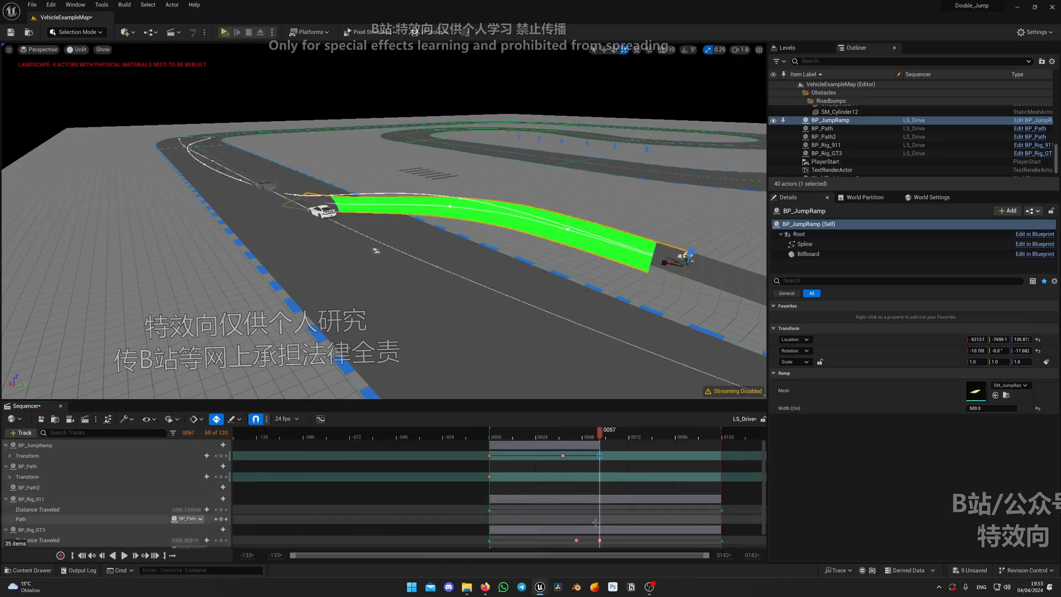
Move BP_Rig_GT3's midair Distance Traveled key to frame 38, in line with the ramp's middle key, and replay the jump
left_click(578, 437)
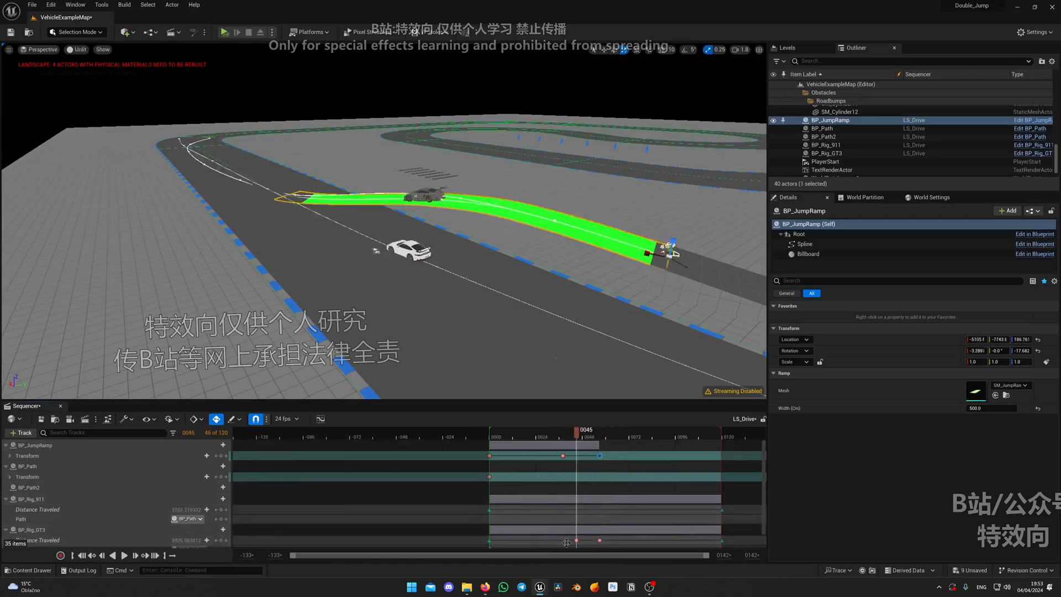
left_click_drag(576, 541, 565, 541)
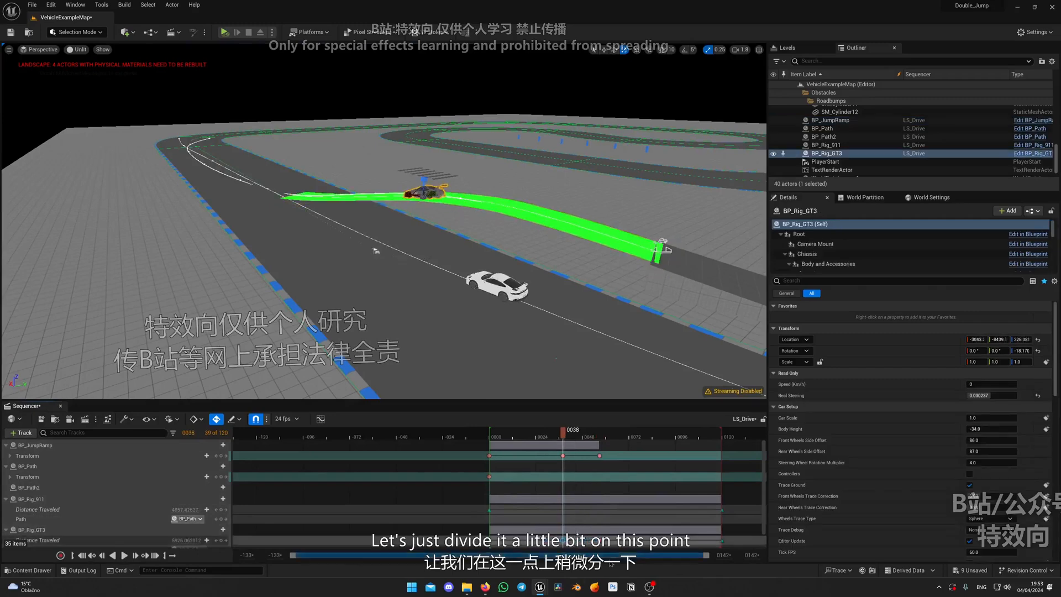
key("space")
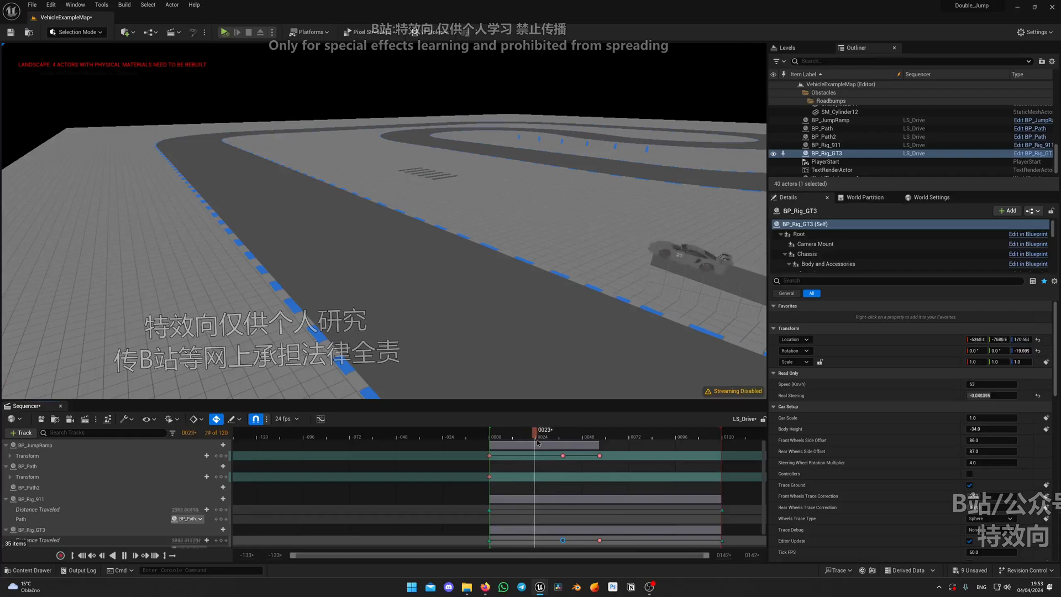
key("space")
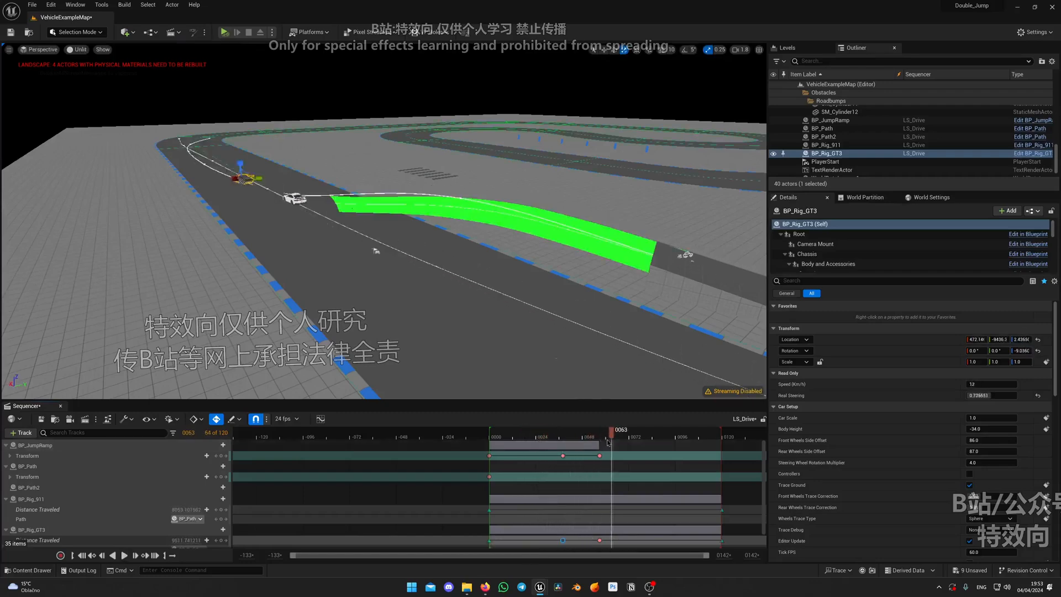
left_click_drag(609, 438, 562, 438)
key("space")
key("space")
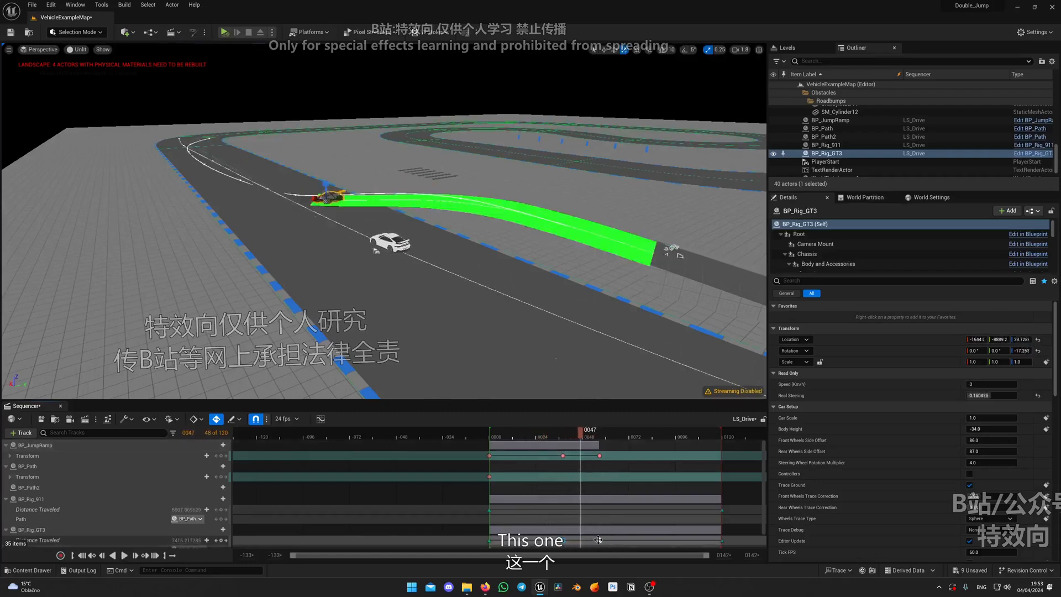
Move BP_Rig_GT3's landing Distance Traveled key to frame 56 and replay the sequence up to it
left_click(599, 540)
scroll(599, 540, "up", 8, "ctrl")
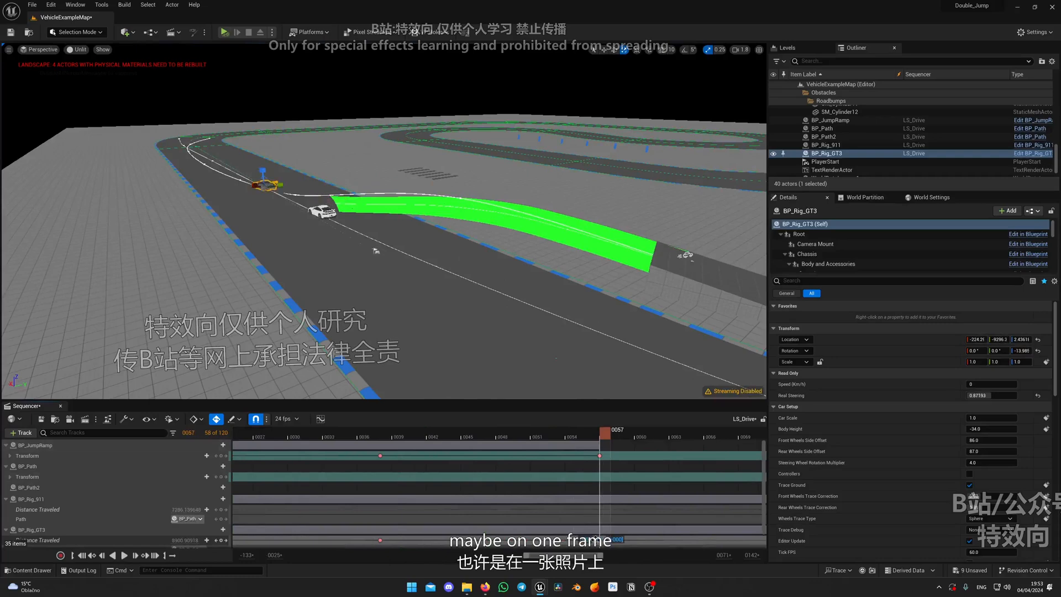
scroll(598, 502, "down", 8, "ctrl")
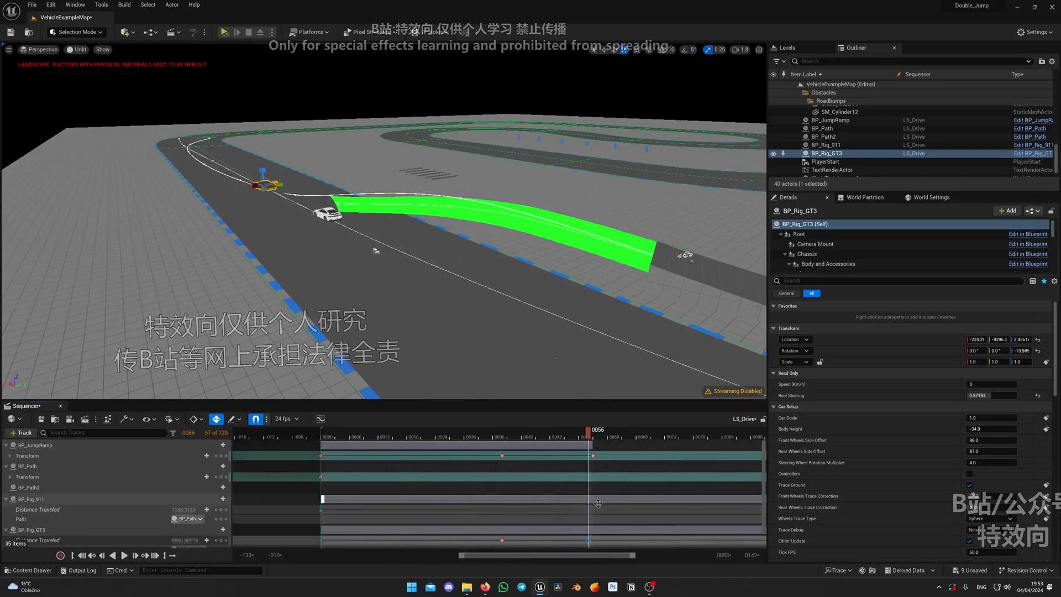
left_click(497, 436)
key("space")
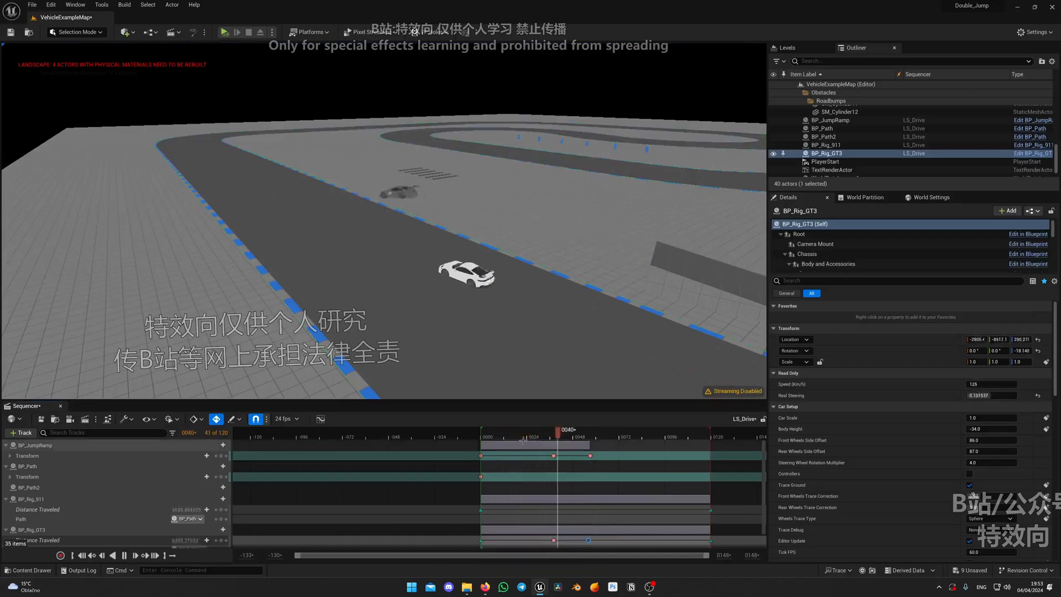
left_click(589, 441)
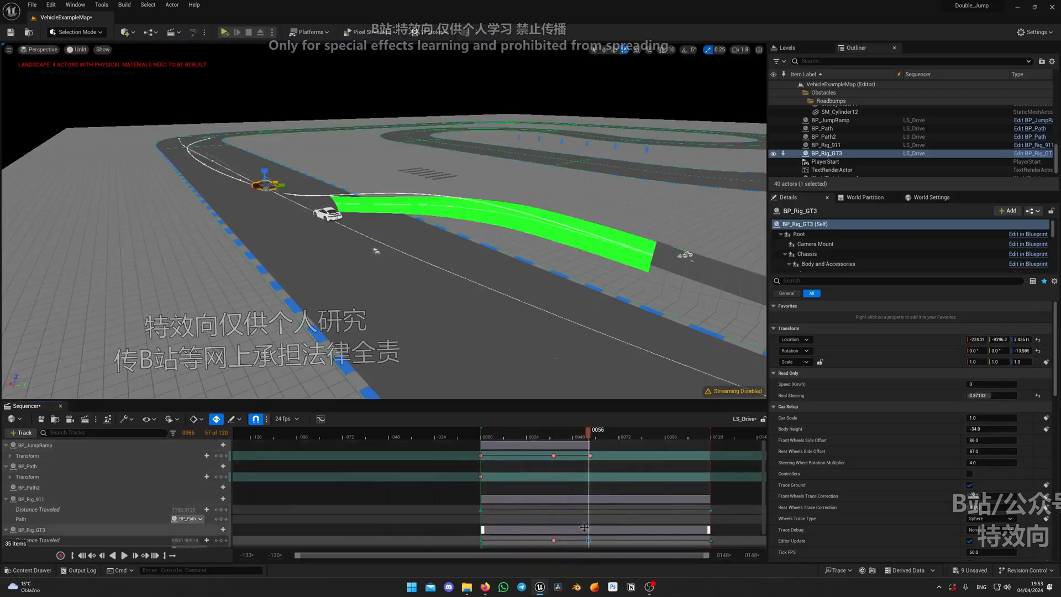
Replay the jump and examine BP_Rig_GT3's landing near frame 51 from a low viewpoint in front of the cars
scroll(584, 527, "up", 4, "ctrl")
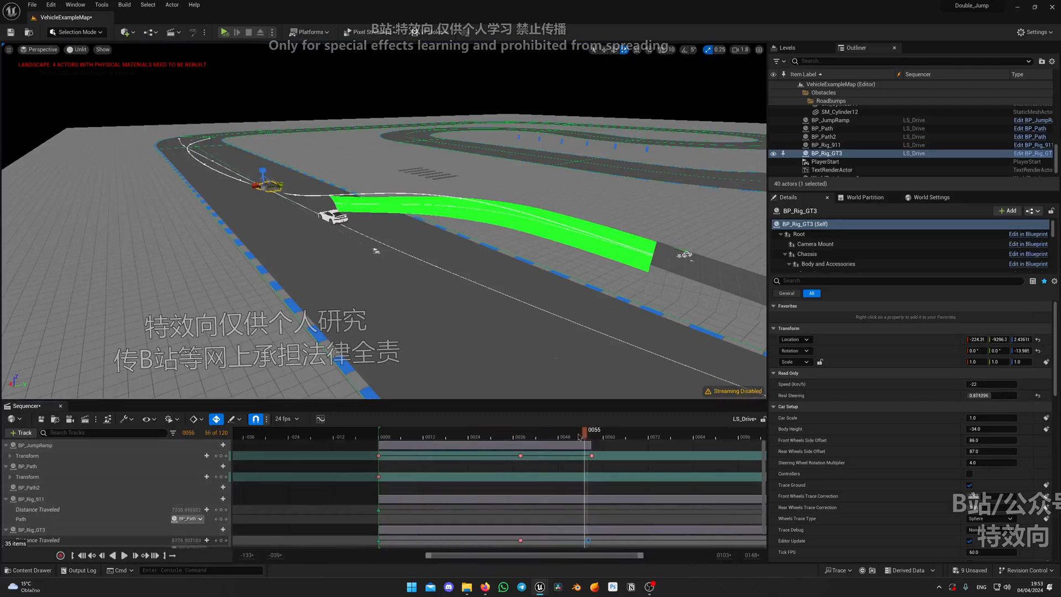
left_click_drag(579, 436, 484, 438)
key("space")
key("space")
right_click_drag(497, 332, 578, 321)
key("w")
scroll(496, 340, "up", 1)
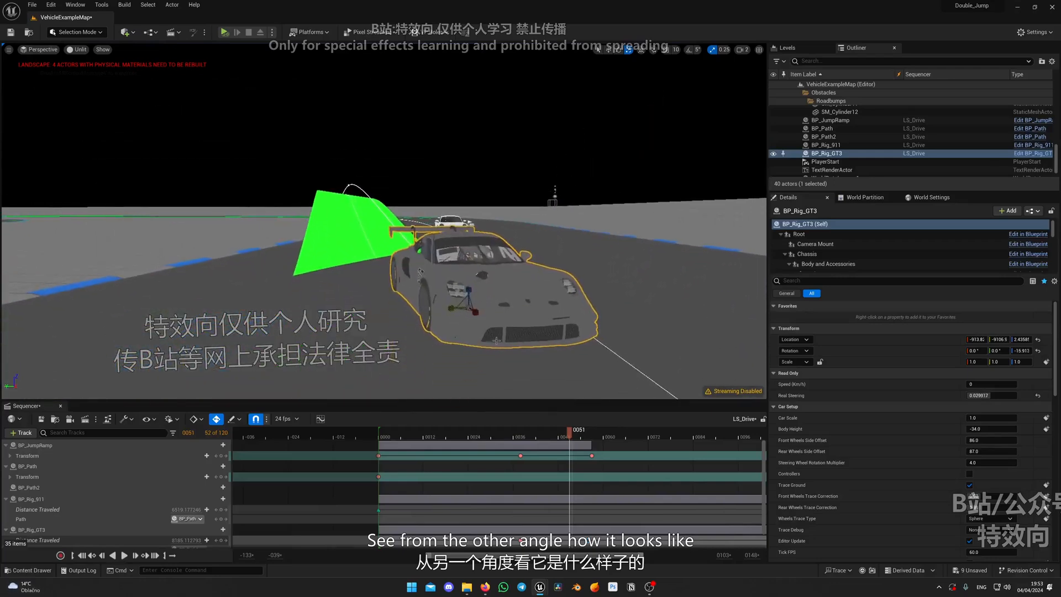
left_click(442, 437)
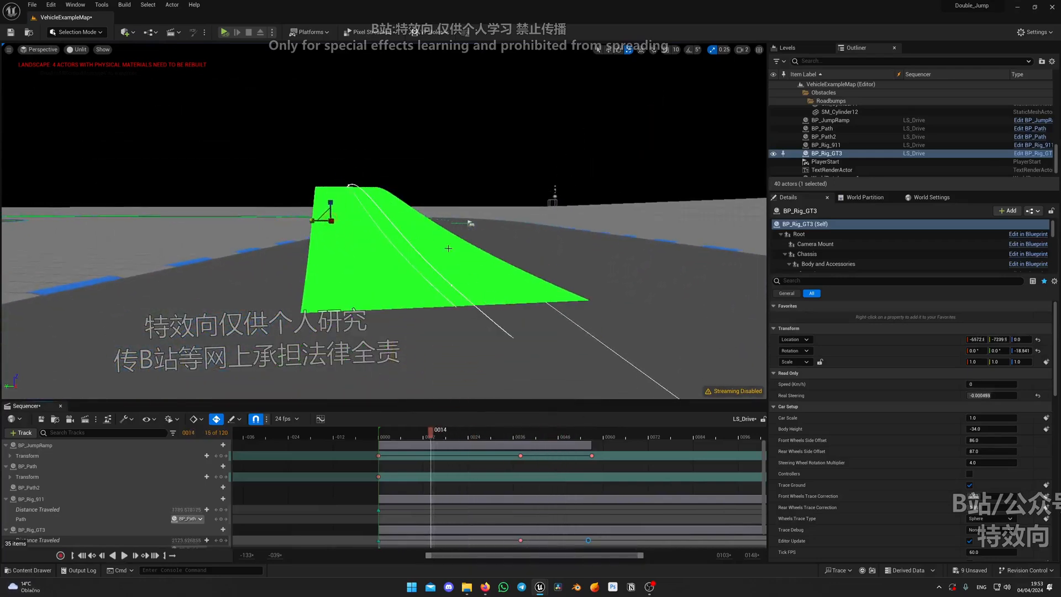
Turn on Game View, restore Lit shading, and set a low viewpoint down the road facing the ramp
key("g")
right_click_drag(441, 202, 425, 190)
scroll(441, 202, "down", 3)
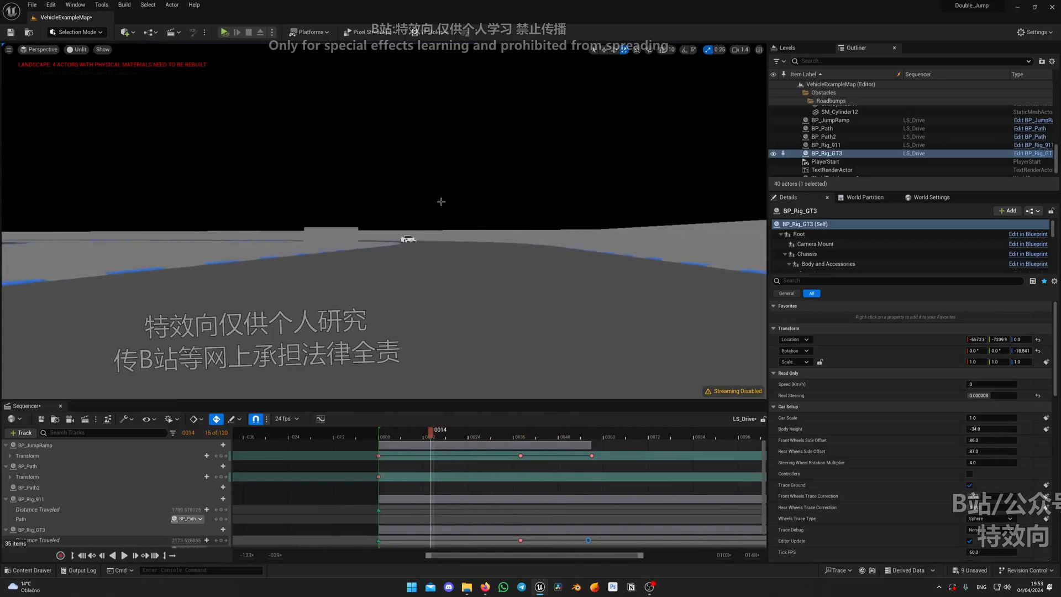
key("alt+4")
key("w")
scroll(439, 231, "down", 4)
right_click_drag(438, 231, 438, 231)
key("q")
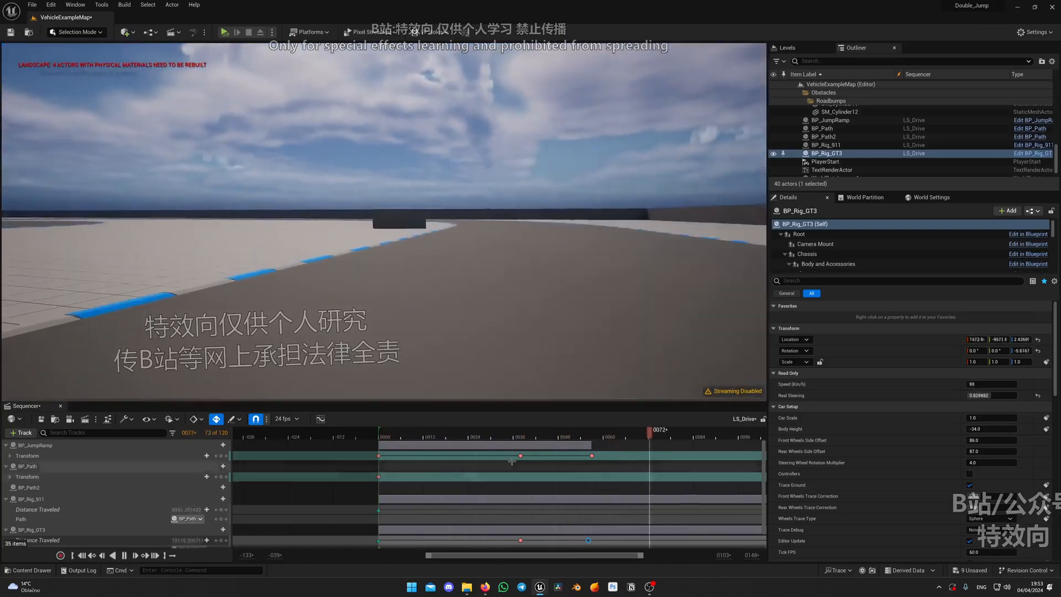
Replay the jump from the low head-on viewpoint to examine the smoothness of BP_Rig_GT3's flight and landing
left_click_drag(446, 437, 408, 440)
right_click_drag(560, 366, 572, 359)
key("q")
scroll(560, 366, "up", 3)
key("e")
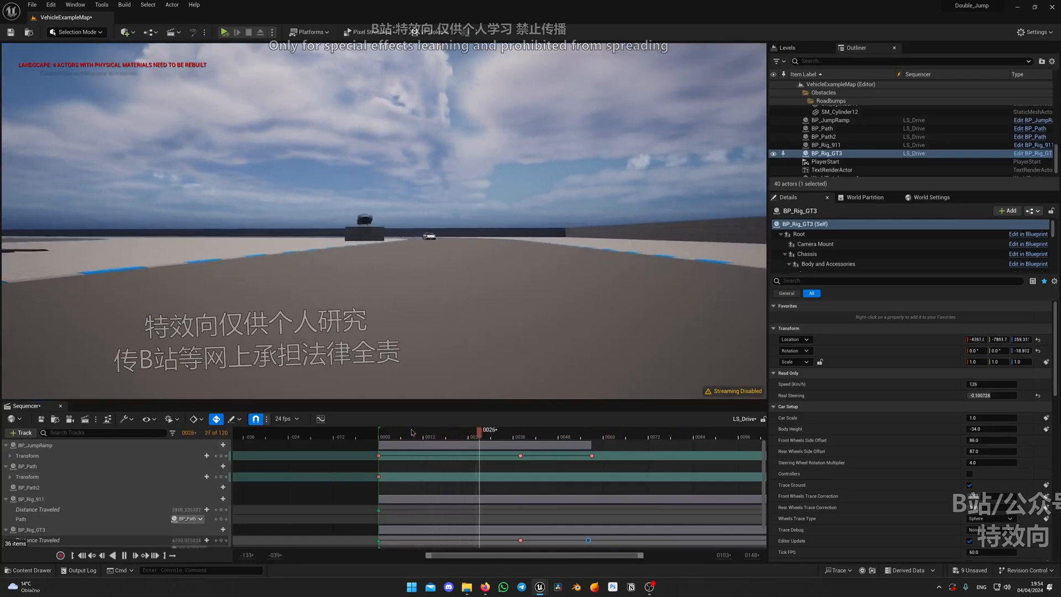
left_click(411, 433)
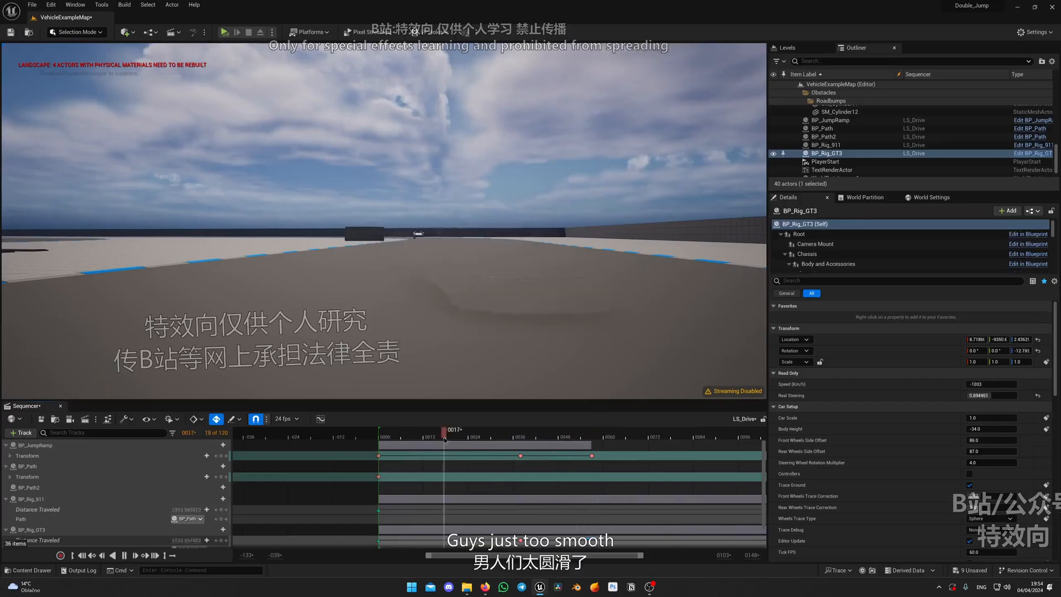
key("space")
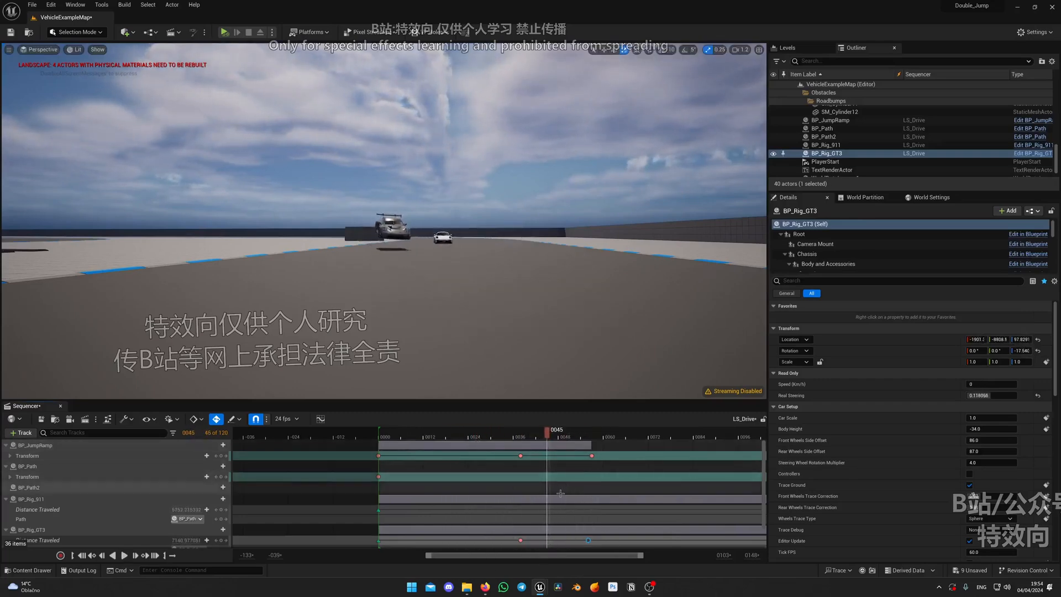
key("space")
key("space")
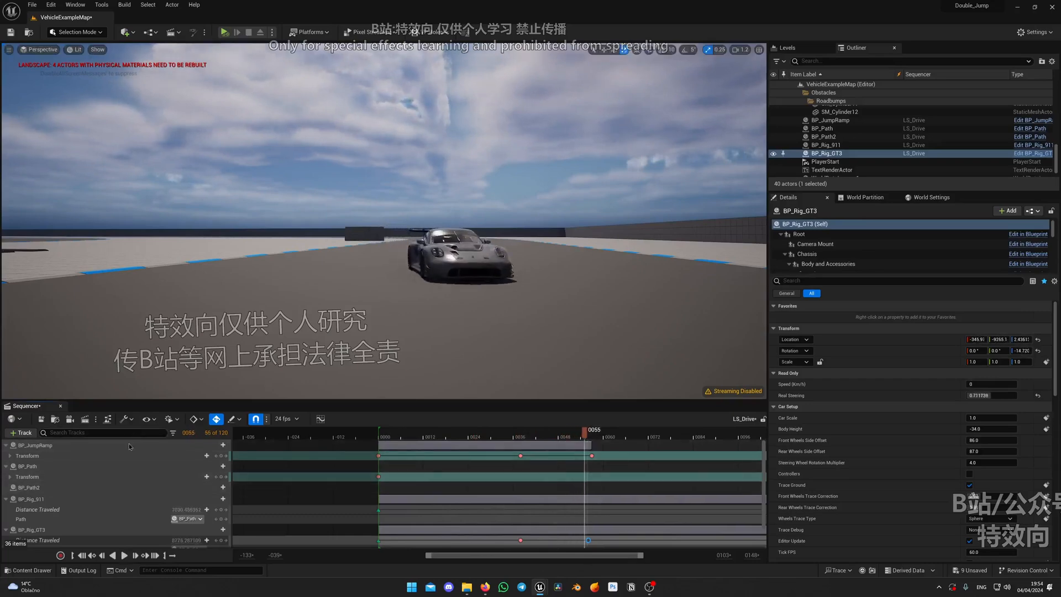
Lower BP_JumpRamp to a Z location of about 73 at frame 57, key its transform, and replay the jump
left_click(129, 446)
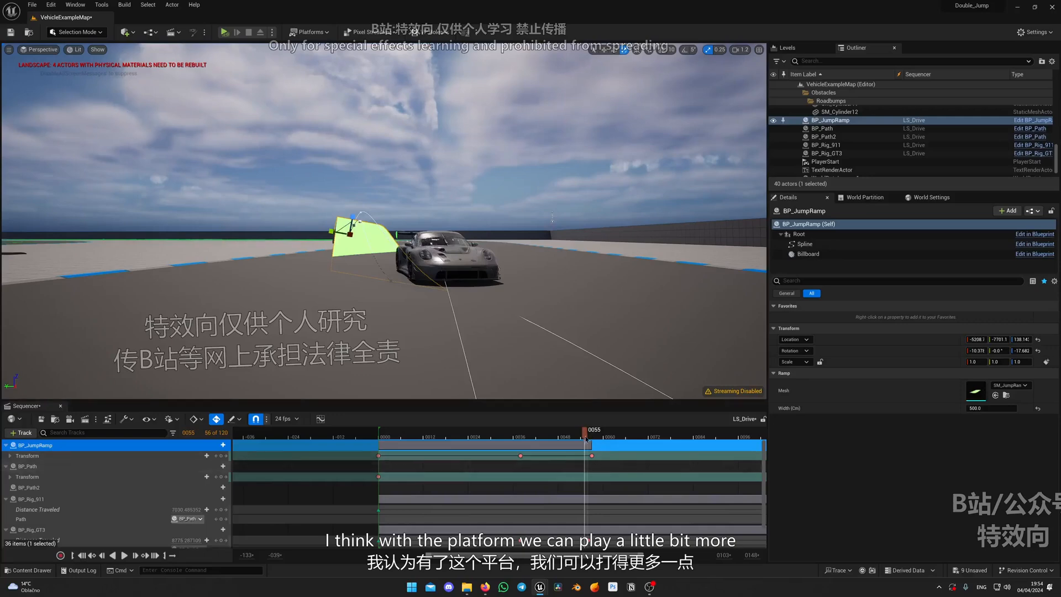
left_click(589, 437)
left_click(592, 437)
left_click(592, 456)
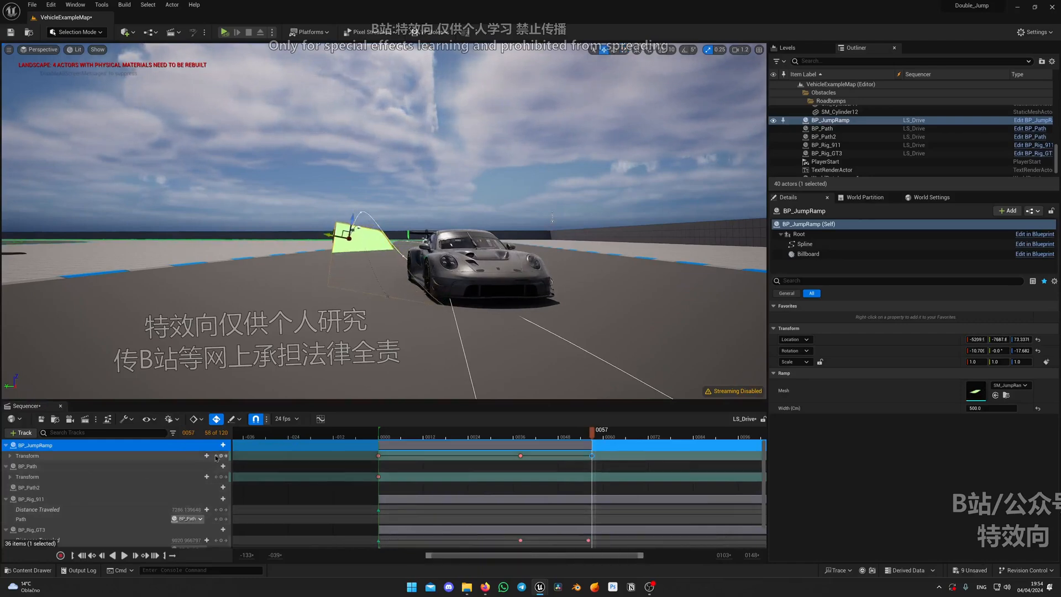
left_click_drag(590, 435, 450, 436)
key("space")
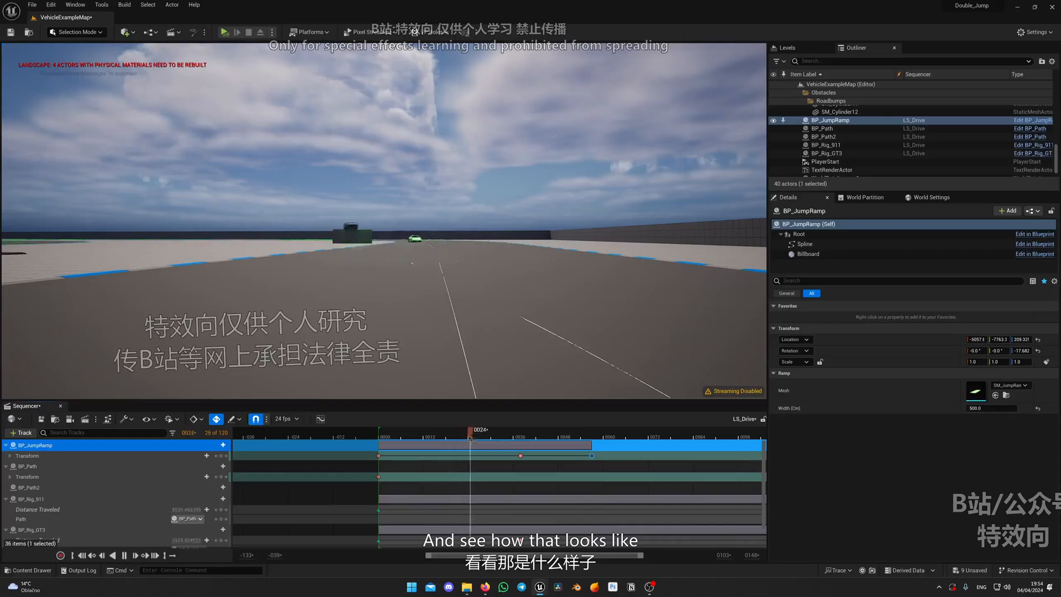
key("space")
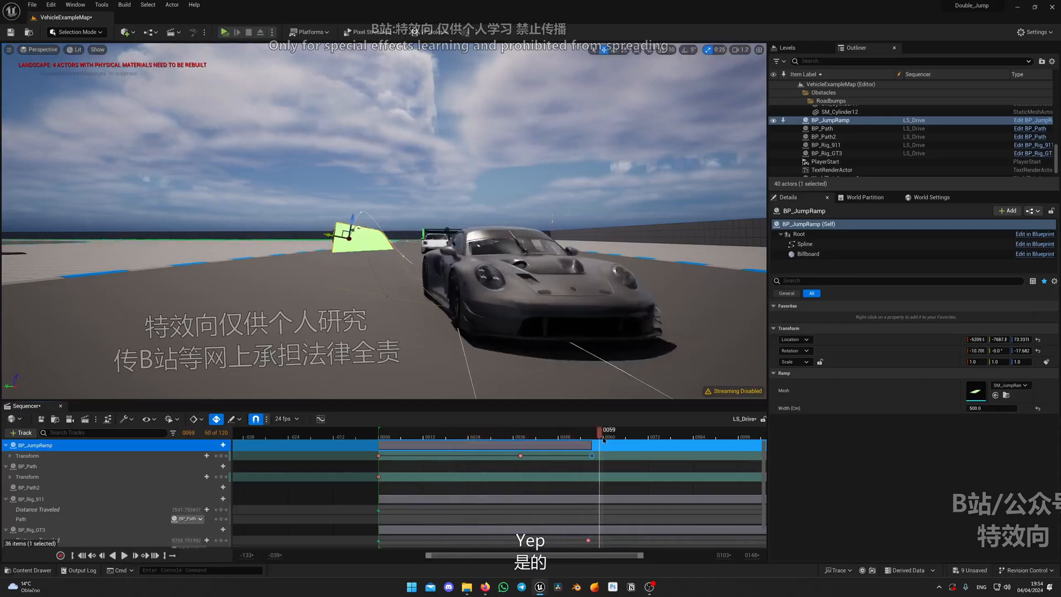
Move BP_Rig_GT3's landing Distance Traveled key to frame 54 and replay the jump
left_click(589, 436)
left_click(589, 541)
scroll(589, 540, "up", 3, "ctrl")
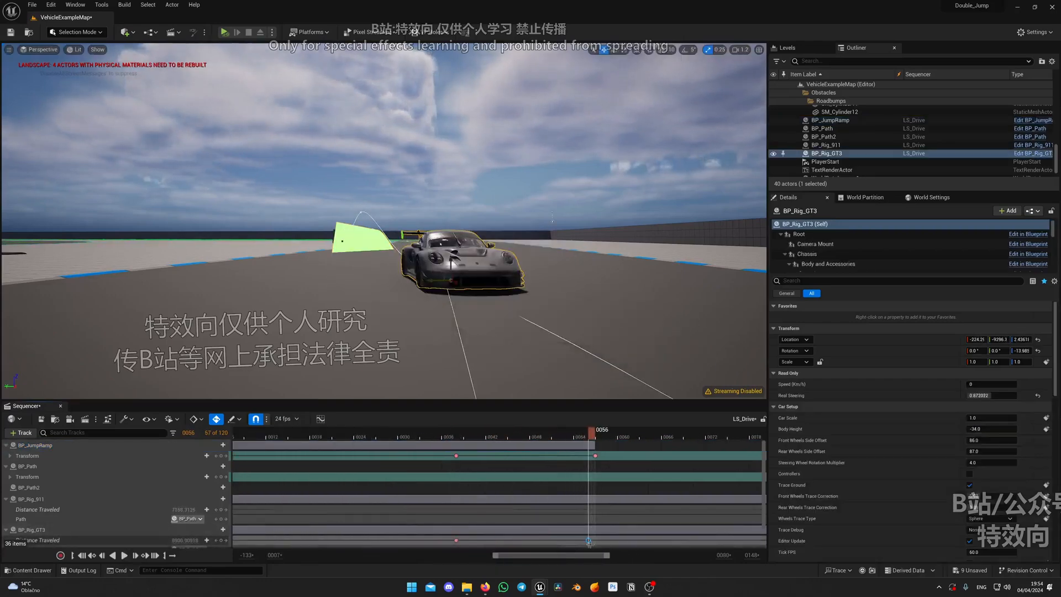
left_click_drag(584, 434, 355, 437)
key("space")
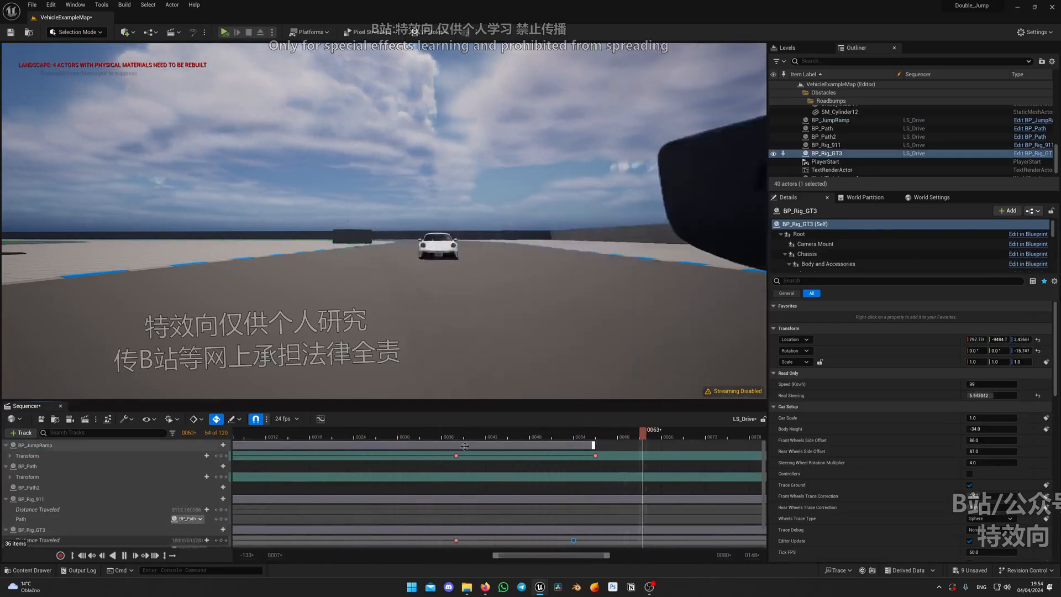
key("space")
Examine BP_Rig_GT3 in midair at frame 39 from a viewpoint closer to the ramp
left_click_drag(514, 435, 467, 436)
key("w")
right_click_drag(387, 232, 385, 209)
key("e")
key("q")
key("e")
scroll(385, 210, "down", 2)
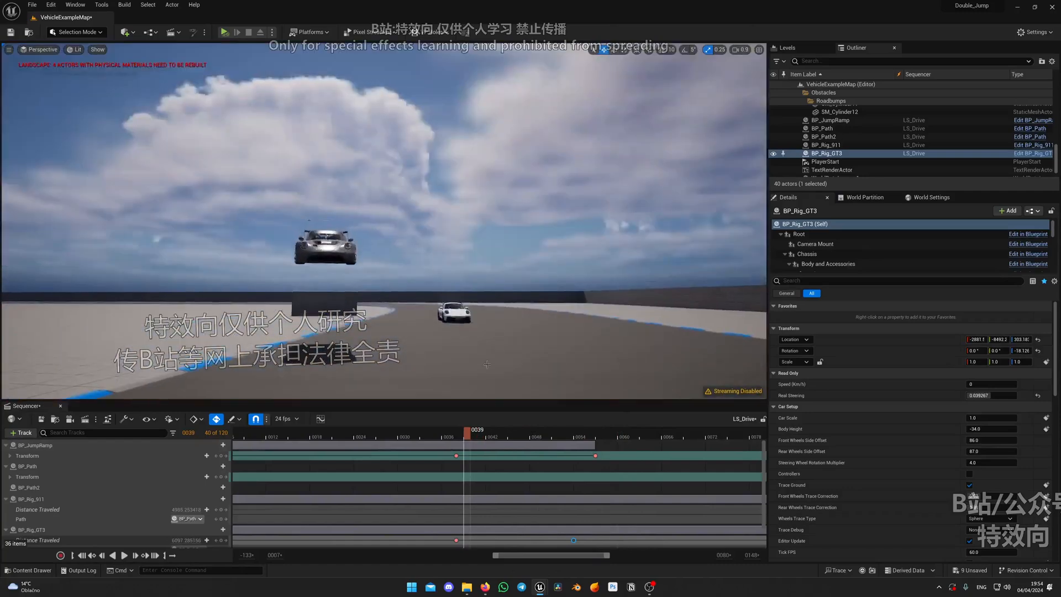
Replay the jump from the side and from a raised viewpoint to compare BP_Rig_GT3's flight with BP_Rig_911's position
left_click_drag(467, 437, 489, 438)
right_click_drag(511, 379, 463, 397)
key("d")
left_click_drag(486, 437, 310, 437)
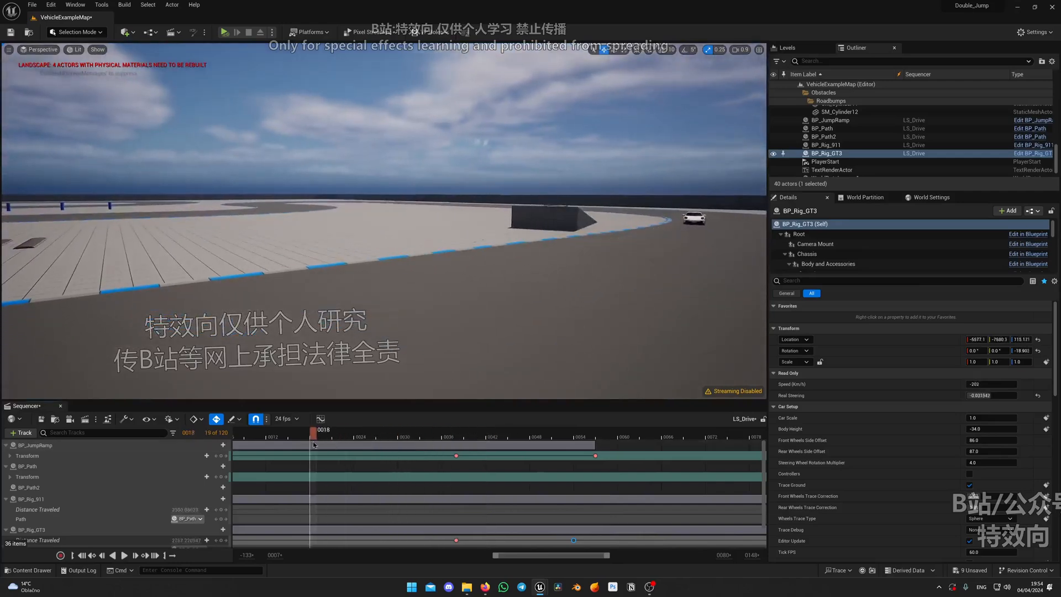
key("space")
key("space")
right_click_drag(406, 320, 365, 373)
key("e")
right_click_drag(547, 381, 586, 367)
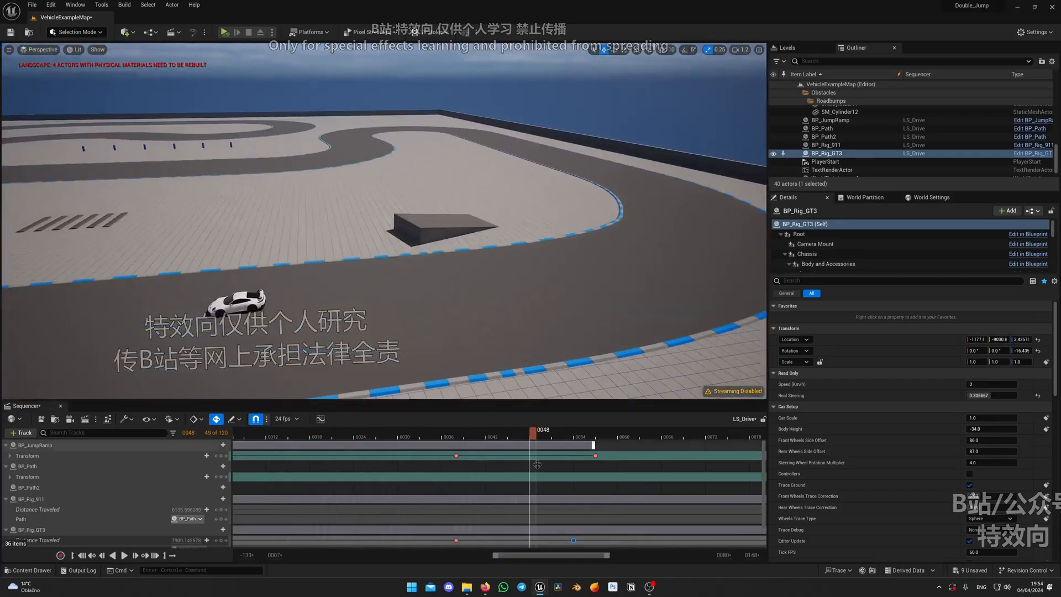
Increase BP_Rig_911's Distance Traveled at frame 0 to start the car farther along its path, and replay the animation
scroll(520, 492, "down", 2)
scroll(523, 494, "down", 3, "ctrl")
scroll(522, 492, "down", 3, "ctrl")
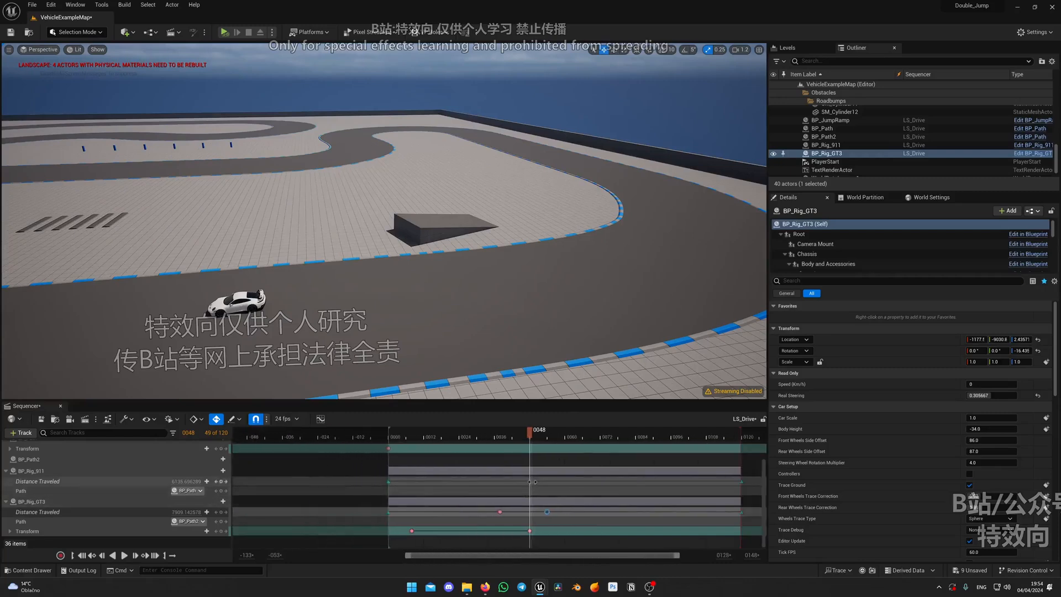
left_click(473, 436)
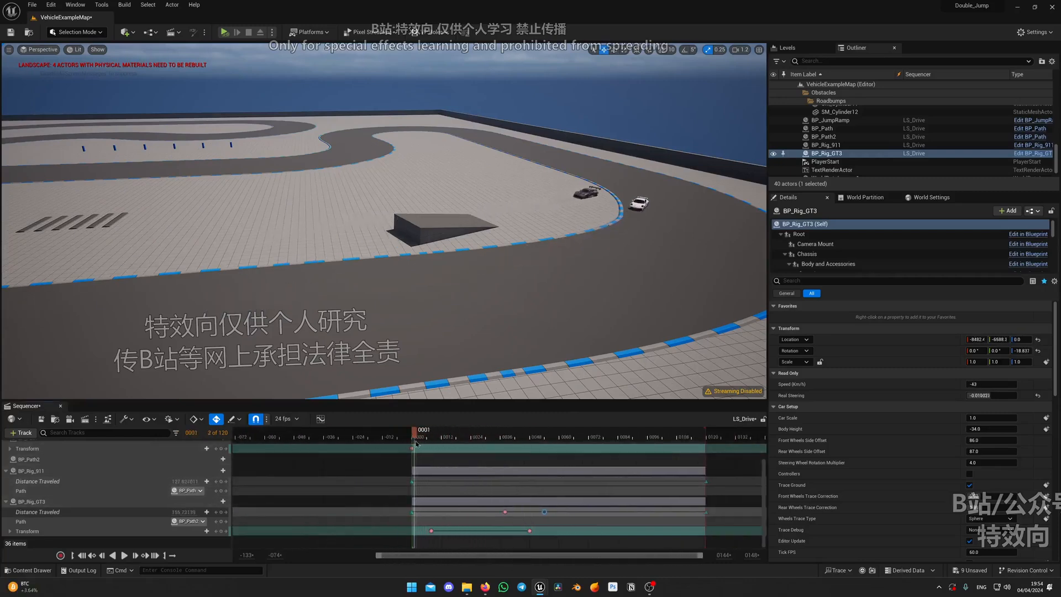
left_click(400, 470)
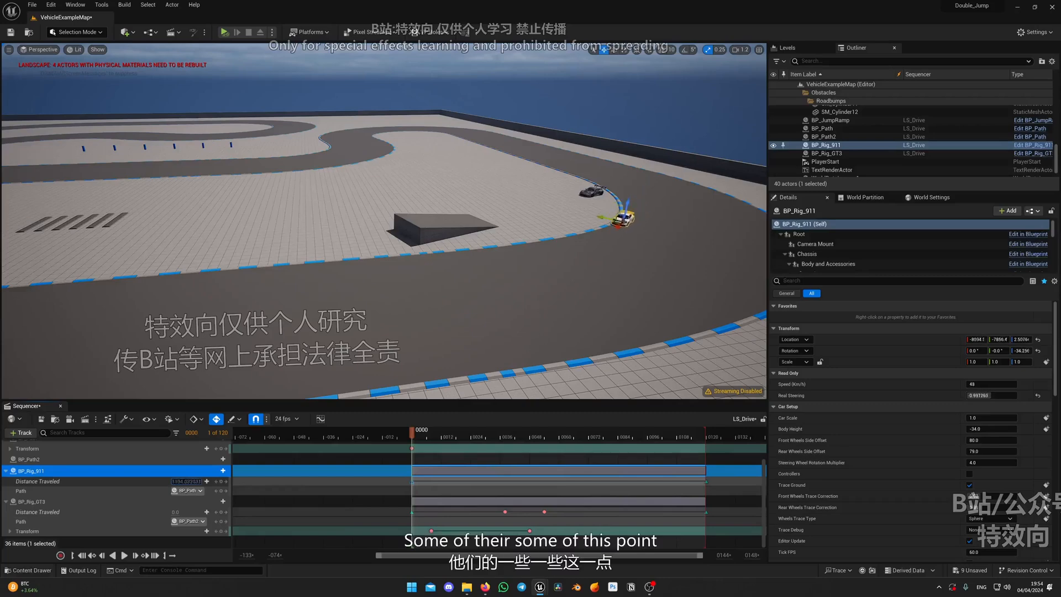
key("space")
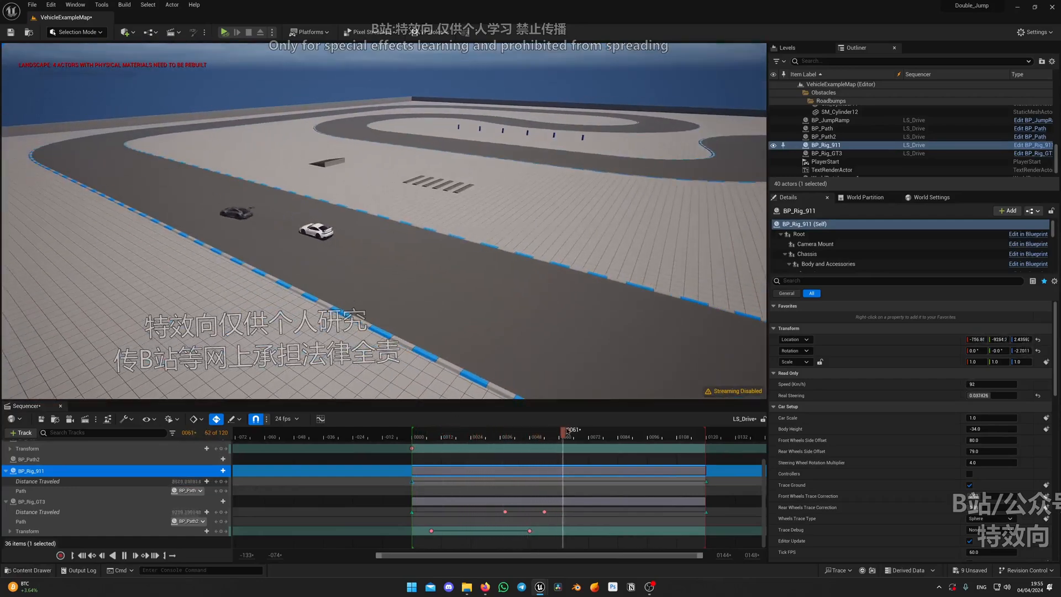
left_click_drag(605, 438, 648, 439)
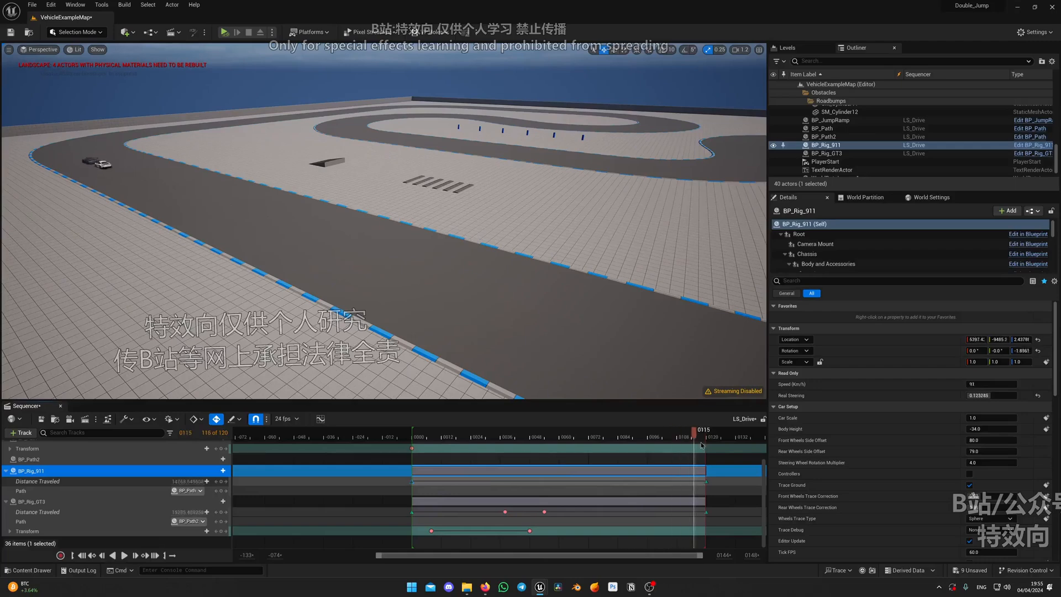
Add a Distance Traveled key for BP_Rig_911 at frame 48 and set its interpolation to cubic
mouse_move(542, 442)
left_mouse_down()
mouse_move(468, 439)
mouse_move(529, 438)
left_mouse_up()
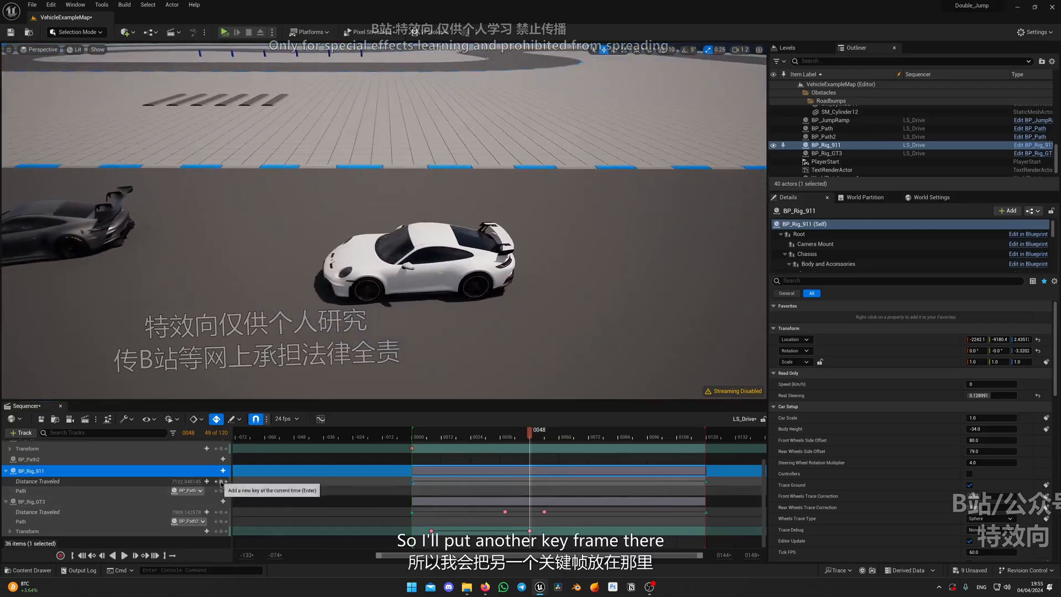
left_click(221, 482)
right_click(529, 481)
left_click(555, 383)
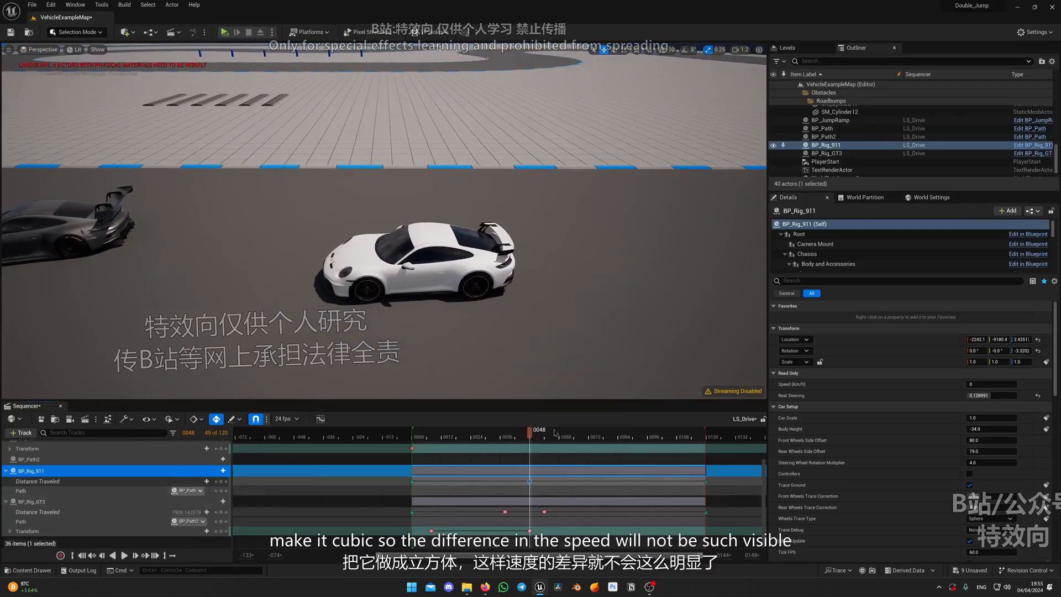
Increase BP_Rig_911's Distance Traveled at frame 48 to bring it closer to BP_Rig_GT3, and check the cars' motion through frame 92
left_click_drag(188, 482, 254, 481)
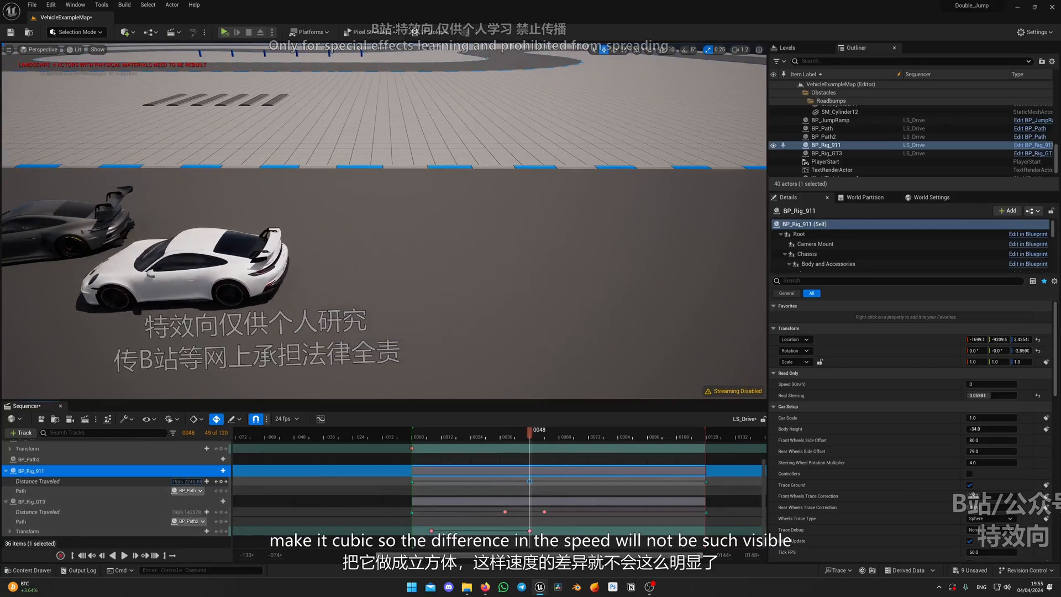
right_click_drag(436, 319, 555, 304)
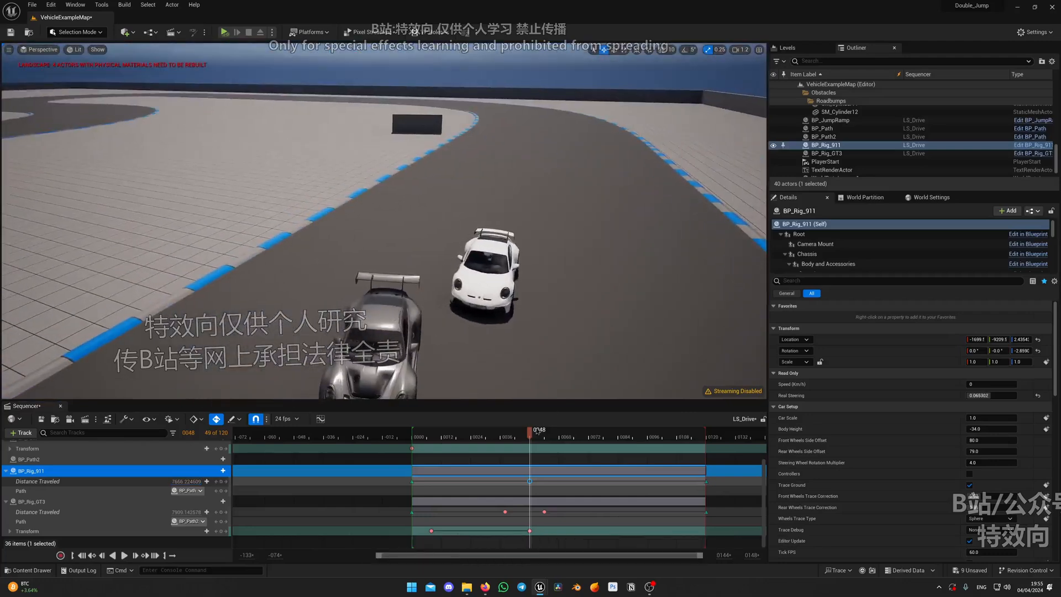
left_click_drag(533, 434, 542, 437)
right_click_drag(464, 309, 332, 323)
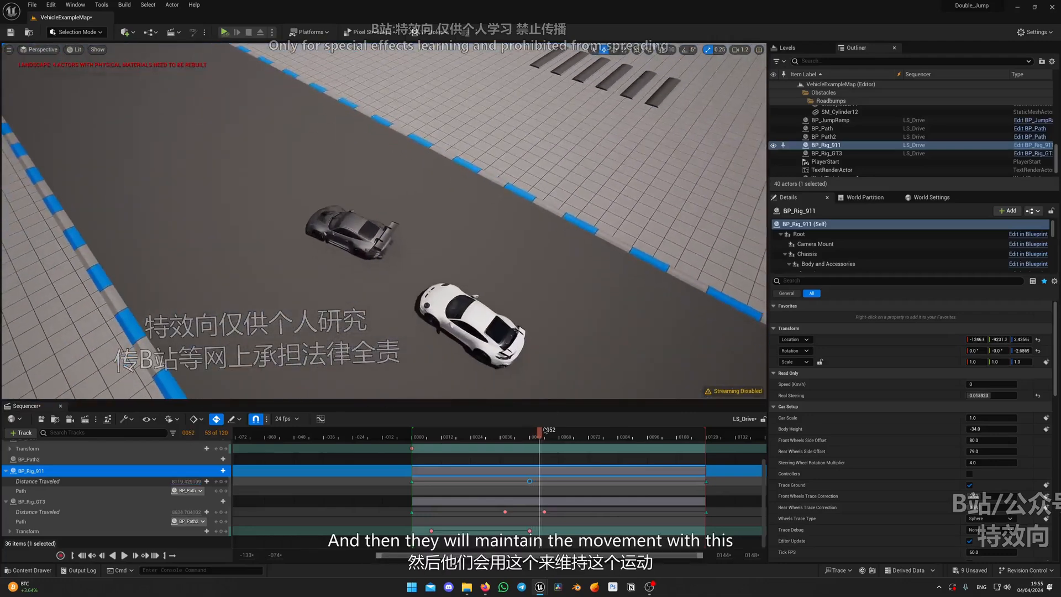
left_click_drag(543, 436, 597, 437)
right_click_drag(486, 320, 403, 263)
left_click(641, 434)
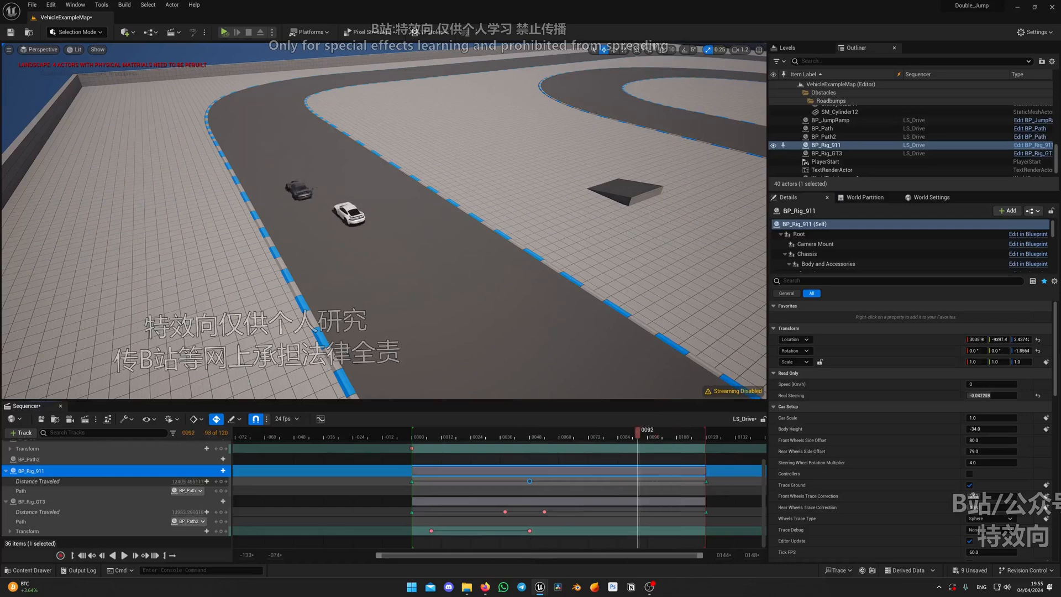
Replay the jump to check BP_Rig_GT3's wobble, and delete the Transform track from BP_Rig_GT3
left_click(113, 501)
left_click(108, 532)
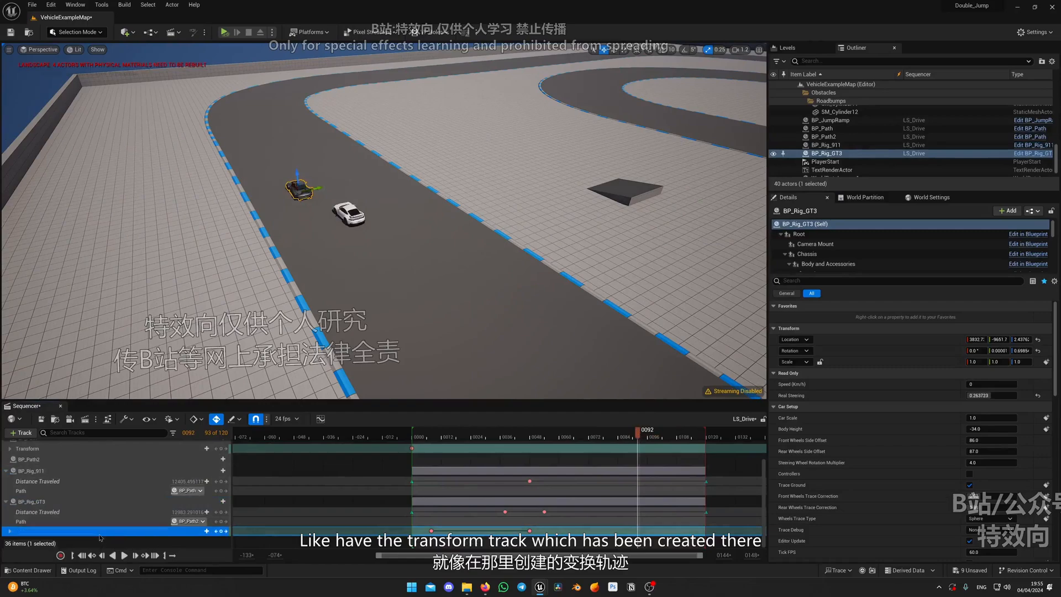
left_click(107, 535)
left_click(88, 534)
left_click(458, 437)
right_click_drag(466, 343, 663, 301)
key("space")
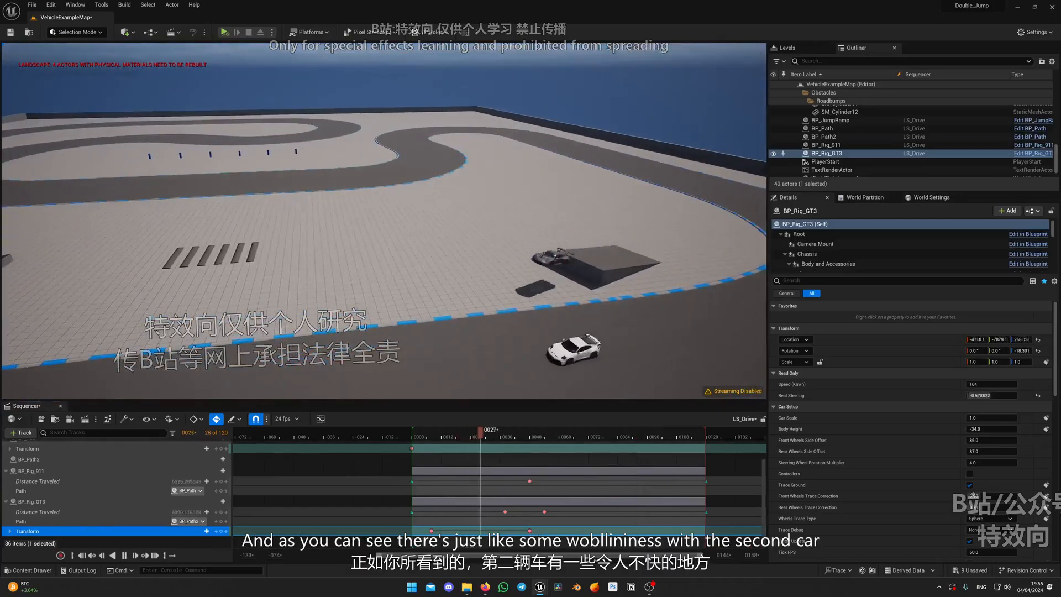
right_click_drag(576, 363, 387, 370)
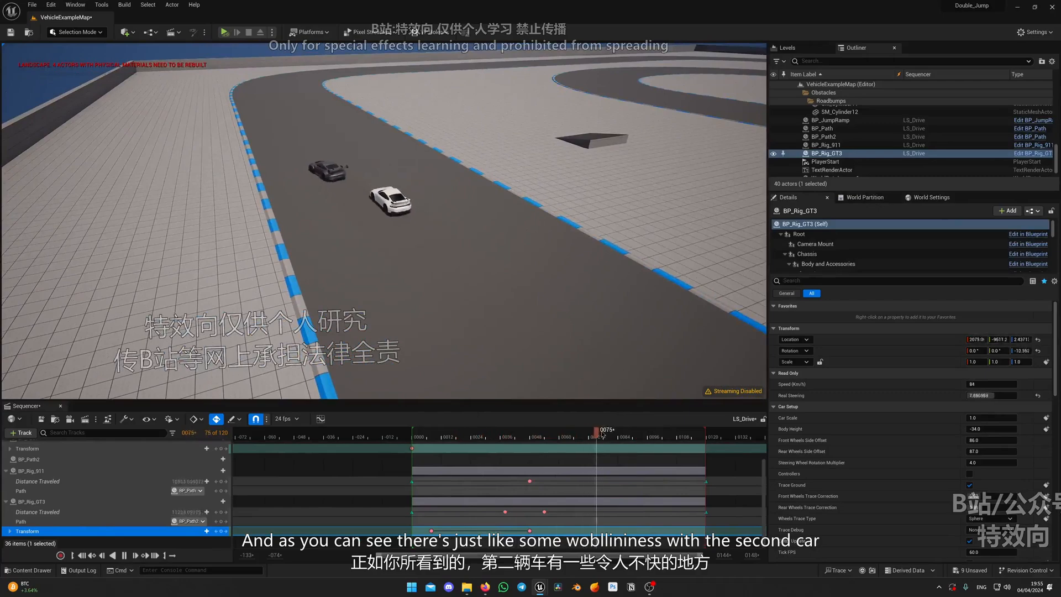
key("space")
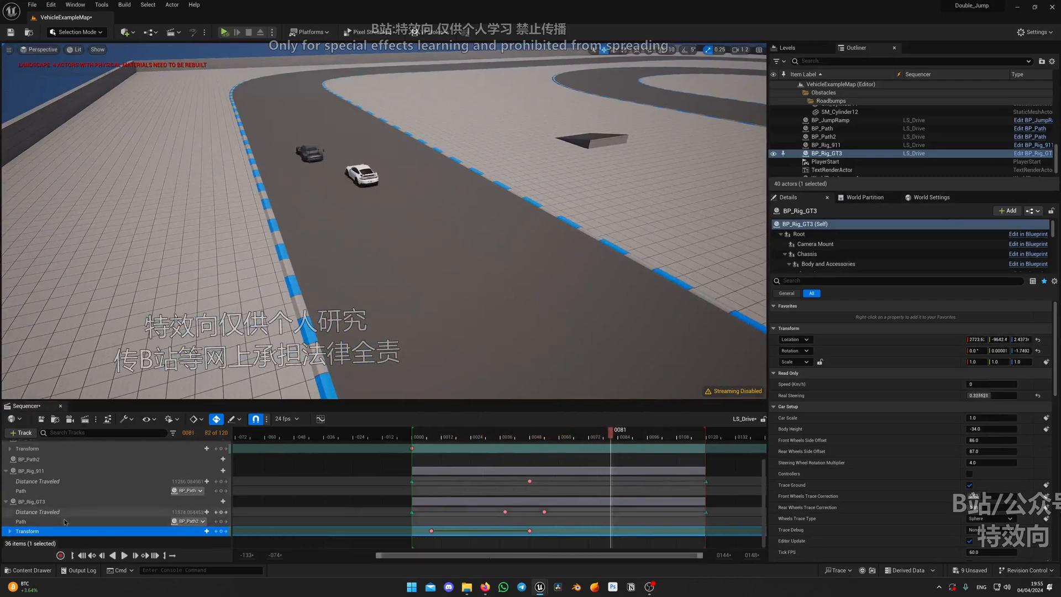
key("Delete")
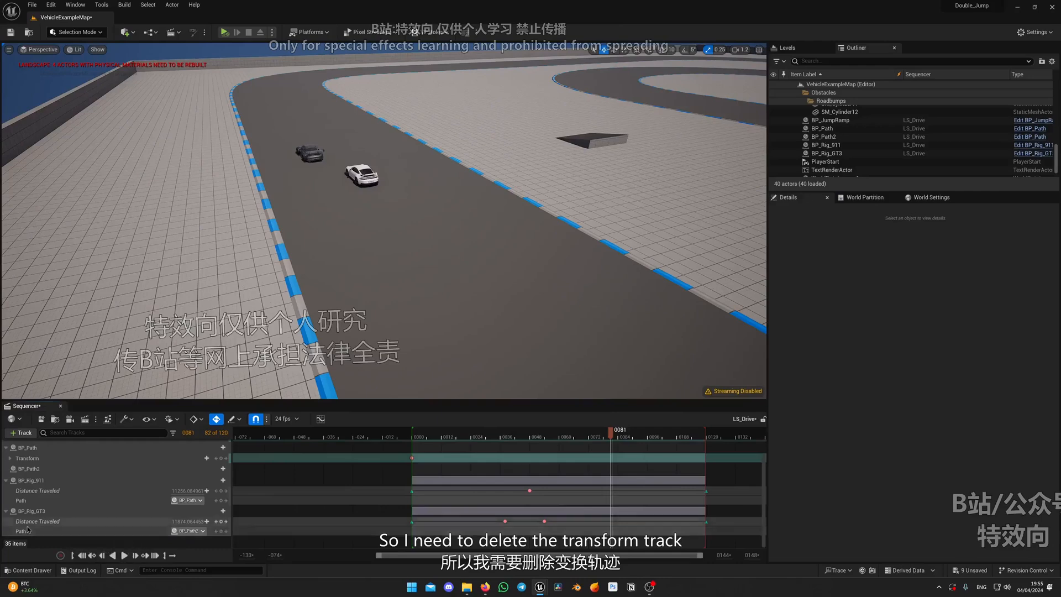
Review BP_Rig_GT3's approach and takeoff at the jump ramp from a closer viewpoint, replaying the opening frames
left_click(36, 511)
left_click_drag(510, 435, 446, 434)
right_click_drag(442, 331, 627, 287)
key("w")
scroll(613, 281, "up", 3)
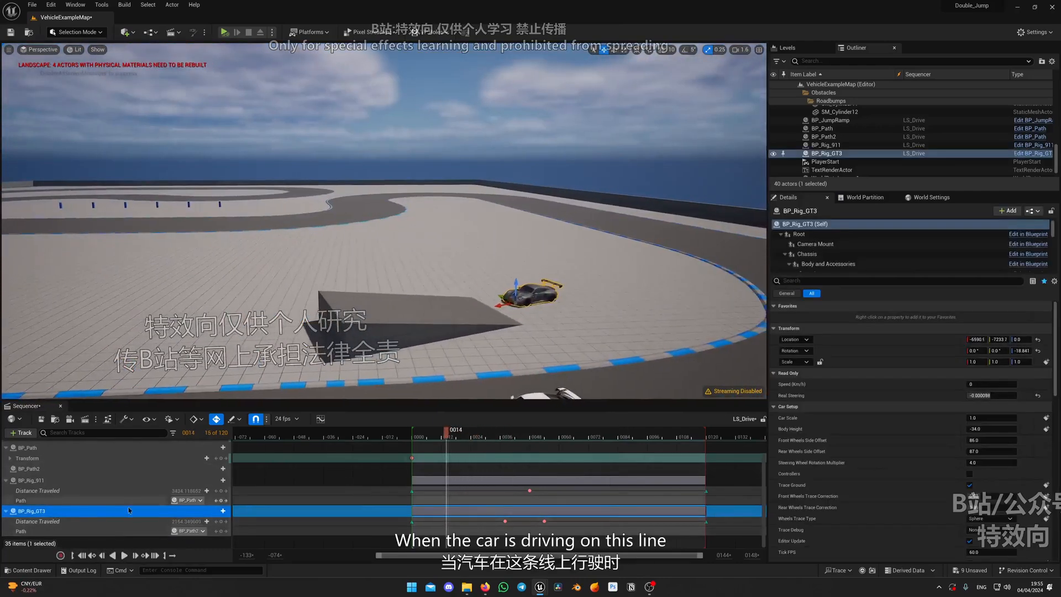
scroll(132, 497, "up", 1)
right_click_drag(387, 309, 332, 304)
key("d")
left_click_drag(446, 430, 433, 431)
mouse_move(583, 305)
right_mouse_down()
mouse_move(652, 299)
mouse_move(536, 282)
mouse_move(663, 284)
mouse_move(614, 279)
mouse_move(630, 270)
mouse_move(585, 293)
right_mouse_up()
key("a")
key("space")
key("w")
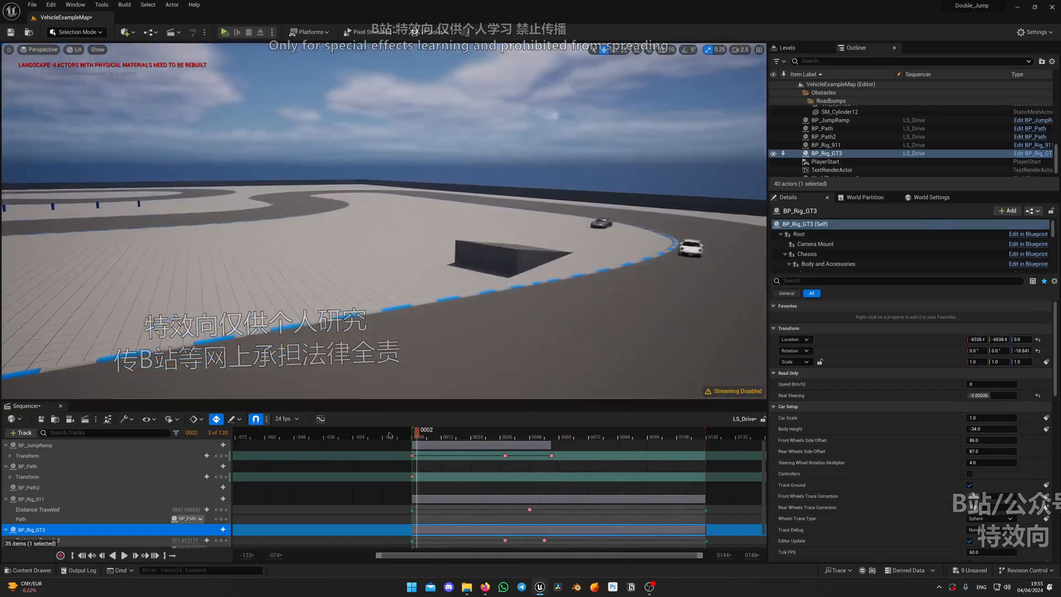
Examine BP_Rig_GT3 in midair beside BP_Rig_911 at frame 30, and return to the first frames
right_click_drag(546, 366, 610, 357)
left_click_drag(532, 432, 487, 429)
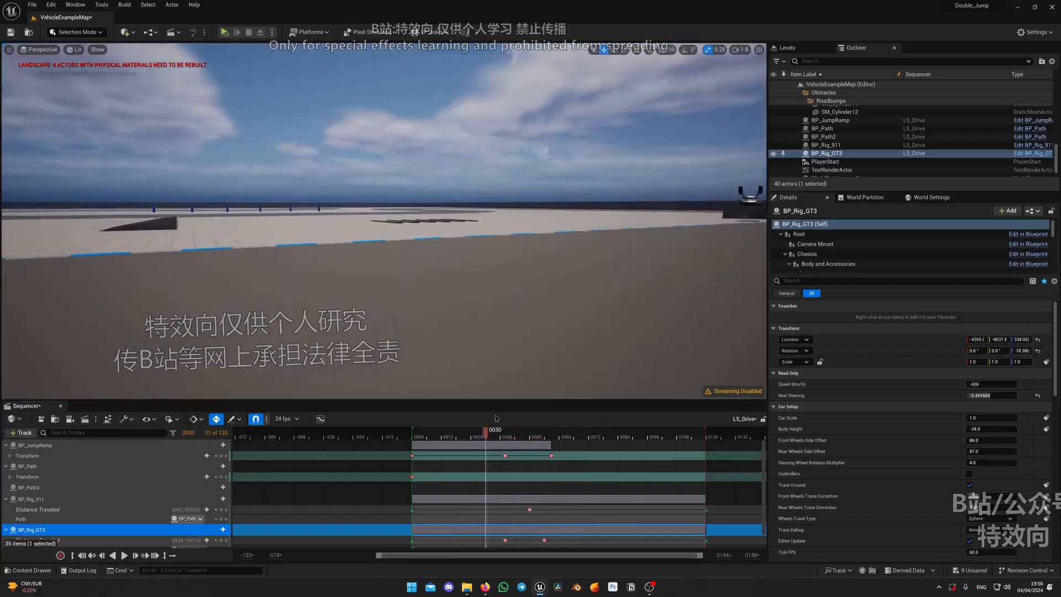
right_click_drag(487, 332, 553, 311)
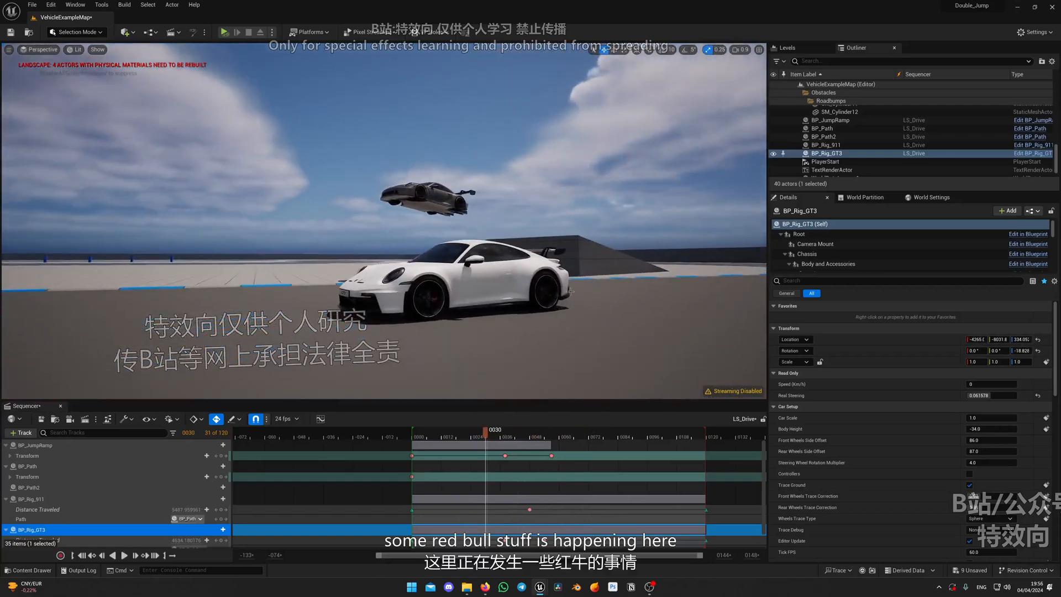
left_click_drag(481, 435, 443, 434)
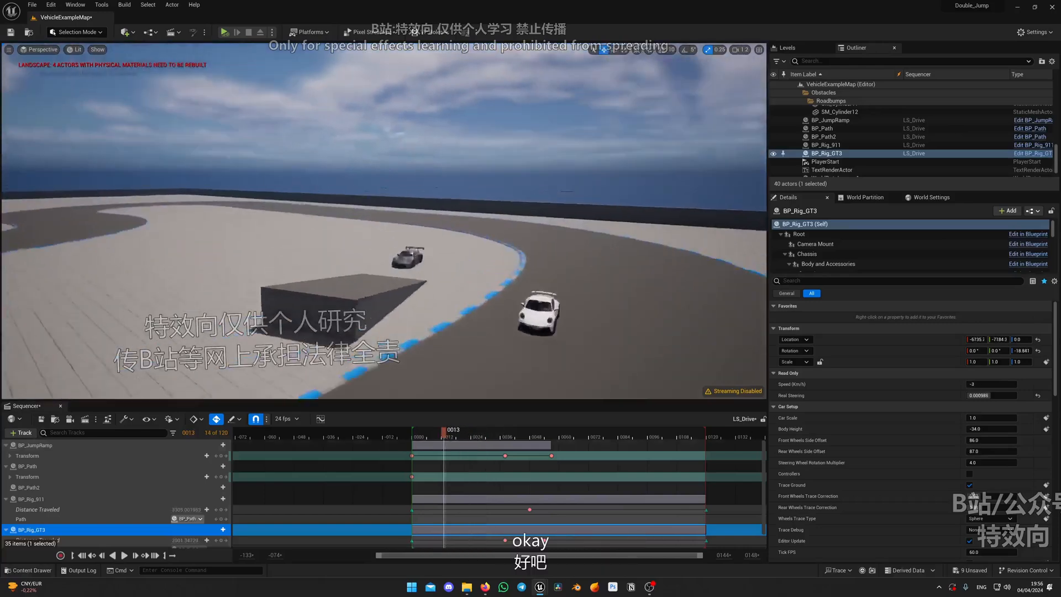
left_click(433, 436)
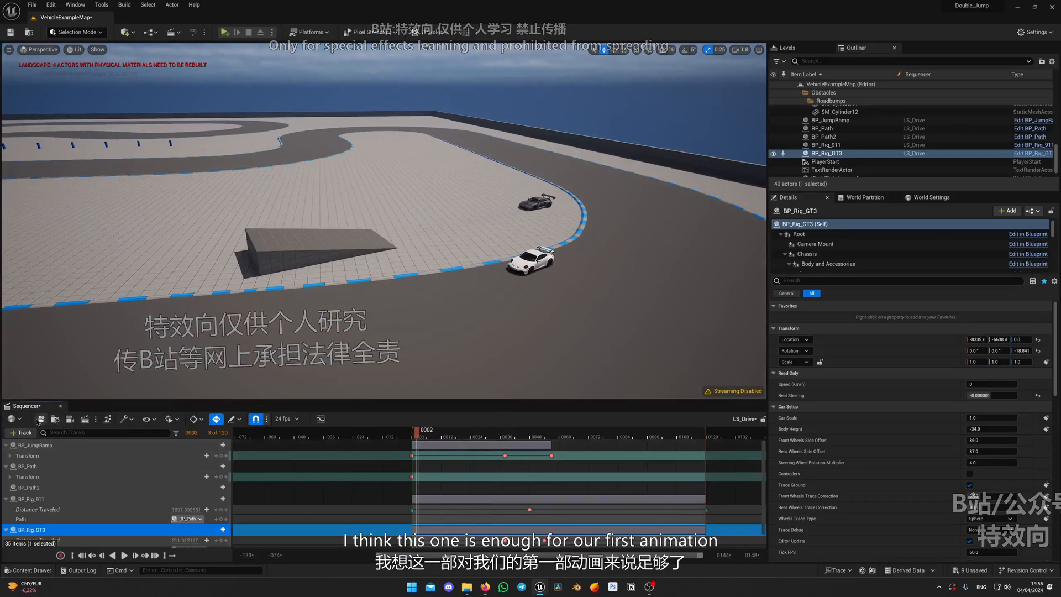
Examine BP_Rig_GT3's landing from several viewpoints between frames 45 and 47
right_click_drag(354, 277, 265, 277)
left_click_drag(419, 433, 517, 432)
right_click_drag(442, 310, 389, 287)
left_click_drag(513, 432, 523, 432)
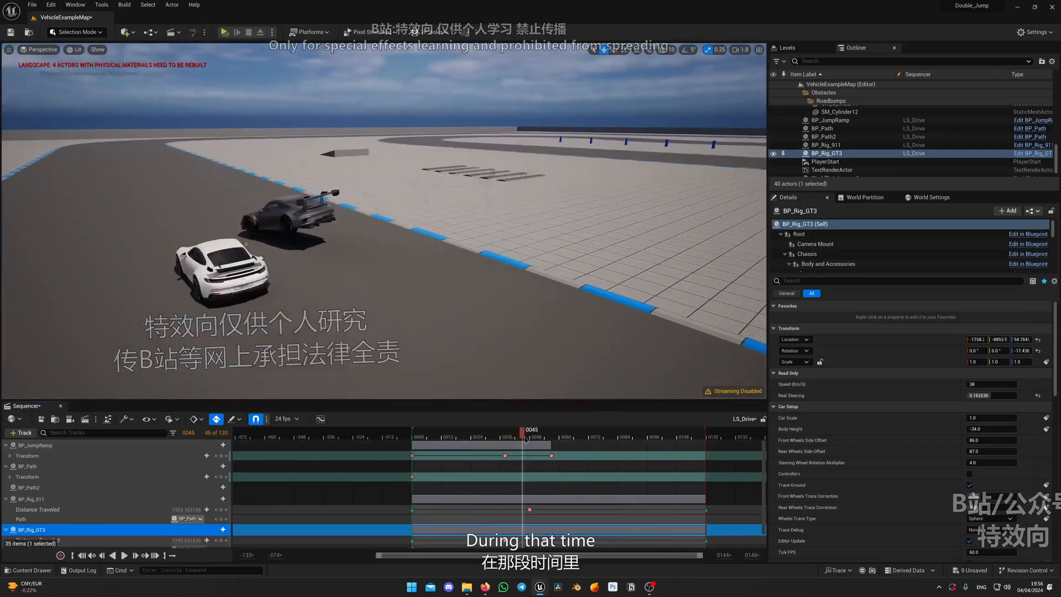
mouse_move(431, 309)
right_mouse_down()
mouse_move(403, 312)
mouse_move(428, 302)
right_mouse_up()
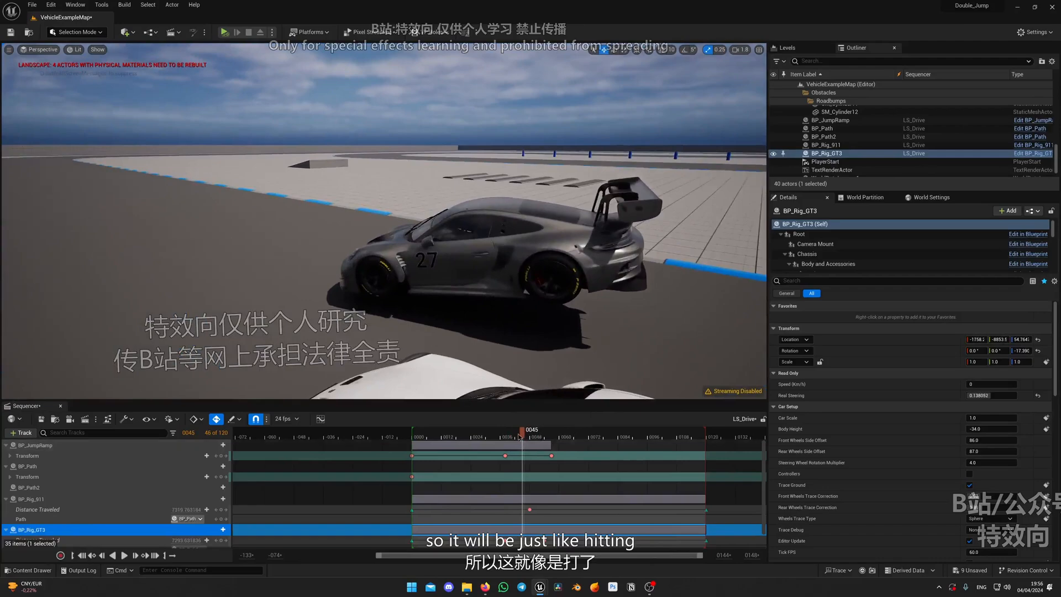
left_click_drag(519, 436, 524, 435)
right_click_drag(431, 304, 354, 323)
left_click_drag(524, 436, 527, 435)
right_click_drag(436, 309, 445, 301)
key("w")
right_click_drag(556, 305, 552, 370)
key("e")
Key BP_Rig_GT3's Drift at 0 on frame 47 and at about 18 on frame 52
scroll(556, 305, "down", 3)
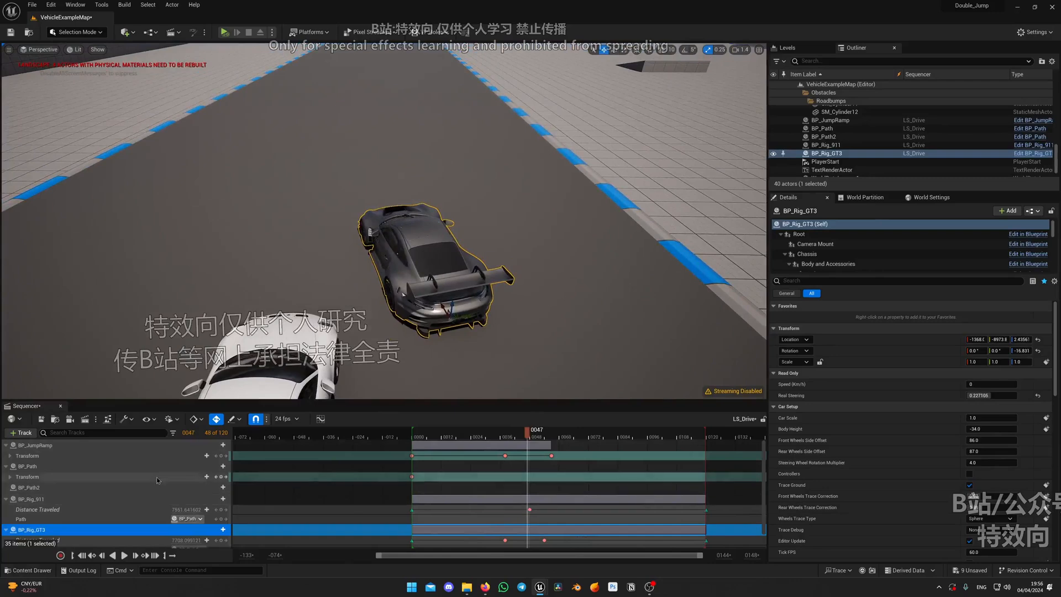
scroll(210, 514, "down", 2)
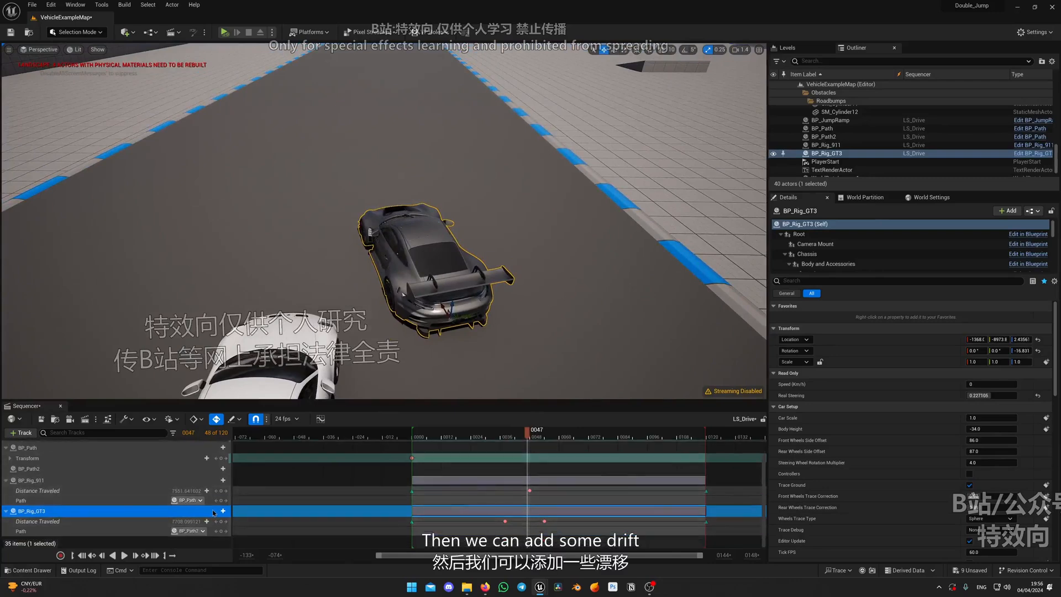
scroll(884, 445, "down", 10)
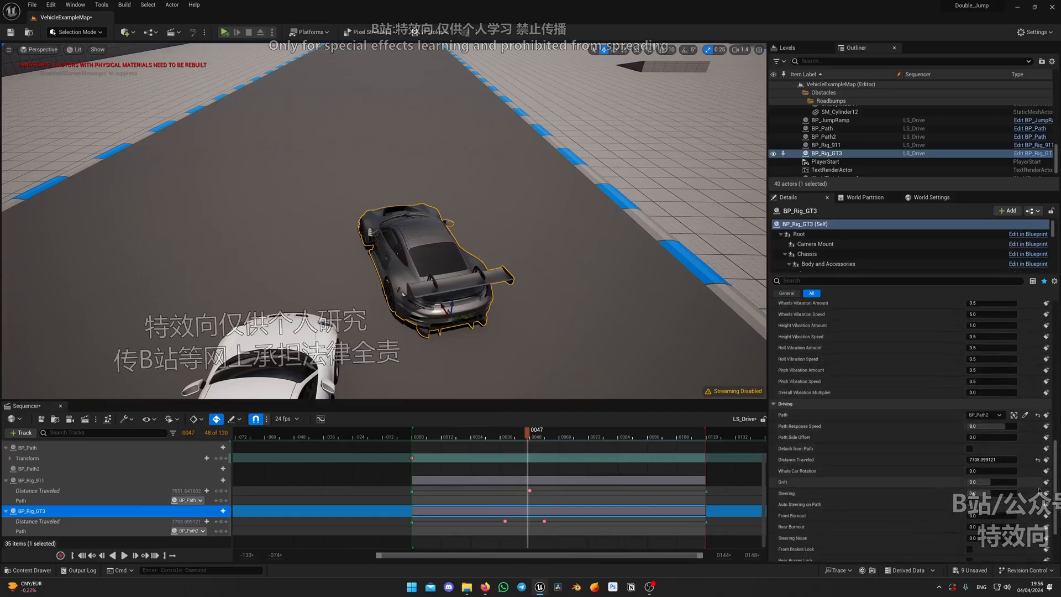
left_click(1045, 481)
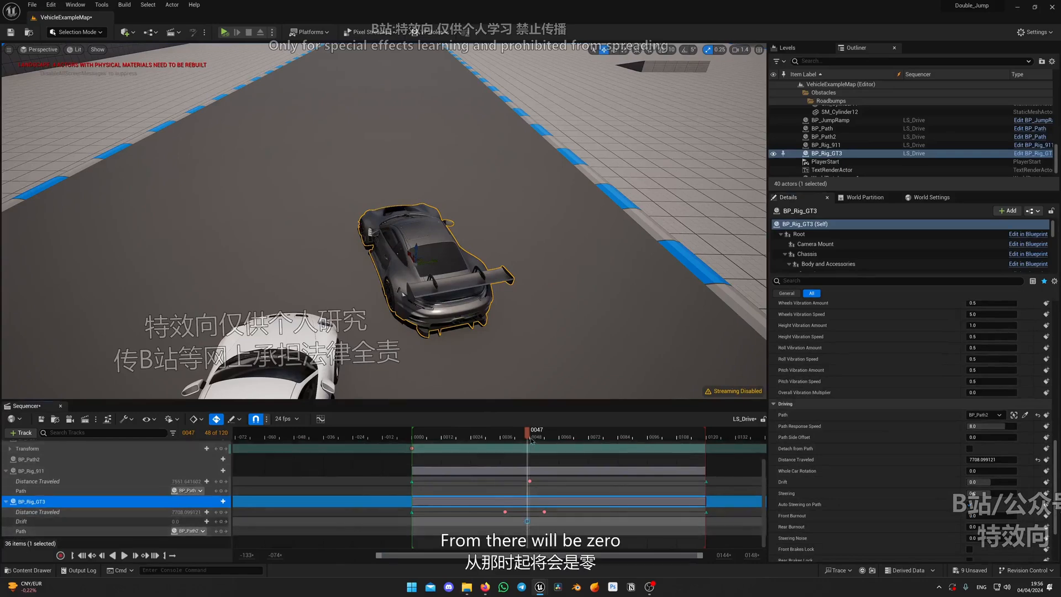
left_click_drag(528, 437, 540, 437)
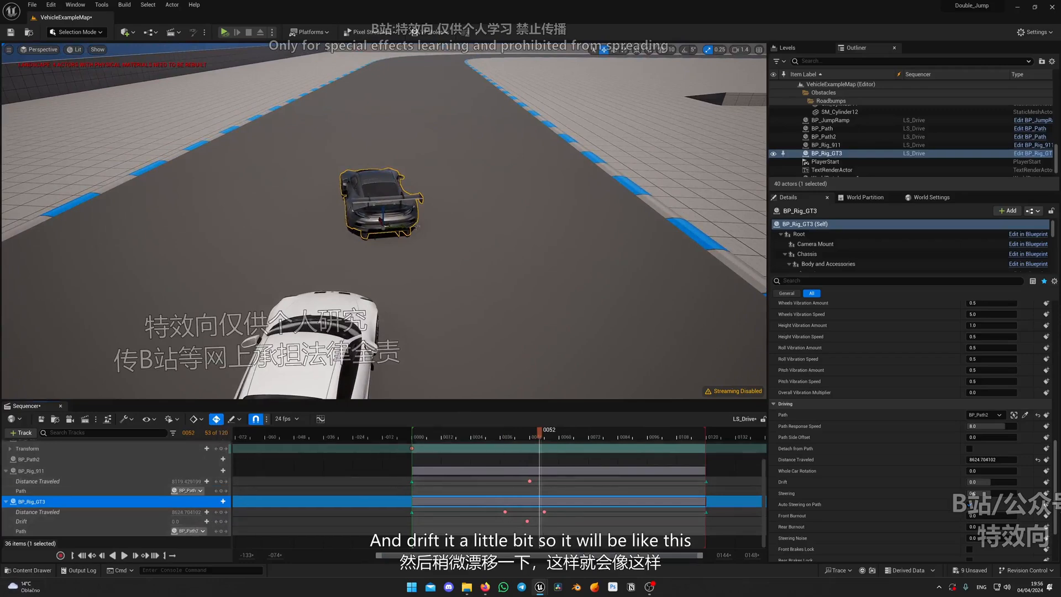
left_click_drag(177, 521, 190, 521)
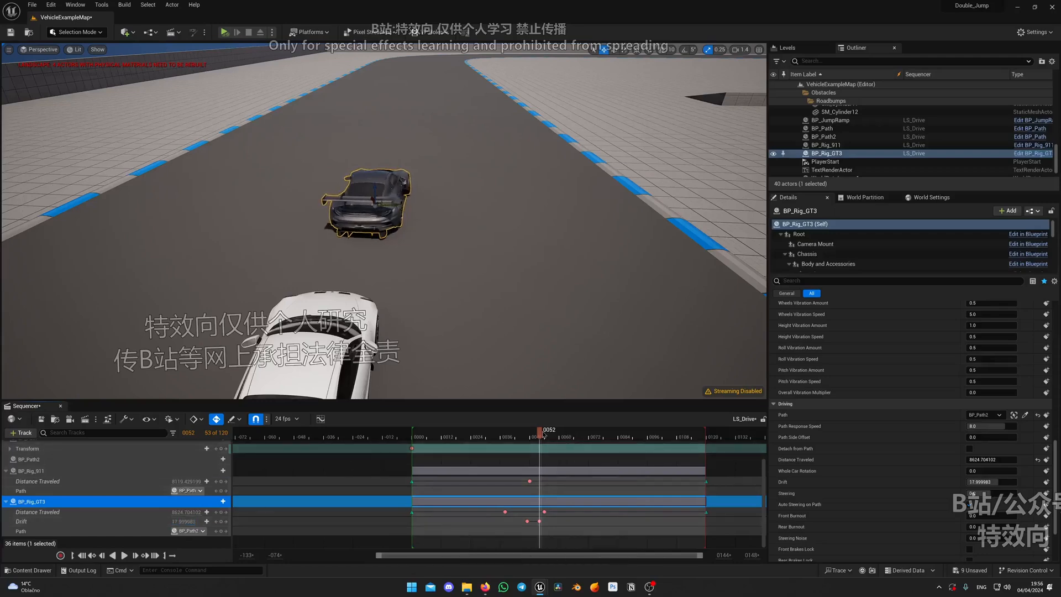
Add further Drift keys for BP_Rig_GT3: about 7.2 at frame 59, -2.4 at frame 65 and 0 at frame 72
left_click_drag(544, 435, 558, 436)
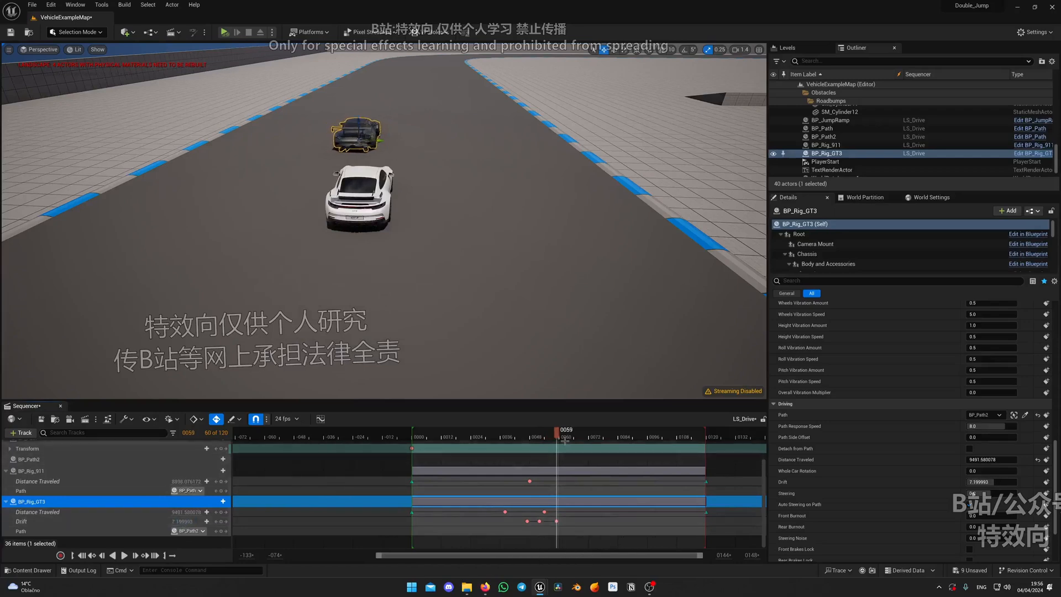
left_click_drag(560, 436, 571, 436)
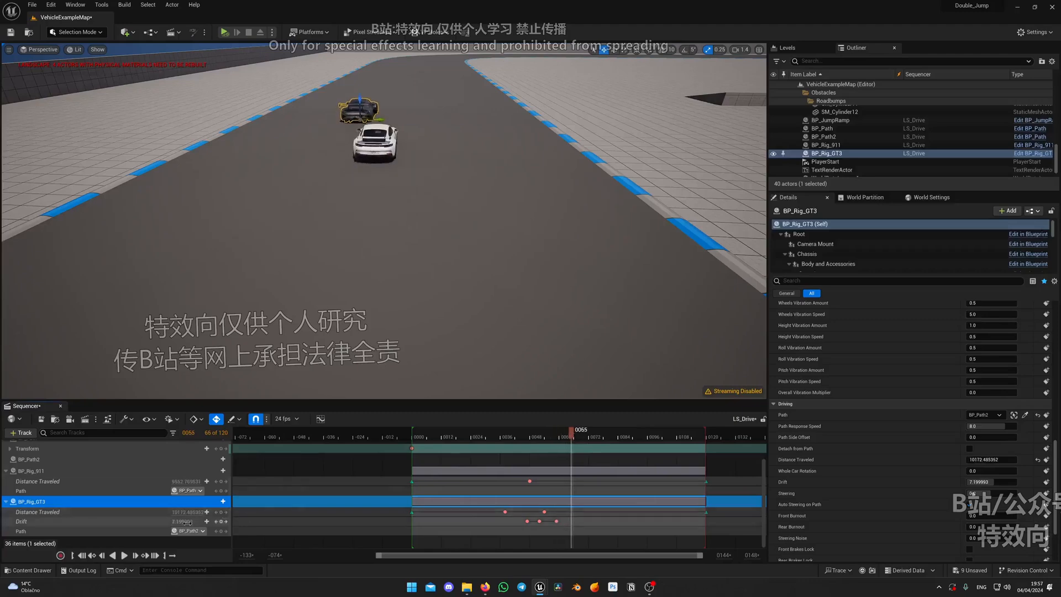
type("-2.4")
key("Return")
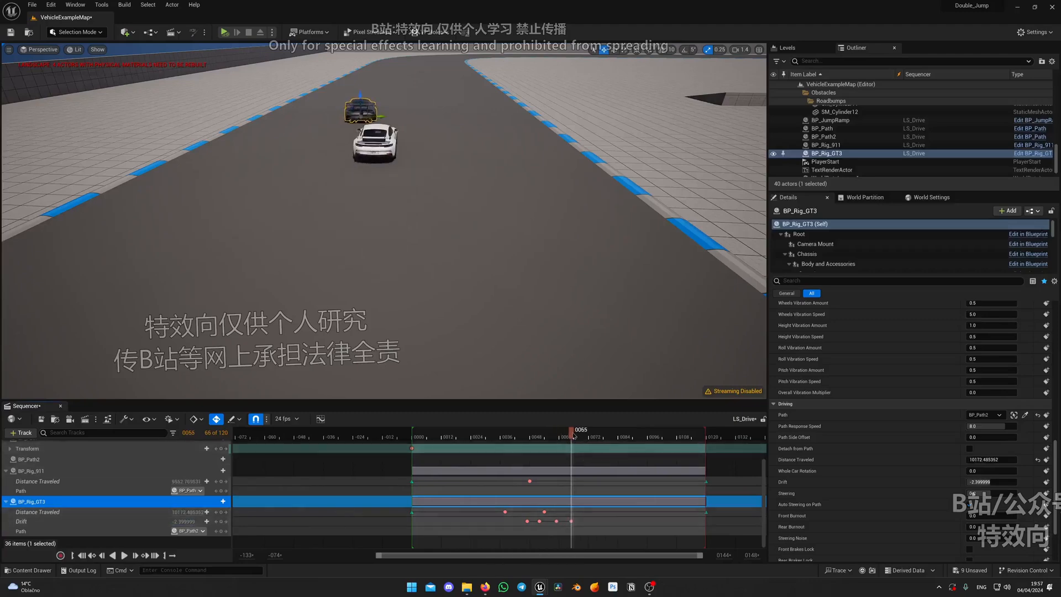
left_click_drag(583, 437, 590, 437)
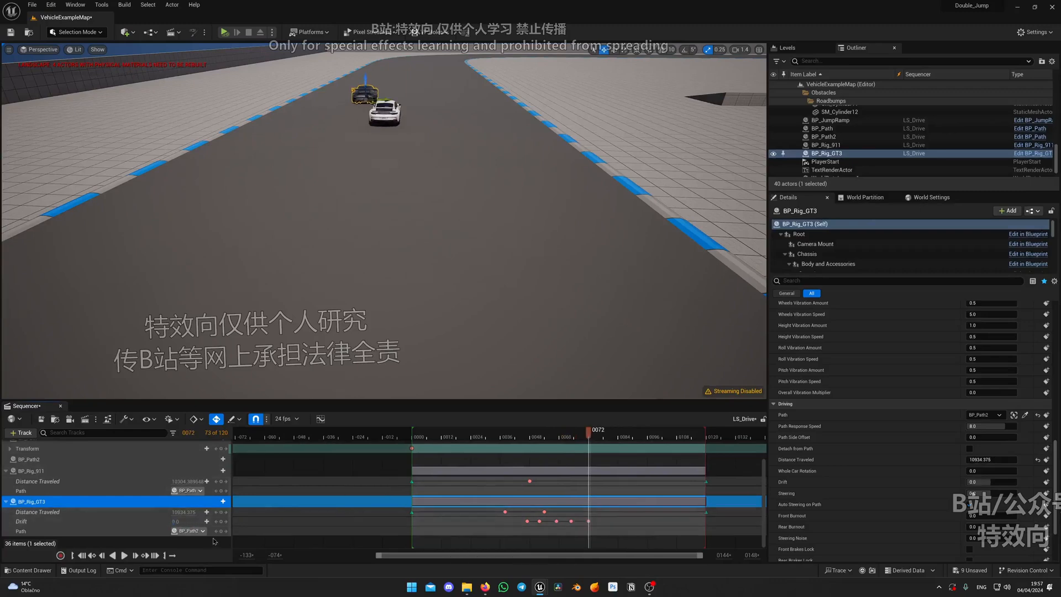
Replay BP_Rig_GT3's landing and drift, including from a raised viewpoint behind the cars
left_click(513, 437)
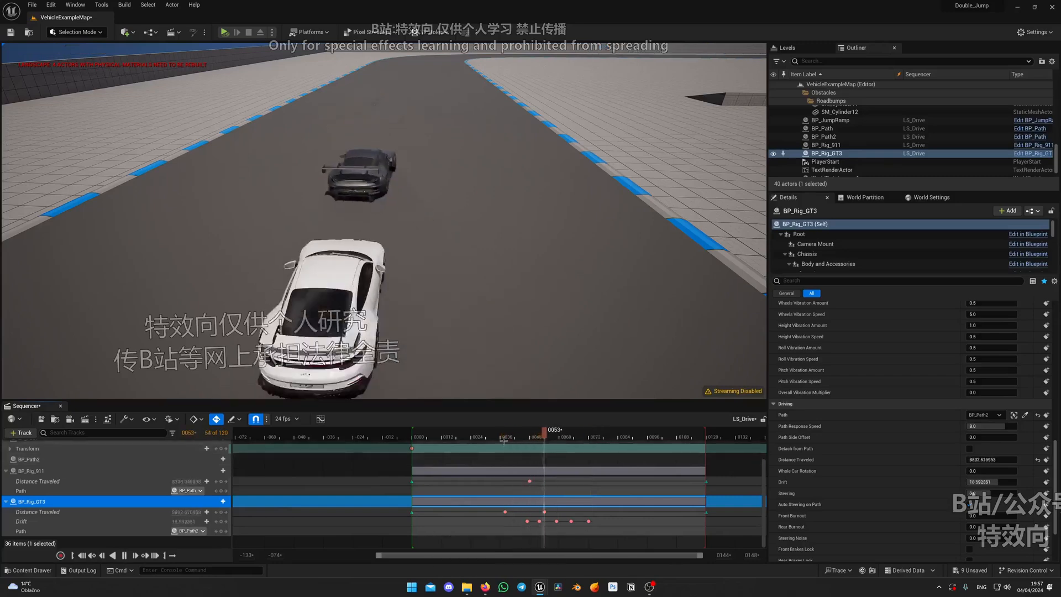
key("space")
left_click_drag(556, 437, 517, 437)
right_click_drag(486, 332, 461, 359)
key("s")
scroll(481, 338, "up", 3)
left_click_drag(518, 436, 493, 435)
key("space")
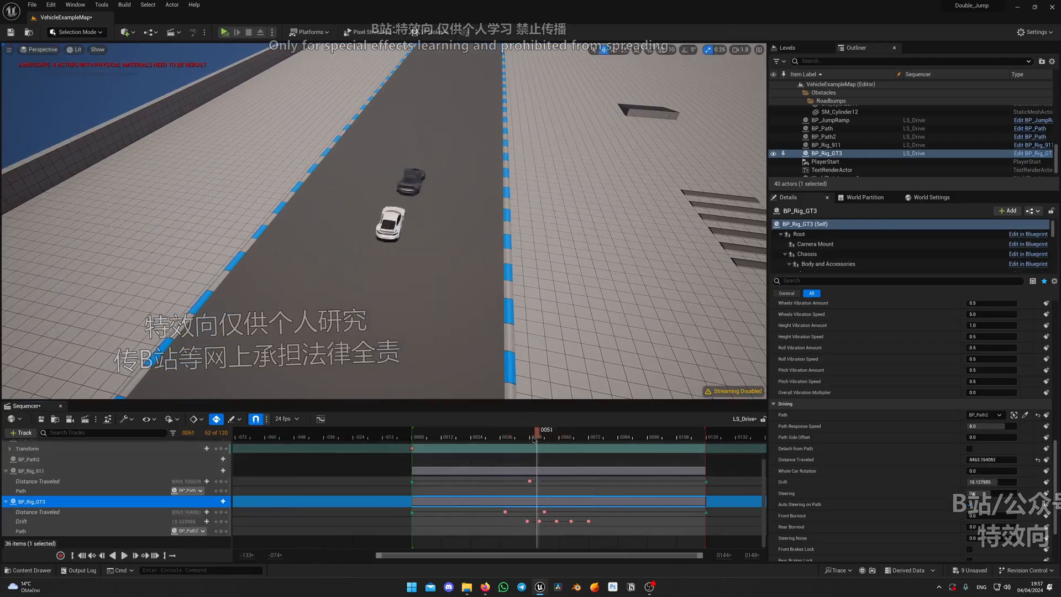
Replay the jump, landing and drift from a low viewpoint on the track facing the oncoming cars
left_click_drag(535, 439, 558, 440)
key("w")
right_click_drag(471, 343, 702, 243)
key("a")
scroll(477, 340, "up", 1)
key("w")
left_click_drag(556, 436, 471, 437)
right_click_drag(473, 354, 473, 320)
key("w")
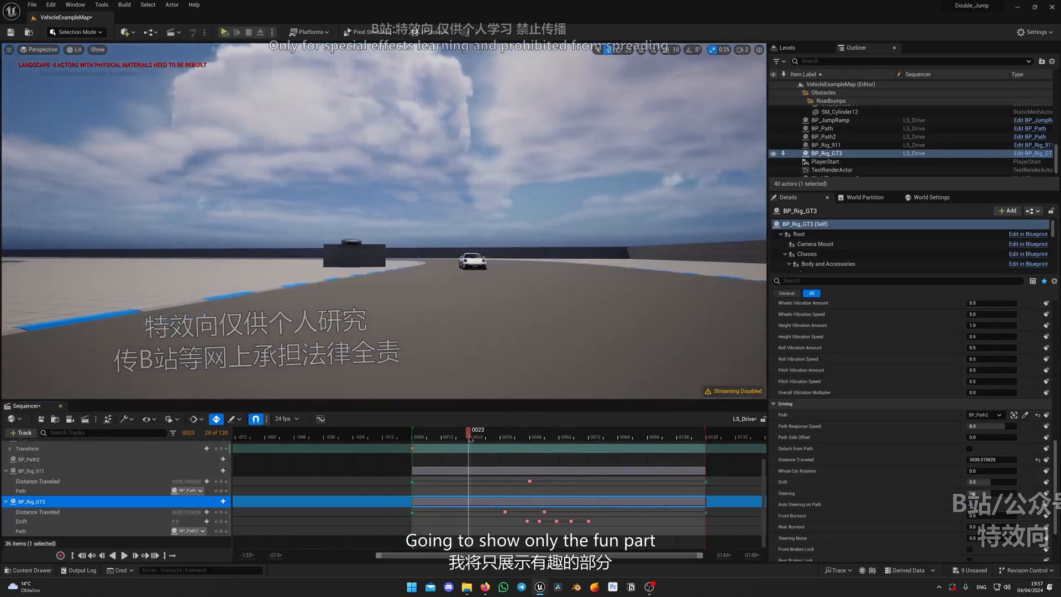
key("space")
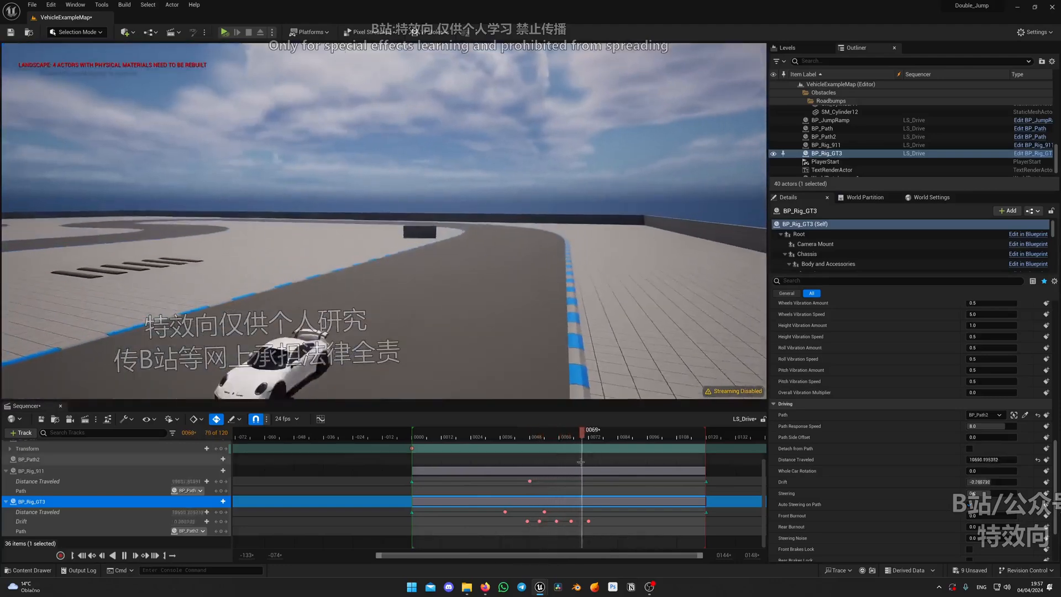
left_click(536, 434)
key("q")
right_click_drag(549, 338, 549, 354)
scroll(548, 354, "down", 2)
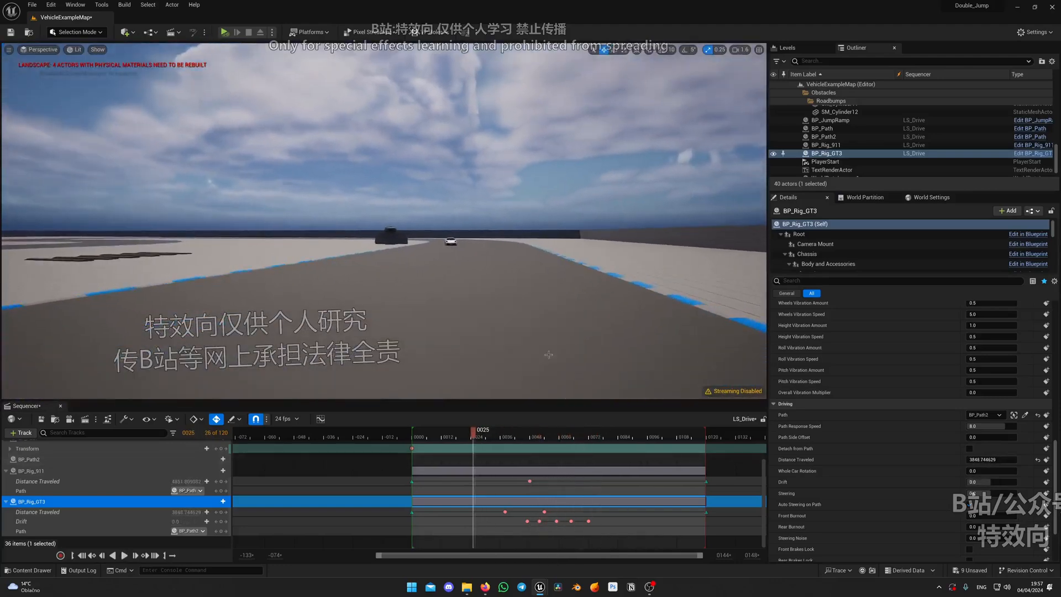
Replay the landing and move BP_Rig_GT3's first Drift key earlier, to about frame 42
left_click(487, 436)
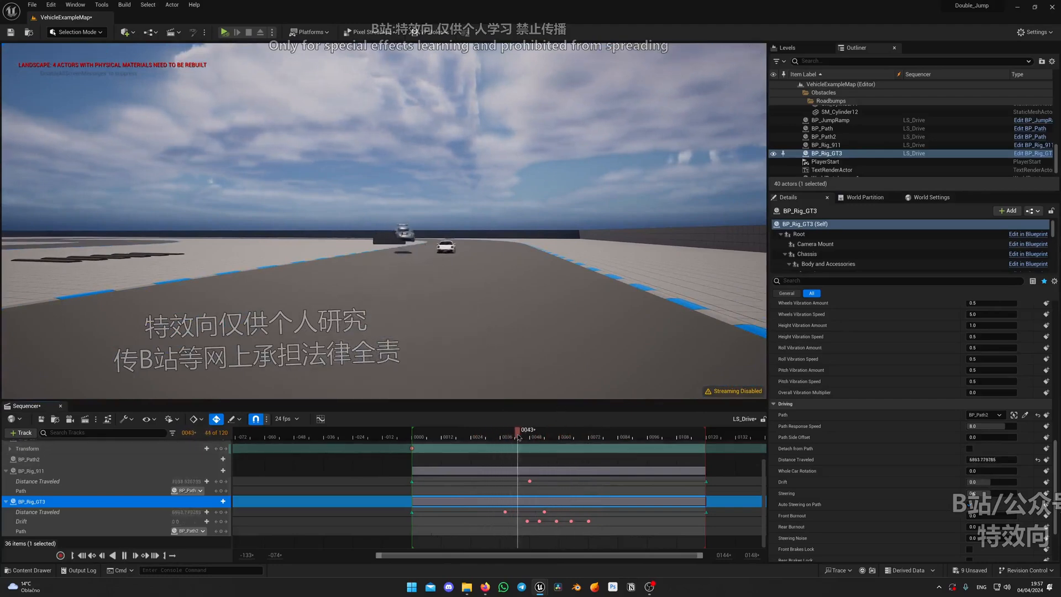
left_click(511, 439)
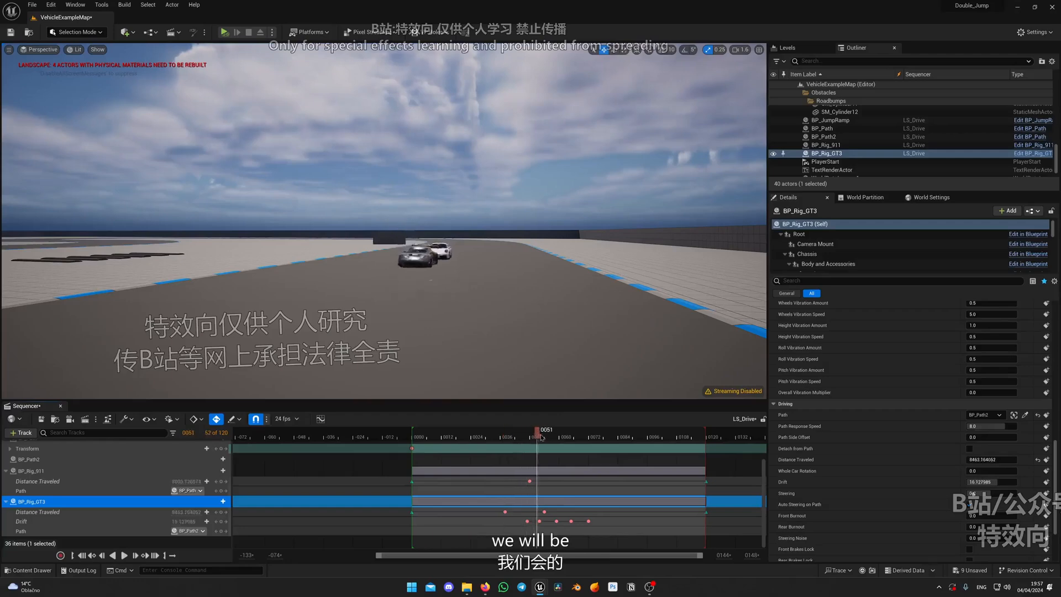
left_click(538, 521)
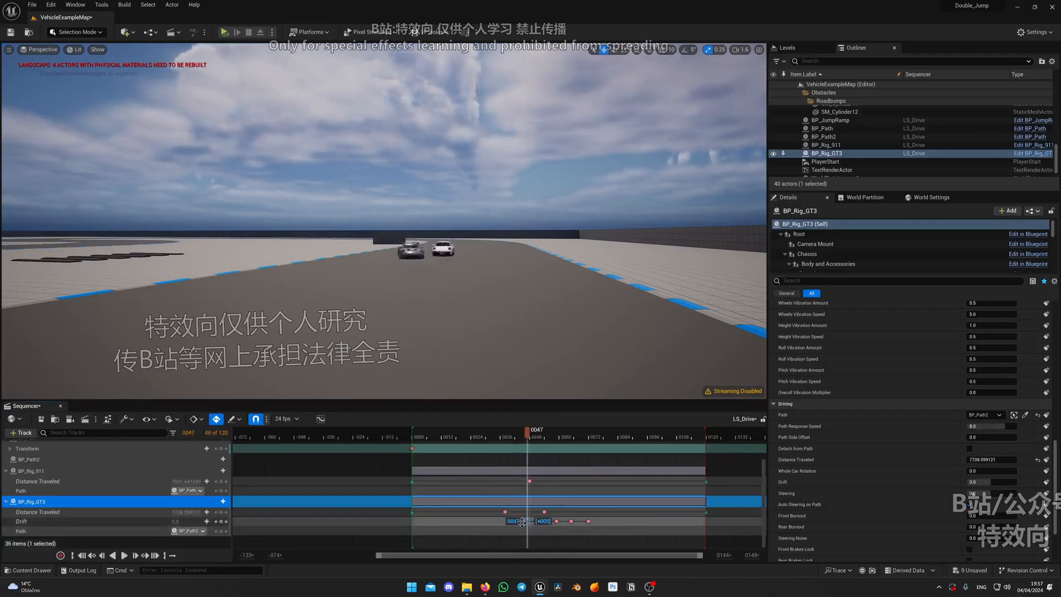
Replay BP_Rig_GT3's jump, landing and drift from the track facing the oncoming cars, following it as it passes
left_click(478, 437)
key("space")
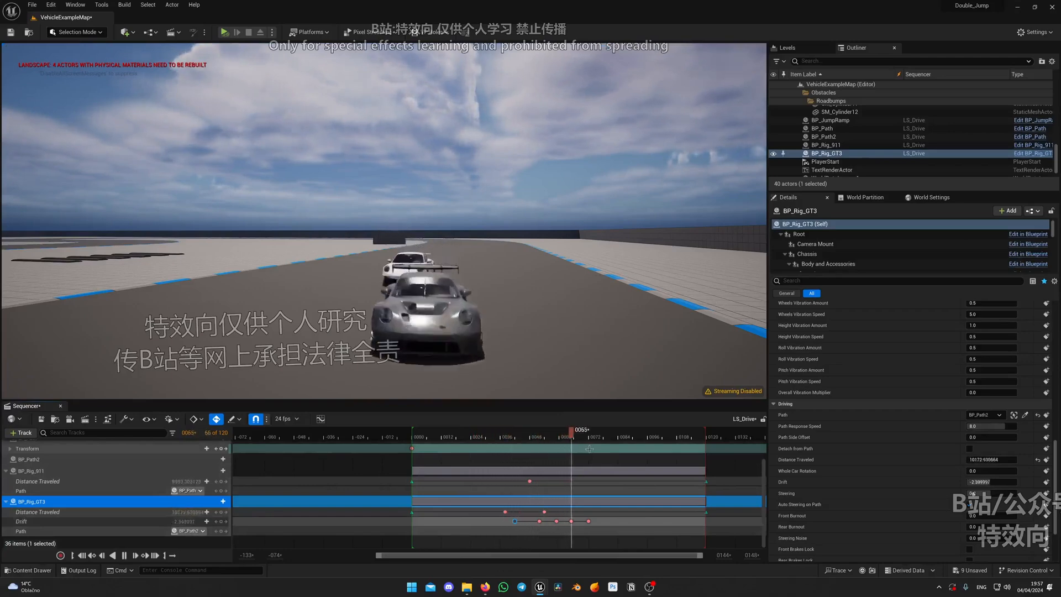
left_click(488, 441)
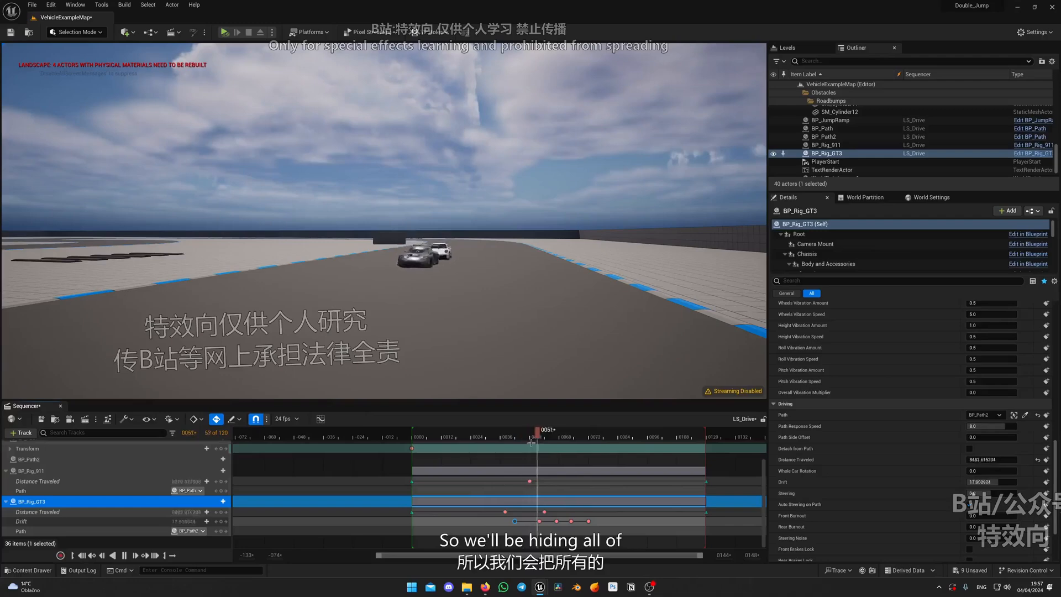
key("space")
key("d")
right_click_drag(437, 254, 437, 254)
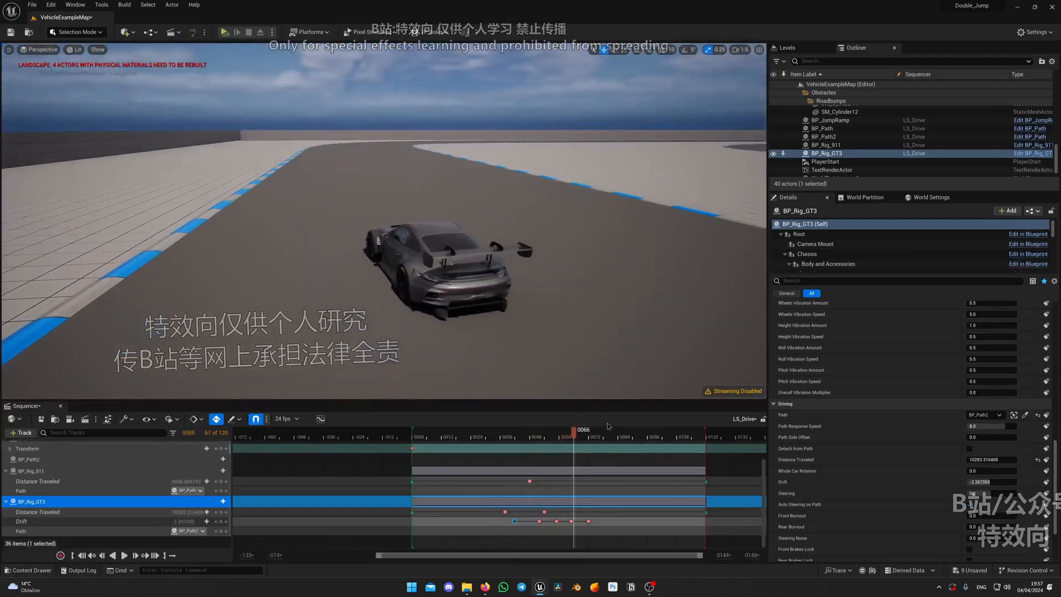
Replay the jump and drift again, tracking both cars past the viewpoint until they drive away
left_click_drag(582, 436, 508, 435)
right_click_drag(489, 331, 490, 331)
key("w")
key("d")
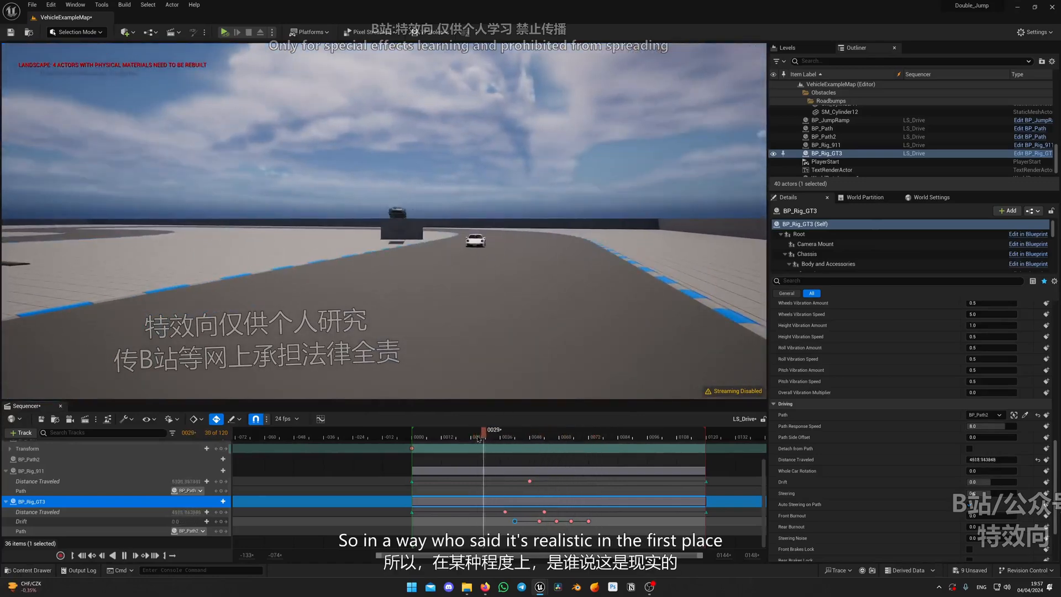
right_click_drag(608, 354, 608, 354)
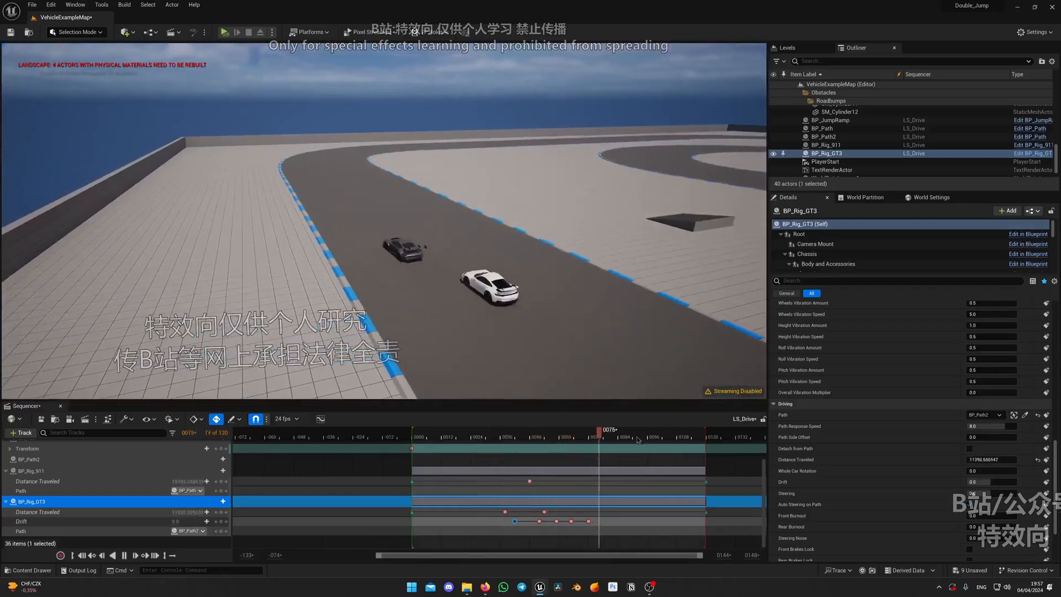
Replay the whole drive from a raised viewpoint above the track and scrub back towards its beginning
left_click(568, 436)
right_click_drag(542, 353, 542, 354)
key("a")
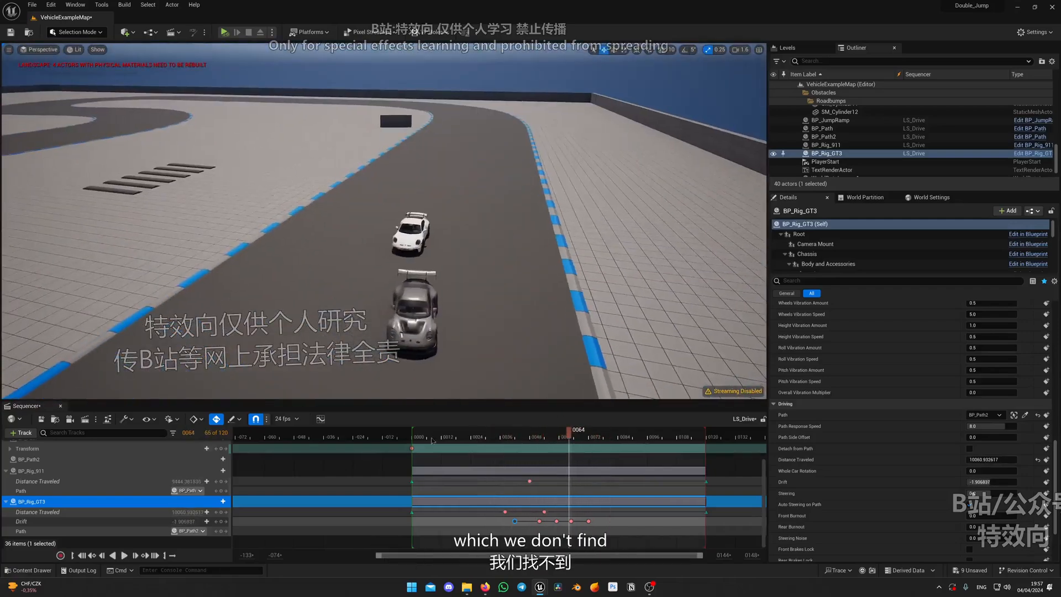
left_click_drag(433, 440, 411, 440)
key("space")
key("w")
right_click_drag(431, 342, 431, 342)
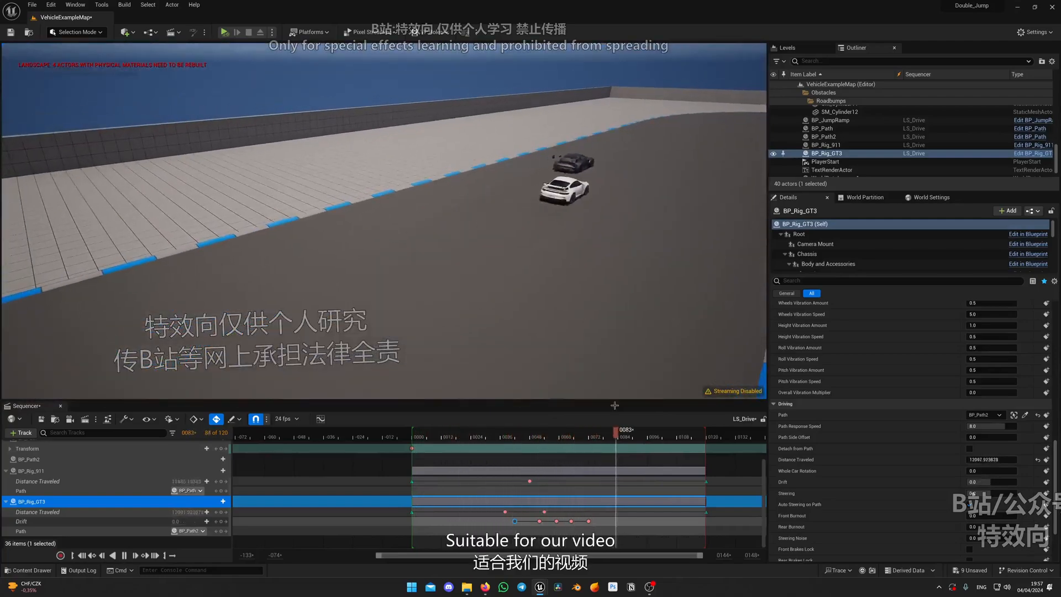
left_click_drag(597, 437, 444, 437)
right_click_drag(442, 354, 442, 354)
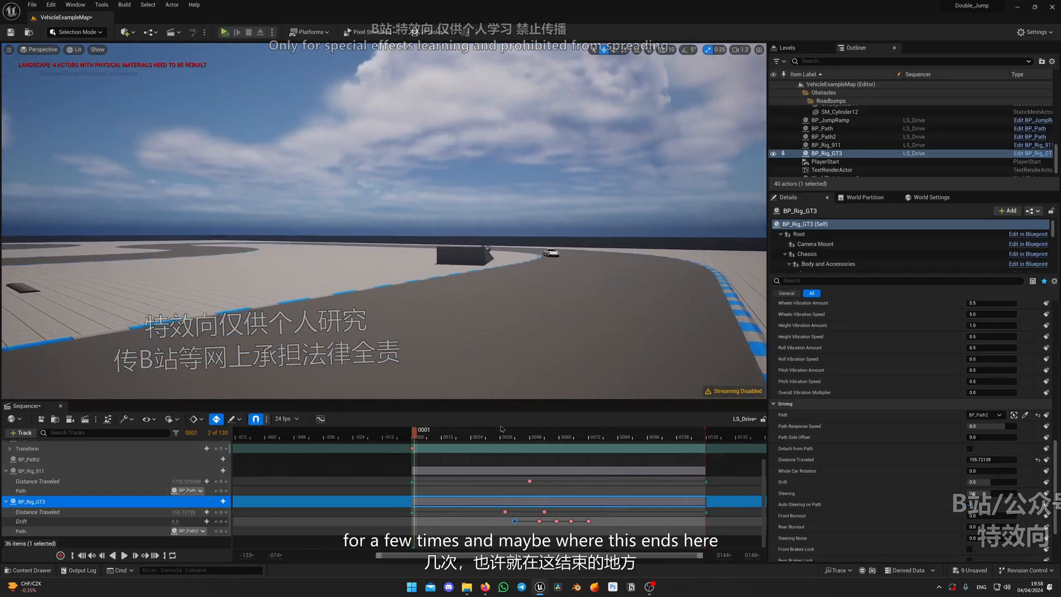
Shorten LS_Drive's playback range to end at about frame 76
right_click_drag(558, 365, 481, 381)
left_click_drag(555, 434, 598, 435)
left_click_drag(705, 435, 602, 442)
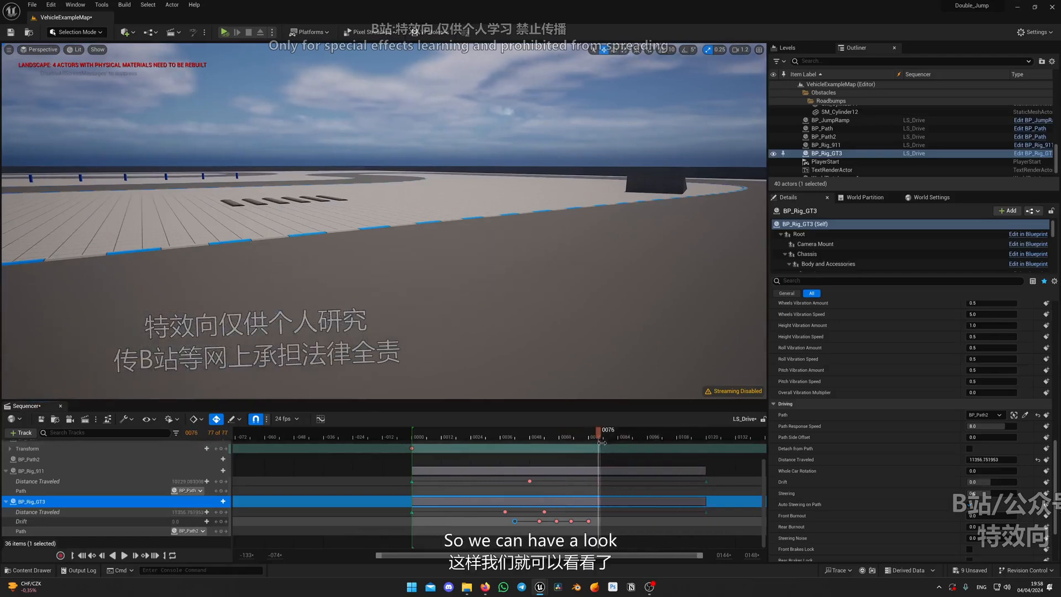
Review the shortened drive from low and raised viewpoints beside the track, scrubbing between its end and start
right_click_drag(586, 359, 657, 334)
scroll(585, 359, "down", 3)
key("q")
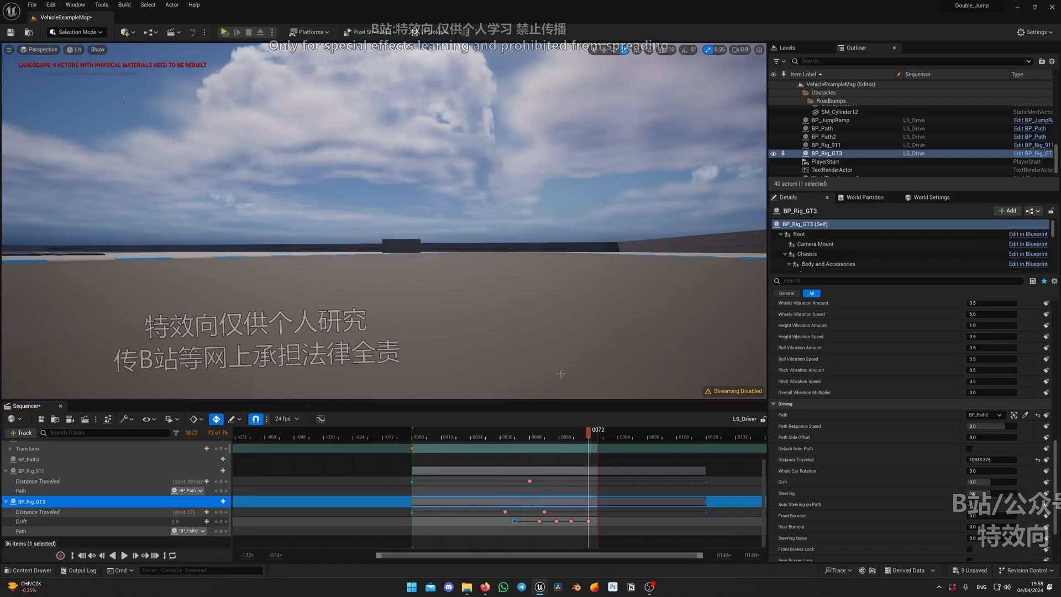
scroll(216, 475, "up", 1)
scroll(216, 484, "down", 1)
key("e")
right_click_drag(331, 265, 218, 297)
scroll(309, 285, "up", 4)
key("s")
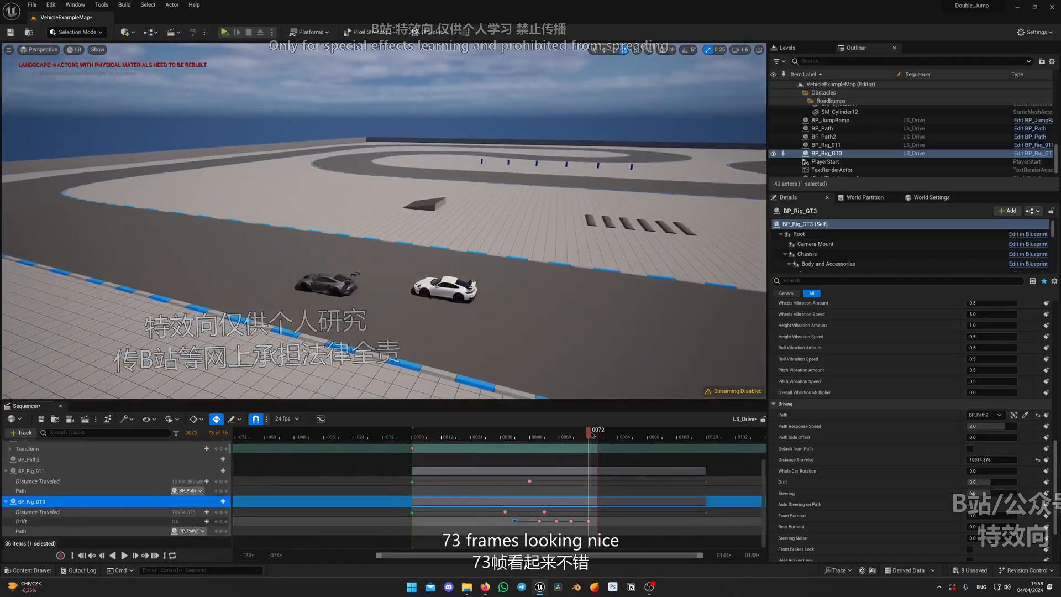
left_click_drag(591, 434, 419, 432)
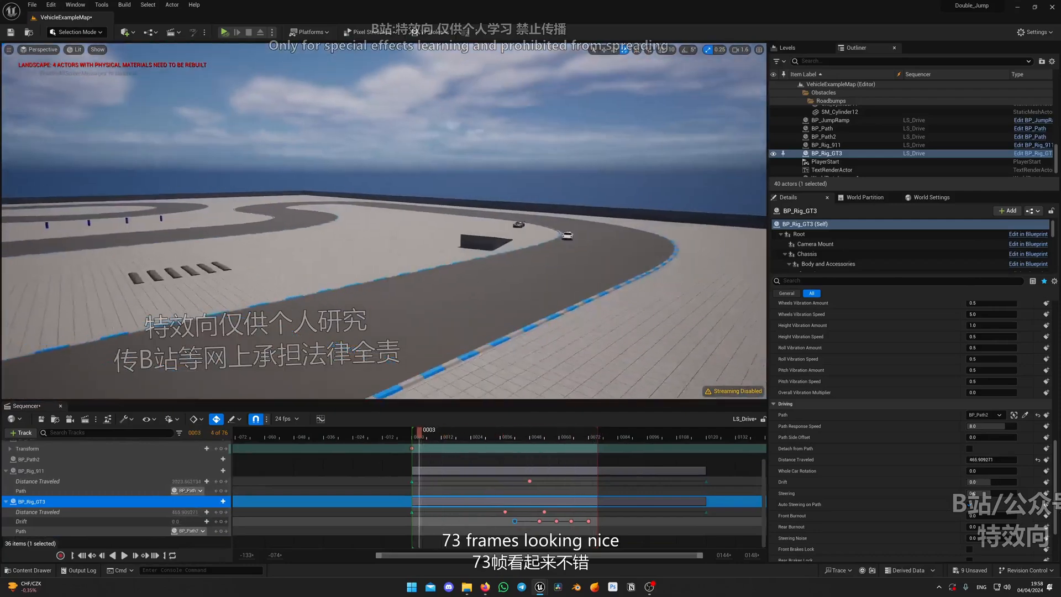
Extend LS_Drive's playback range to 120 frames and save the sequence
left_click_drag(596, 434, 684, 438)
right_click_drag(585, 310, 50, 398)
key("w")
key("w")
key("w")
left_click(41, 418)
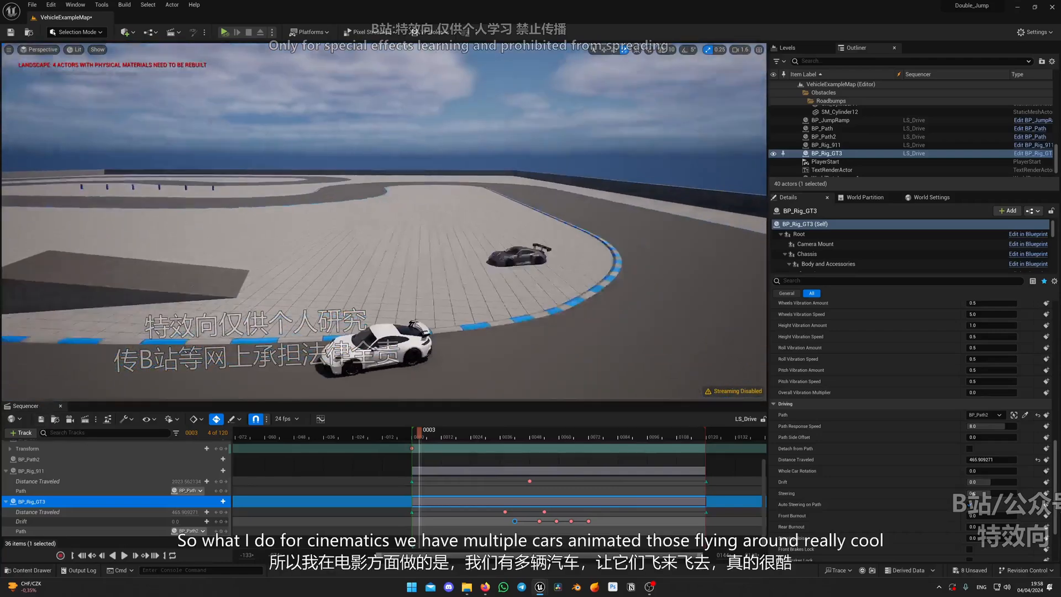
Replay the drive from the start and shift all BP_Rig_GT3 Drift keys later so the first sits at about frame 48
right_click_drag(387, 249, 337, 243)
left_click_drag(422, 431, 412, 432)
key("space")
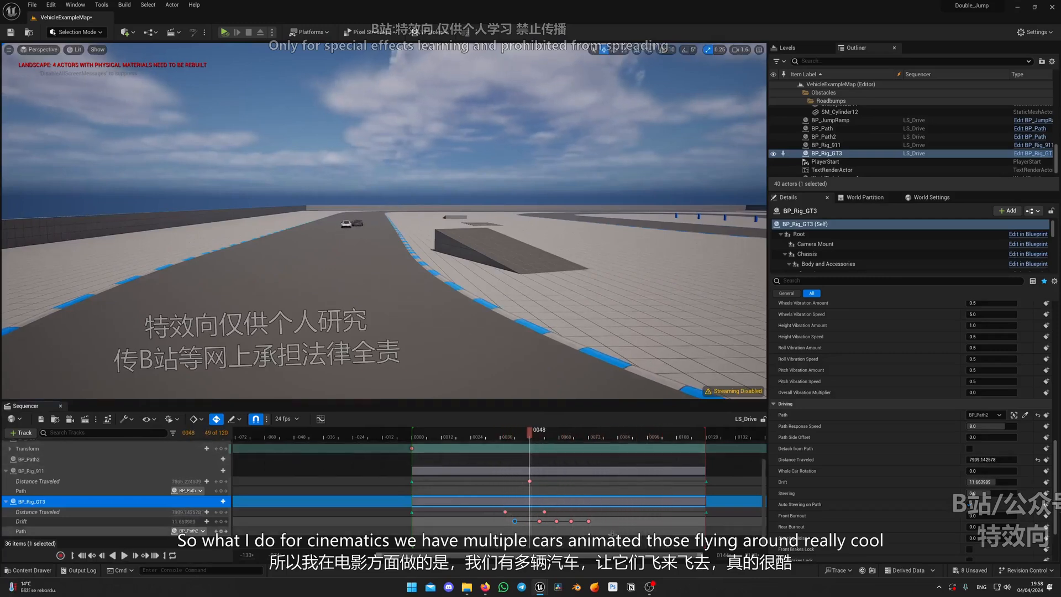
left_click_drag(612, 519, 501, 522)
left_click_drag(514, 521, 519, 522)
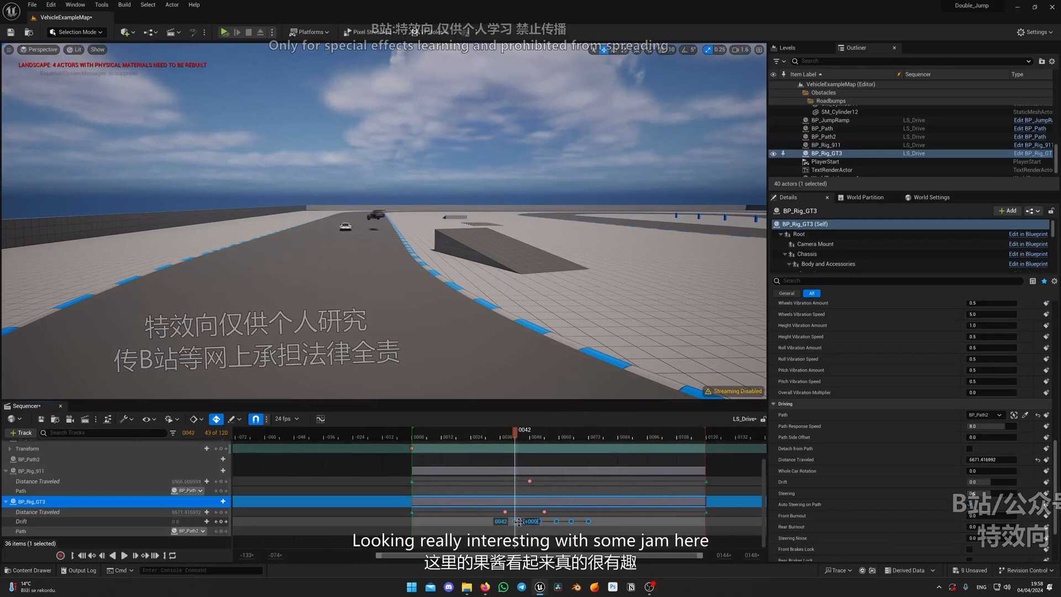
Replay the landing with the shifted Drift keys from behind the cars and from a raised viewpoint near the ramp
left_click_drag(520, 430, 497, 438)
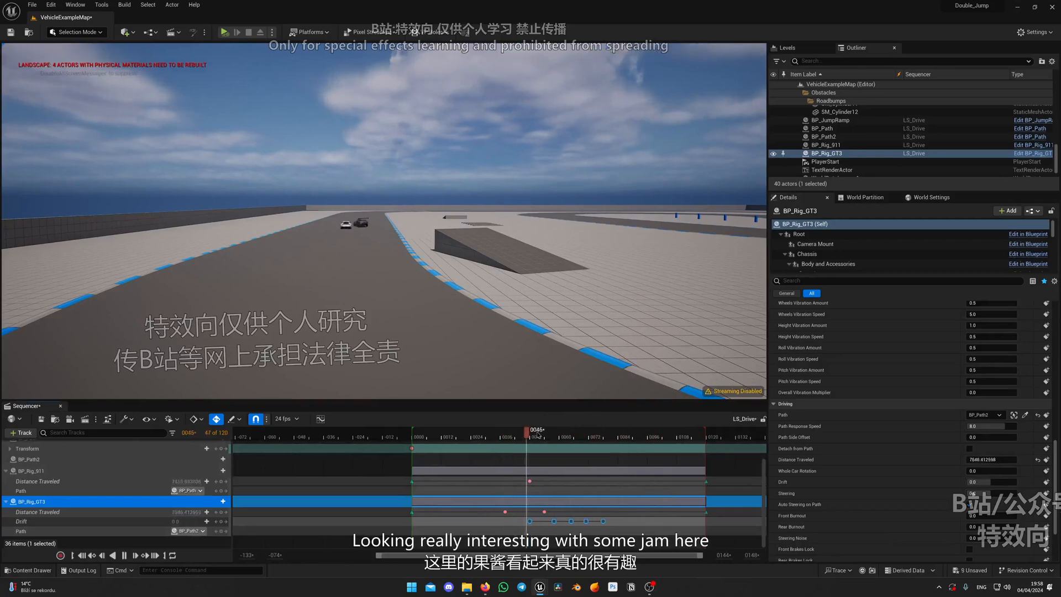
key("space")
key("w")
right_click_drag(545, 365, 531, 420)
key("space")
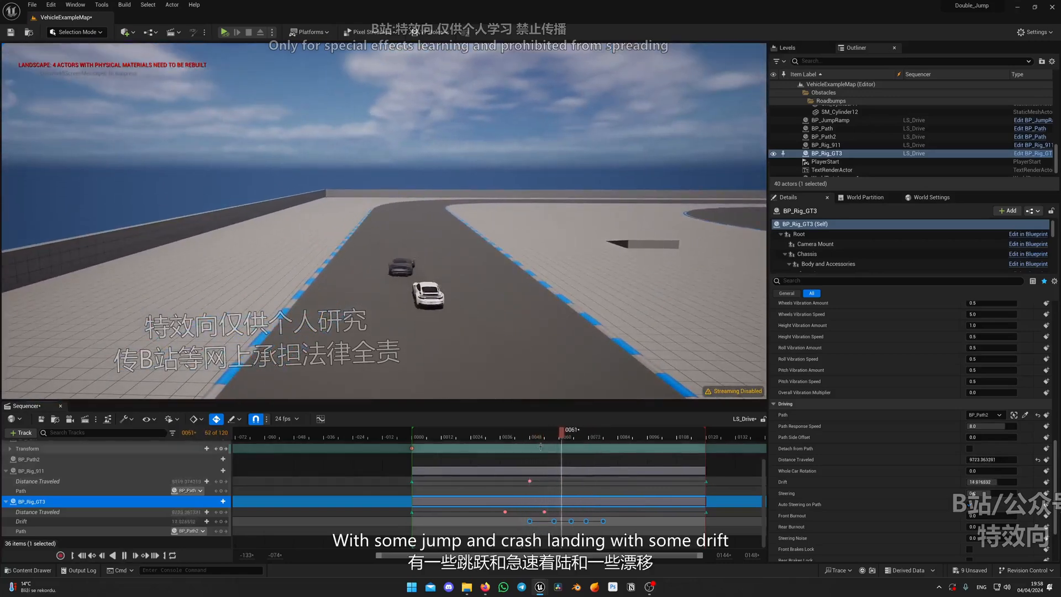
key("s")
right_click_drag(544, 369, 569, 377)
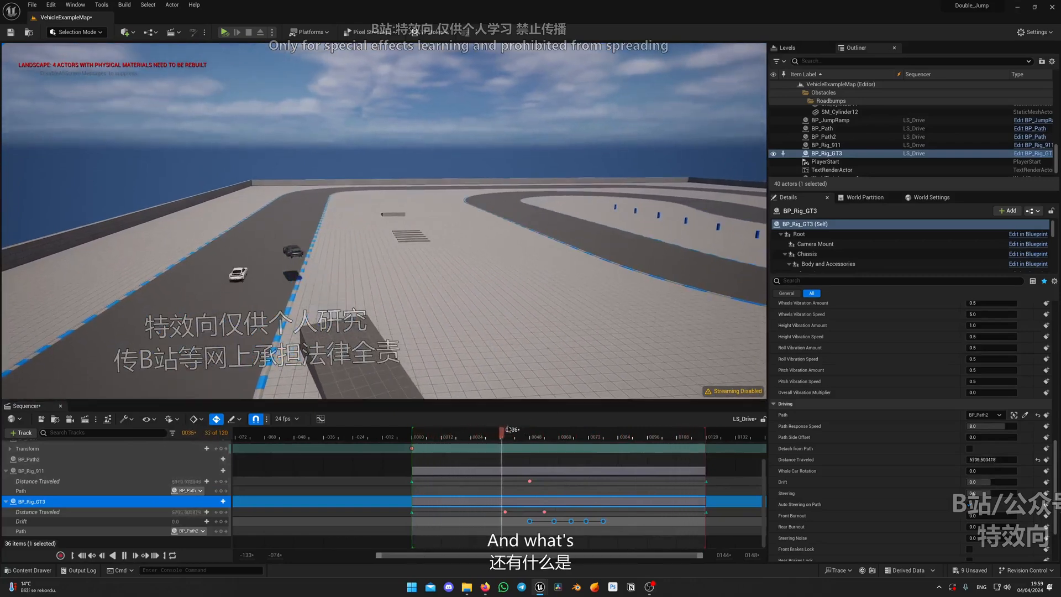
left_click(484, 440)
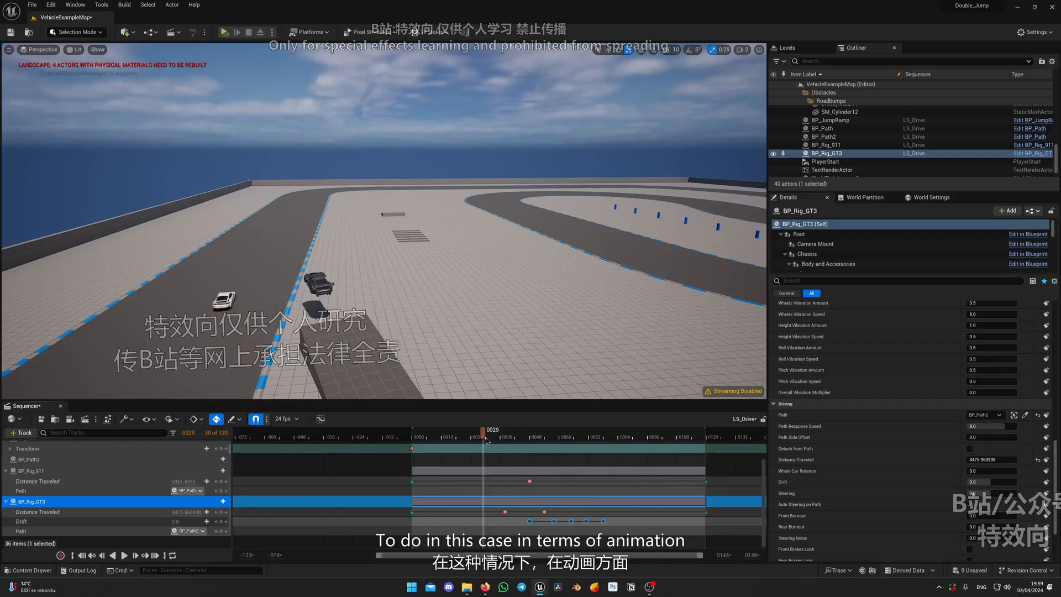
Create a Level Sequence named LS_SHOT_001 in the Sequences folder
key("ctrl+space")
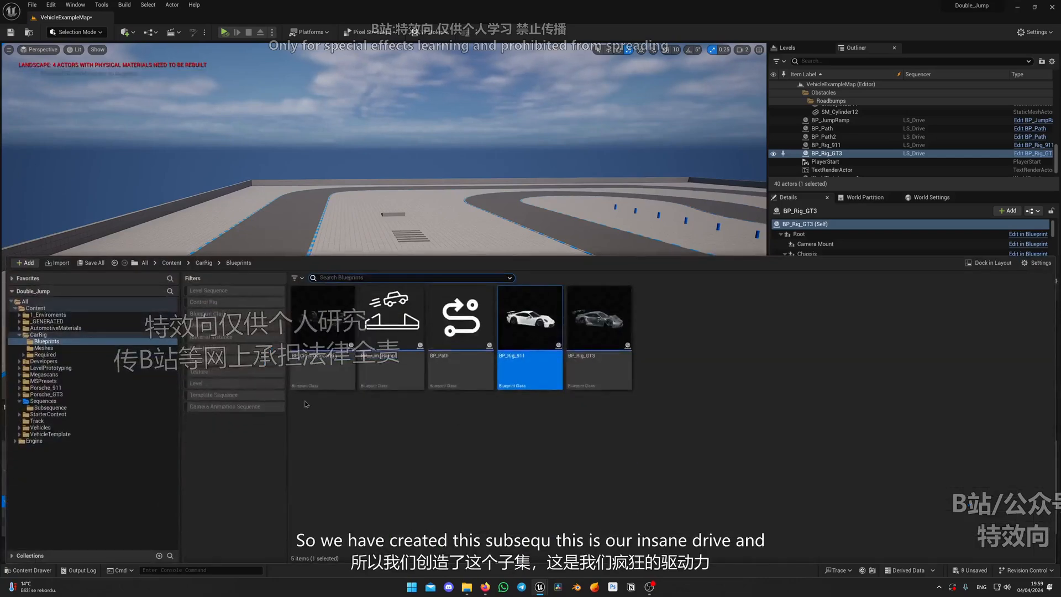
left_click(62, 407)
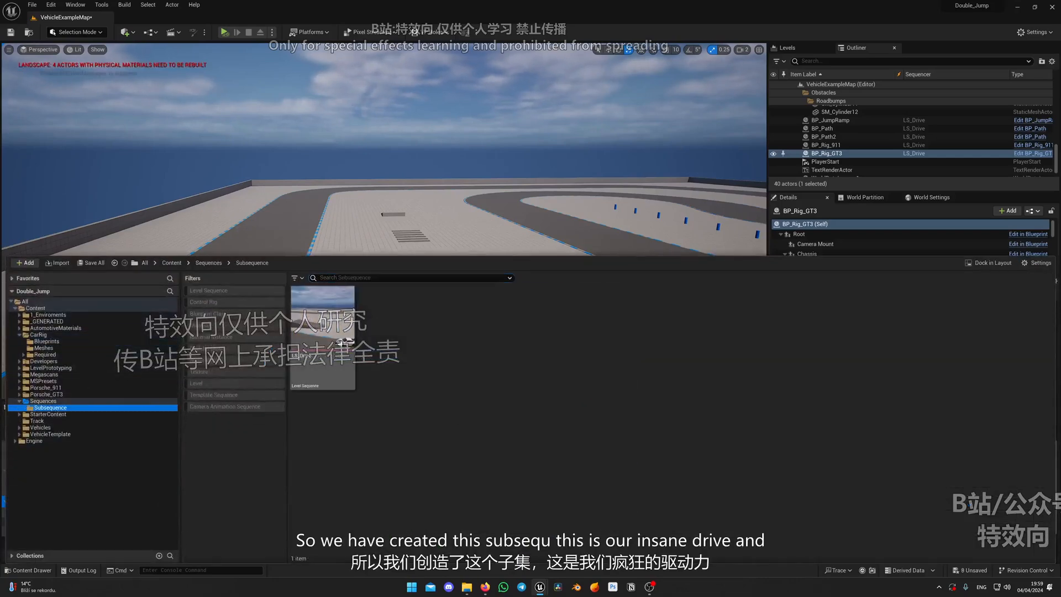
left_click(43, 401)
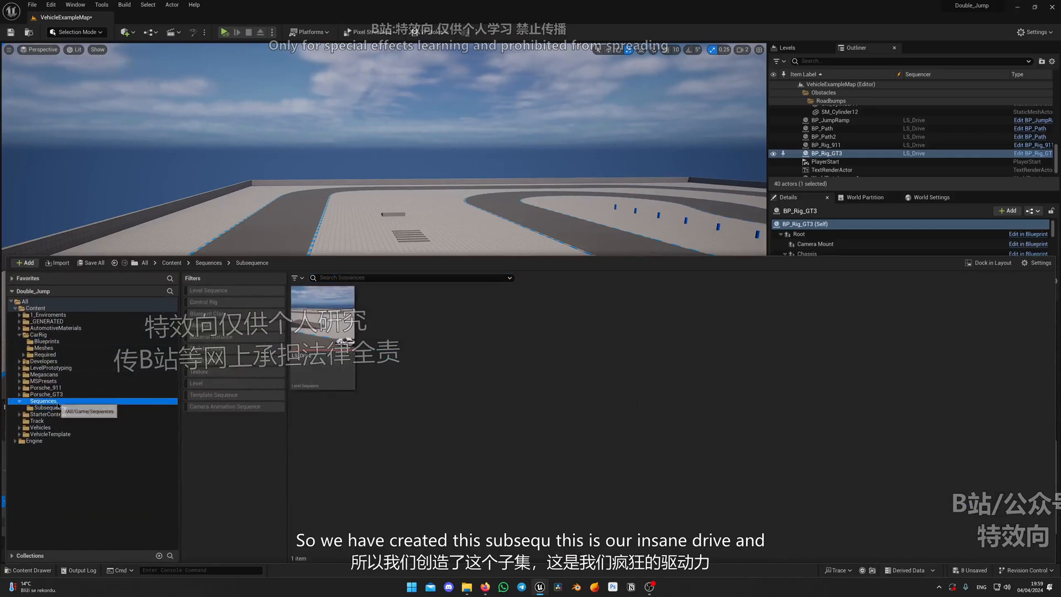
right_click(396, 359)
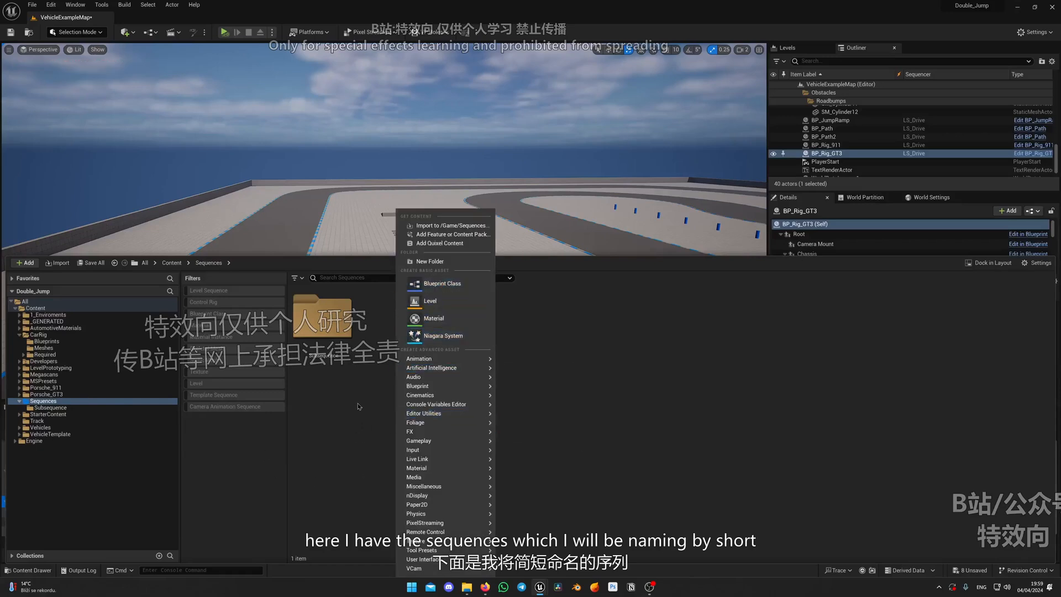
mouse_move(437, 394)
left_click(539, 425)
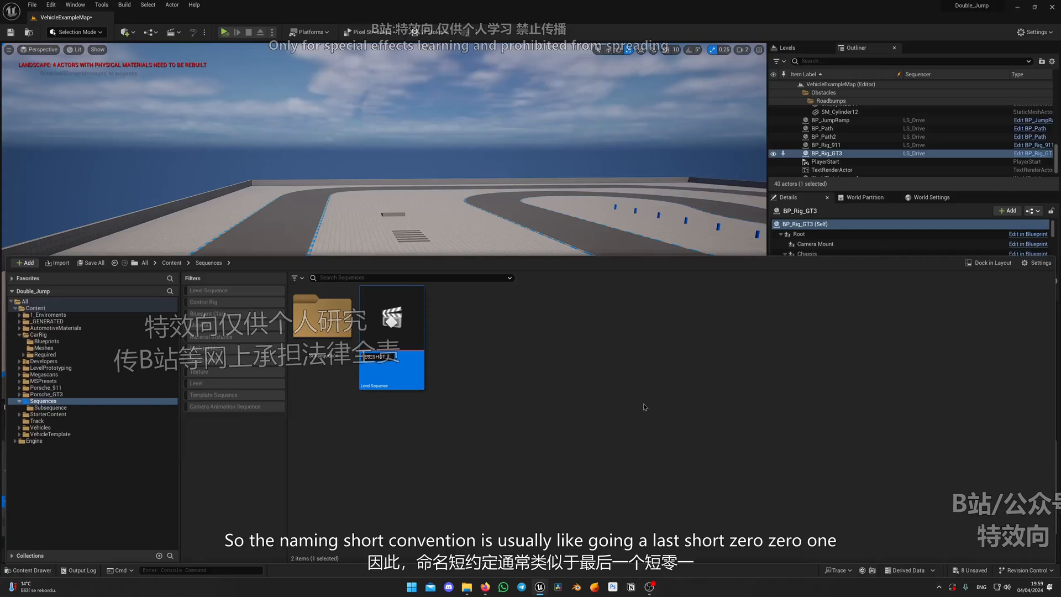
left_click(580, 403)
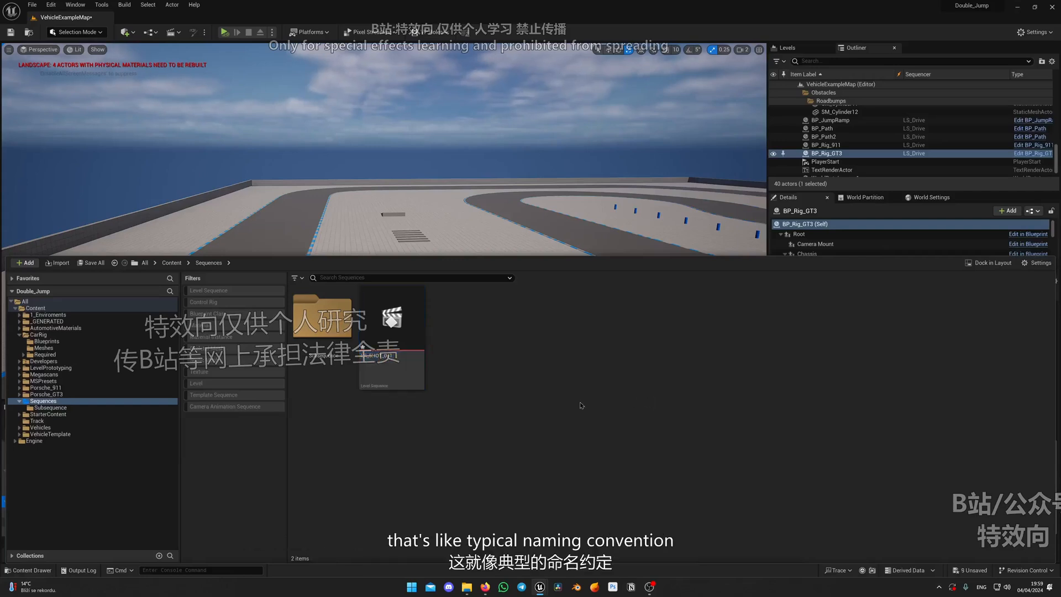
Open LS_SHOT_001 and set its frame rate to 24 fps
left_click(389, 365)
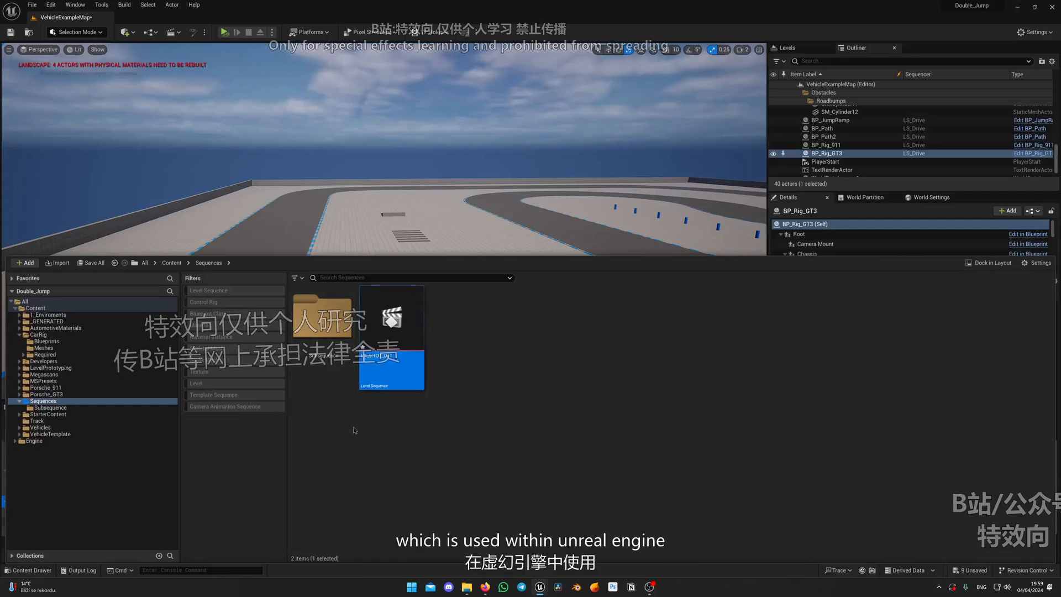
left_click(557, 328)
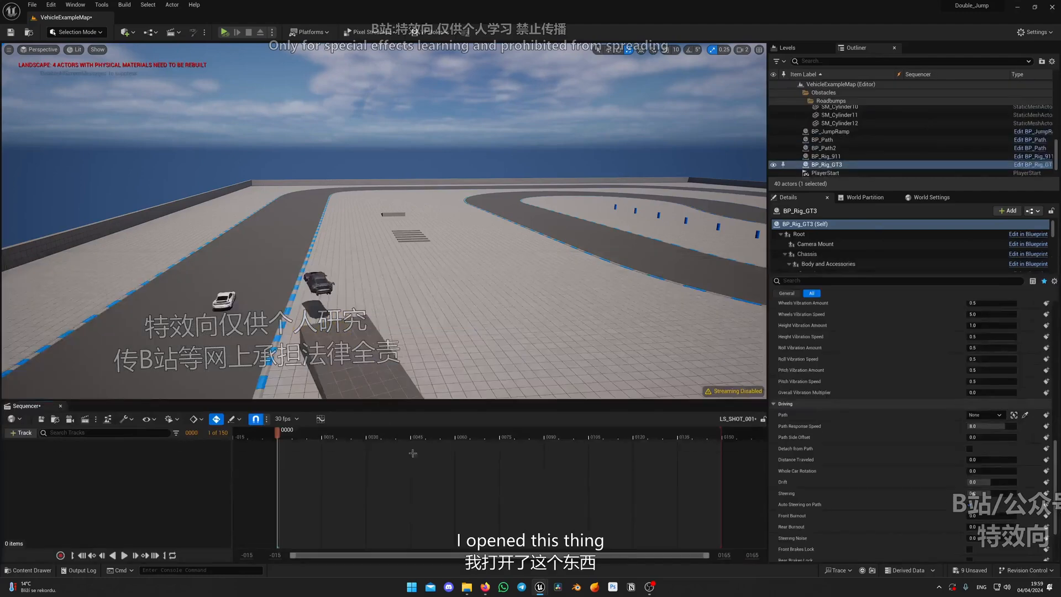
left_click(288, 419)
left_click(310, 264)
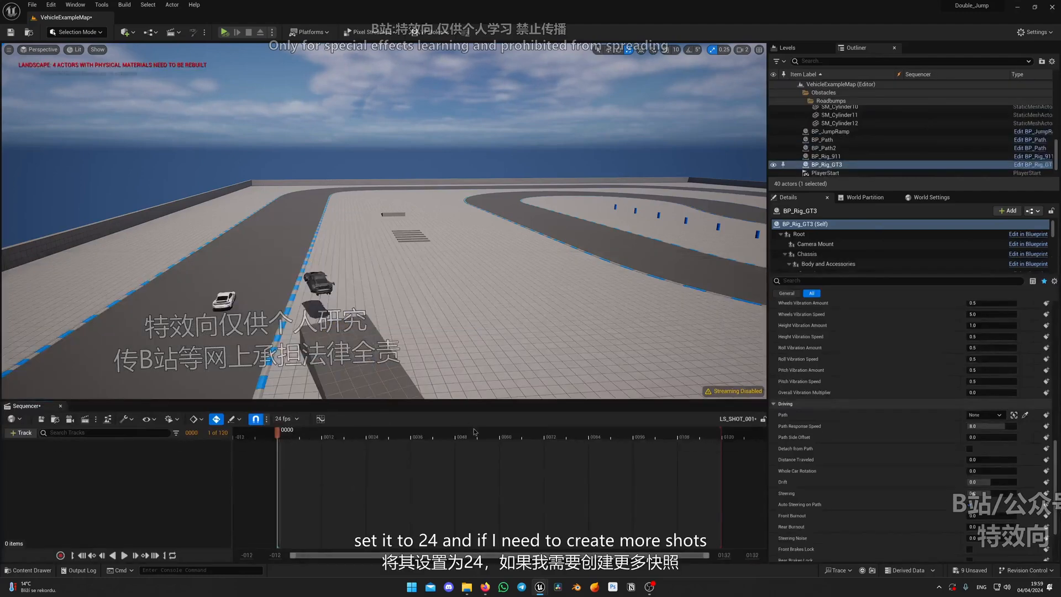
Duplicate LS_SHOT_001 repeatedly to make LS_SHOT_002, LS_SHOT_003, LS_SHOT_004 and LS_SHOT_005
key("ctrl+space")
left_click(380, 307)
key("ctrl+d")
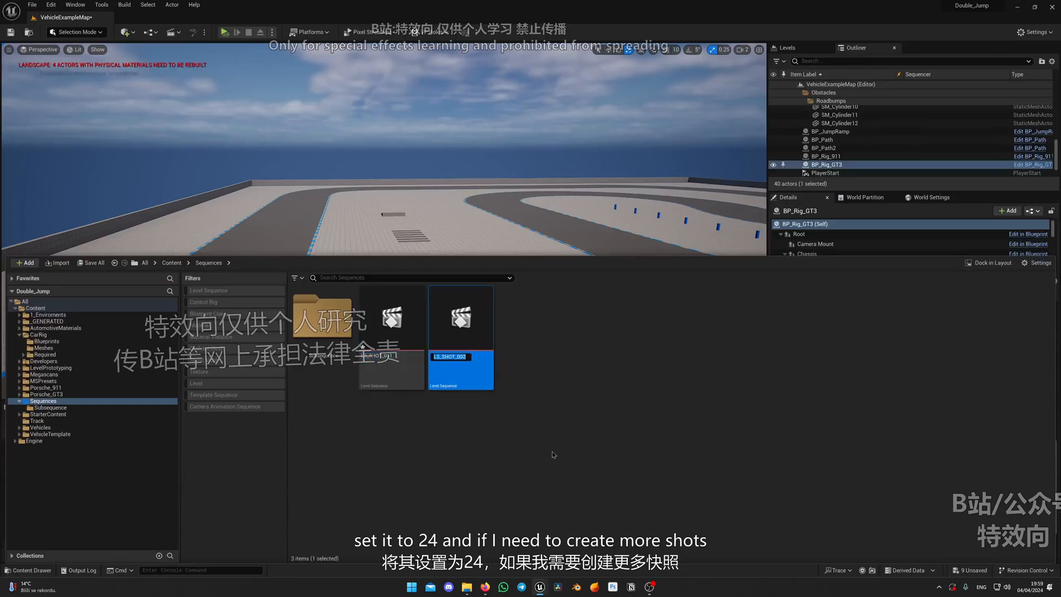
key("ctrl+d")
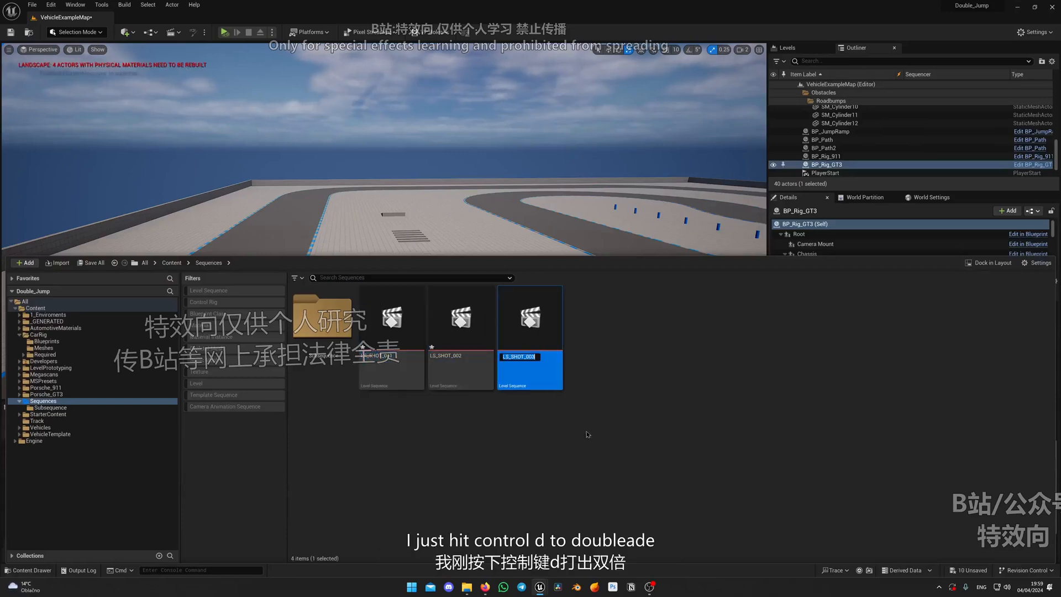
key("ctrl+d")
key("ctrl+d")
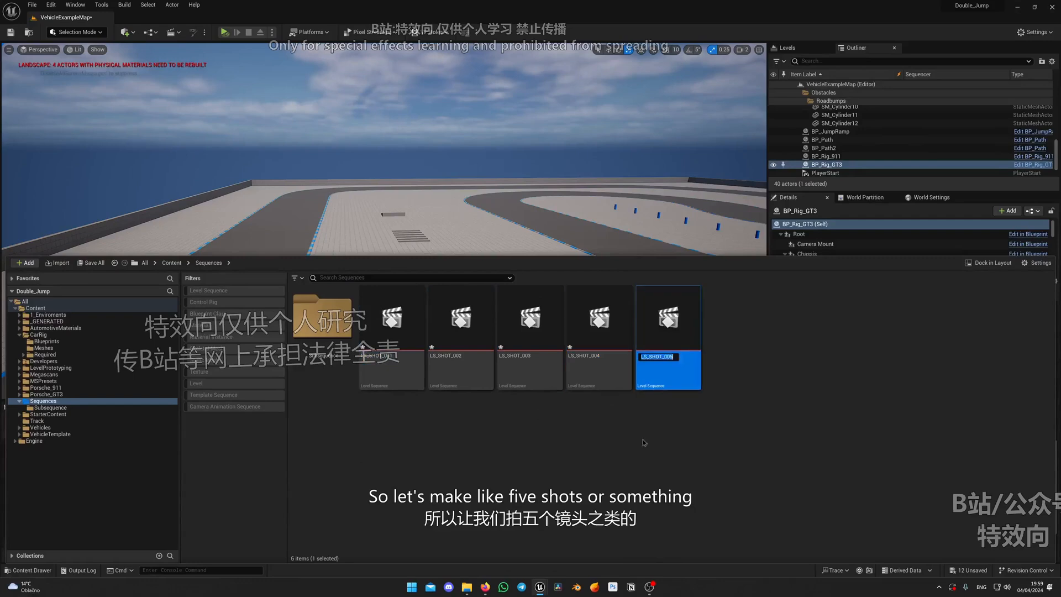
left_click(386, 326)
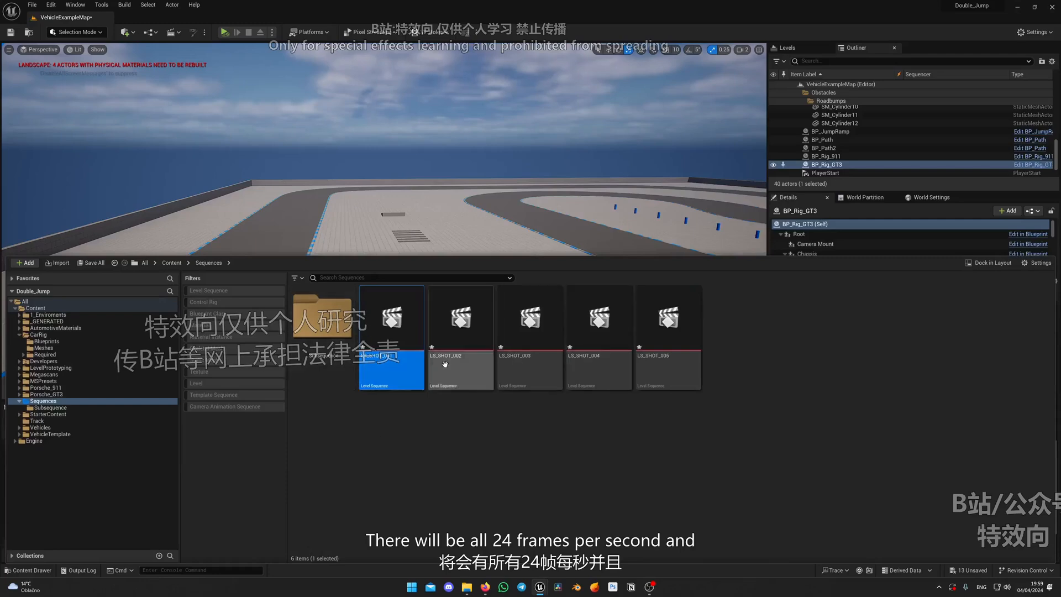
Turn off game view while viewing the cars beside the jump ramp, and bring up the Sequences folder's assets again
key("ctrl+space")
right_click_drag(354, 211, 421, 221)
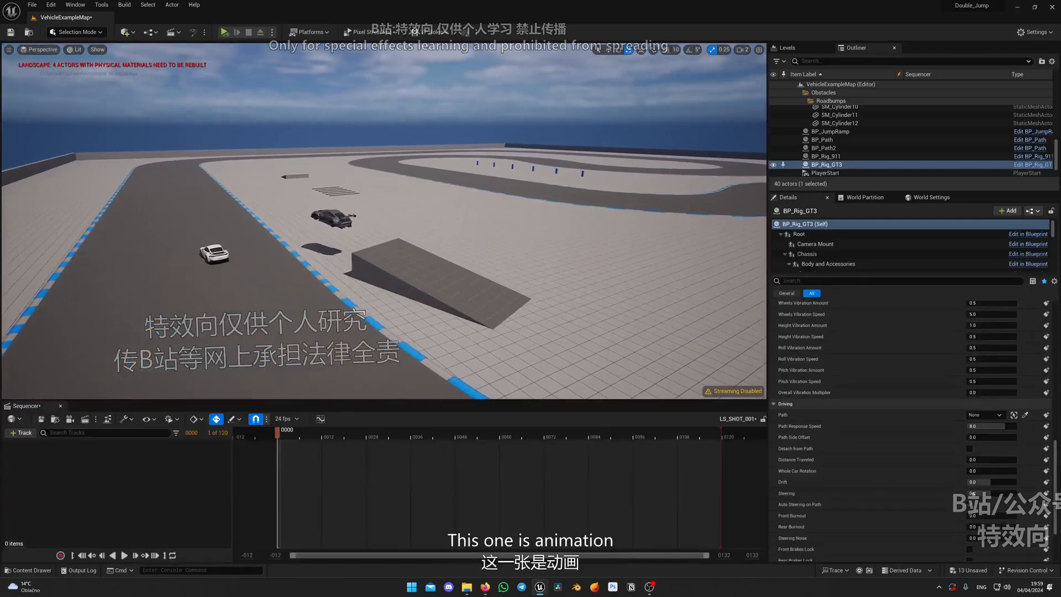
key("g")
key("w")
right_click_drag(514, 257, 536, 267)
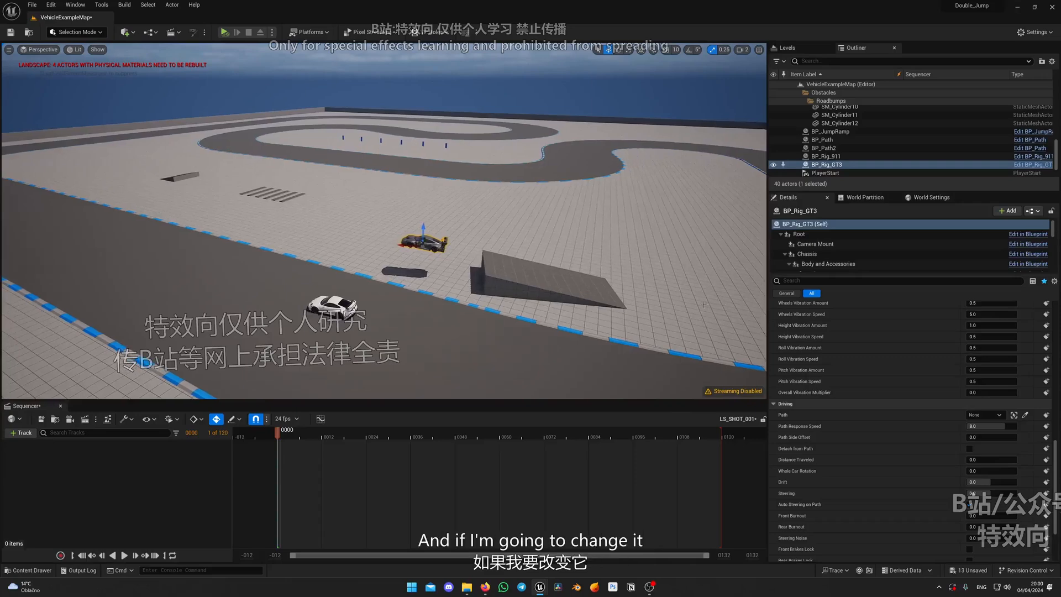
right_click_drag(559, 310, 563, 301)
key("ctrl+space")
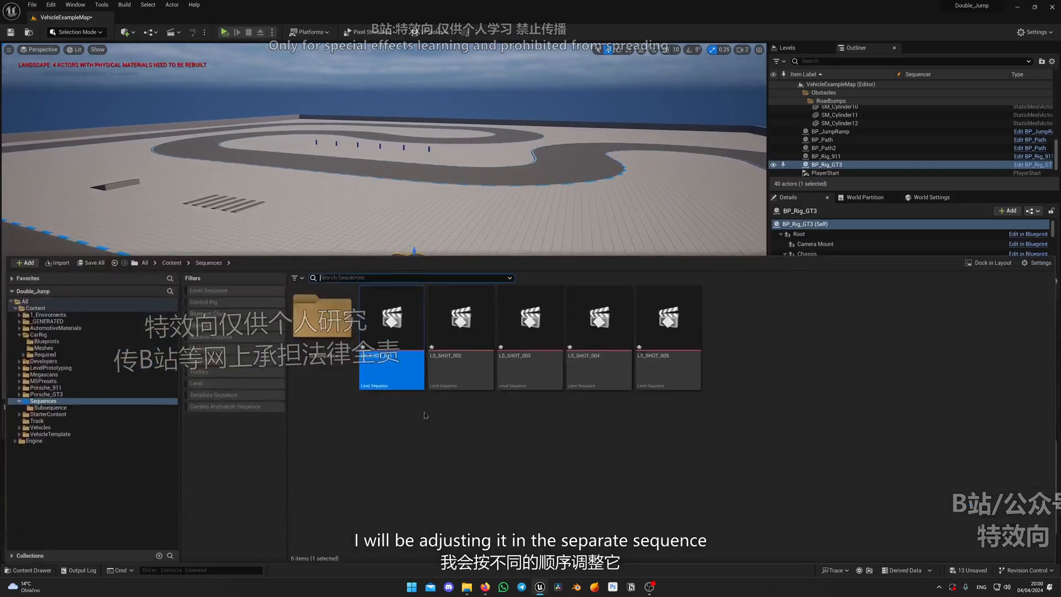
Open LS_SHOT_001 from the Sequences folder and view both cars beside the jump ramp
double_click(331, 386)
left_click(47, 401)
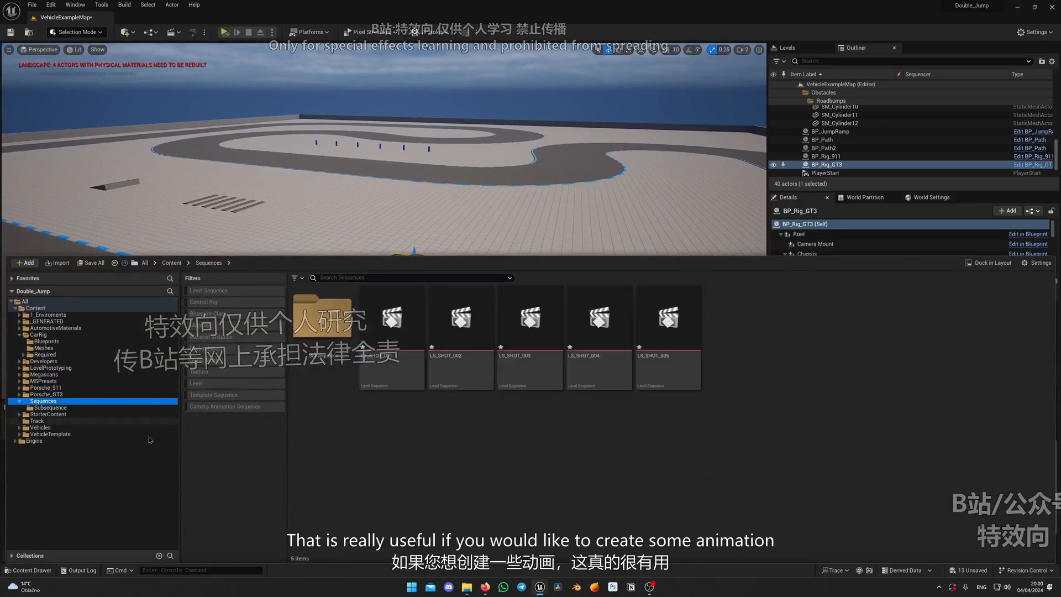
double_click(386, 341)
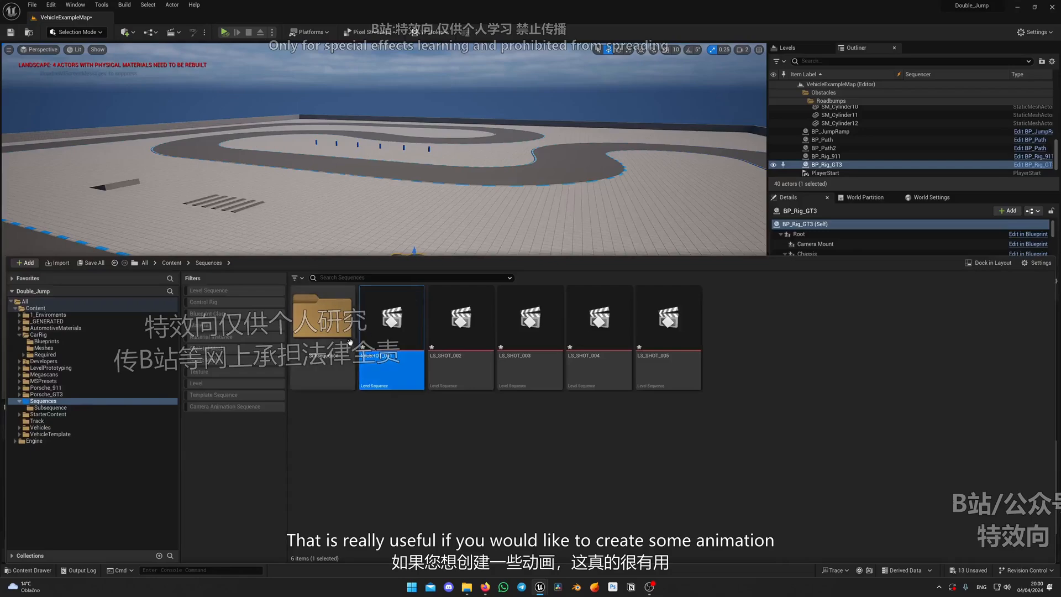
right_click_drag(387, 287, 386, 262)
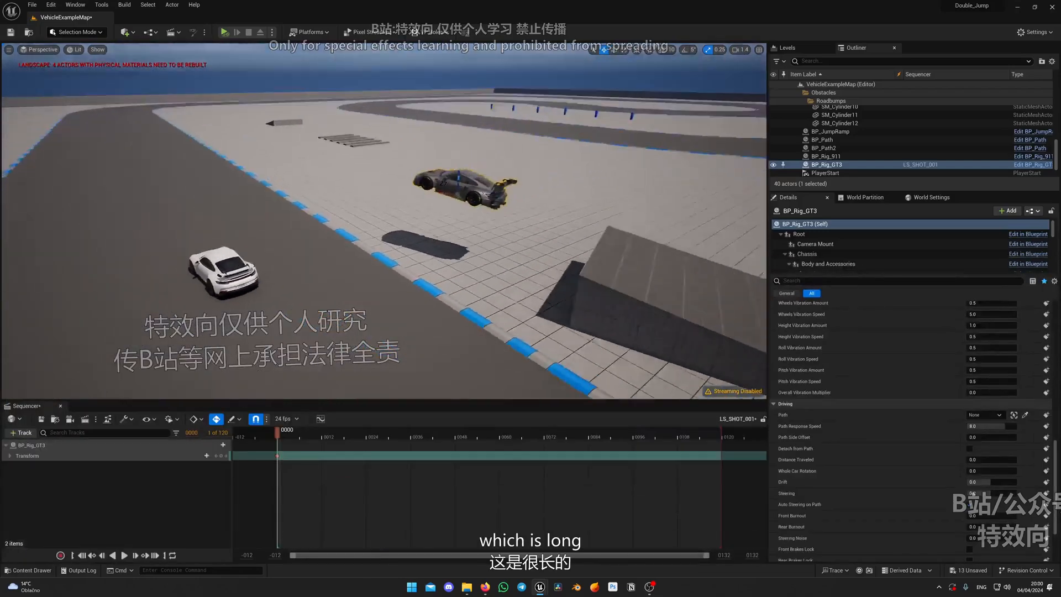
mouse_move(385, 263)
right_mouse_down()
mouse_move(398, 282)
mouse_move(368, 265)
right_mouse_up()
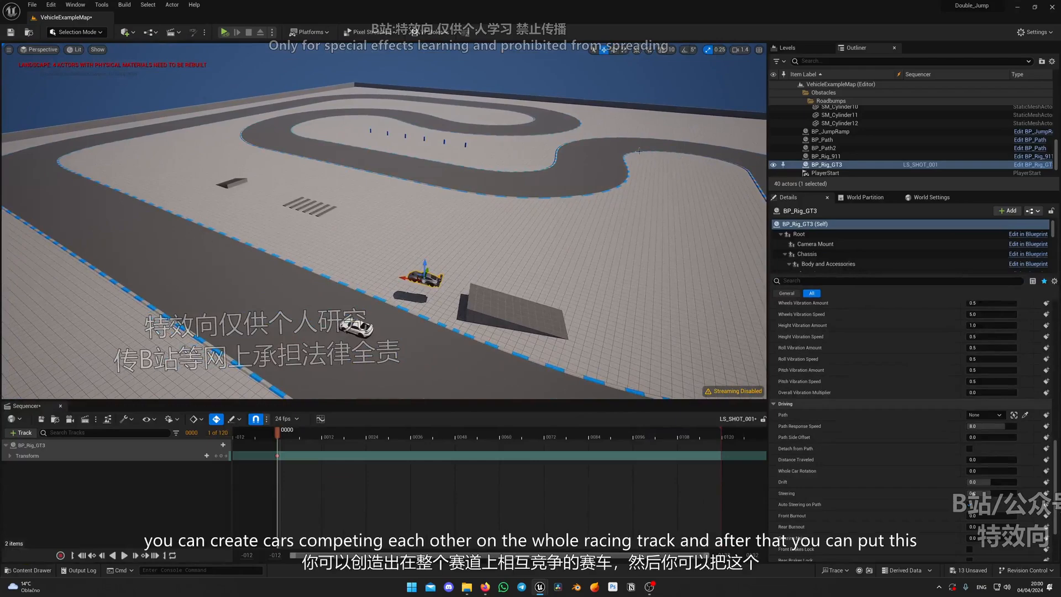
mouse_move(442, 265)
right_mouse_down()
mouse_move(469, 271)
mouse_move(431, 254)
right_mouse_up()
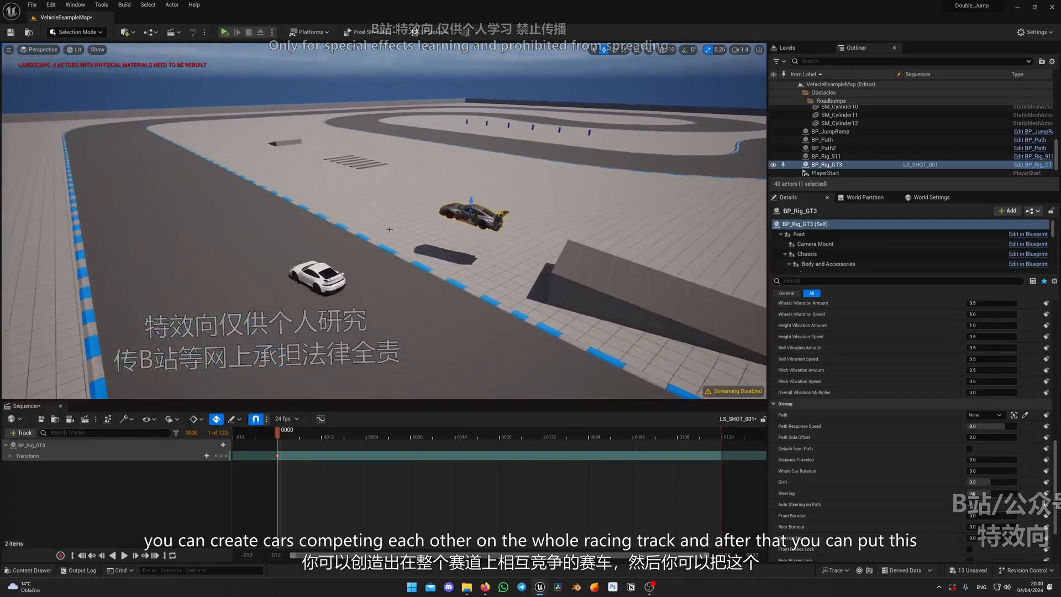
Delete the BP_Rig_GT3 track from LS_SHOT_001
key("ctrl+space")
key("ctrl+space")
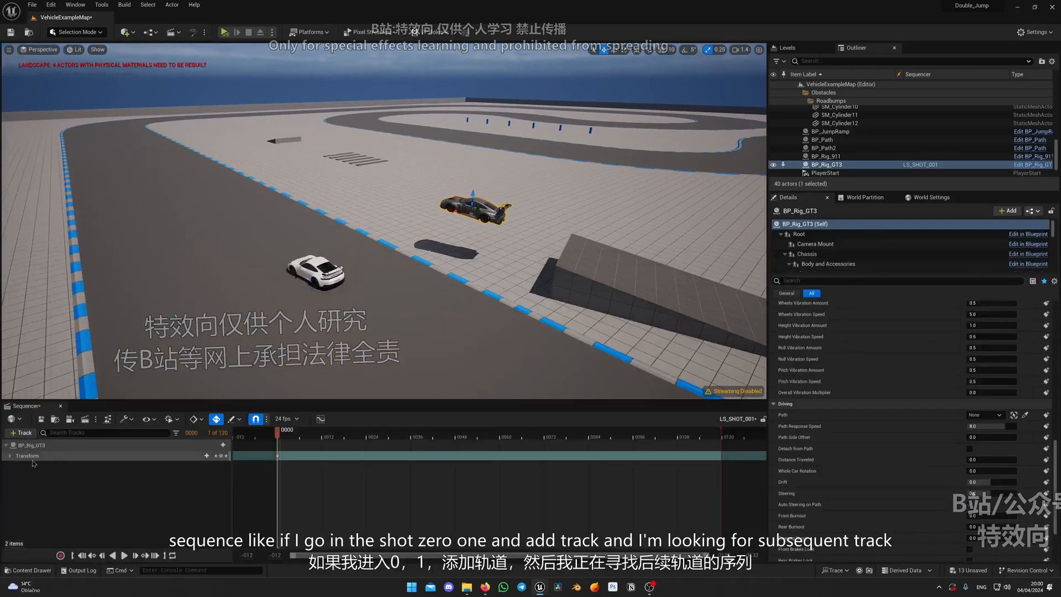
key("ctrl+space")
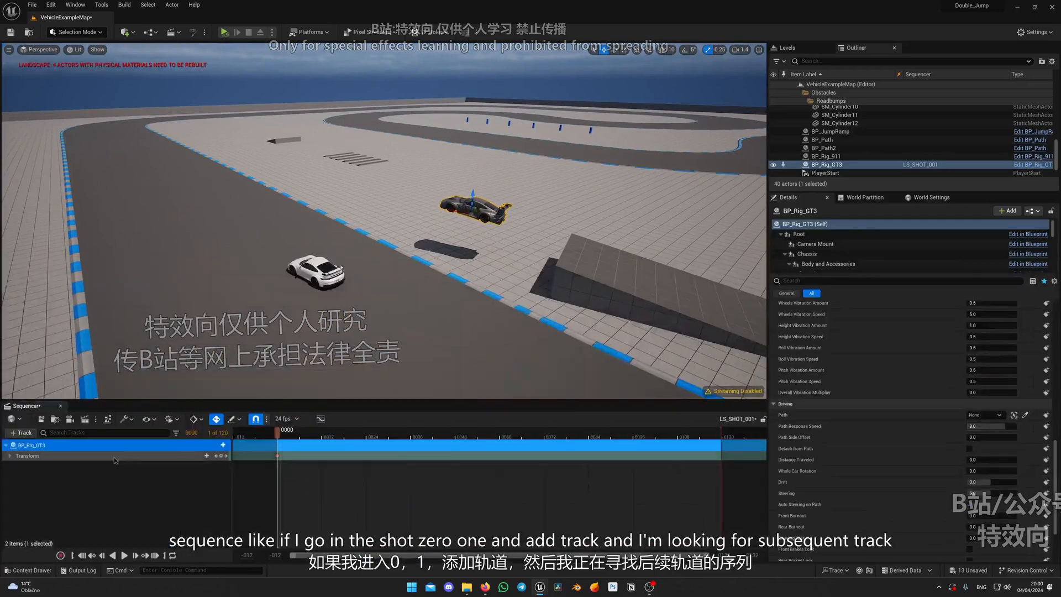
left_click(116, 448)
key("Delete")
Add a Subsequence Track to LS_SHOT_001 and insert the LS_Drive sequence in it
left_click(16, 433)
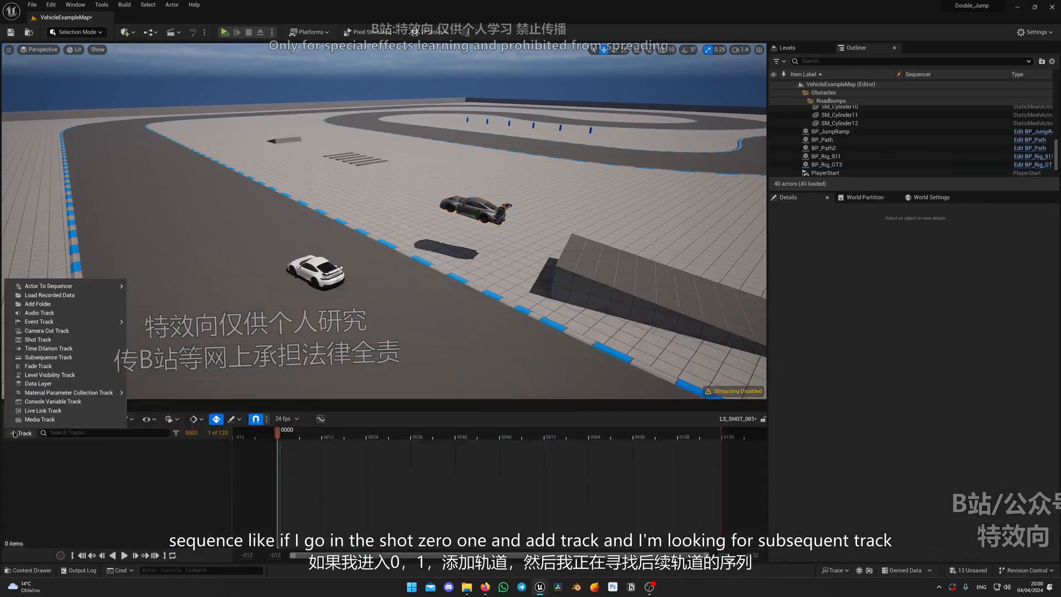
left_click(67, 359)
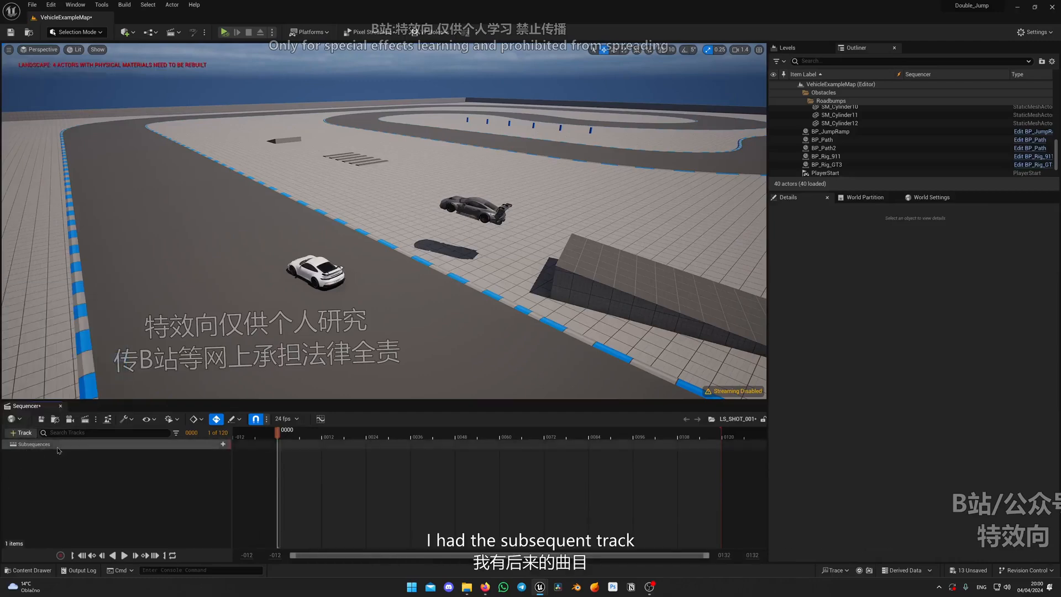
left_click(223, 444)
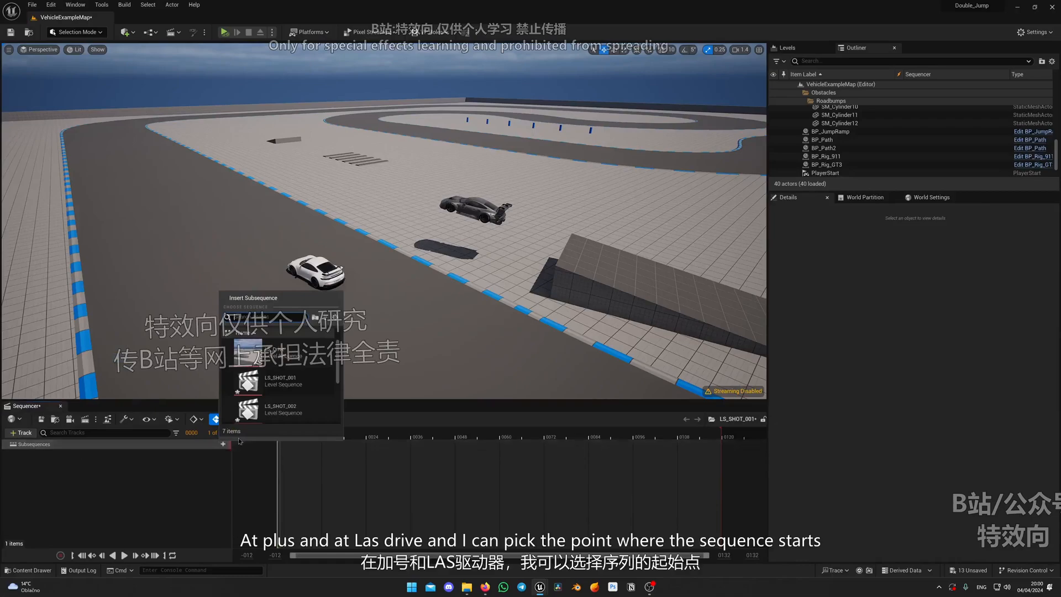
left_click(292, 380)
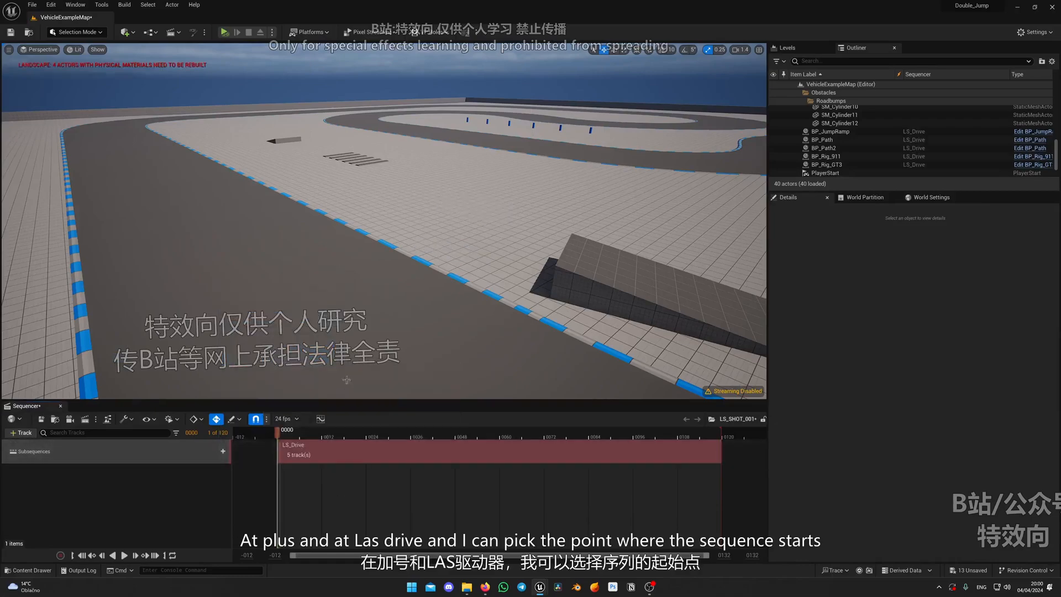
Try sliding the LS_Drive section about 15 frames earlier to change its starting point, and return it to frame 0
right_click_drag(354, 288, 475, 261)
left_click_drag(412, 455, 354, 455)
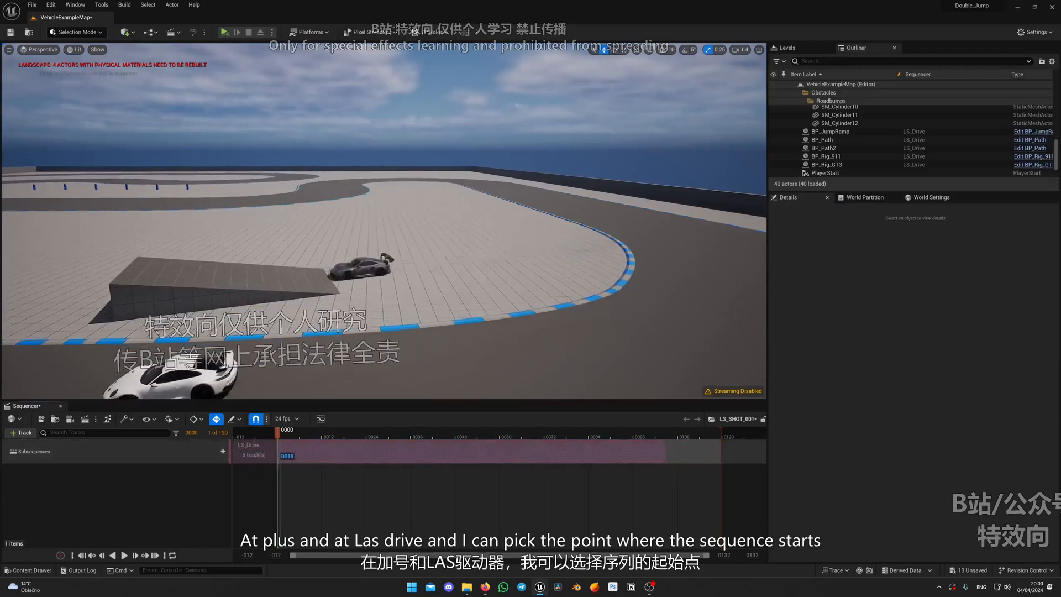
right_click_drag(387, 337, 320, 354)
left_click_drag(442, 456, 406, 452)
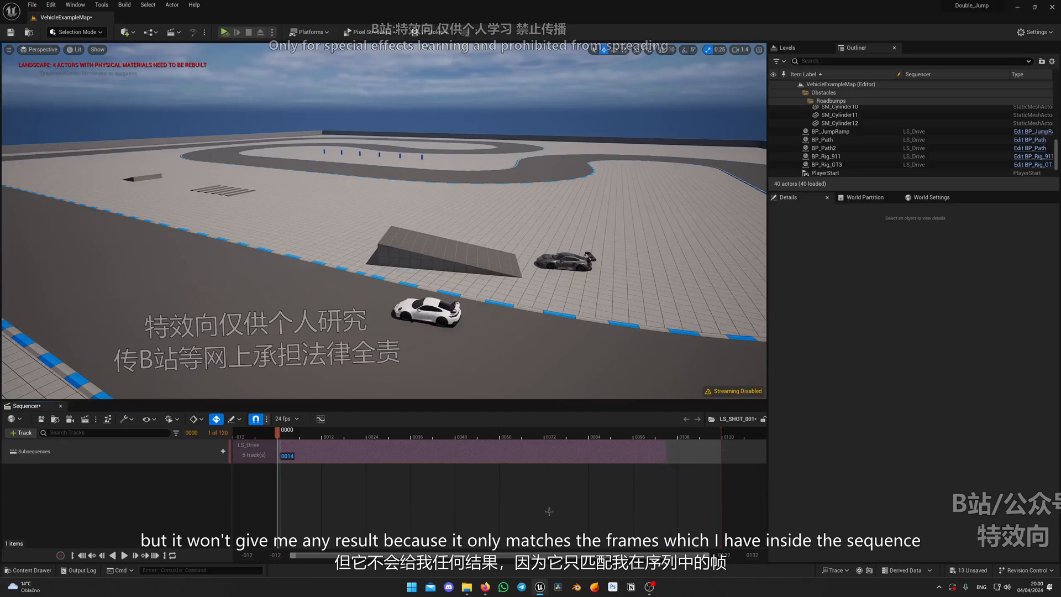
key("ctrl+z")
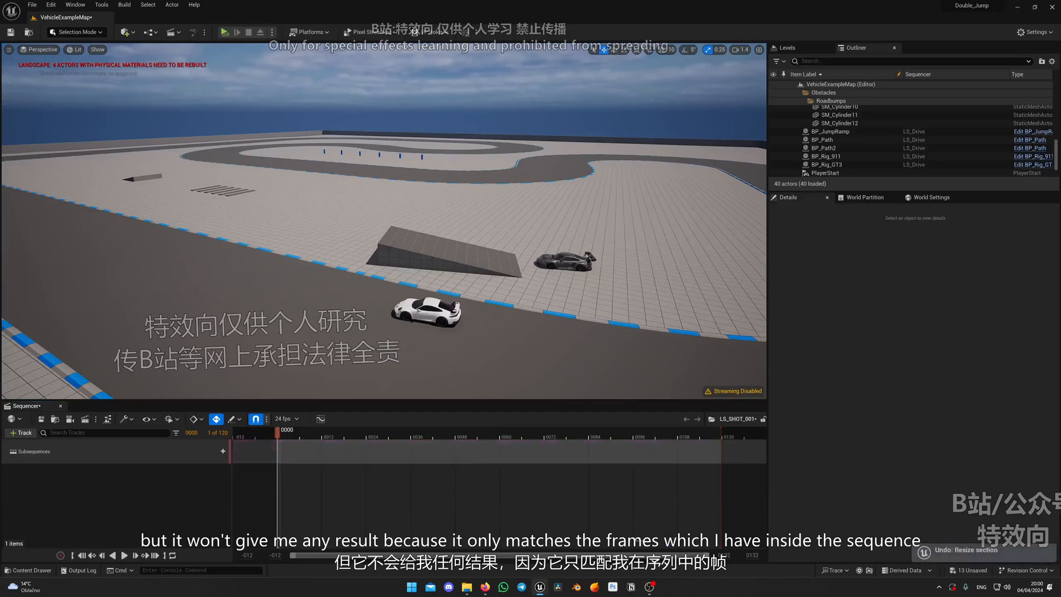
left_click_drag(346, 447, 394, 445)
right_click_drag(409, 309, 473, 313)
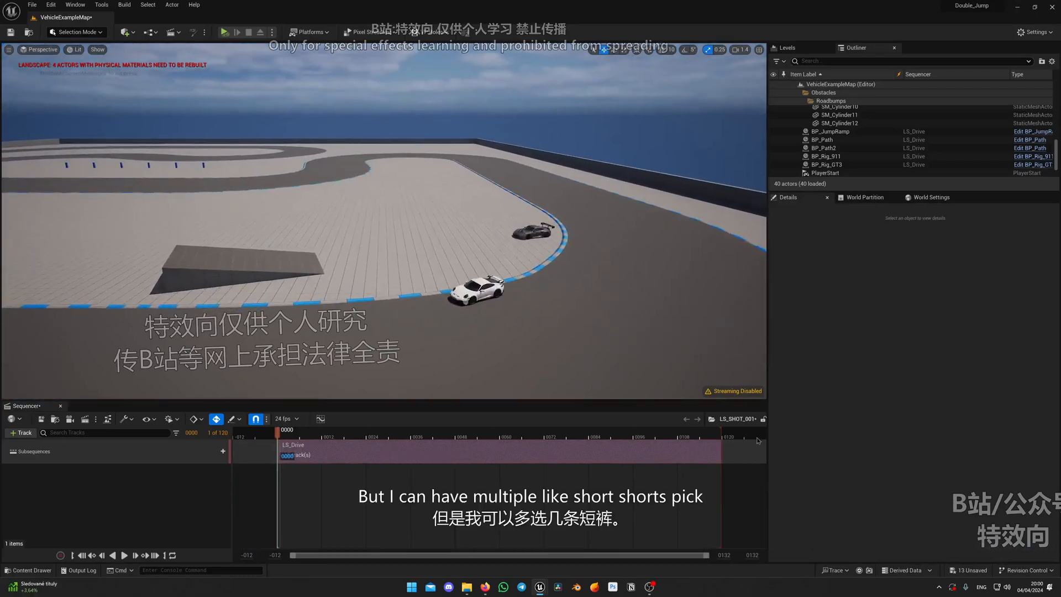
Shorten LS_SHOT_001's playback range to 56 frames and slide the LS_Drive section about 27 frames earlier
mouse_move(723, 431)
left_mouse_down()
mouse_move(393, 445)
mouse_move(484, 436)
left_mouse_up()
right_click_drag(409, 320, 459, 310)
left_click_drag(406, 449, 339, 448)
Examine frame 2 from a low viewpoint beside the track, with the white car in front of the airborne one
right_click_drag(370, 321, 393, 279)
key("w")
scroll(345, 297, "down", 4)
key("a")
key("a")
key("q")
key("w")
key("d")
mouse_move(431, 342)
right_mouse_down()
mouse_move(412, 343)
mouse_move(440, 348)
right_mouse_up()
key("a")
scroll(440, 348, "down", 6)
left_click_drag(279, 438, 286, 436)
right_click_drag(387, 320, 397, 342)
key("e")
key("d")
right_click_drag(445, 301, 445, 301)
key("a")
key("e")
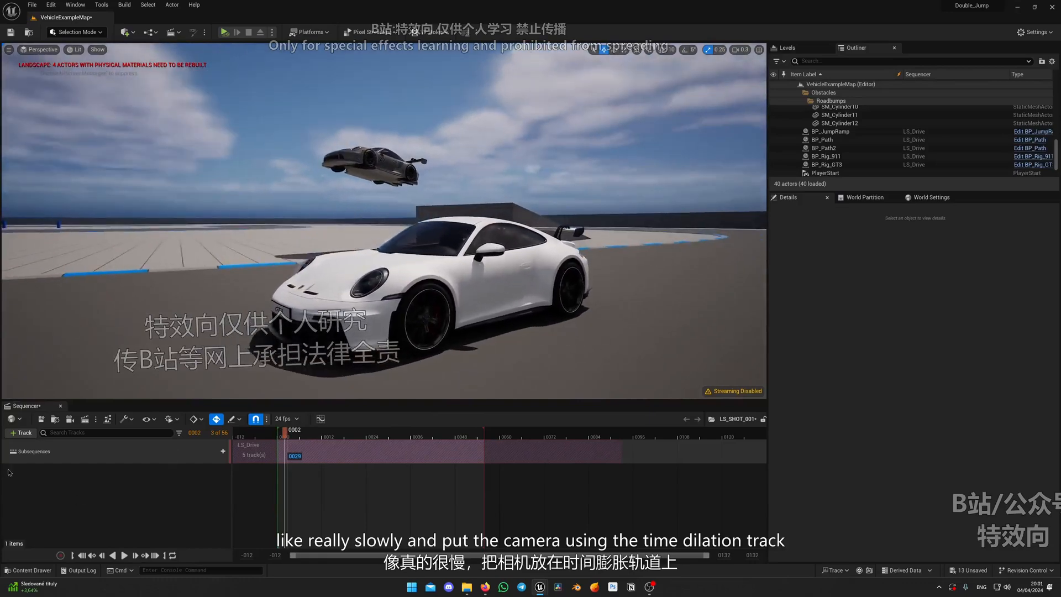
Add a Time Dilation Track to LS_SHOT_001 and offset the LS_Drive section to begin about 21 frames before frame 0
left_click(22, 432)
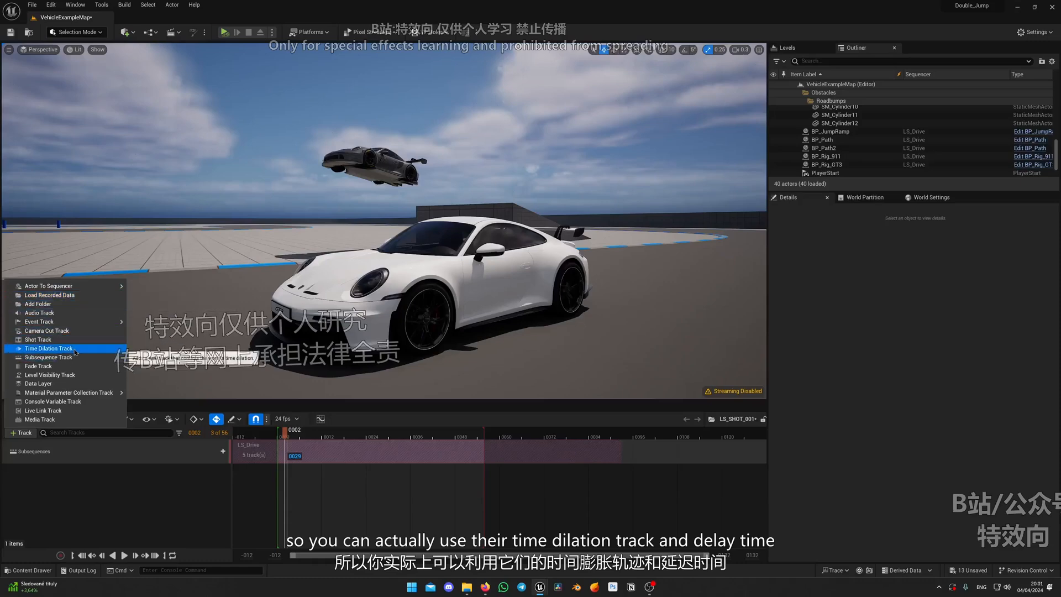
left_click(55, 348)
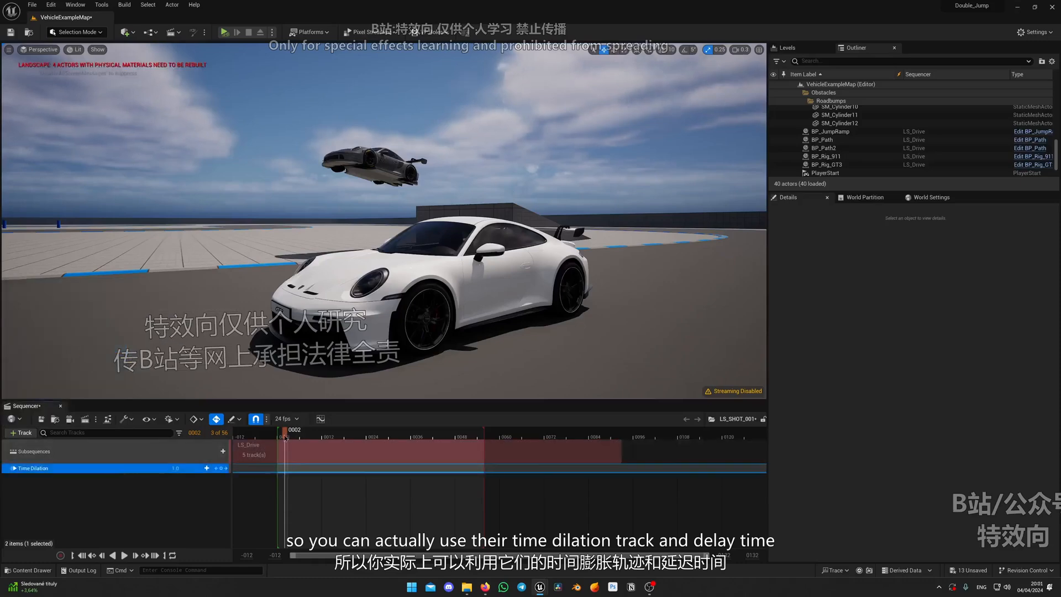
left_click_drag(285, 437, 353, 453)
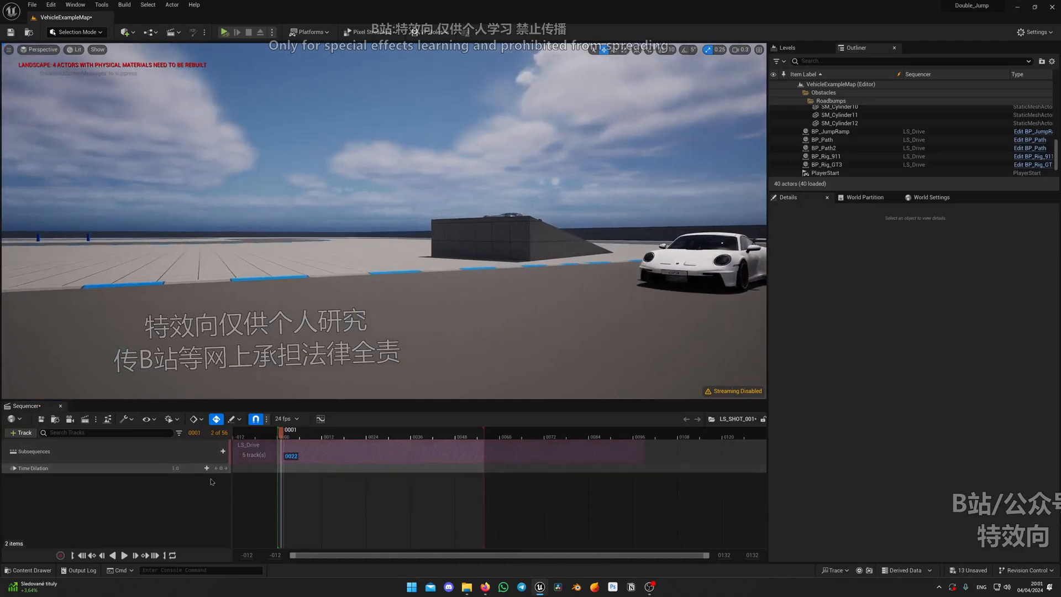
Key Time Dilation at 1.0 on frame 0 and at 0.1 on frame 9
left_click(206, 468)
left_click_drag(268, 469, 270, 471)
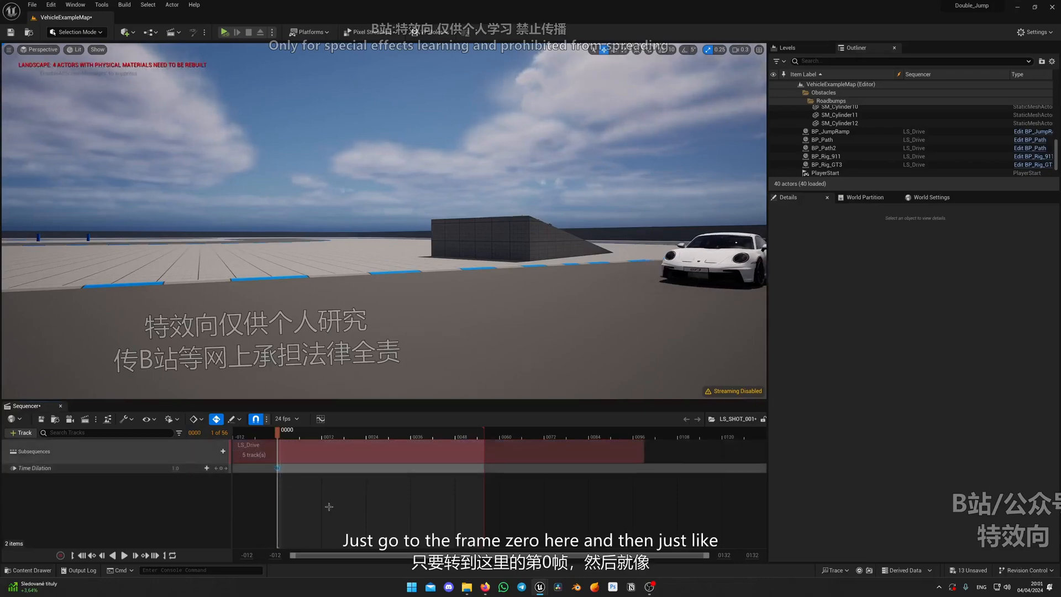
left_click_drag(284, 433, 311, 433)
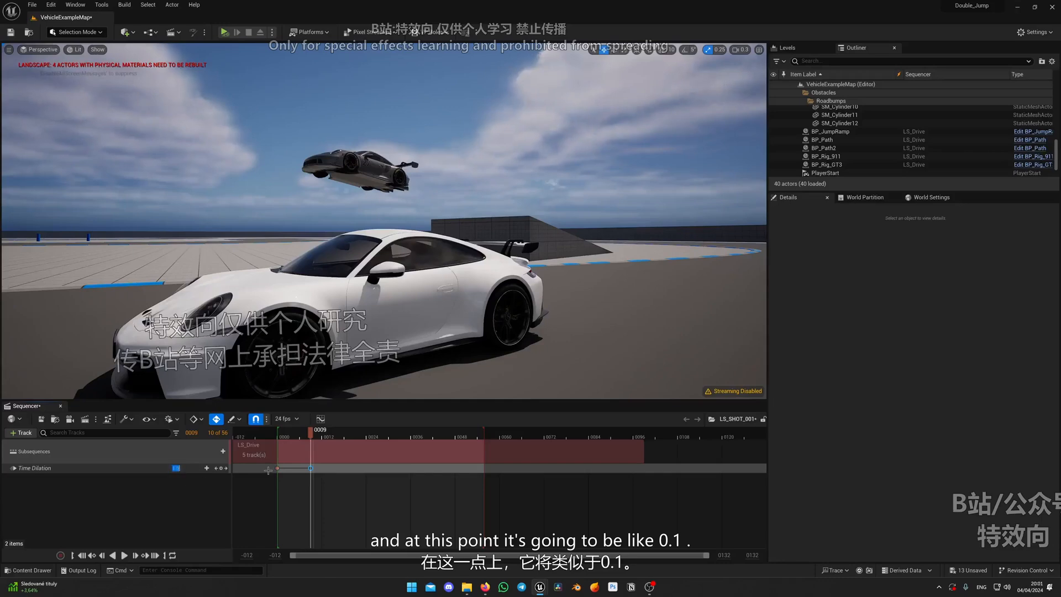
Play the shot to check the slow motion, return to frame 0 and look back at the jump ramp
key("space")
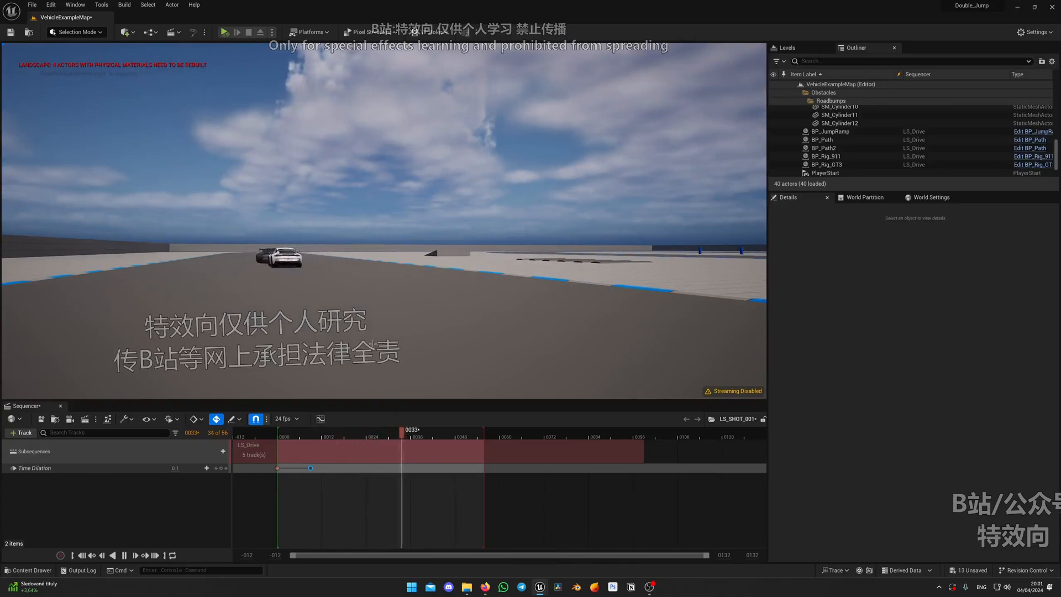
left_click_drag(417, 435, 302, 437)
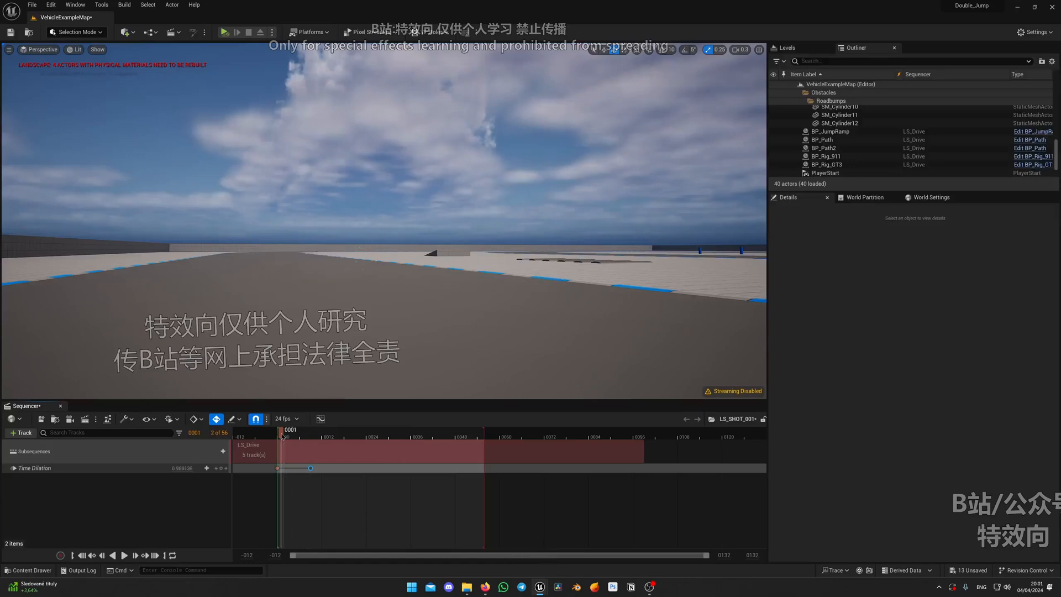
right_click_drag(309, 343, 585, 344)
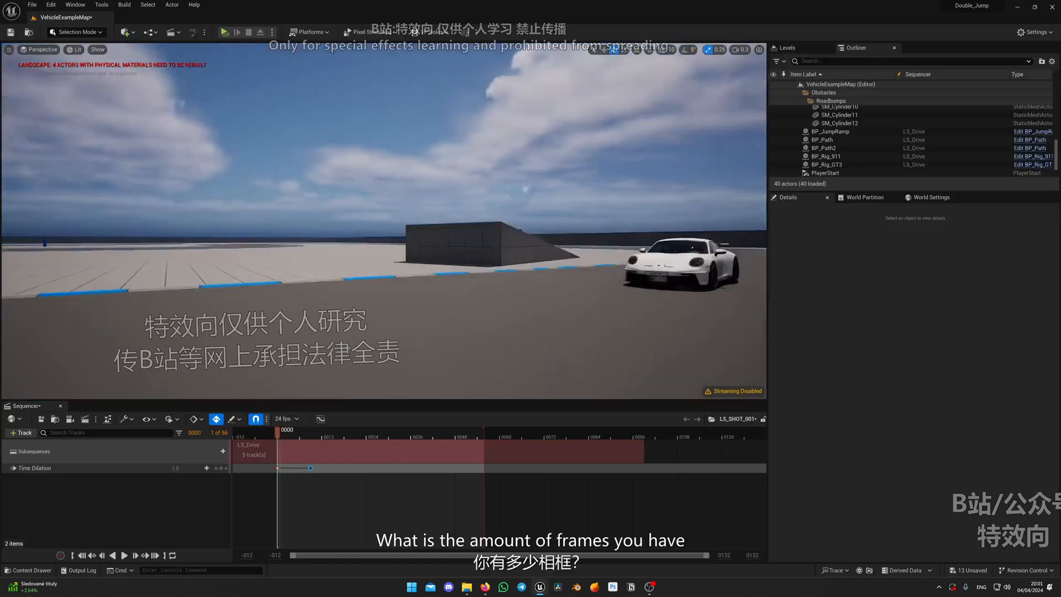
mouse_move(279, 439)
left_mouse_down()
mouse_move(310, 437)
mouse_move(287, 437)
left_mouse_up()
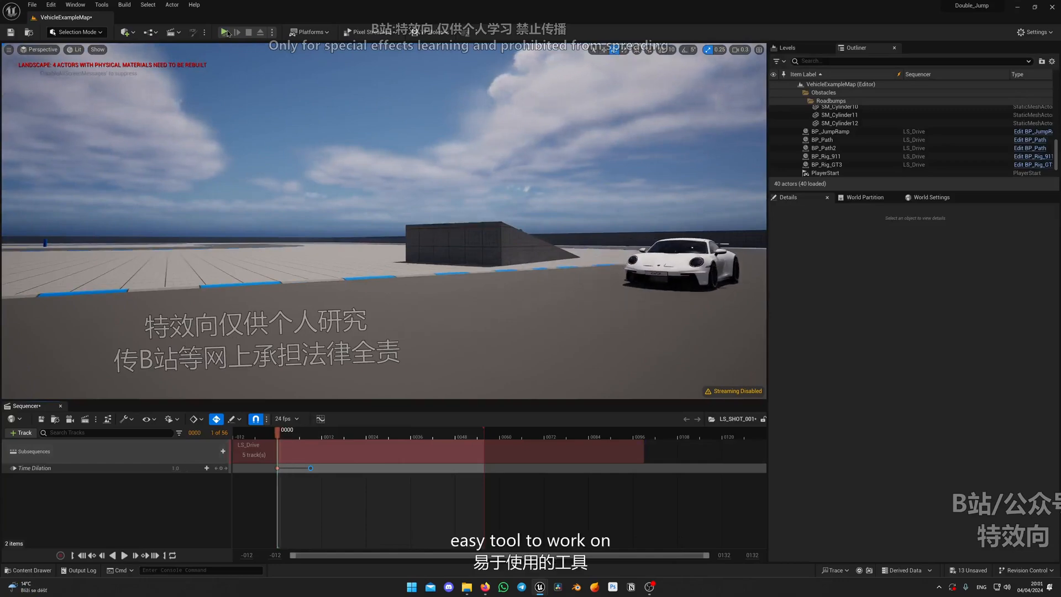
Run the level in play mode, replay the slow-motion shot from frame 0 and end the play session
left_click(225, 33)
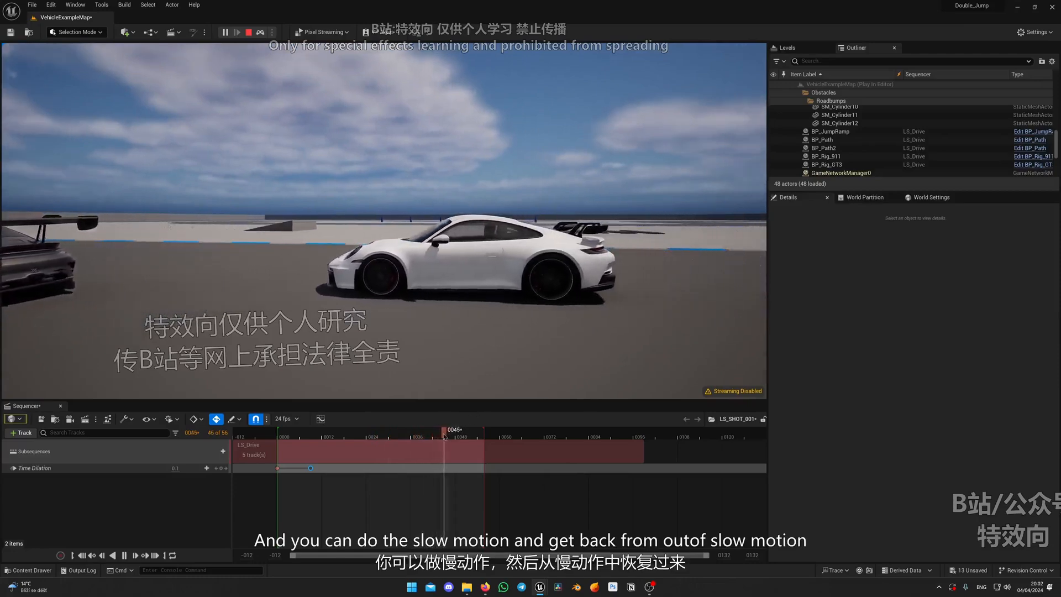
left_click_drag(463, 433, 409, 436)
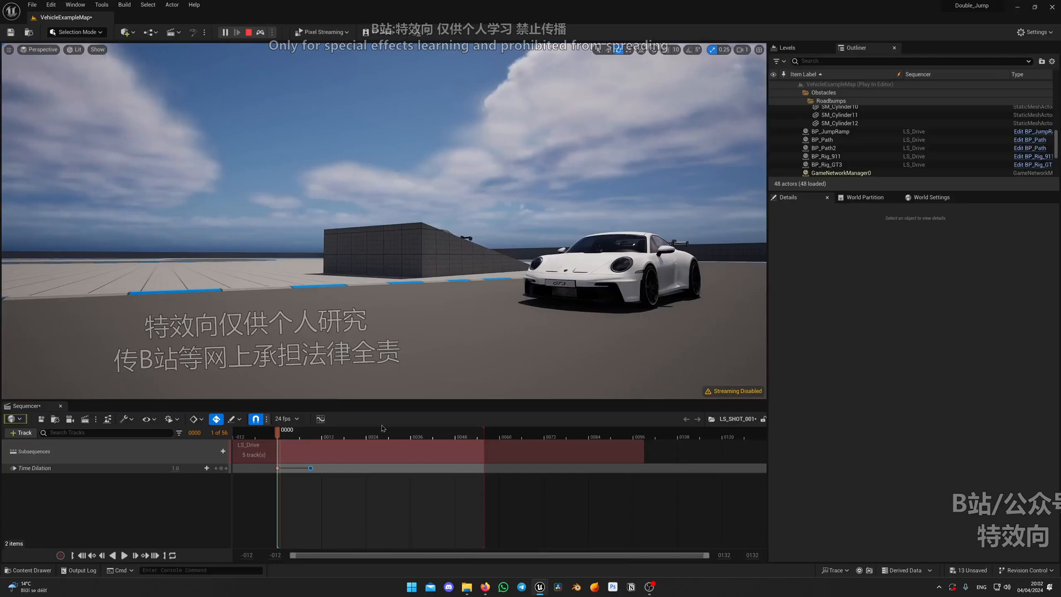
key("space")
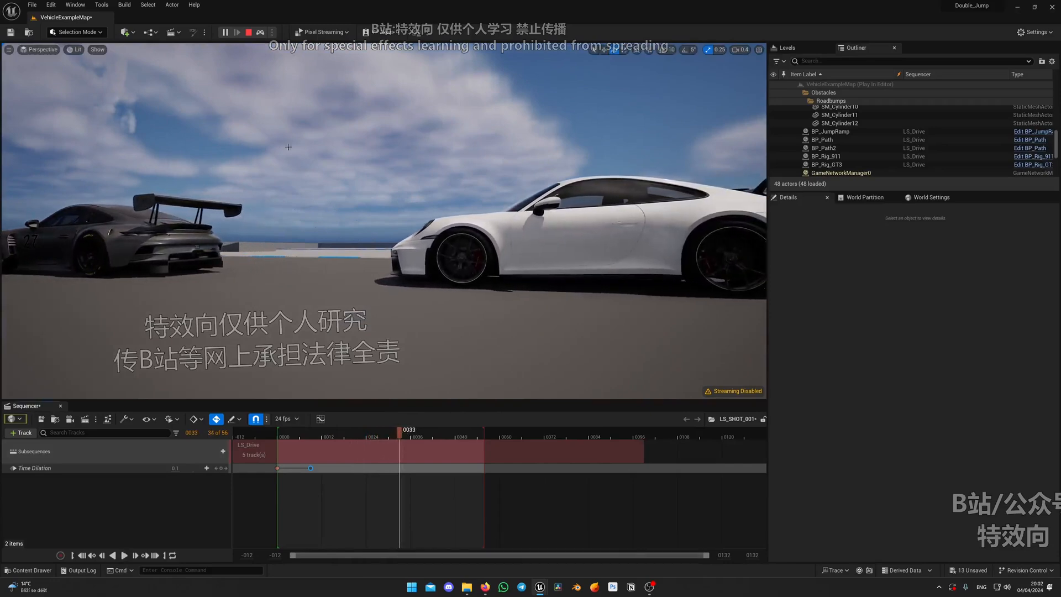
left_click(249, 33)
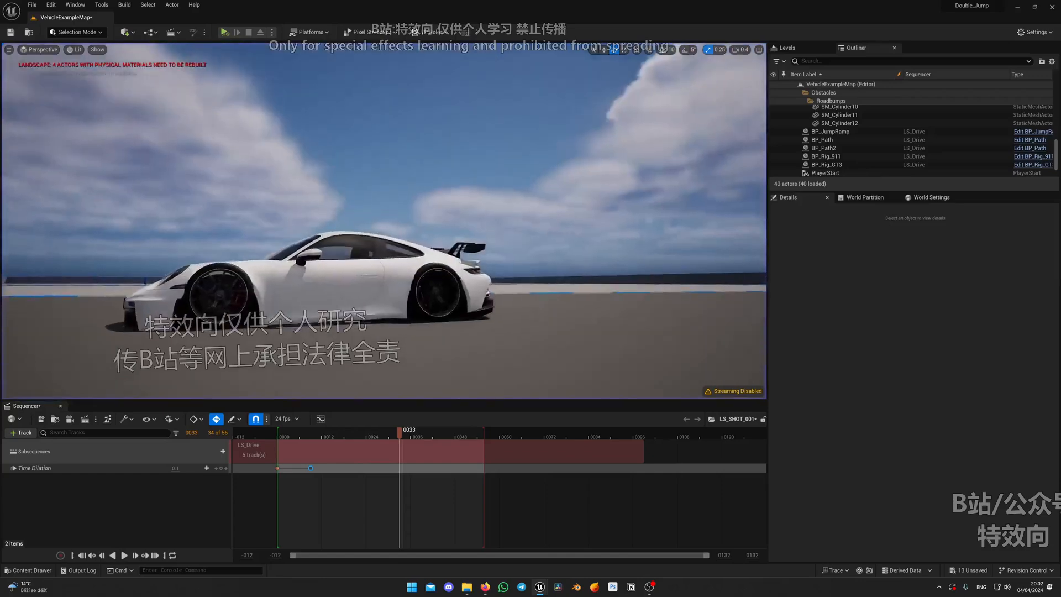
Replay the slow-motion shot in the editor from a higher viewpoint and park the playhead at frame 23
right_click_drag(384, 221, 519, 200)
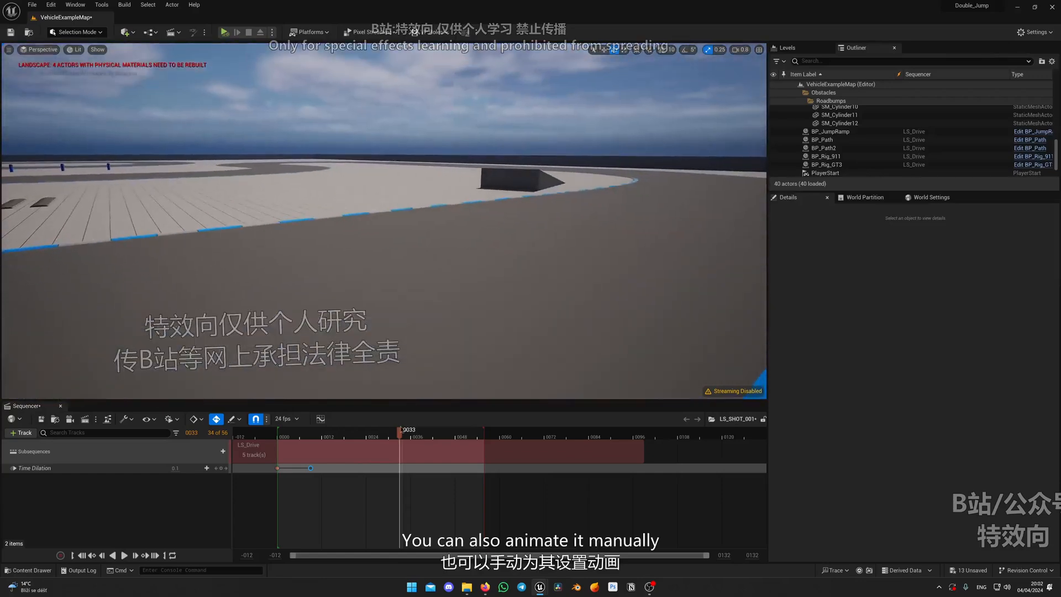
left_click_drag(330, 442, 288, 442)
key("w")
right_click_drag(364, 266, 390, 239)
scroll(379, 238, "up", 2)
key("space")
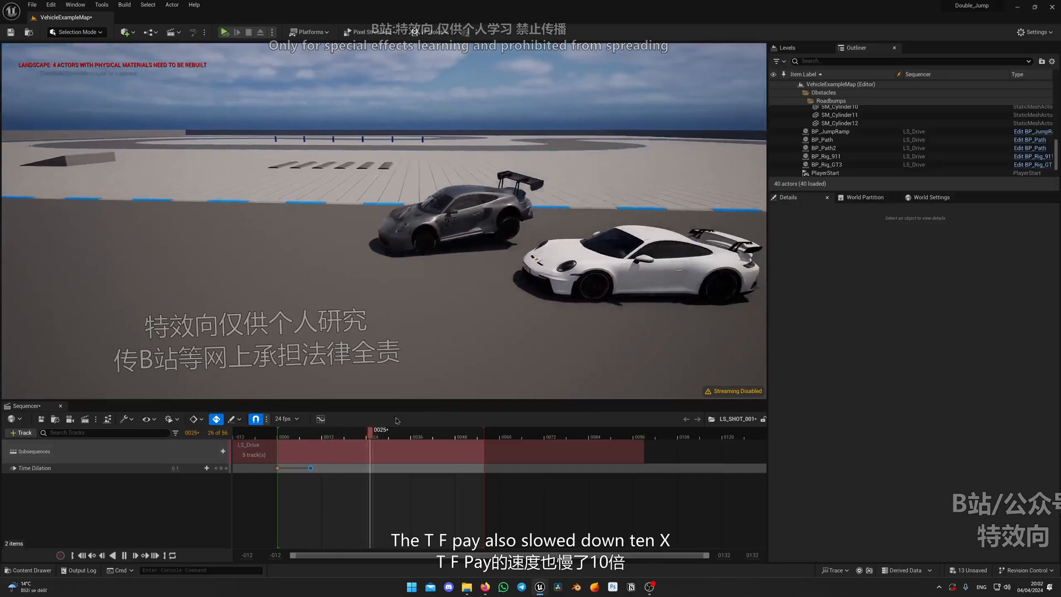
left_click(364, 434)
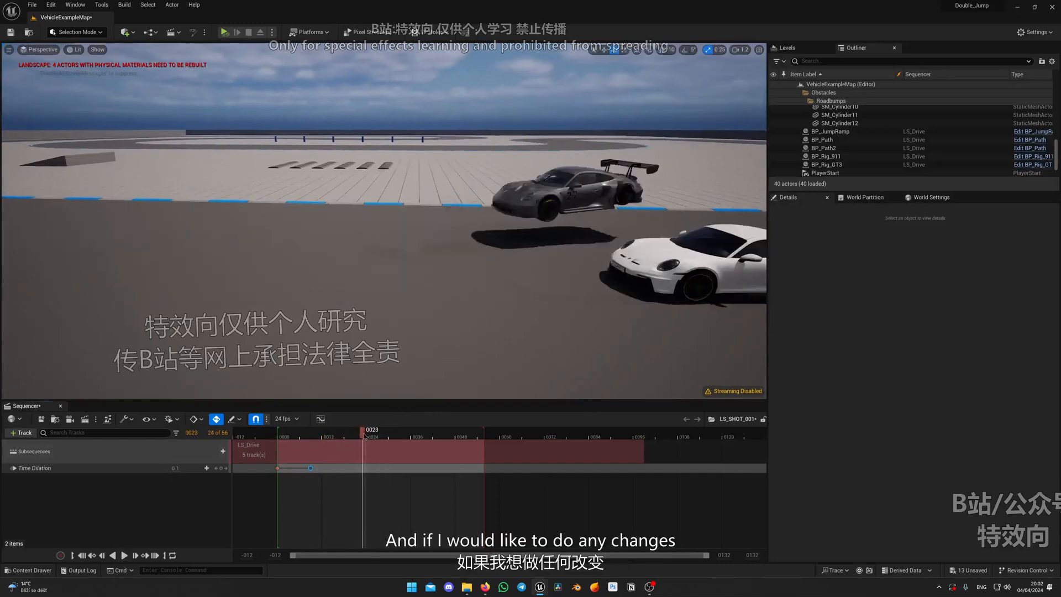
Enter the LS_Drive subsequence from the shot and set BP_Rig_GT3's Path Side Offset to 100
double_click(408, 449)
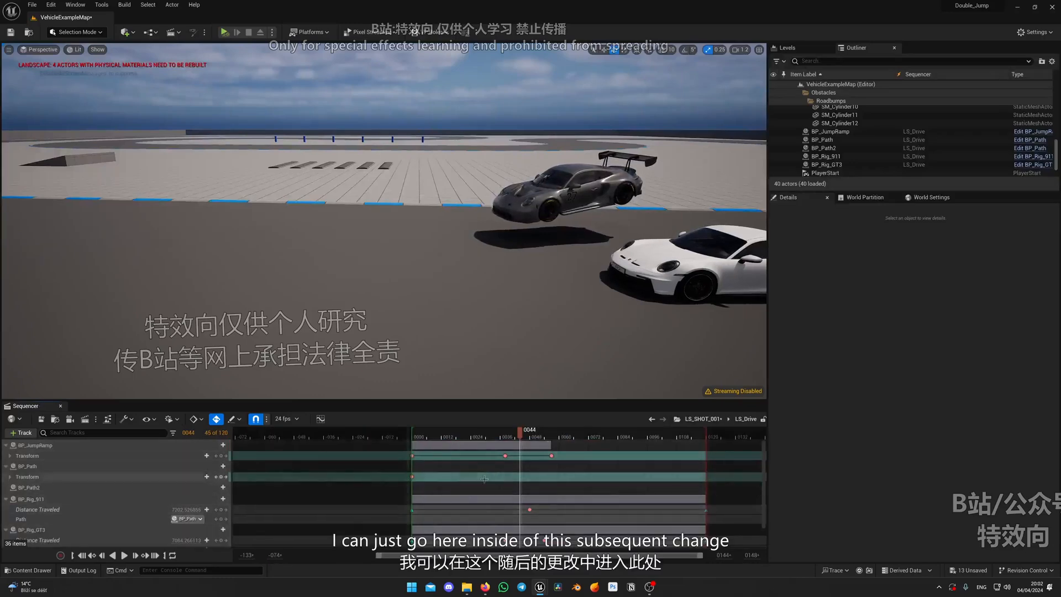
right_click_drag(351, 251, 415, 230)
left_click(352, 252)
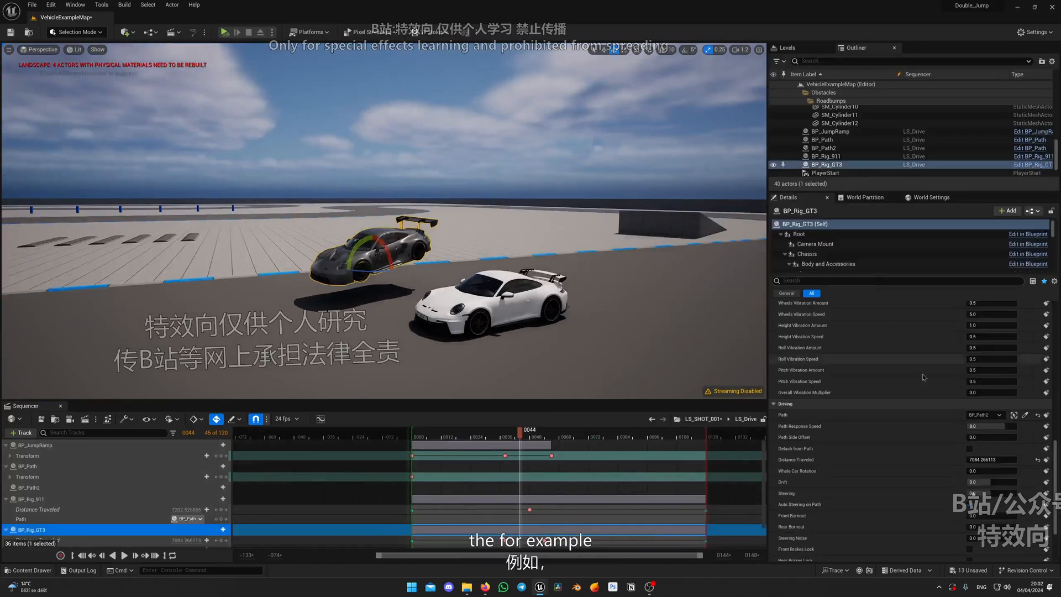
scroll(995, 395, "up", 1)
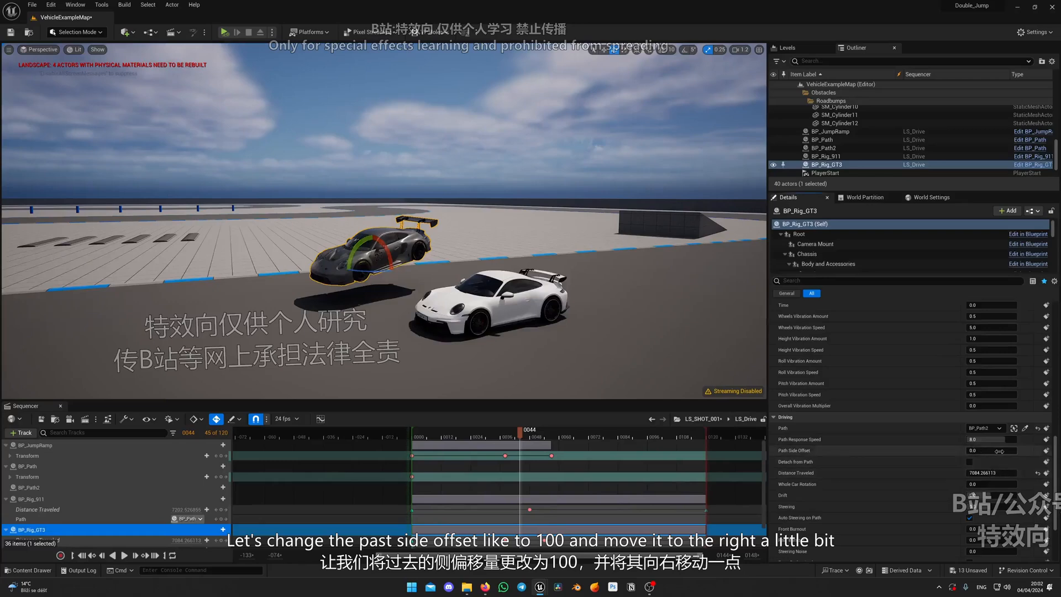
key("Return")
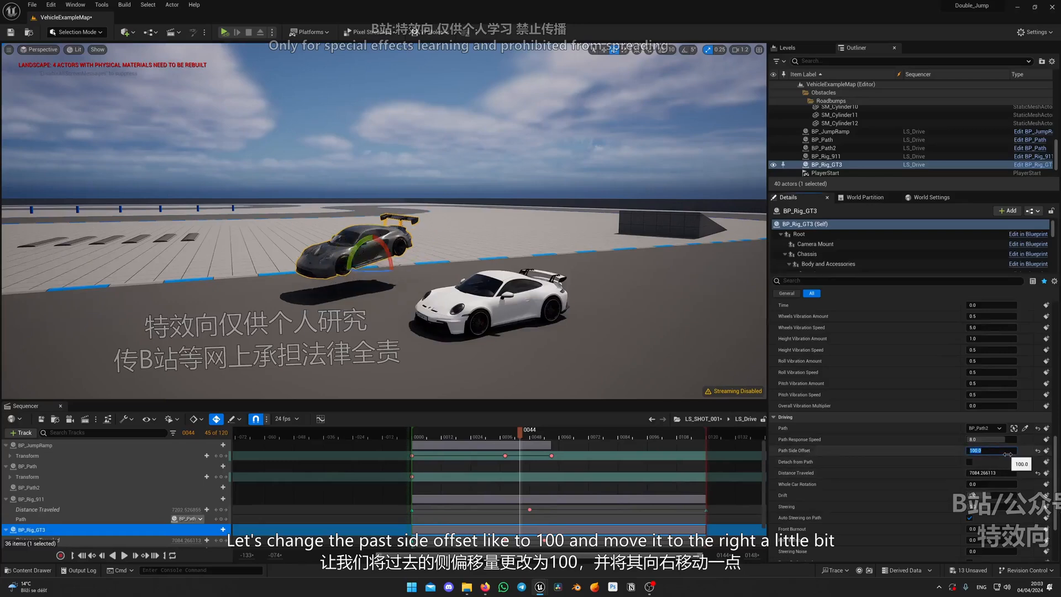
Reset BP_Rig_GT3's Path Side Offset to its default value
right_click_drag(662, 293, 765, 321)
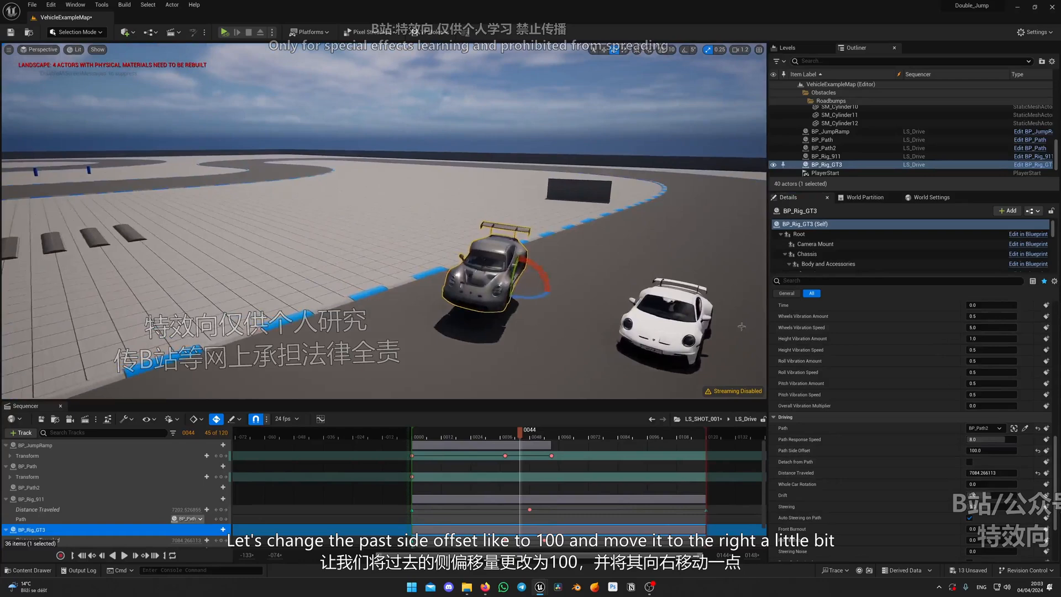
left_click(1037, 451)
right_click_drag(514, 216, 418, 209)
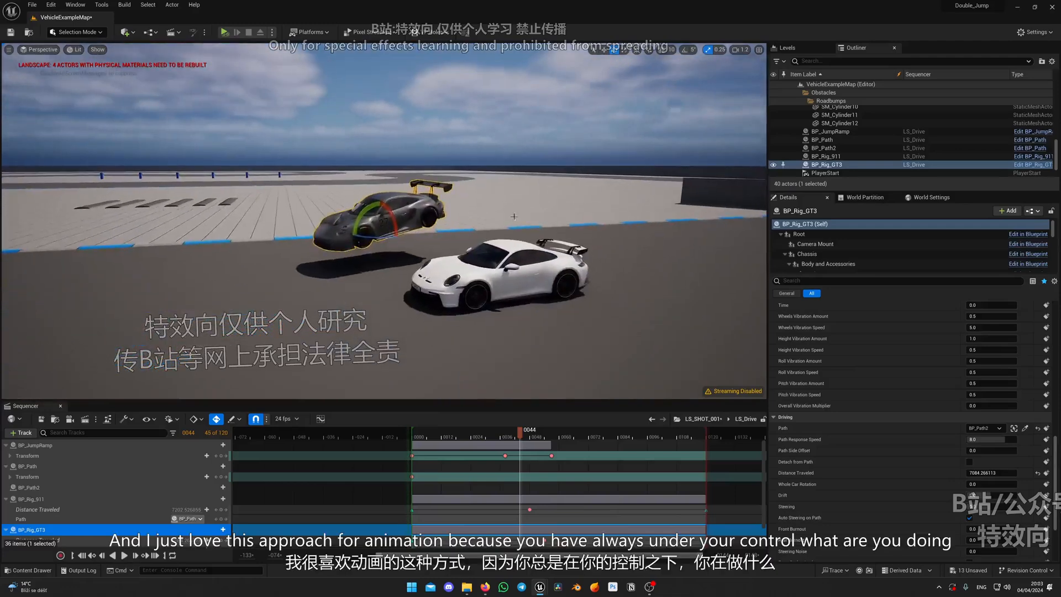
key("w")
right_click_drag(282, 280, 293, 271)
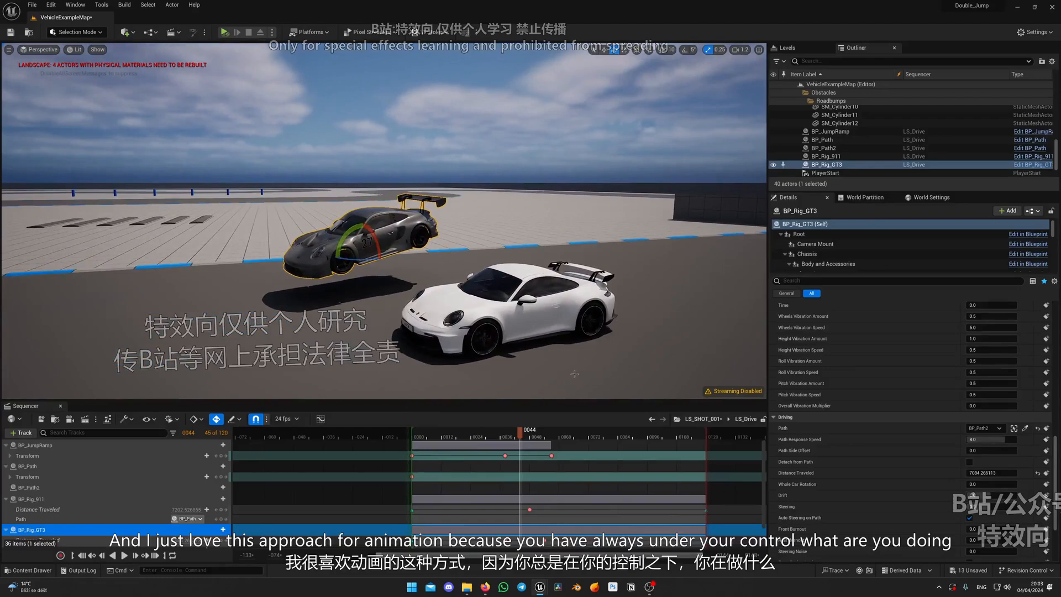
Return to the parent LS_SHOT_001 sequence and look over the numbered shot sequences in the Sequences folder
left_click(708, 423)
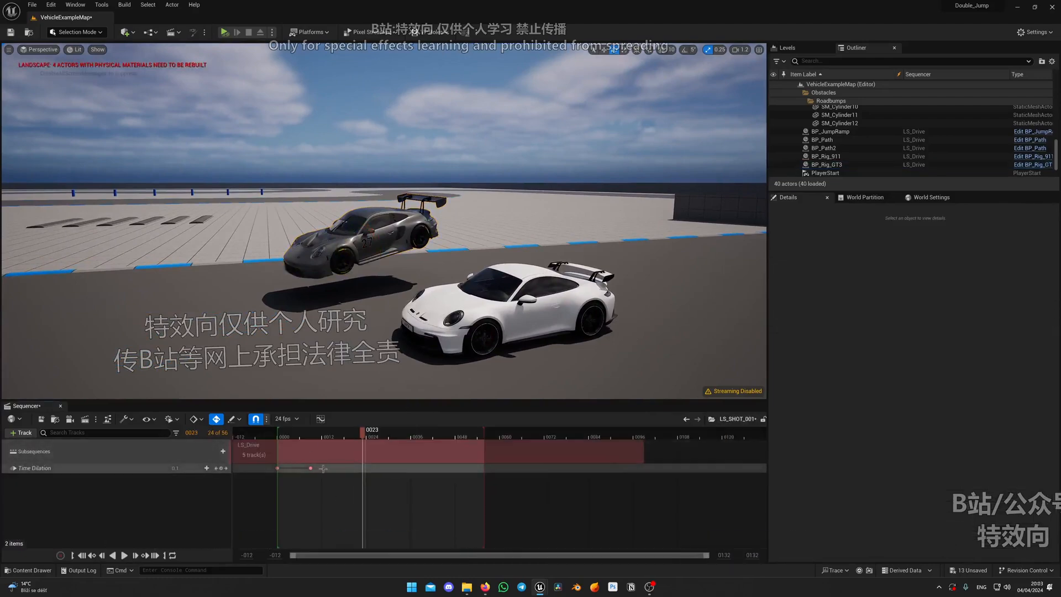
key("ctrl+space")
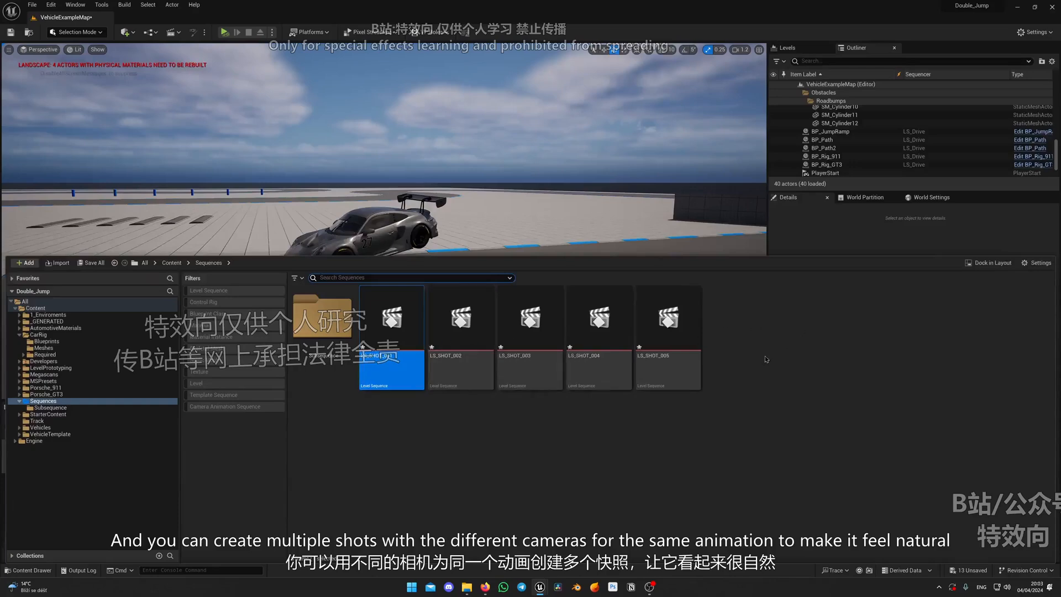
key("ctrl+space")
Shift the LS_Drive subsequence in LS_SHOT_001 so that it starts at frame 0 of the shot
key("w")
right_click_drag(475, 287, 519, 285)
scroll(520, 285, "down", 3)
key("s")
right_click_drag(367, 288, 340, 299)
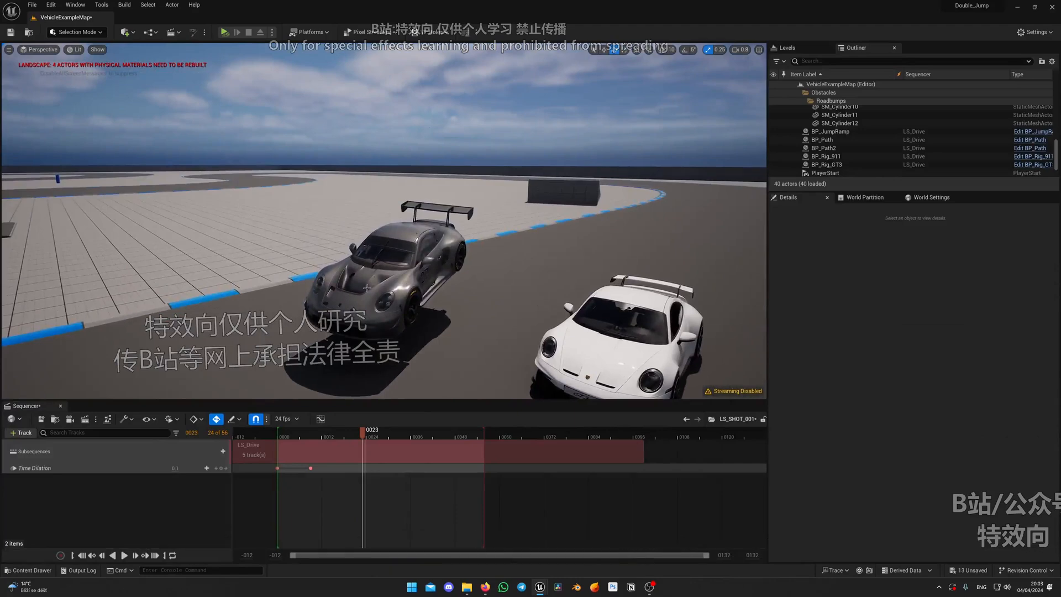
right_click_drag(457, 289, 431, 276)
key("s")
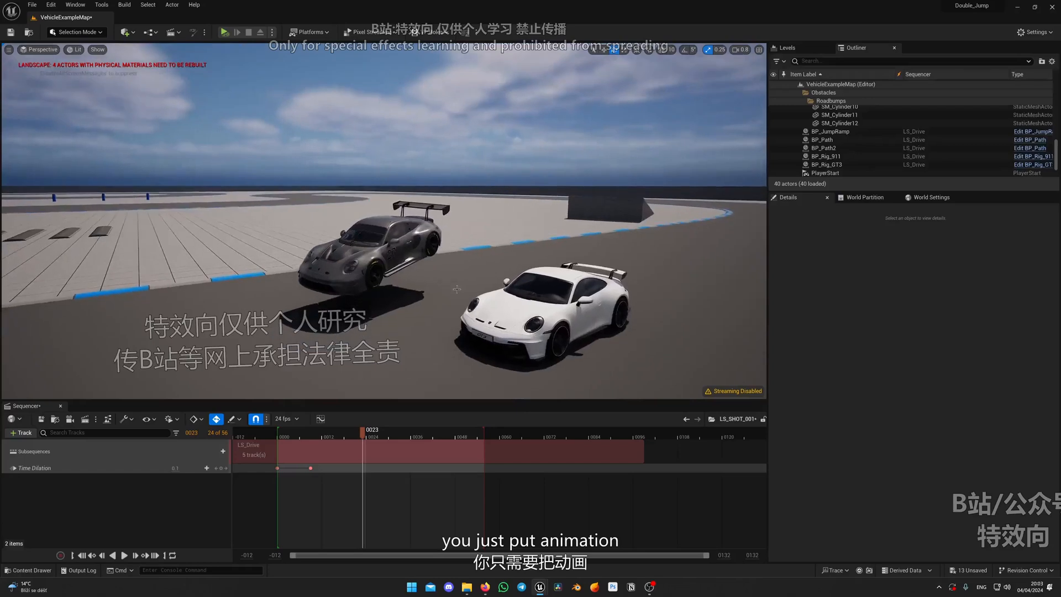
left_click_drag(409, 452, 371, 451)
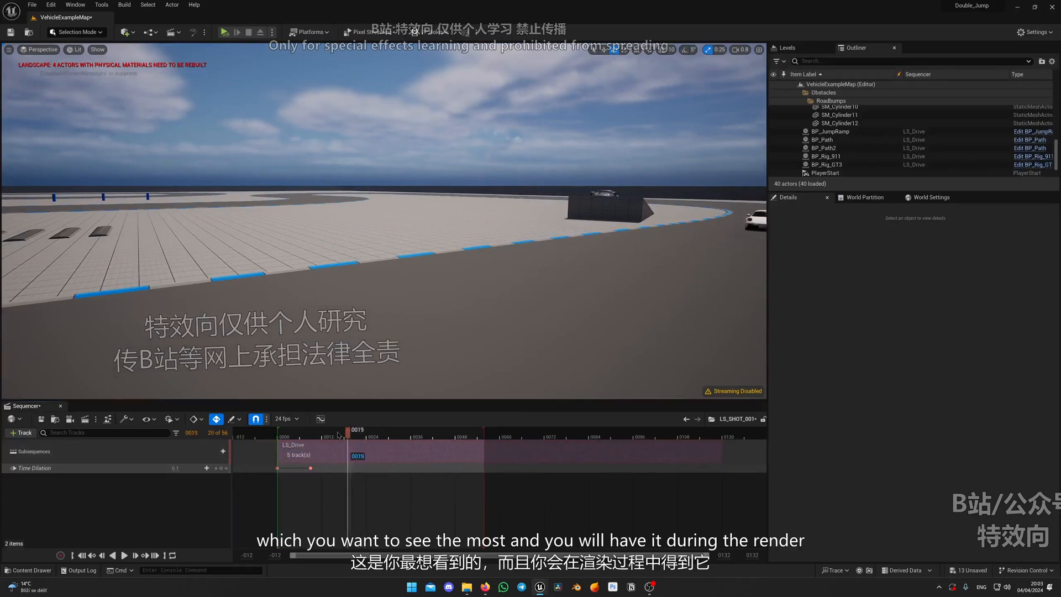
Run the level in play mode to watch the retimed jump, end the play session and stop the sequence playback
key("d")
scroll(390, 291, "up", 2)
right_click_drag(390, 292, 389, 269)
left_click(225, 33)
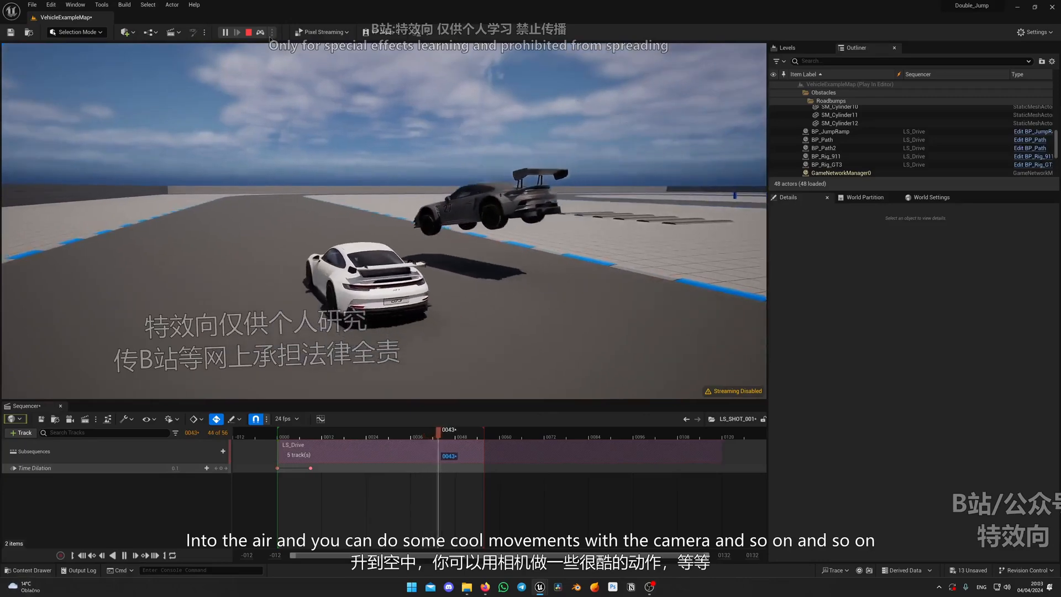
key("Escape")
key("space")
Slide the LS_Drive subsequence earlier in the shot until its frame 23 falls at shot frame 6
right_click_drag(420, 331, 602, 347)
left_click_drag(451, 442, 329, 450)
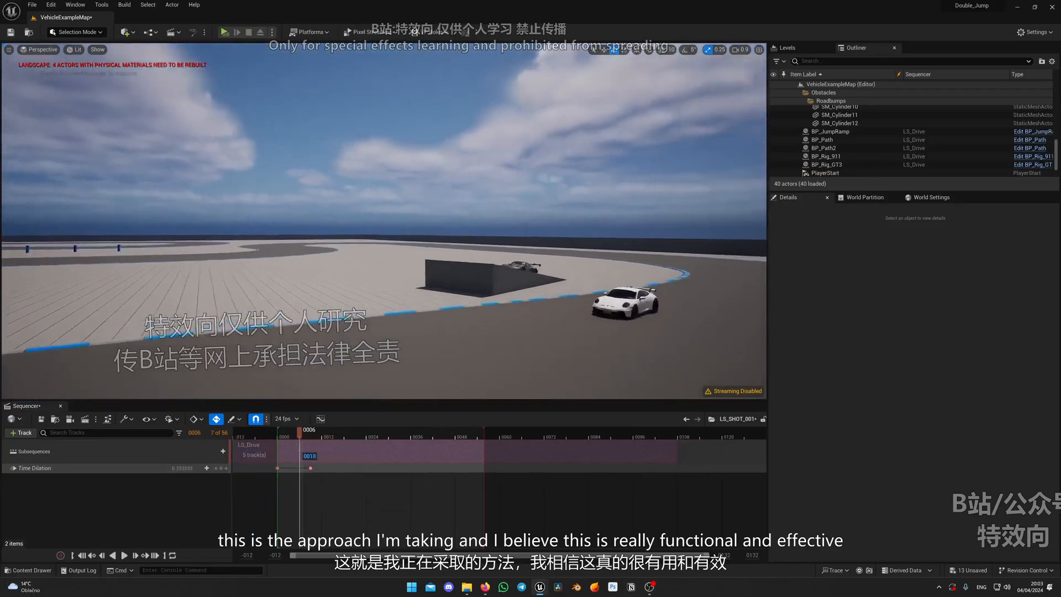
right_click_drag(413, 353, 410, 331)
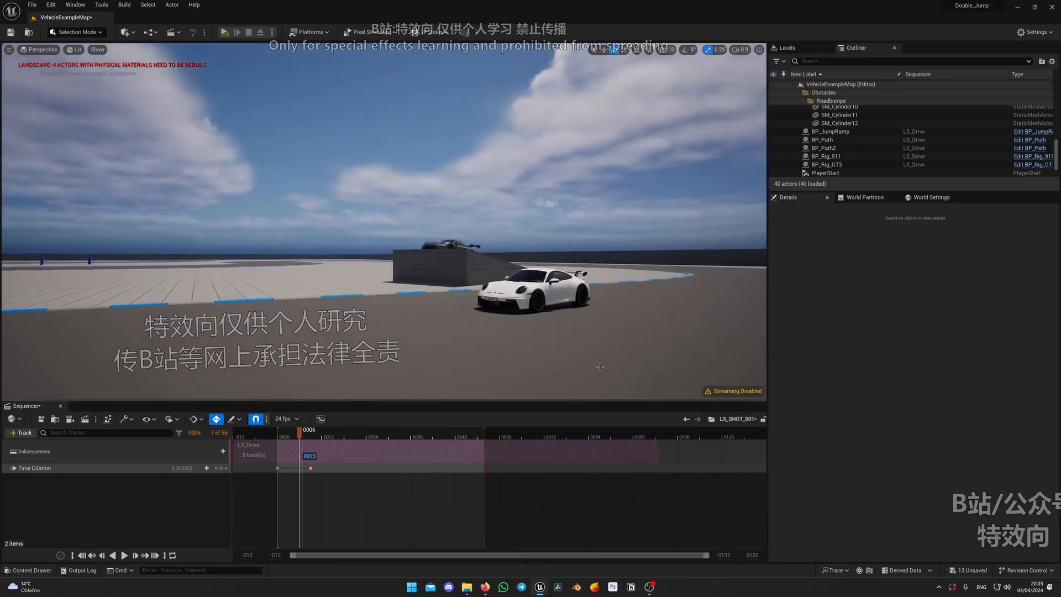